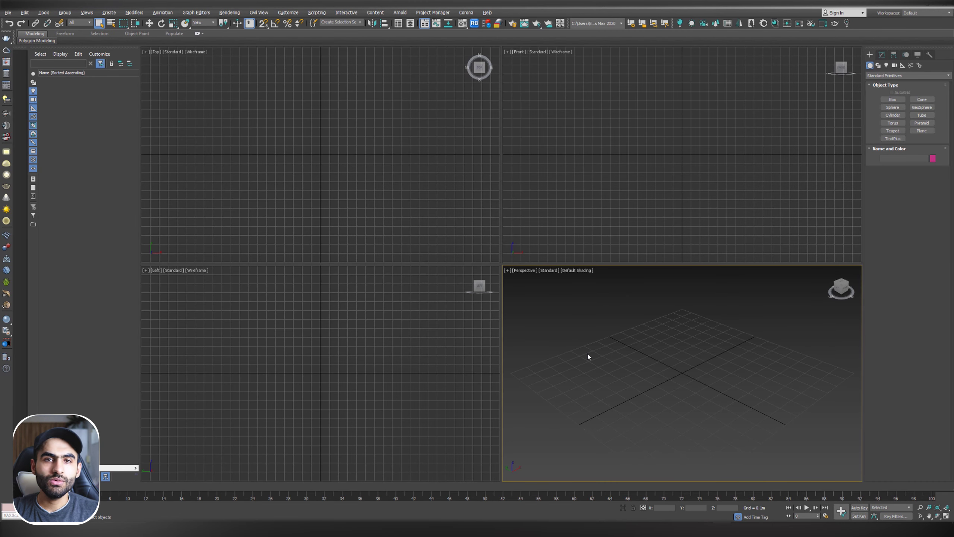
Step: Start importing the AutoCAD drawing Exterior.dwg from the Desktop
click(7, 13)
mouse_move(35, 117)
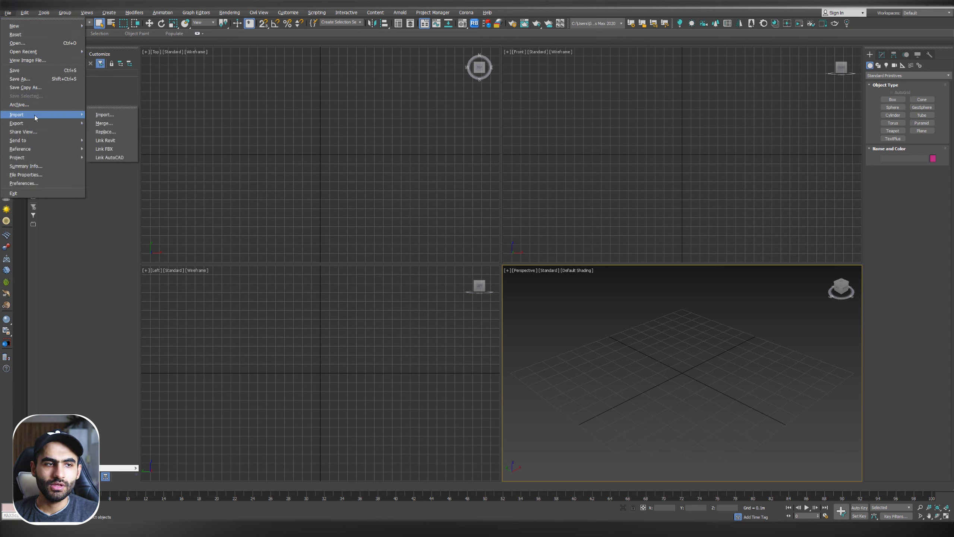
click(102, 117)
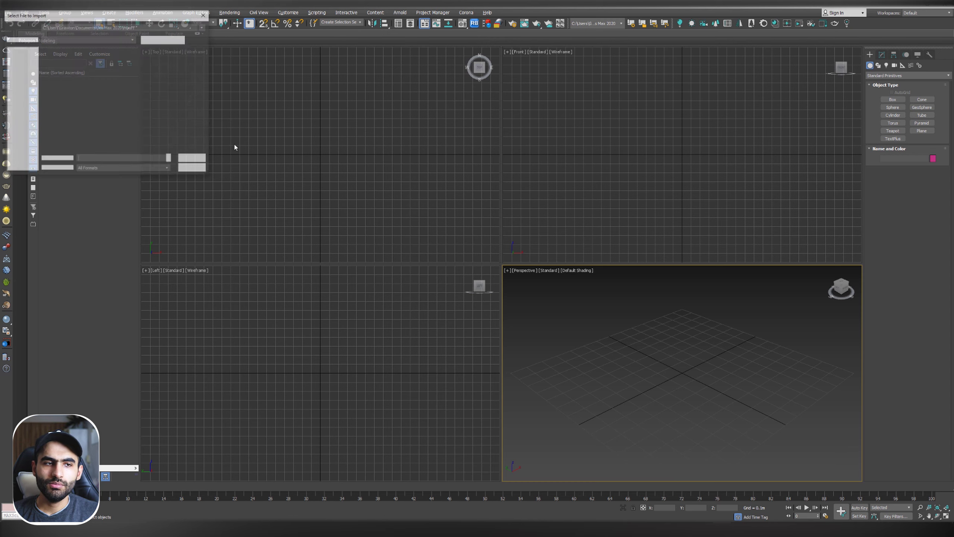
click(21, 80)
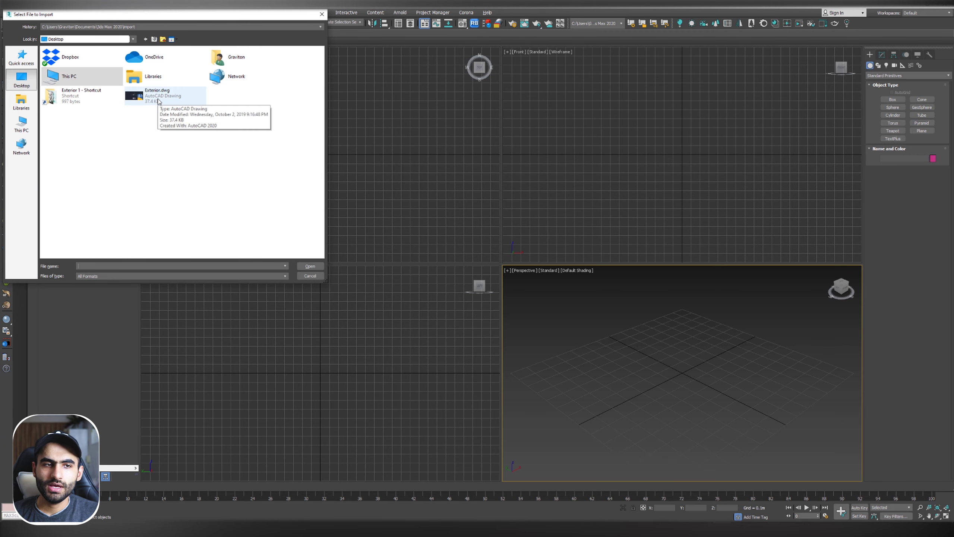
click(159, 100)
click(310, 266)
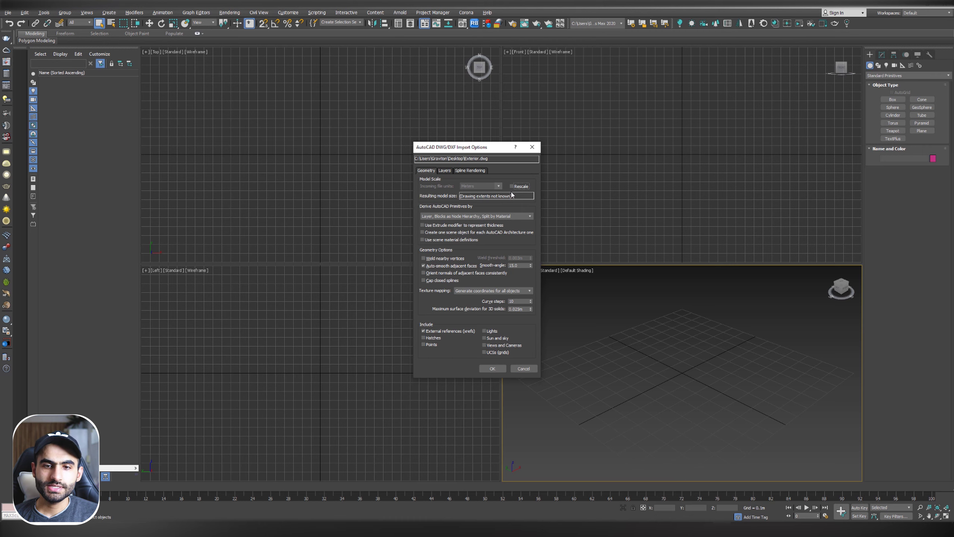
Step: Turn on rescaling in the DWG import options with meters as the incoming file units
click(512, 186)
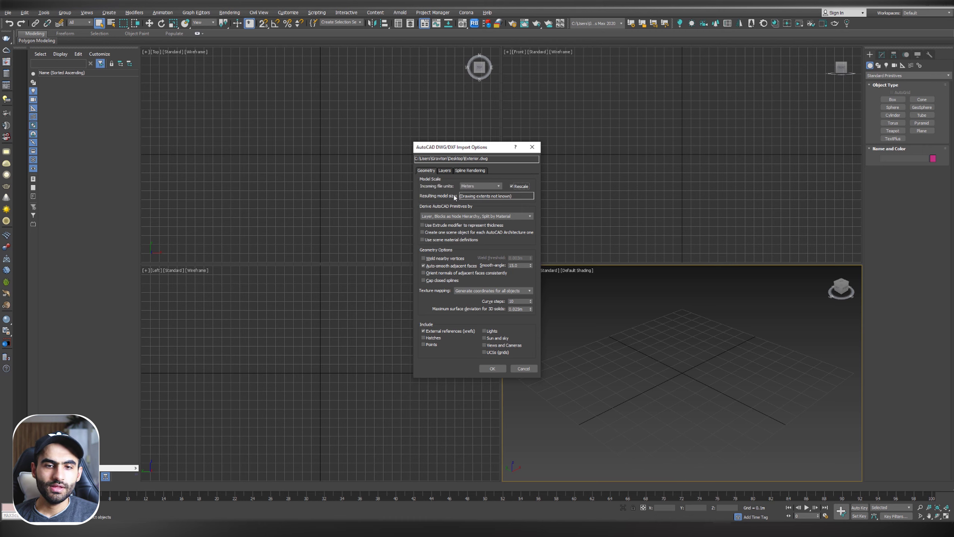
click(481, 186)
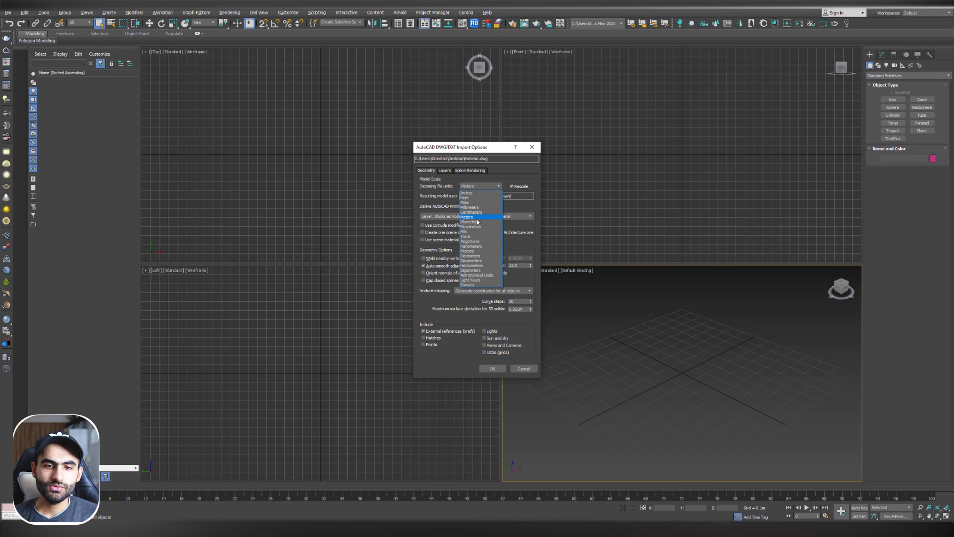
click(477, 218)
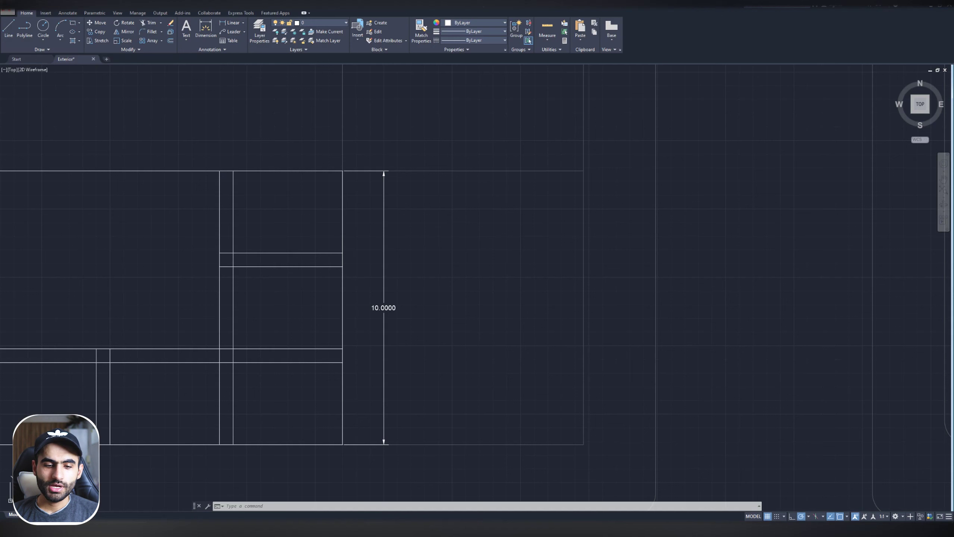
Step: Switch to AutoCAD and examine the vertical dimension beside the building plan to check the drawing's units
scroll(362, 308, up, 2)
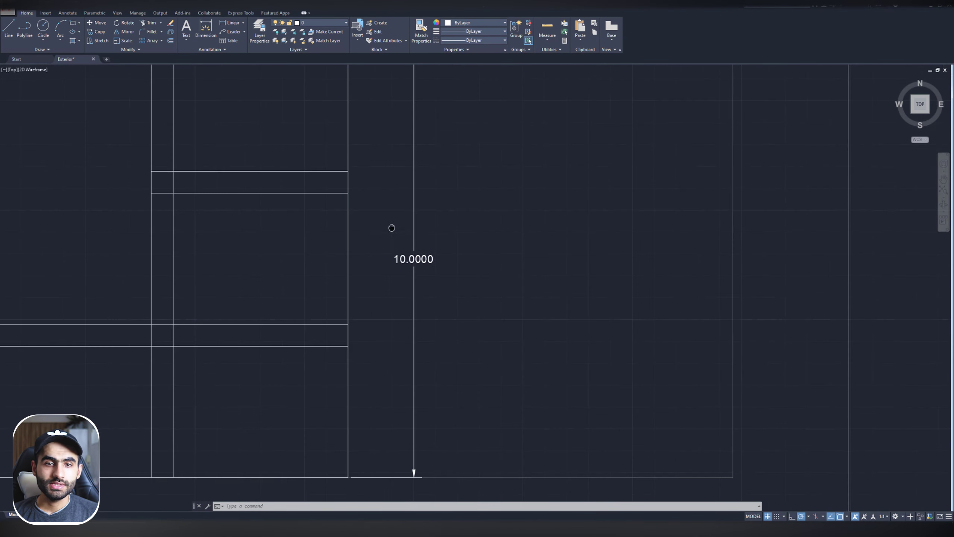
scroll(383, 166, down, 2)
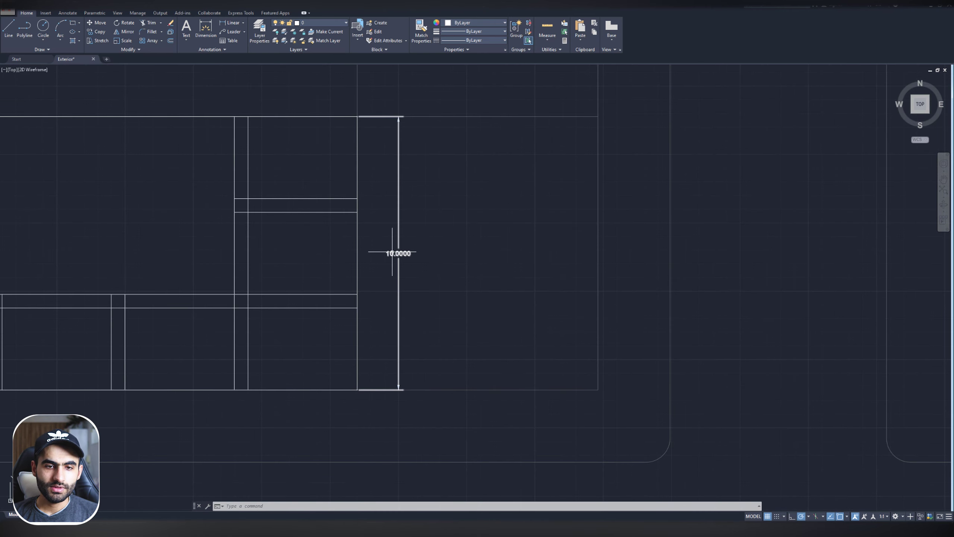
scroll(391, 254, up, 4)
scroll(389, 255, down, 4)
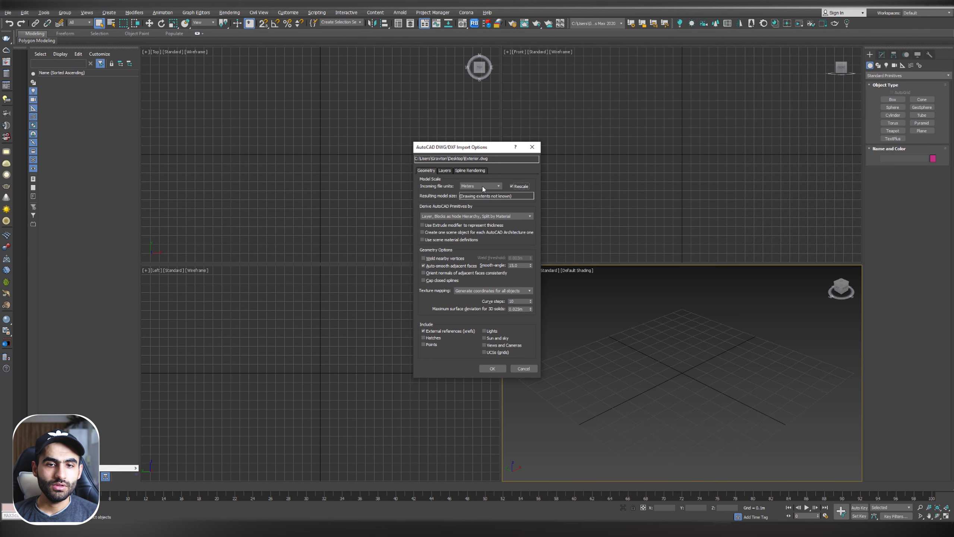
Step: Keep meters as the incoming file units in 3ds Max and complete the drawing import
click(482, 187)
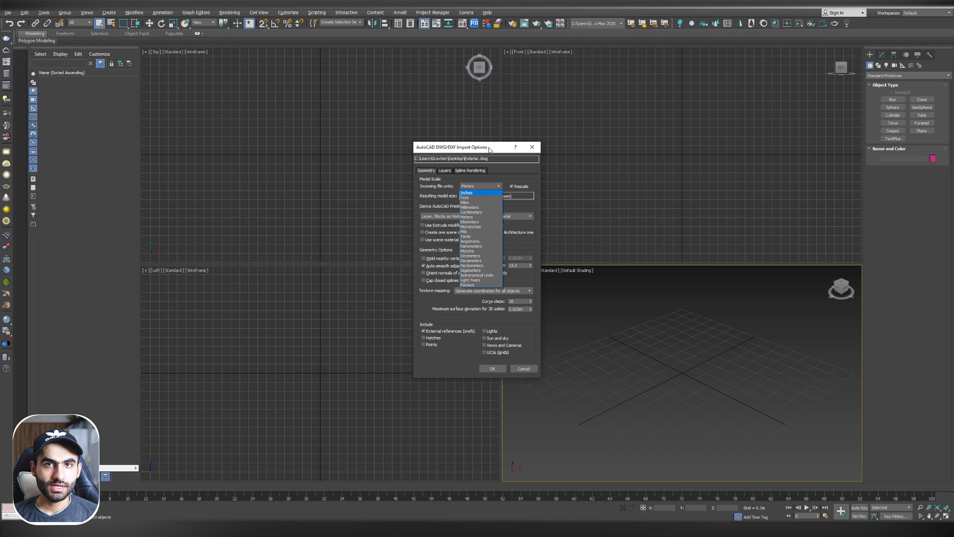
click(498, 184)
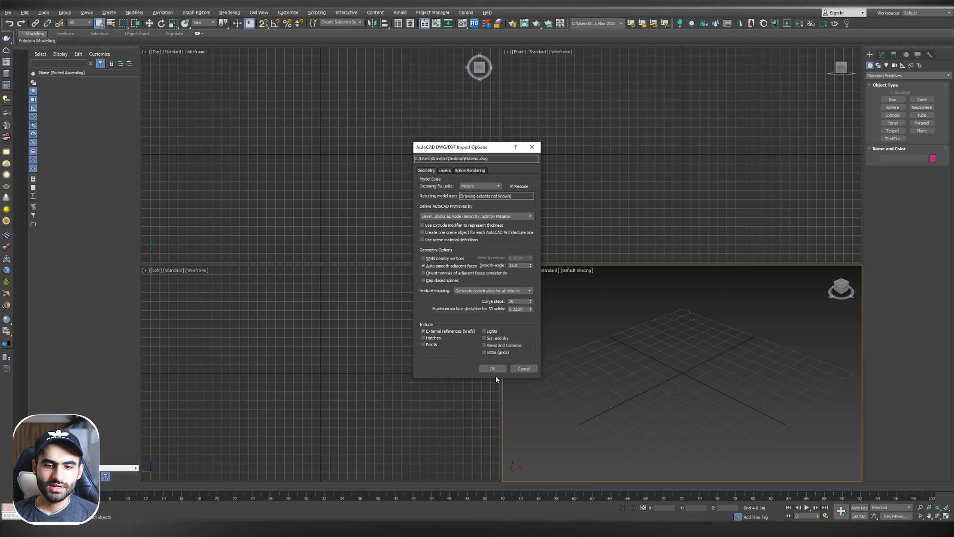
click(493, 369)
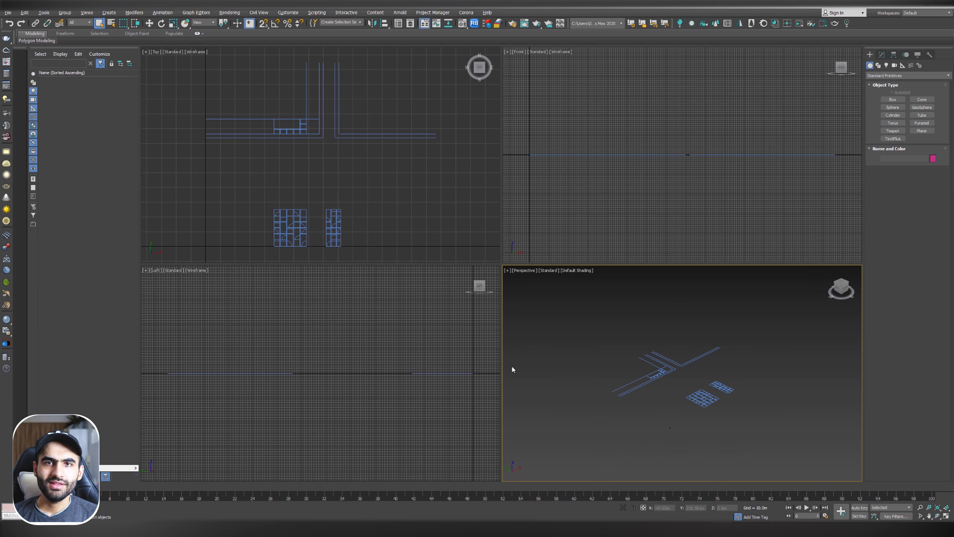
Step: Move the imported drawing to the world origin by setting its absolute X and Y positions to 0
click(359, 176)
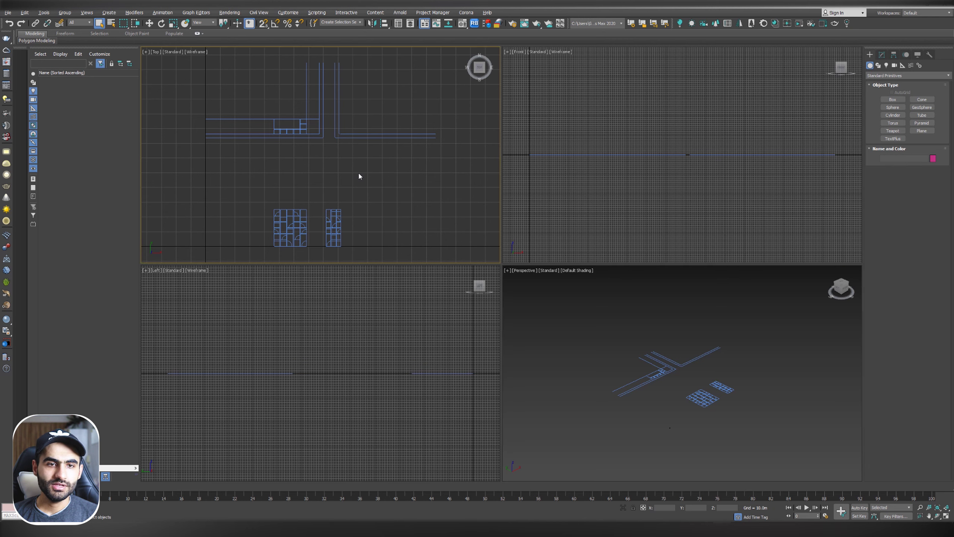
middle_drag(359, 173, 388, 167)
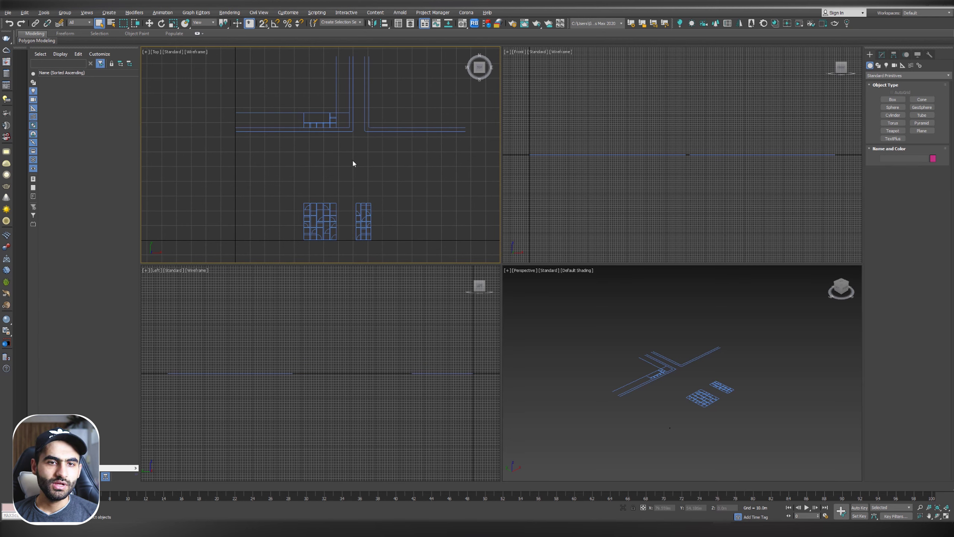
click(346, 131)
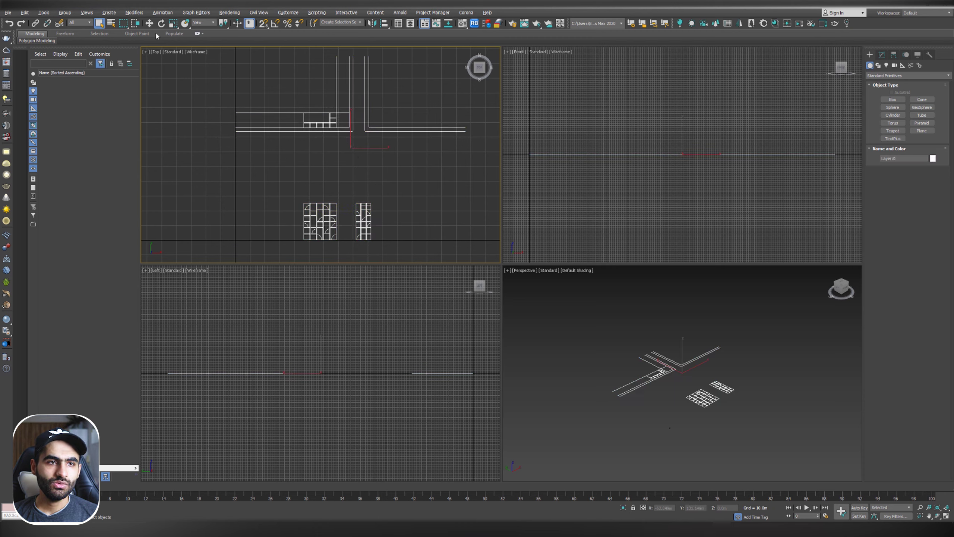
right_click(149, 24)
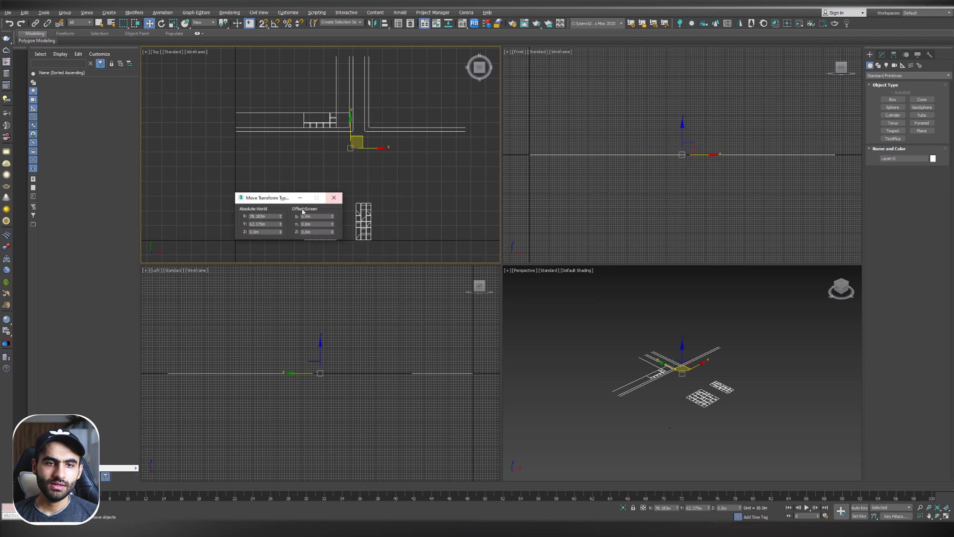
right_click(281, 216)
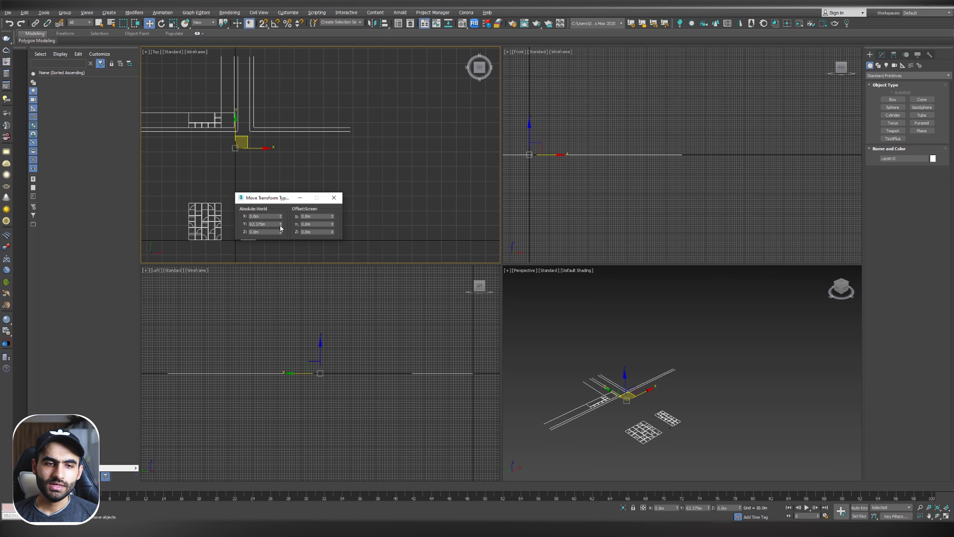
right_click(281, 225)
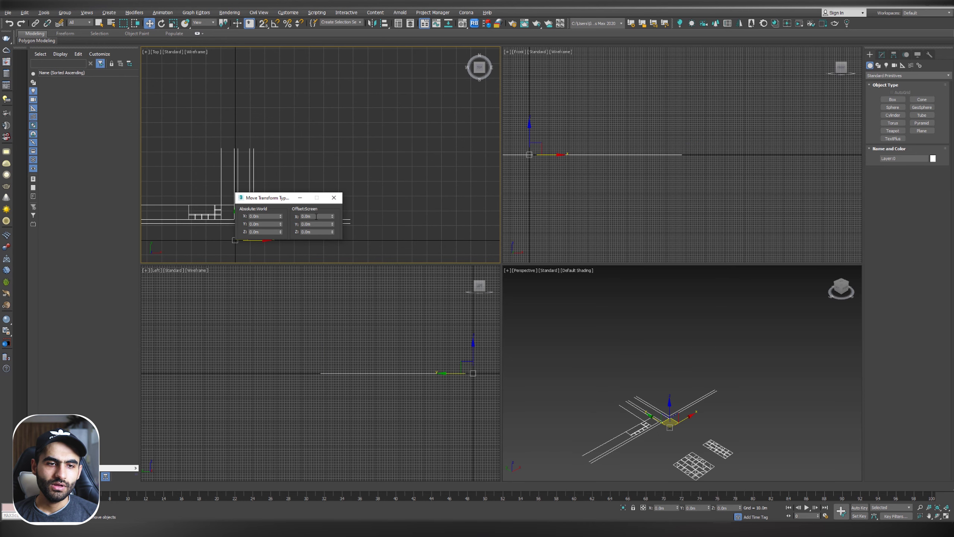
click(334, 198)
key(z)
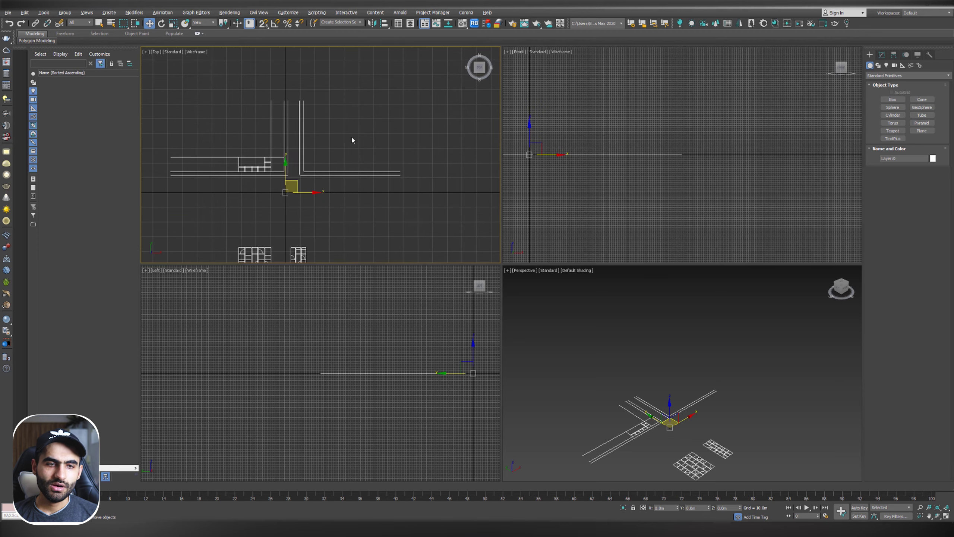
Step: Inspect the imported drawing in the maximized Top viewport and restore the four-viewport layout
key(alt+w)
scroll(457, 299, down, 3)
scroll(455, 294, up, 2)
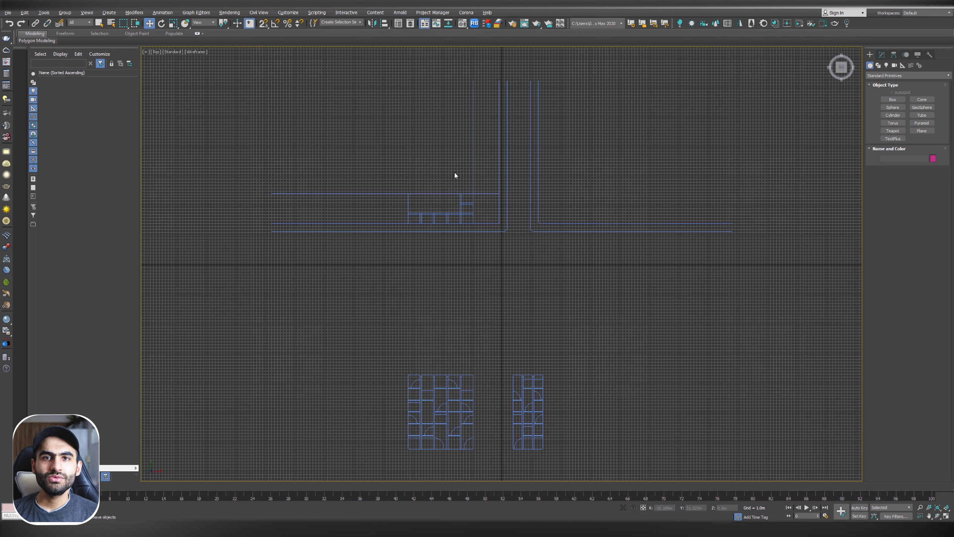
key(alt+w)
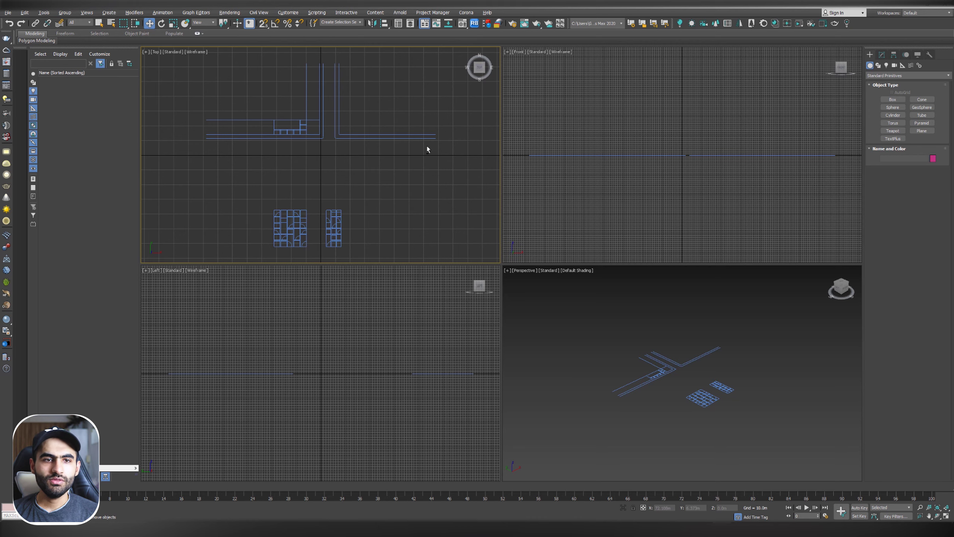
Step: Maximize and restore the Front and Perspective viewports in turn, and make the Left viewport active
click(697, 132)
key(alt+w)
key(alt+w)
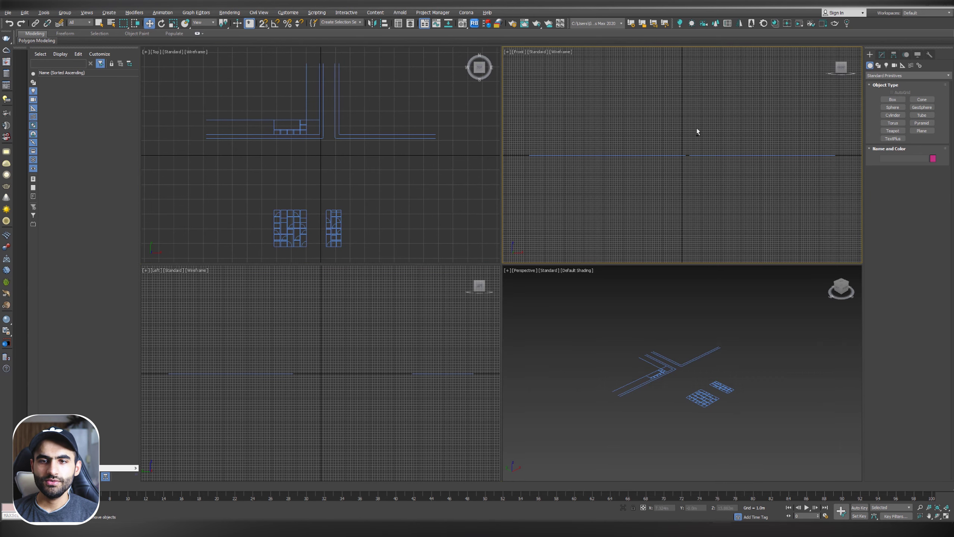
click(651, 365)
key(alt+w)
key(alt+w)
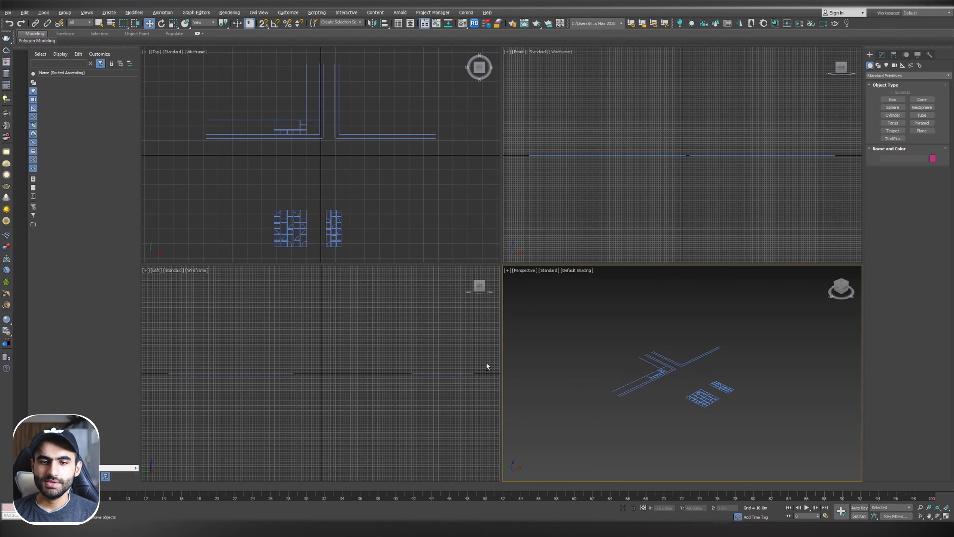
click(289, 356)
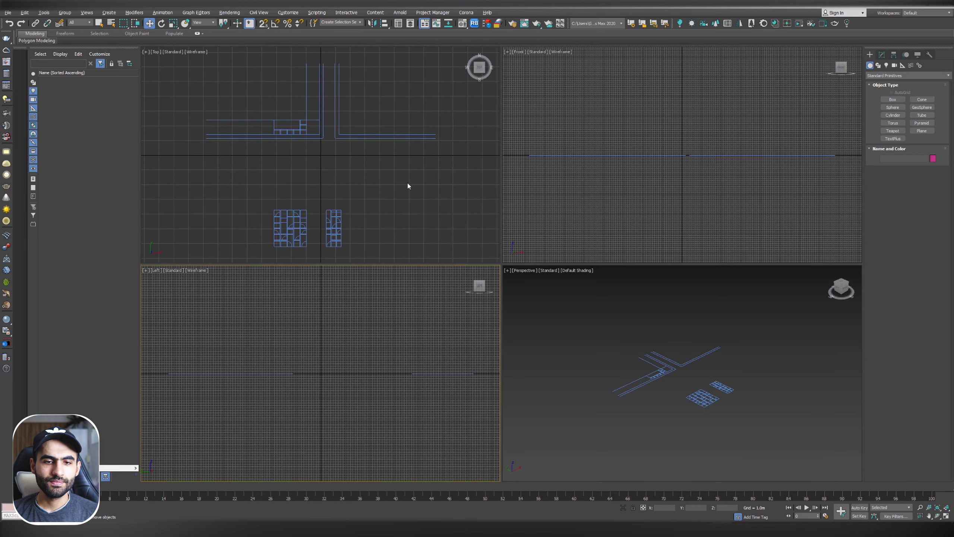
Step: Maximize the Top viewport, switch it to the Front view and back to Top, and restore the four-viewport layout
click(408, 164)
key(alt+w)
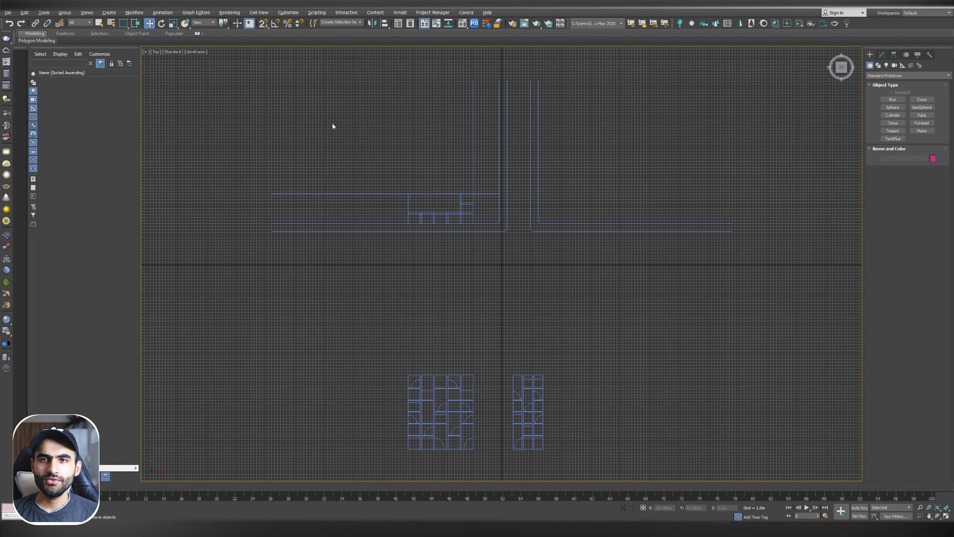
key(f)
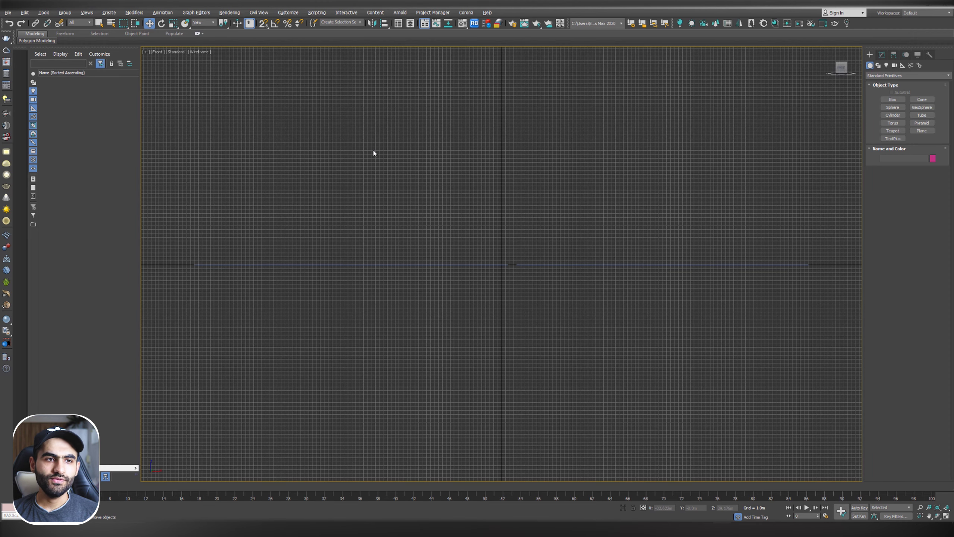
key(t)
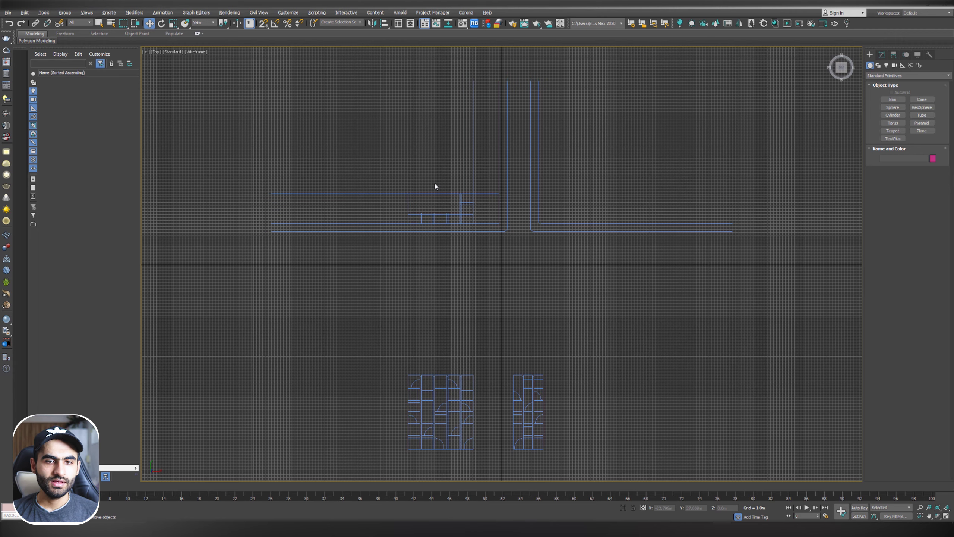
key(alt+w)
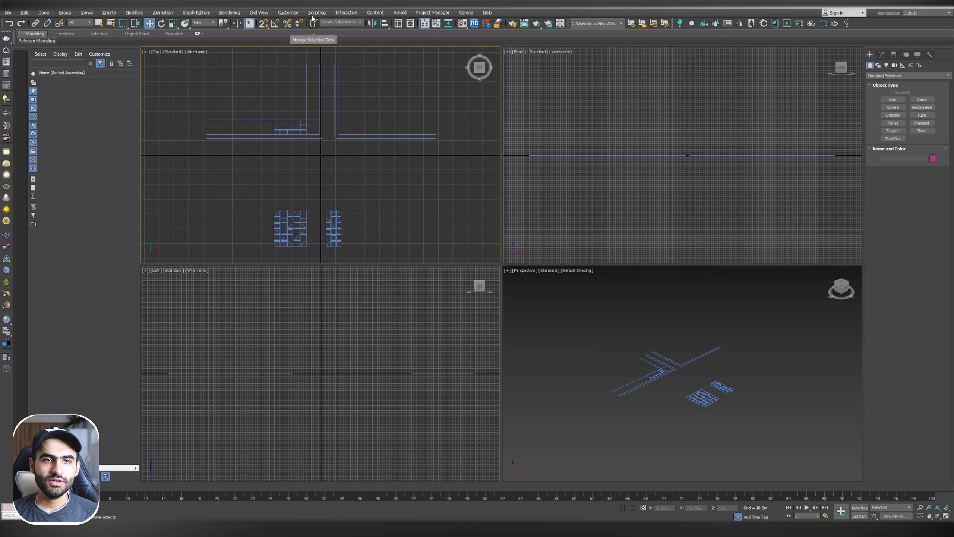
Step: Review the keyboard page of the Customize User Interface dialog and close the dialog
click(291, 13)
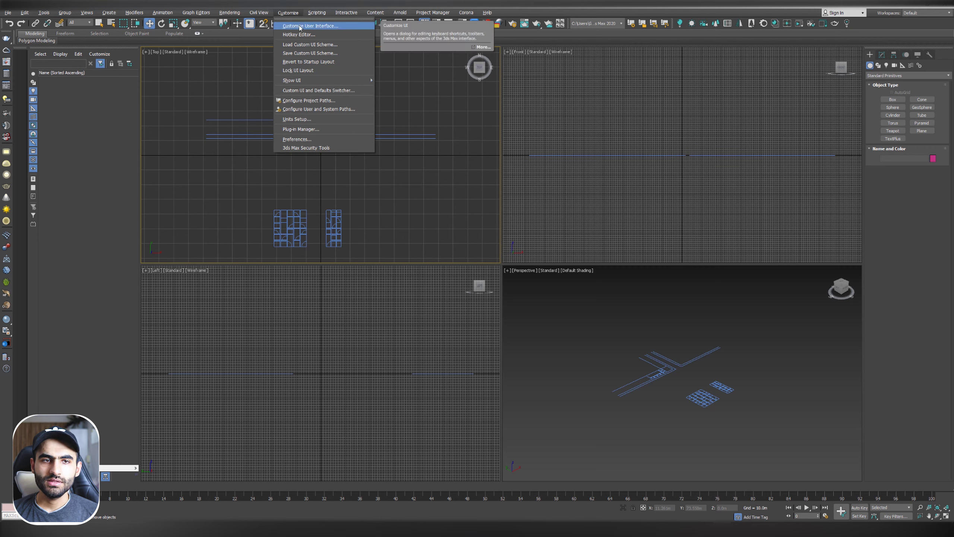
click(301, 26)
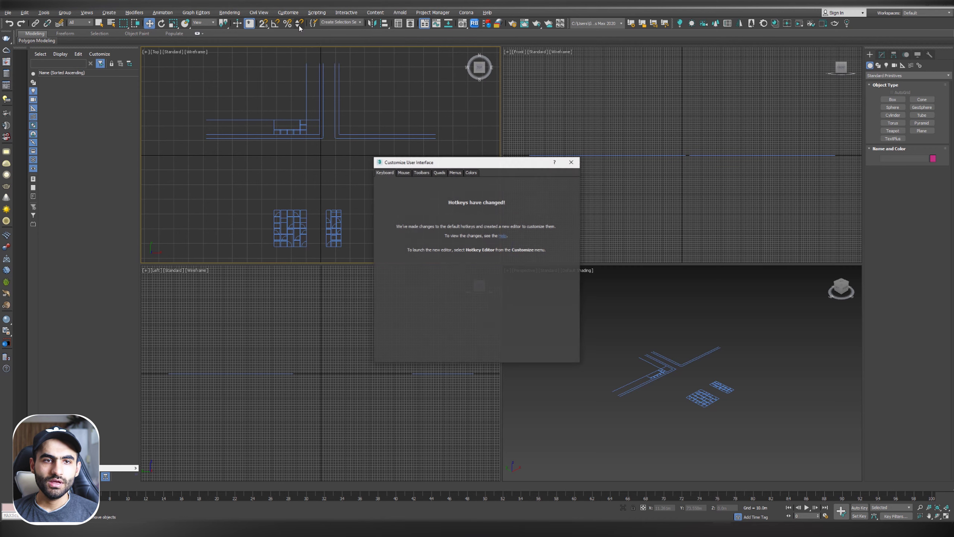
drag(458, 165, 474, 87)
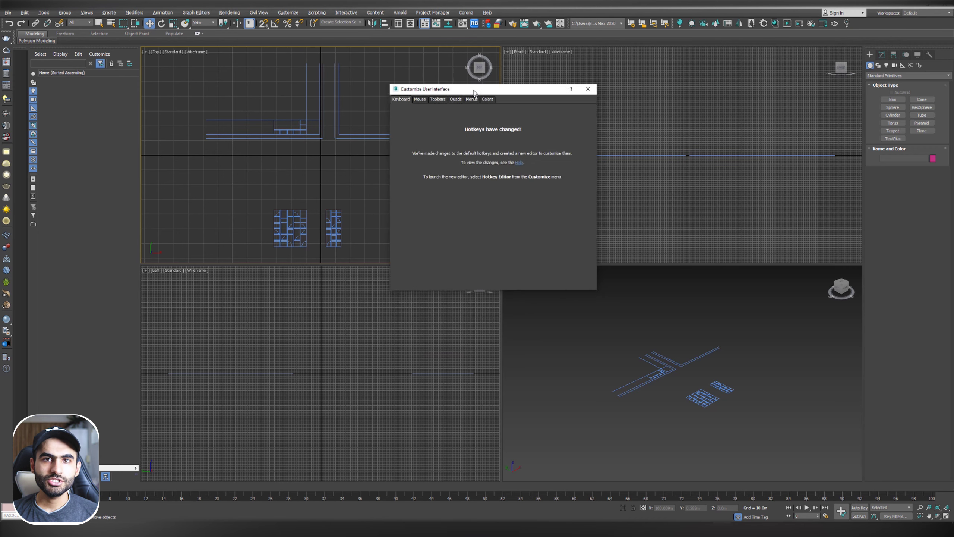
key(ctrl+a)
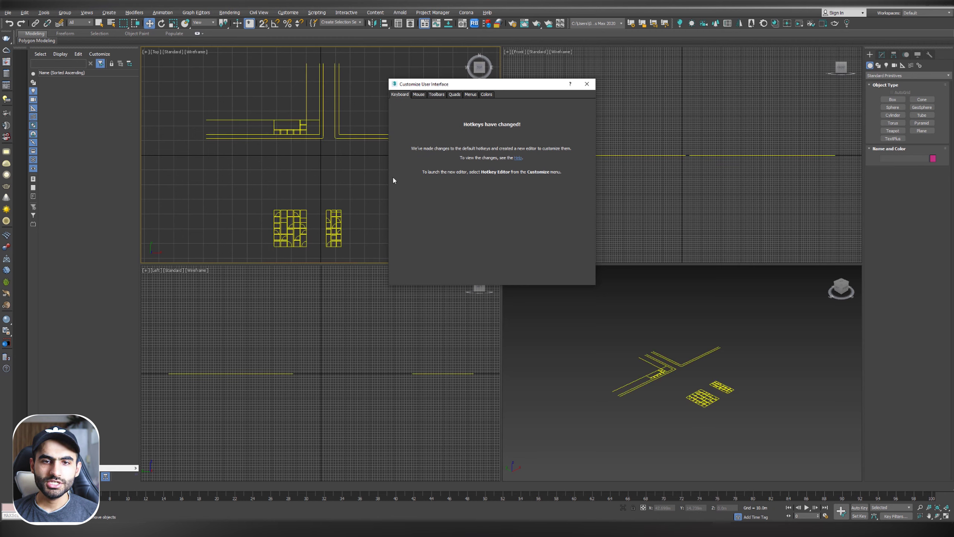
key(ctrl+d)
drag(426, 85, 416, 79)
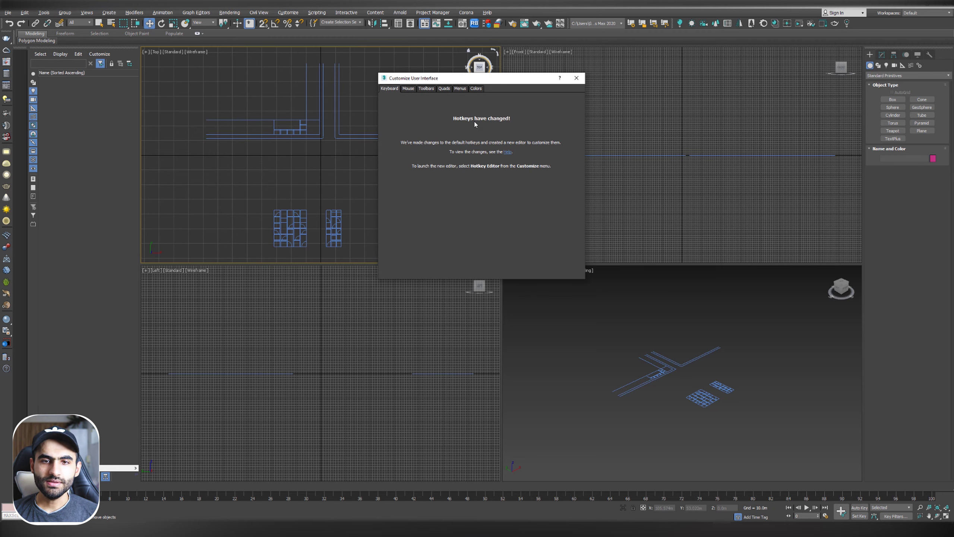
click(577, 78)
Step: Add Space as a hotkey for the Maximize Viewport Toggle action in the Hotkey Editor and finish editing the hotkey set
click(288, 12)
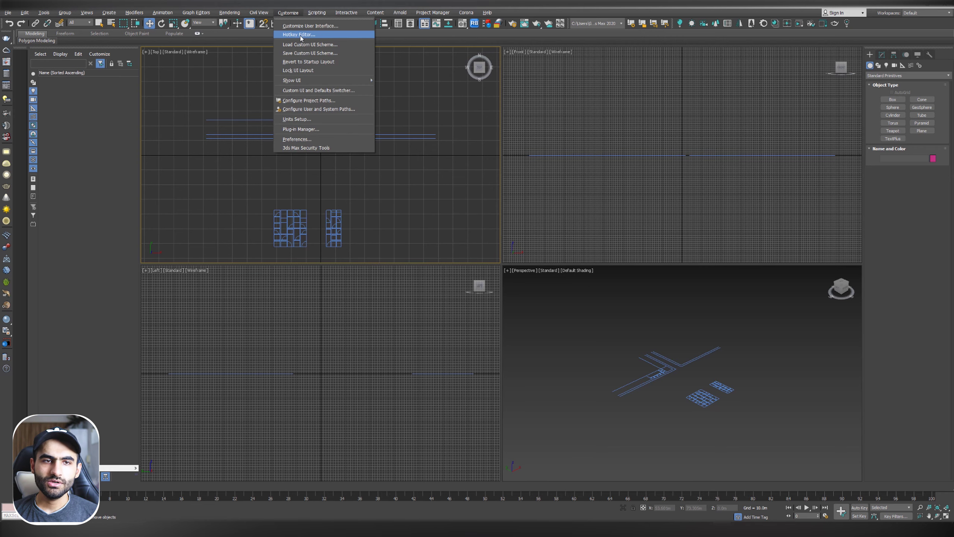
click(299, 35)
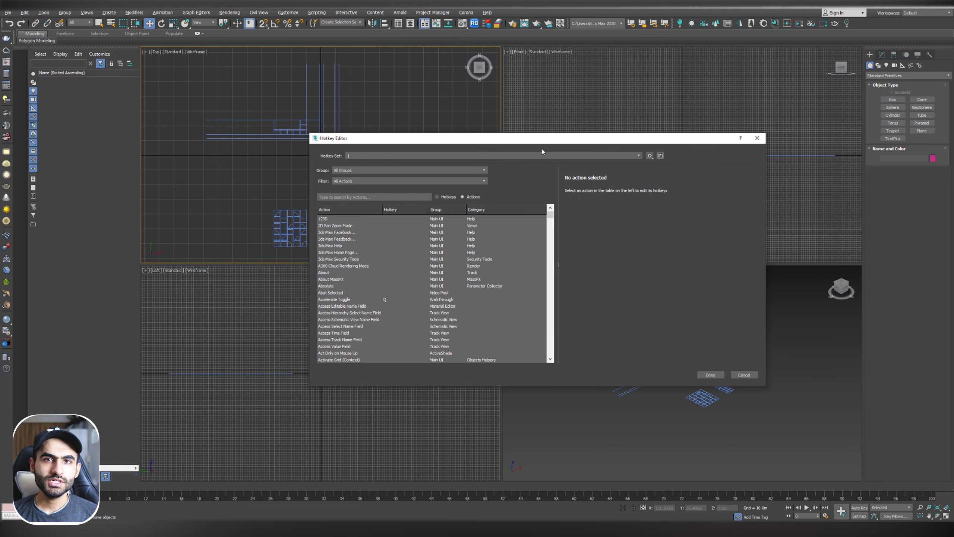
drag(530, 140, 491, 105)
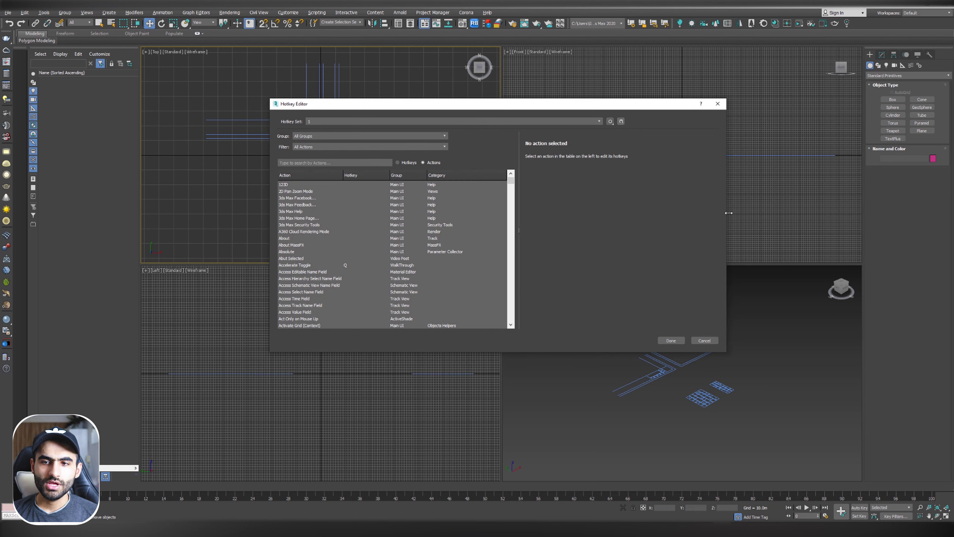
drag(729, 213, 789, 210)
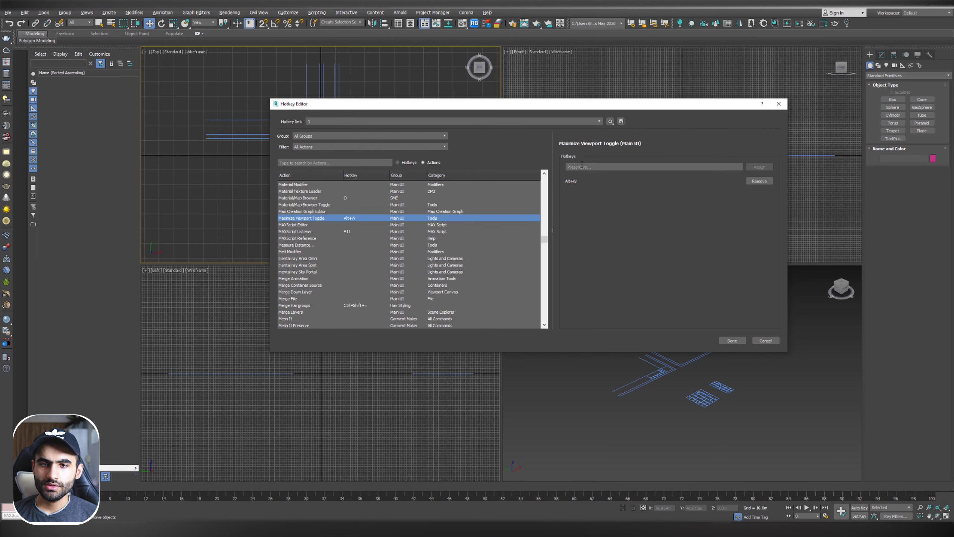
click(595, 168)
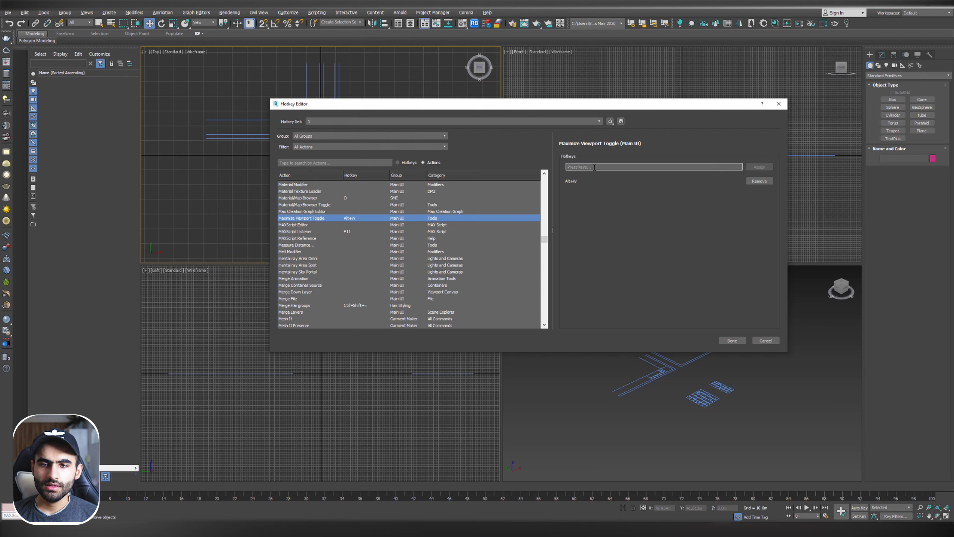
key(space)
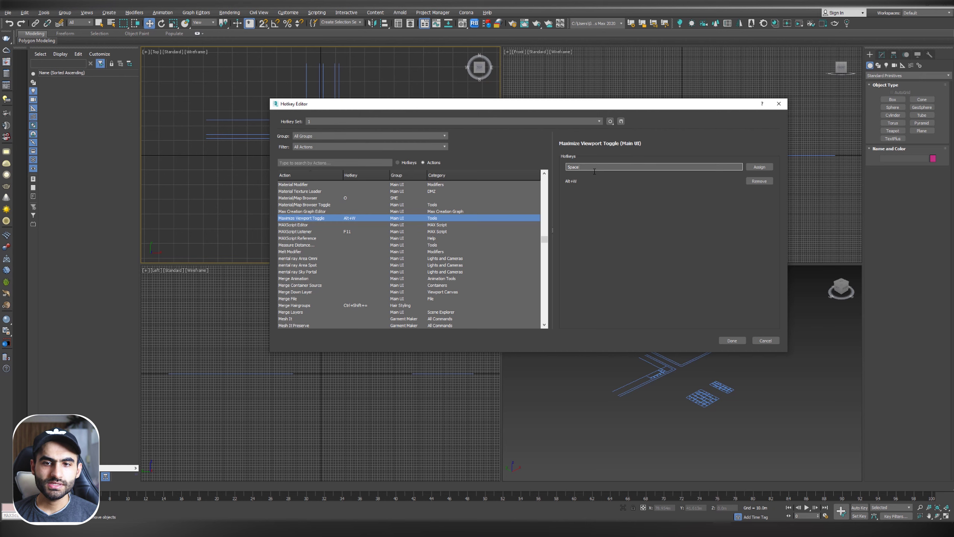
click(758, 168)
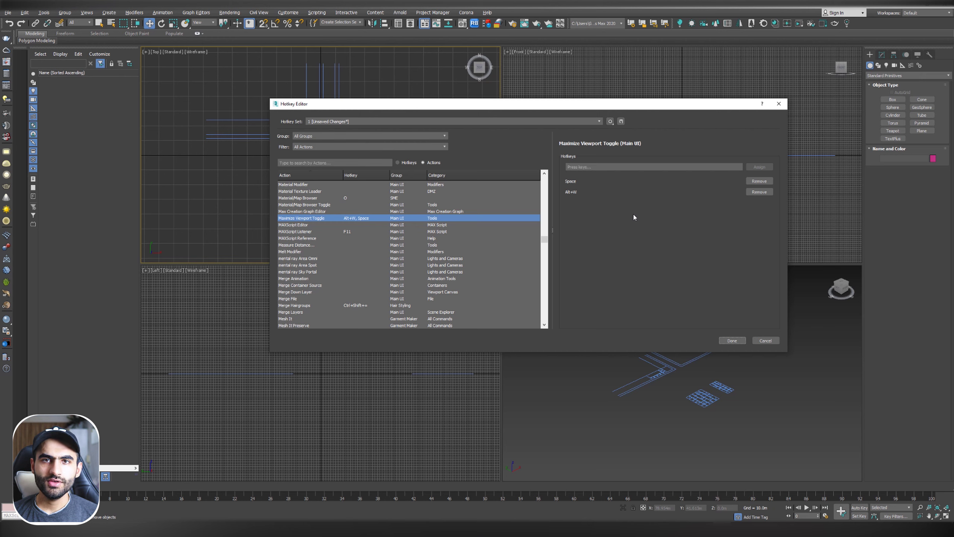
click(737, 342)
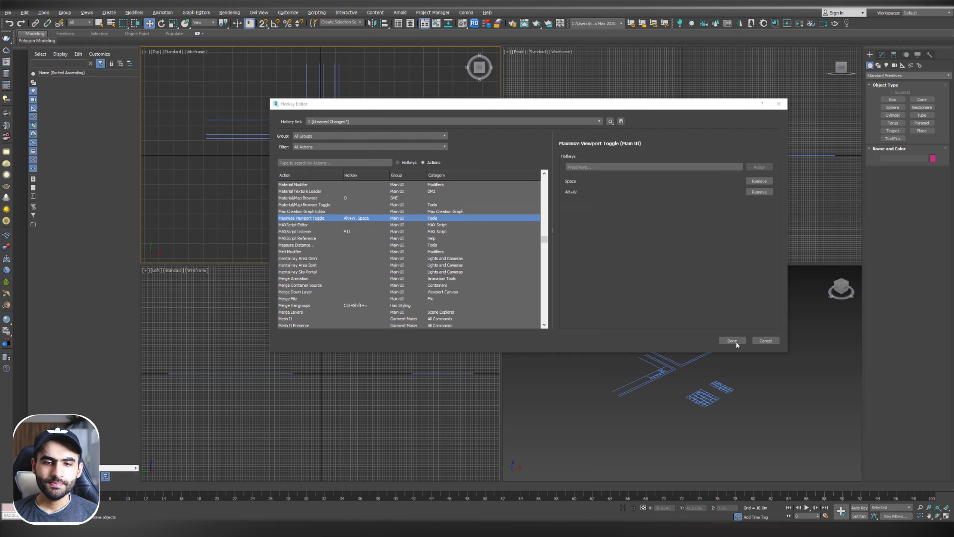
click(530, 240)
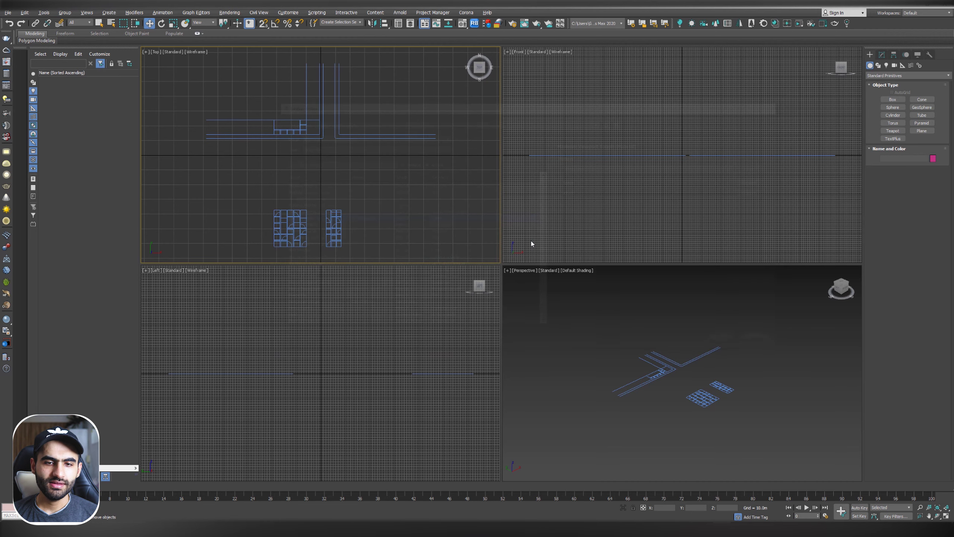
Step: Test the viewport maximize toggle on the Perspective, Front and Perspective viewports in turn, restoring the four-viewport layout each time
click(586, 314)
key(alt+w)
key(alt+w)
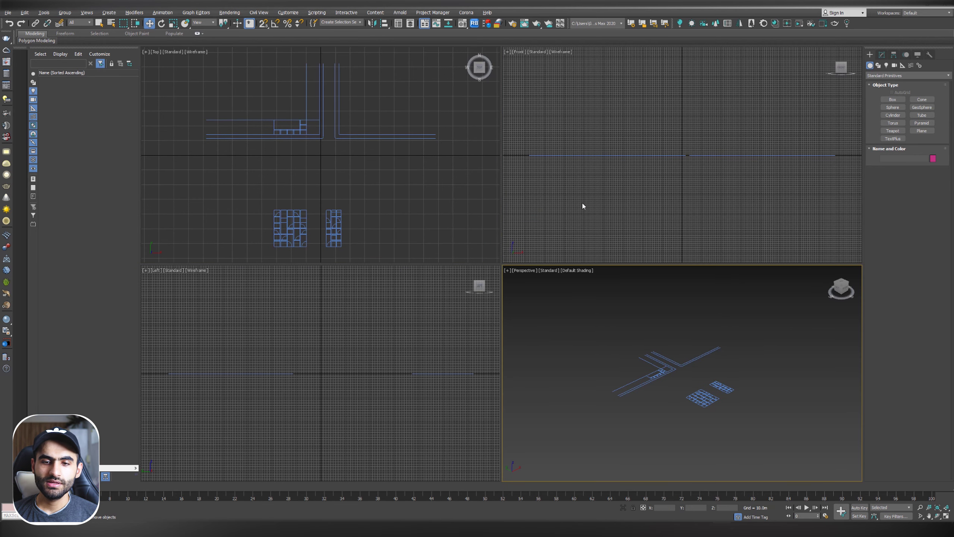
click(582, 202)
key(alt+w)
key(alt+w)
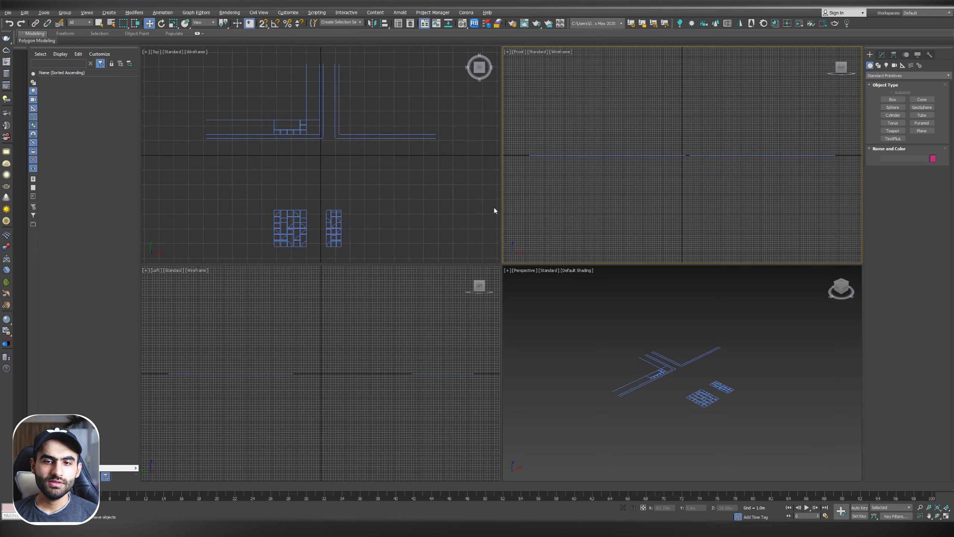
click(521, 375)
key(alt+w)
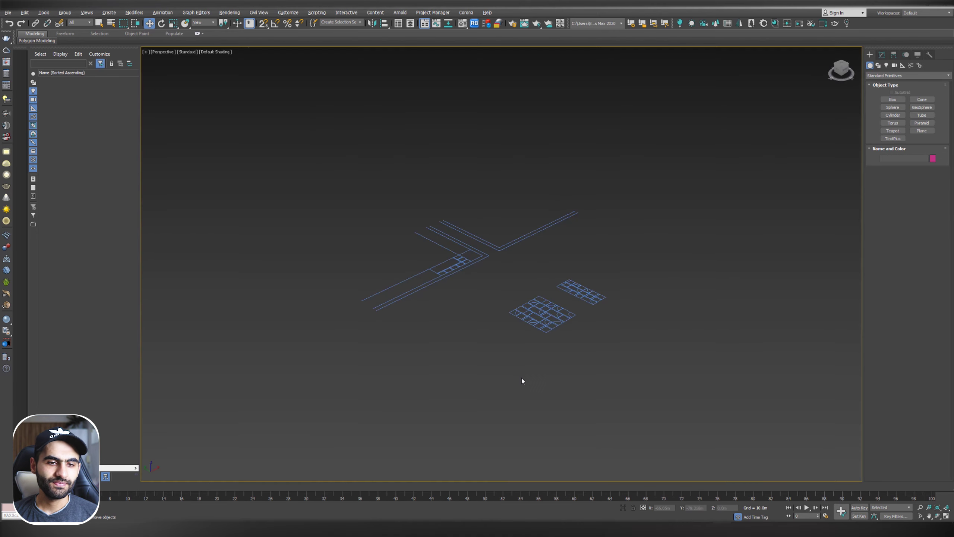
key(alt+w)
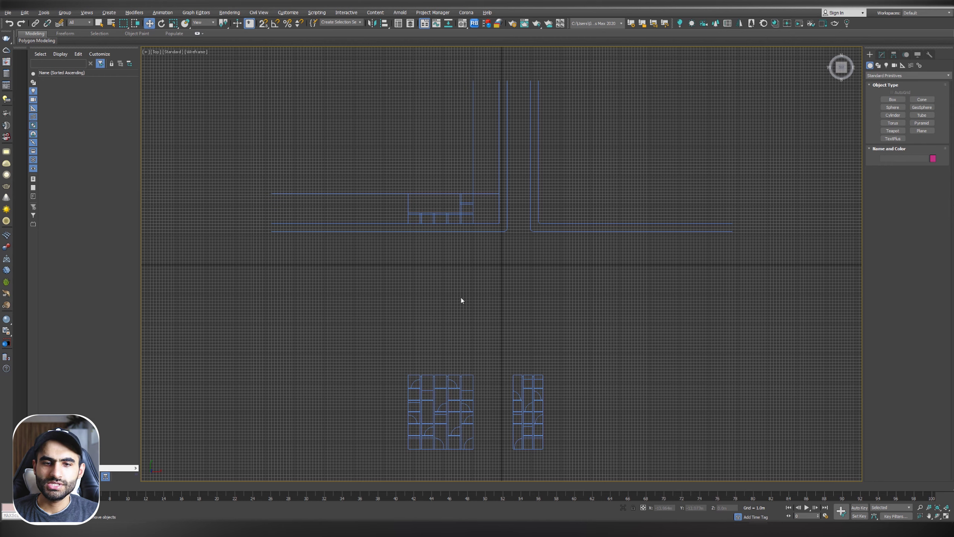
Step: In the maximized Top viewport, detach all splines of the wide elevation grid from the imported drawing as a separate shape
click(490, 225)
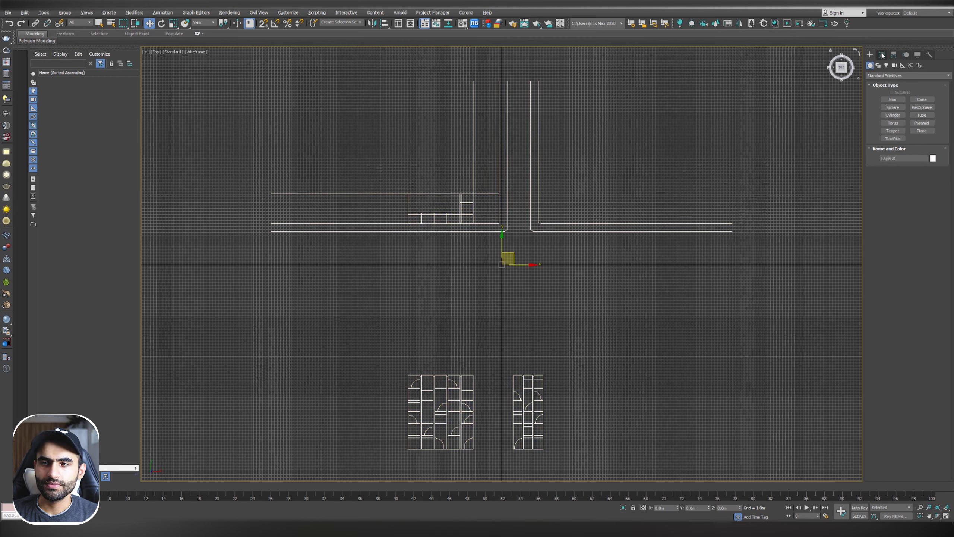
click(883, 55)
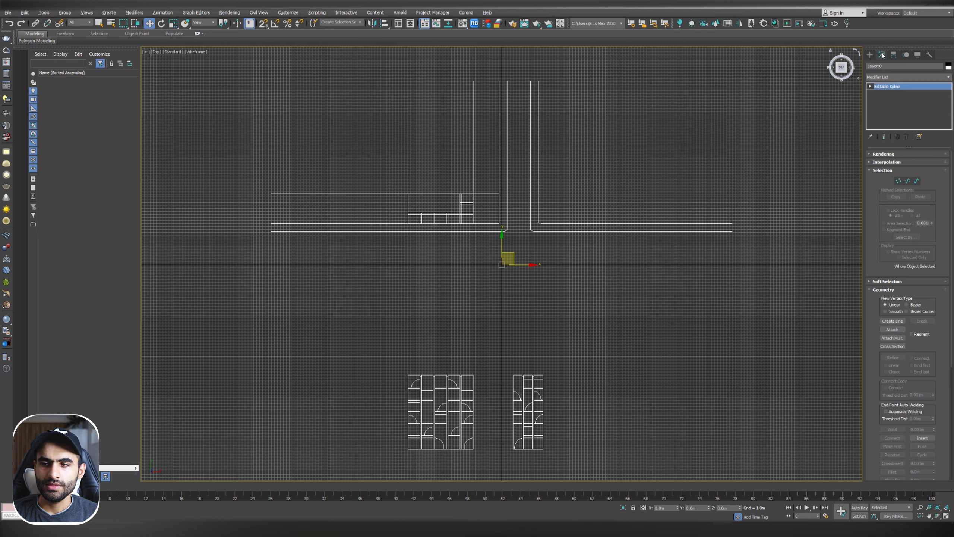
click(916, 182)
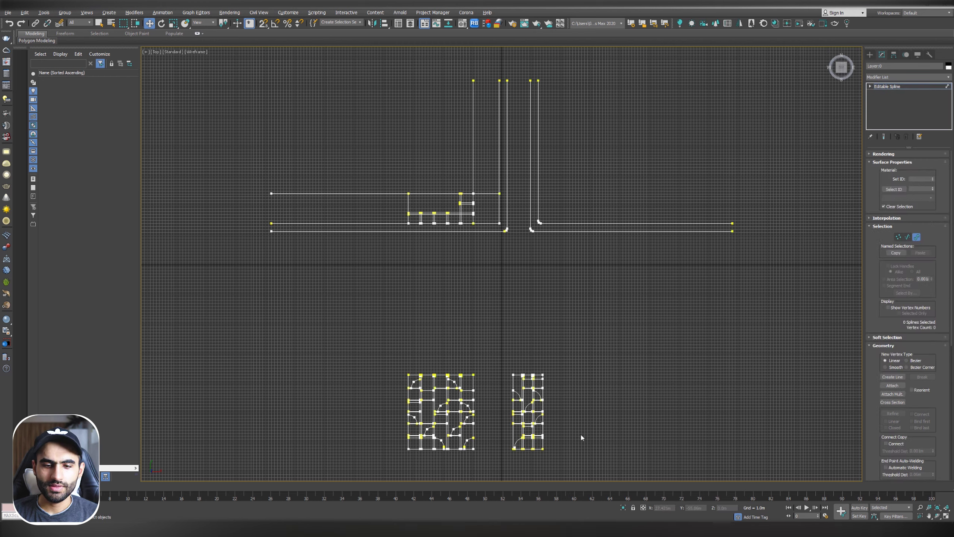
drag(483, 465, 381, 351)
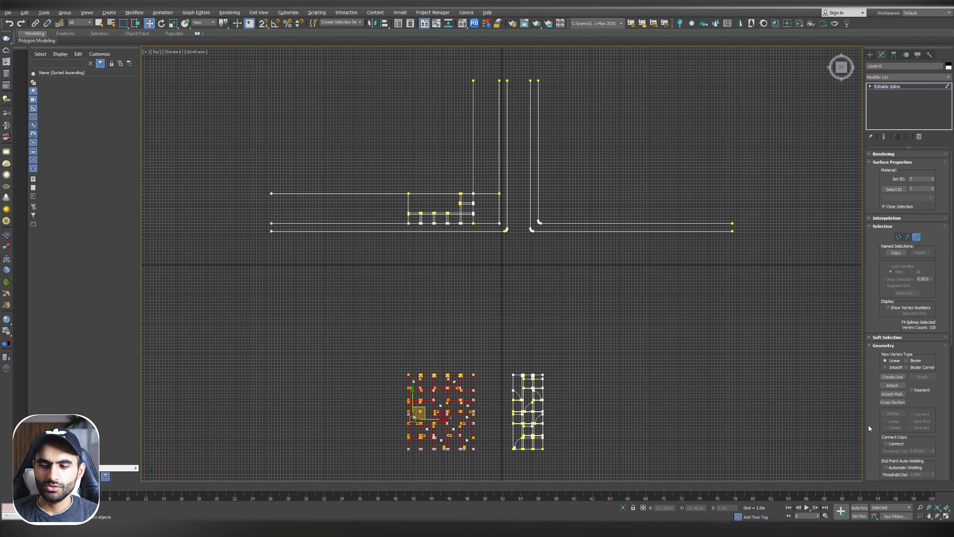
drag(869, 424, 858, 263)
scroll(895, 420, down, 3)
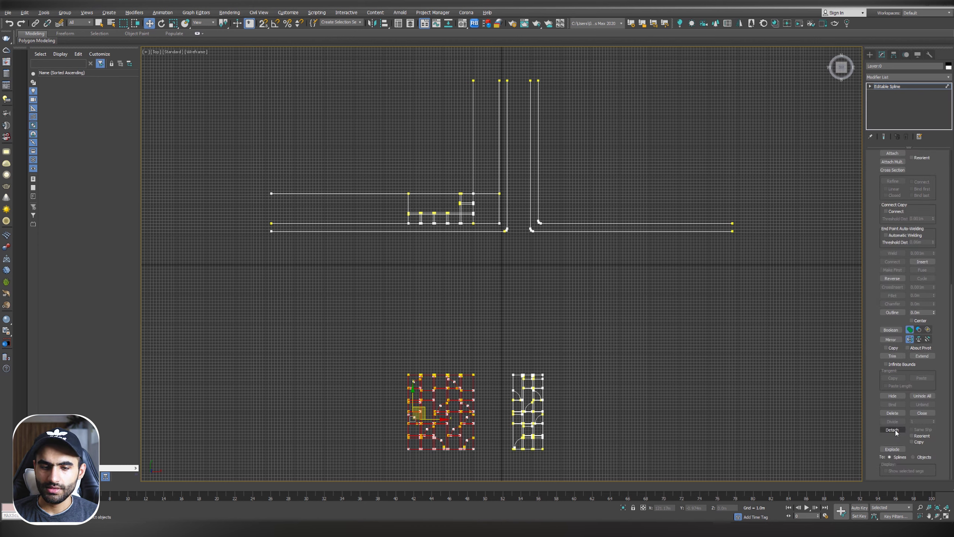
click(895, 431)
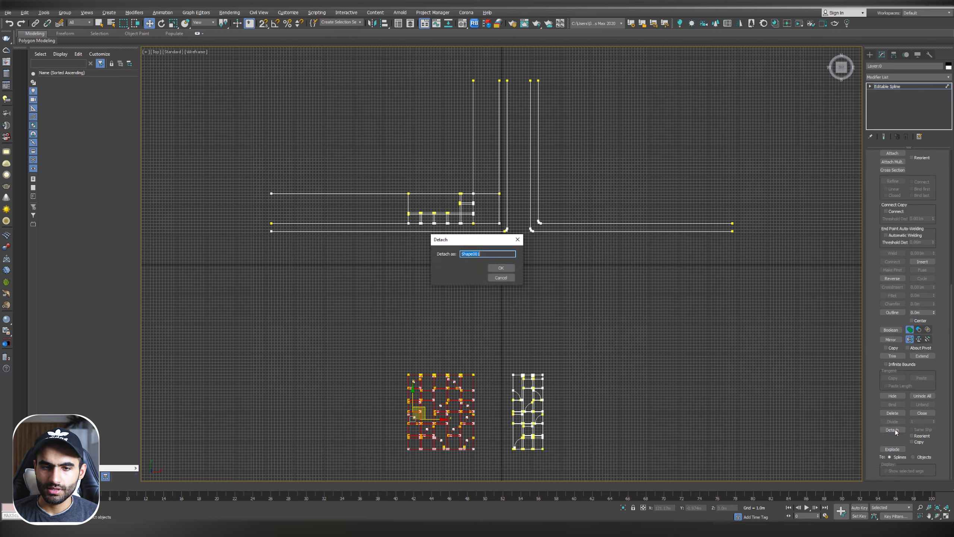
click(508, 268)
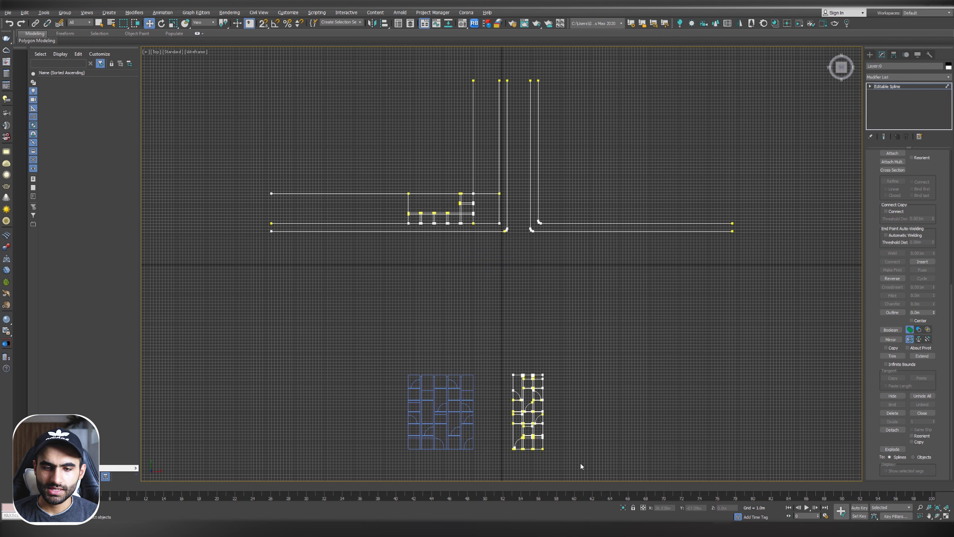
Step: Detach the splines of the narrow elevation grid from the imported drawing as another separate shape
drag(500, 345, 499, 343)
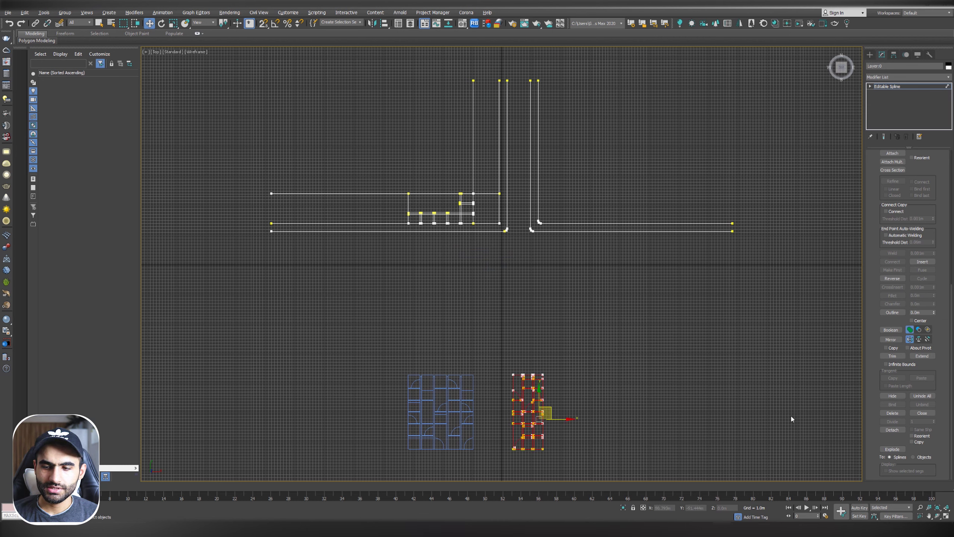
click(893, 430)
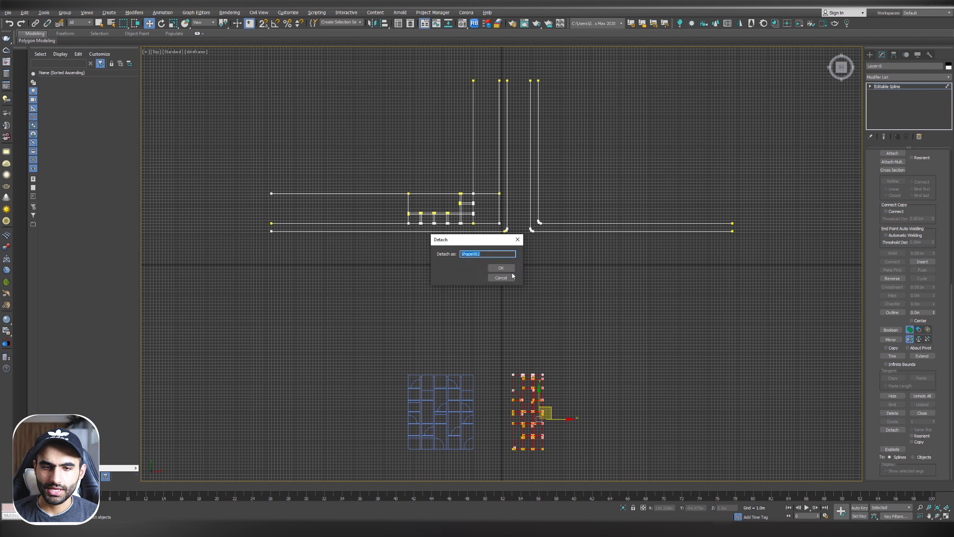
click(502, 272)
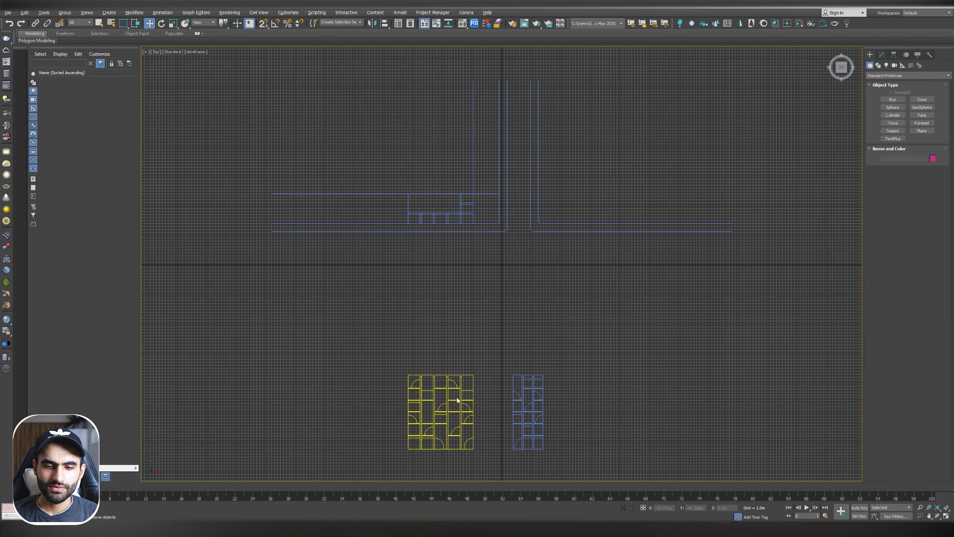
Step: Select the two detached elevations in turn, and try deleting the remaining plan linework above them
click(458, 388)
click(523, 397)
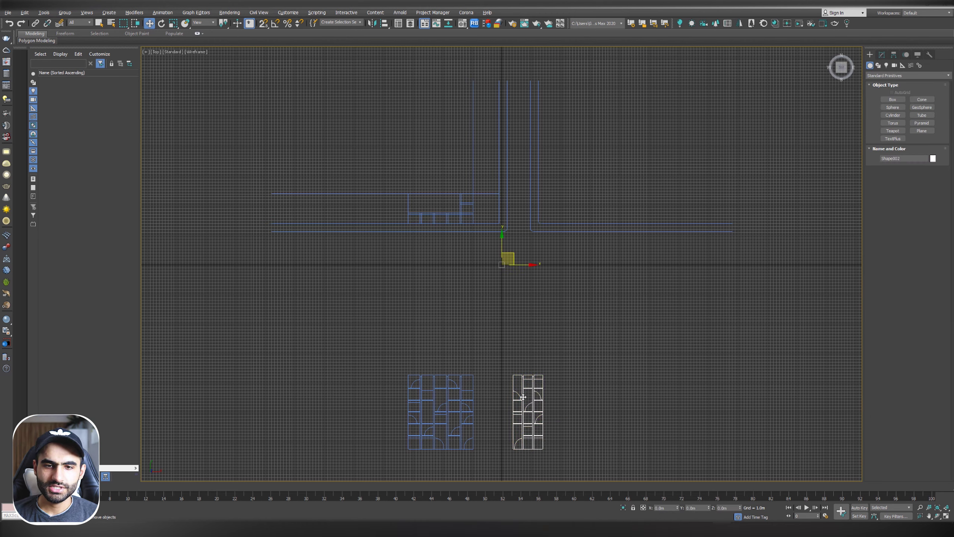
click(473, 203)
key(Delete)
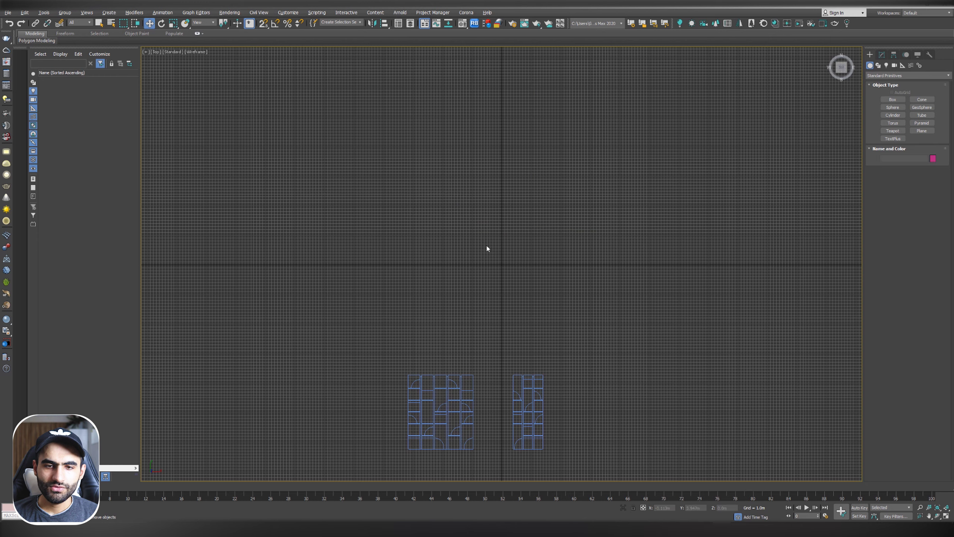
Step: Center the pivot of the wide elevation shape to the object using Affect Pivot Only
click(464, 378)
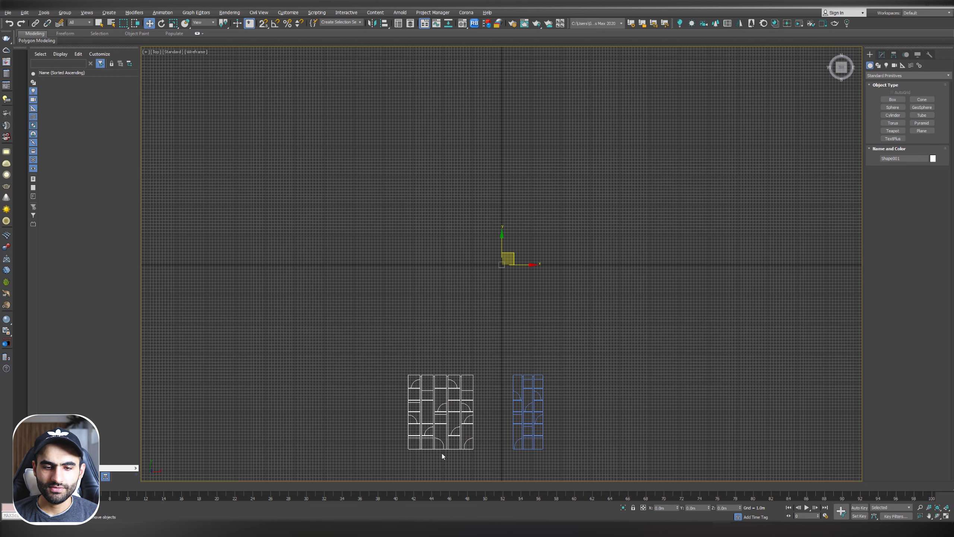
click(894, 54)
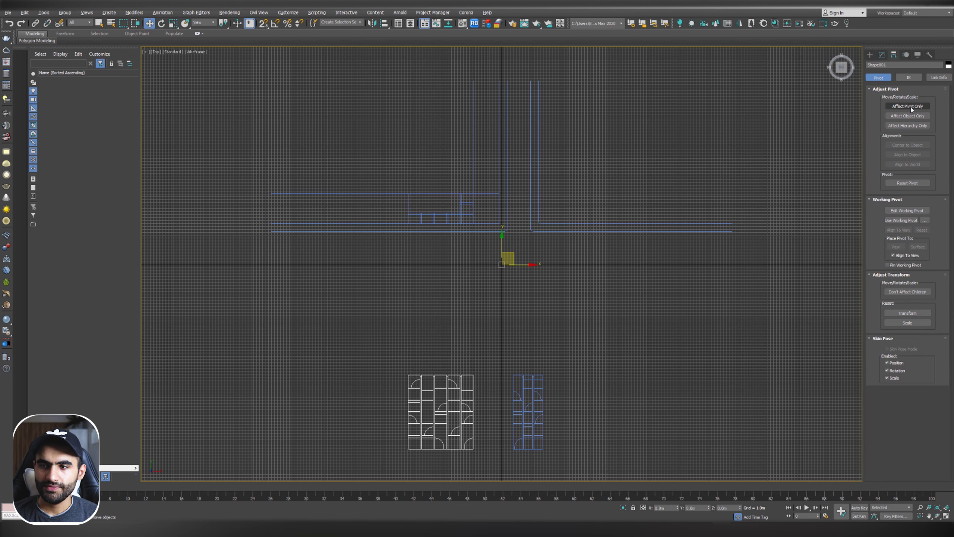
click(911, 107)
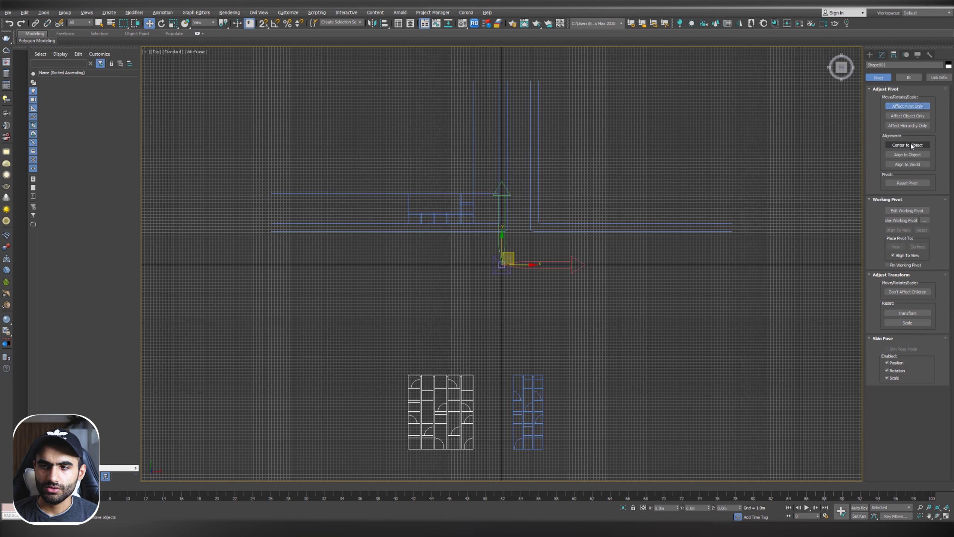
click(908, 145)
click(491, 312)
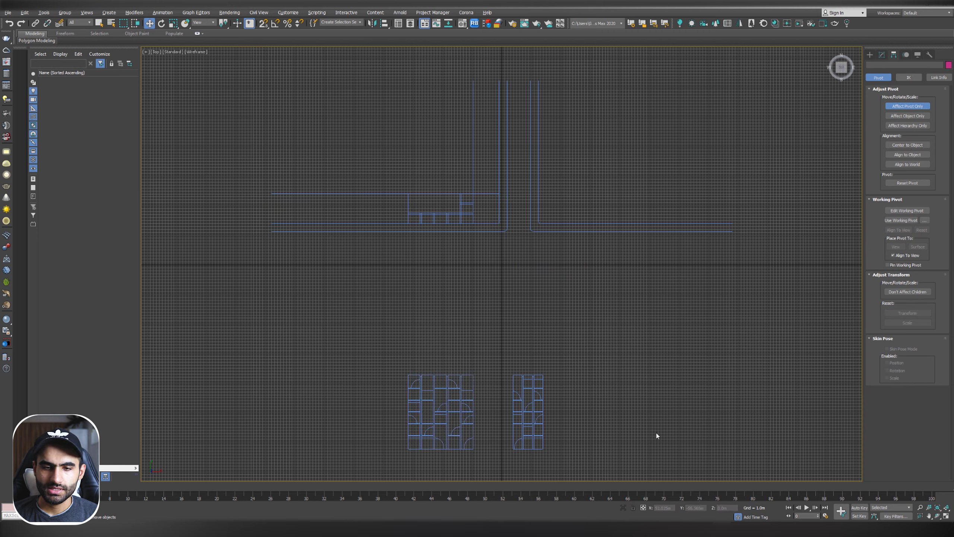
Step: Select the plan linework and the narrow elevation together and center their pivots to the objects
drag(656, 433, 501, 134)
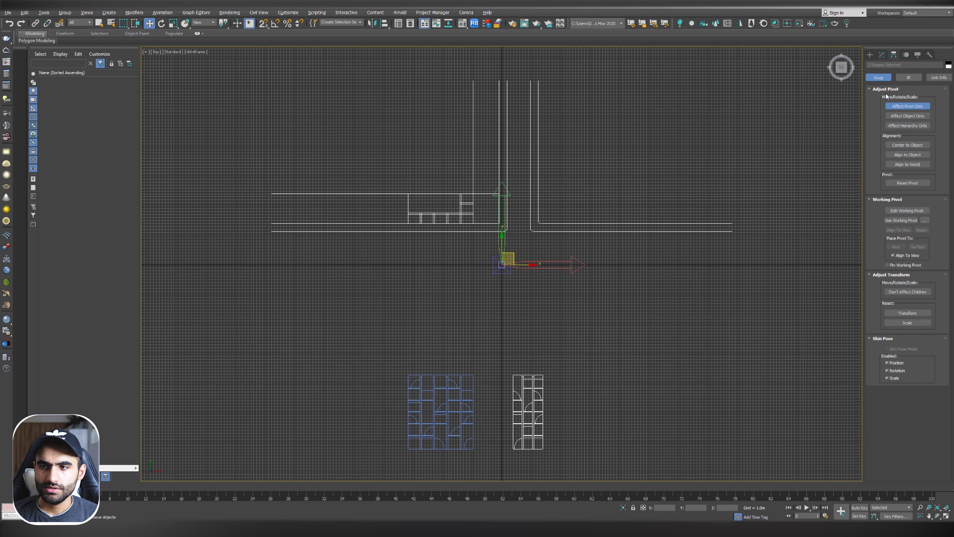
click(900, 146)
click(639, 307)
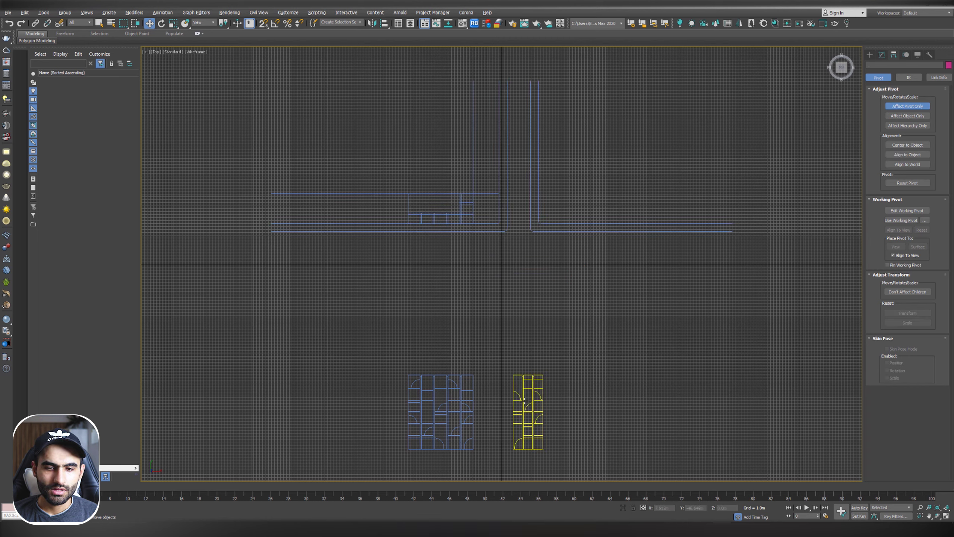
Step: Try moving the wide elevation toward the plan from its centered pivot, then cancel the move and clear the selection
click(467, 393)
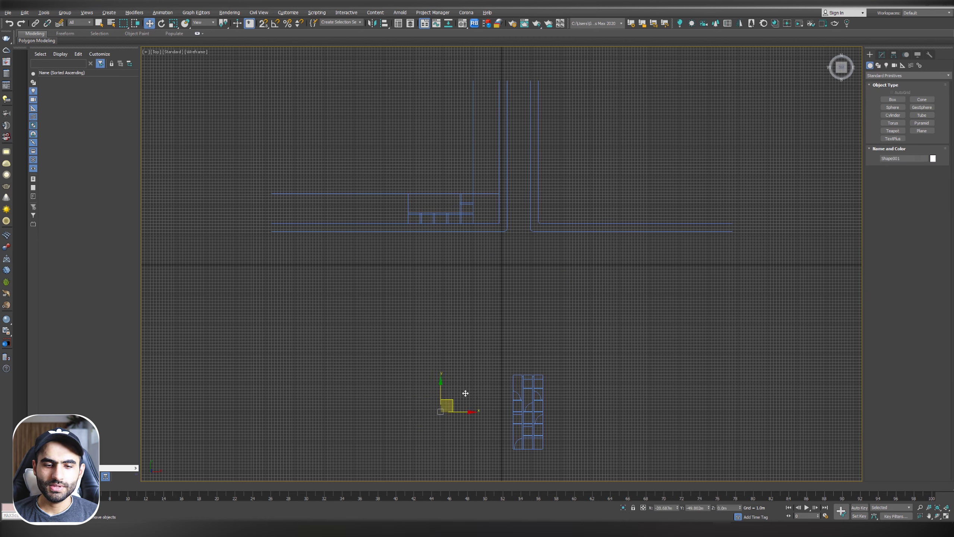
drag(453, 403, 480, 308)
right_click(480, 308)
click(520, 300)
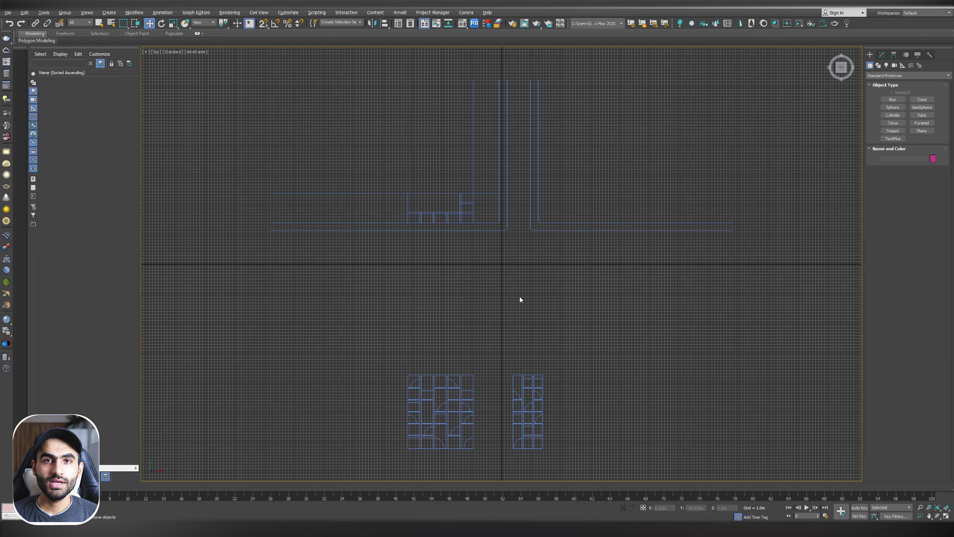
Step: Hide the viewport grid, then rotate both elevations together 90 degrees about the X axis with angle snap on so they stand upright
key(g)
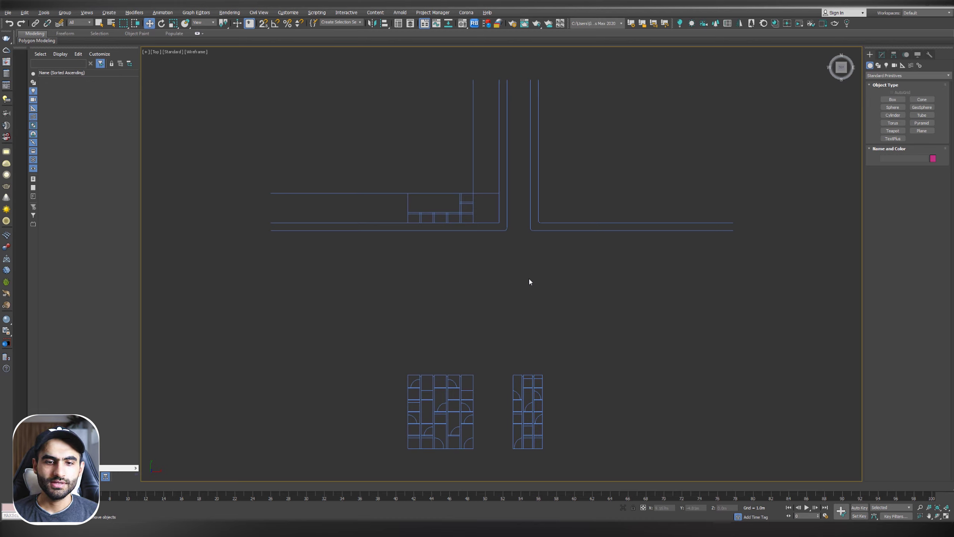
drag(646, 403, 357, 354)
click(161, 23)
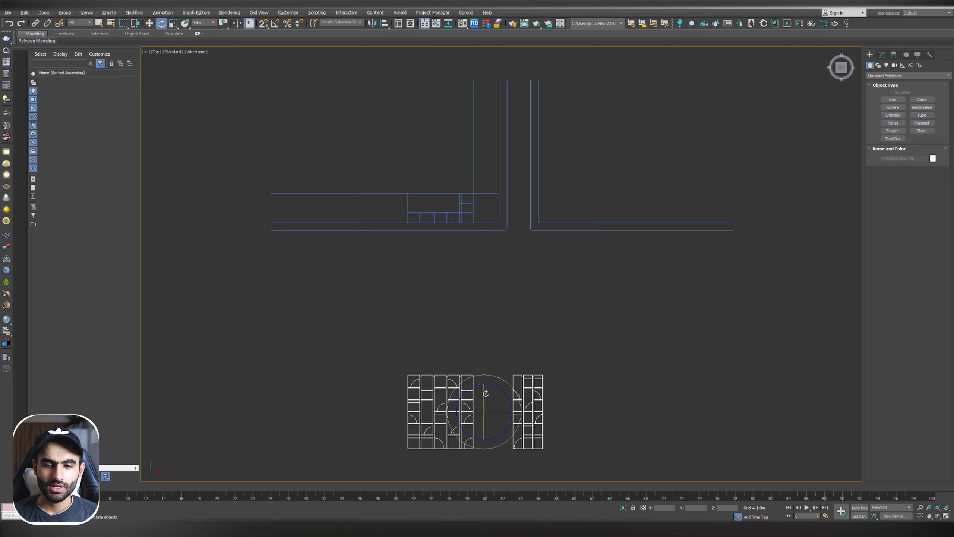
drag(484, 398, 488, 412)
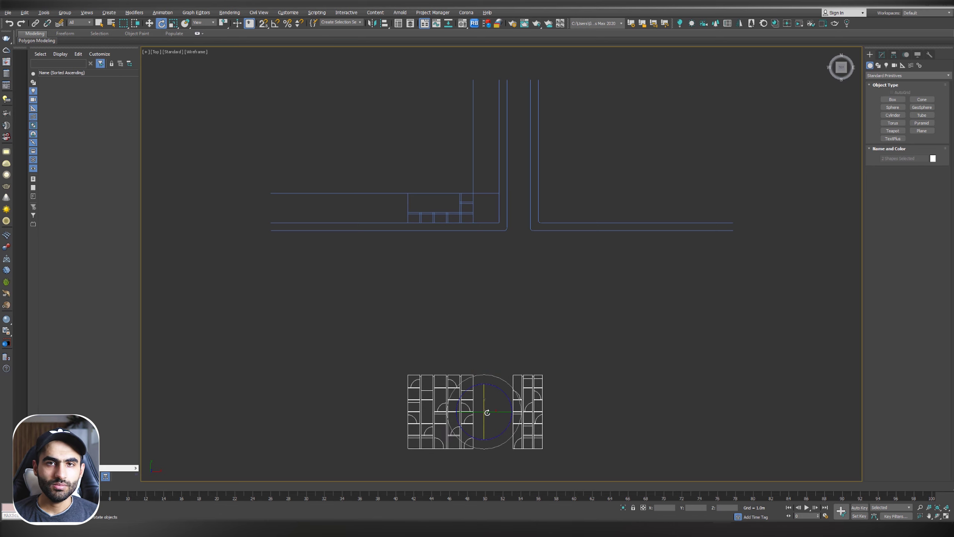
key(a)
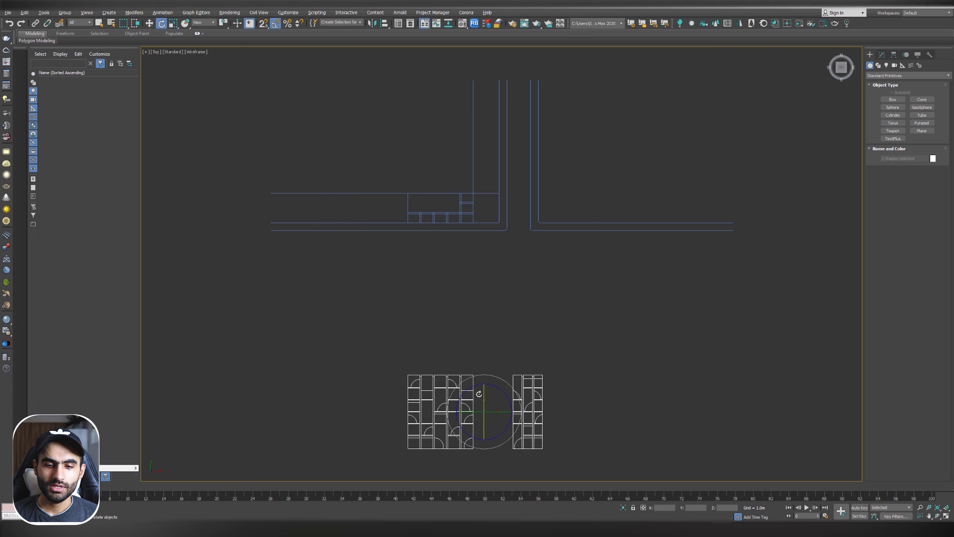
drag(483, 391, 488, 421)
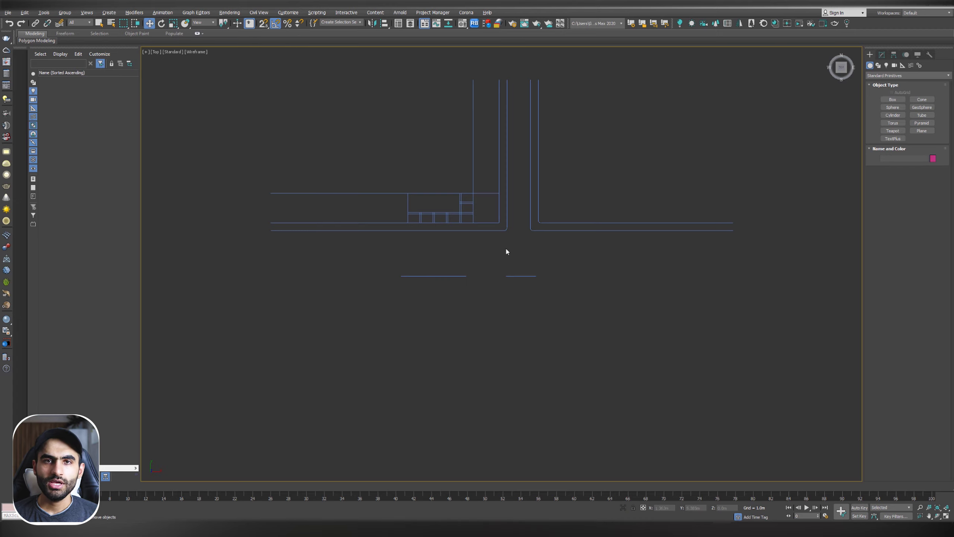
Step: Rotate the narrow elevation a quarter turn about the vertical axis so it stands perpendicular to the wide elevation
click(526, 279)
key(e)
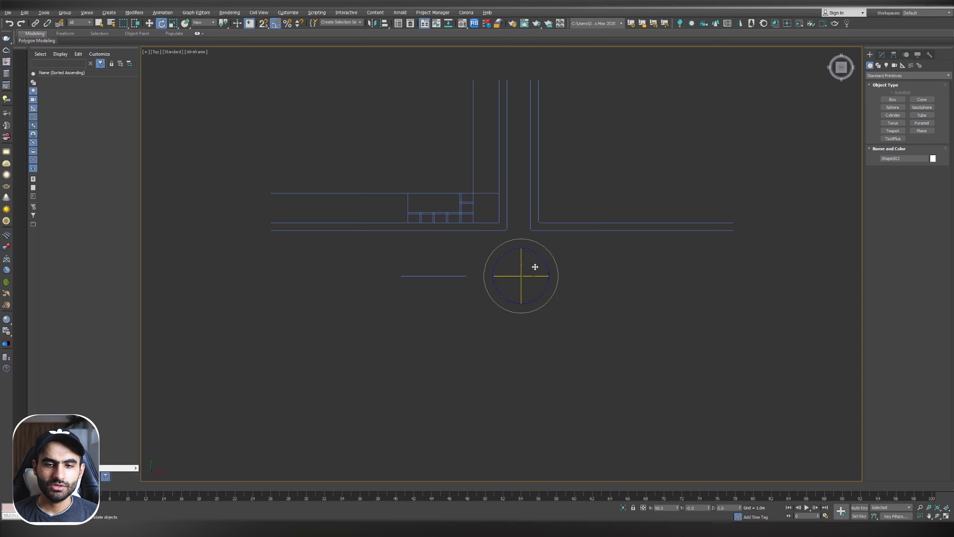
drag(538, 253, 567, 268)
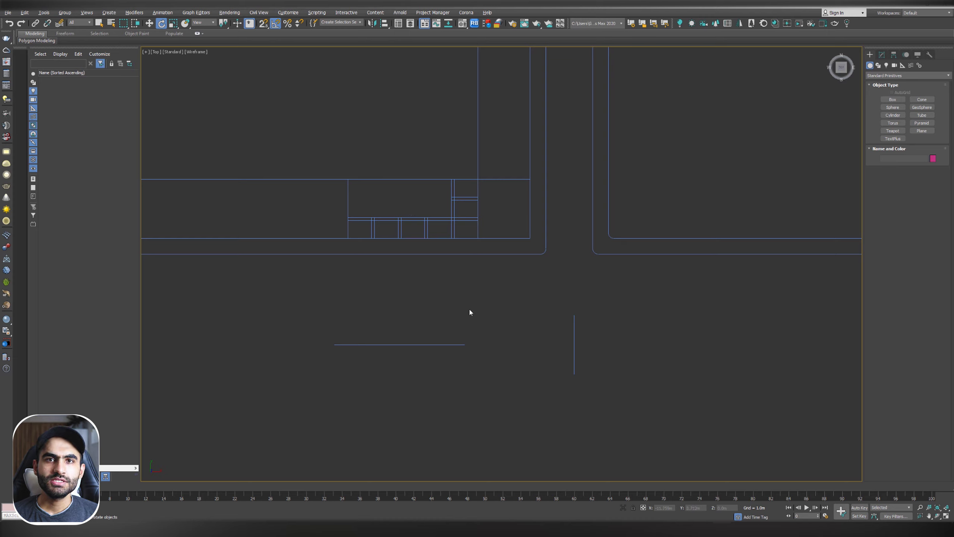
Step: Turn on object snapping and move the narrow elevation freely up toward the plan in the Top view
click(264, 25)
mouse_move(264, 27)
mouse_down()
mouse_move(266, 61)
mouse_move(266, 37)
mouse_up()
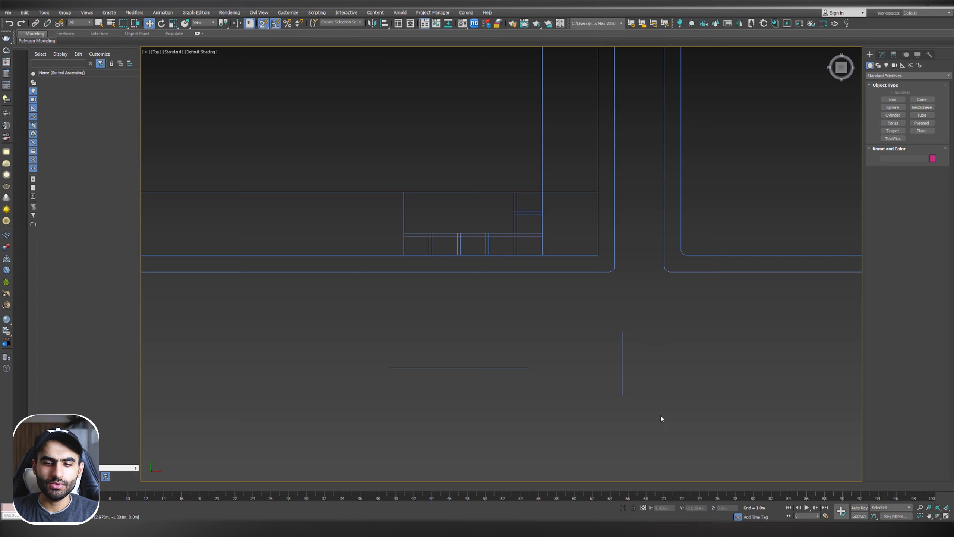
drag(660, 413, 601, 325)
drag(623, 363, 585, 333)
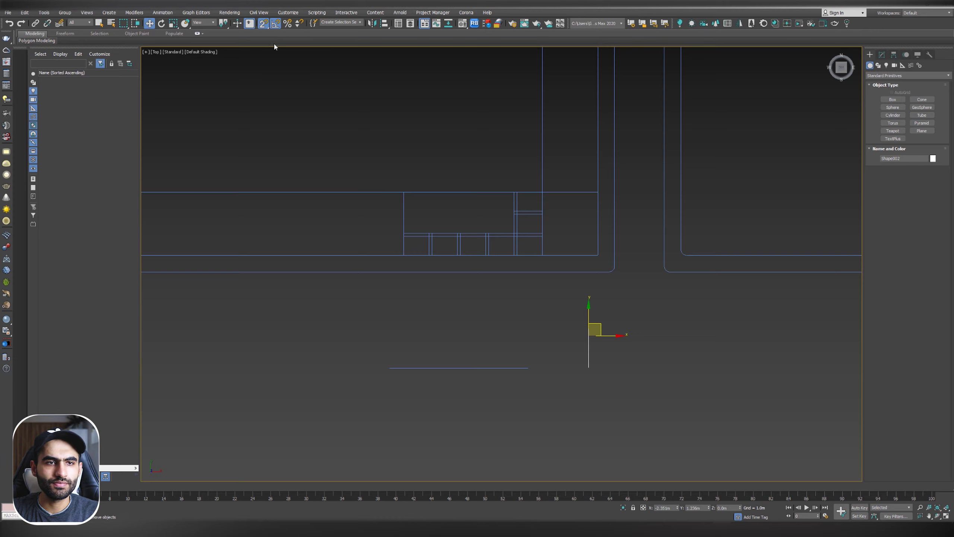
Step: Clear all snap types in Grid and Snap Settings, keeping only Vertex enabled
right_click(266, 24)
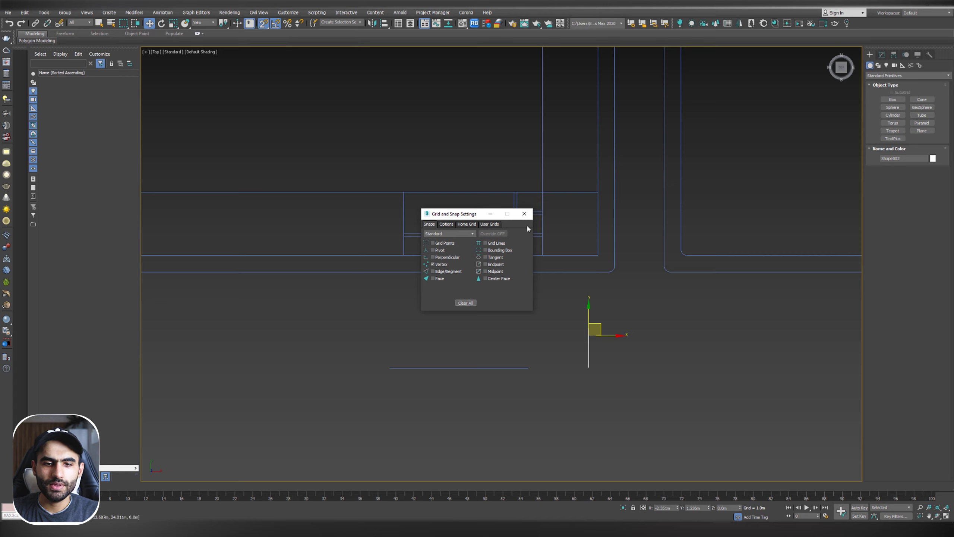
click(466, 303)
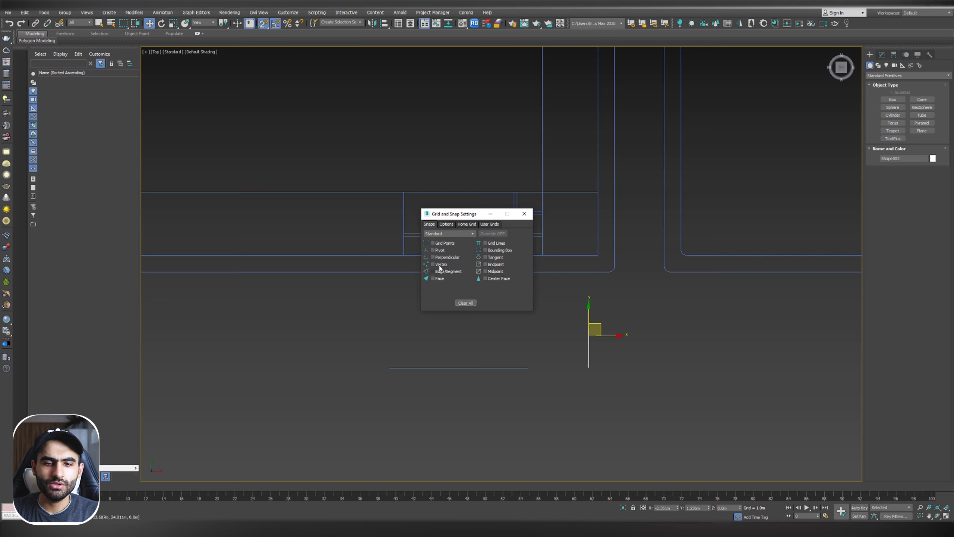
click(524, 214)
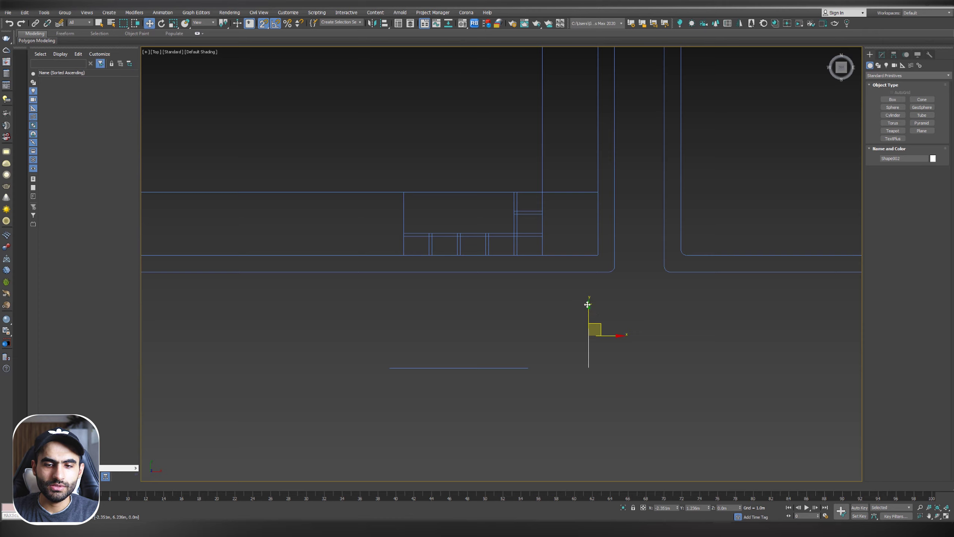
Step: Try moving the narrow elevation with snapping in the Top and Perspective views, checking its position in the other views
drag(588, 304, 554, 292)
key(alt+w)
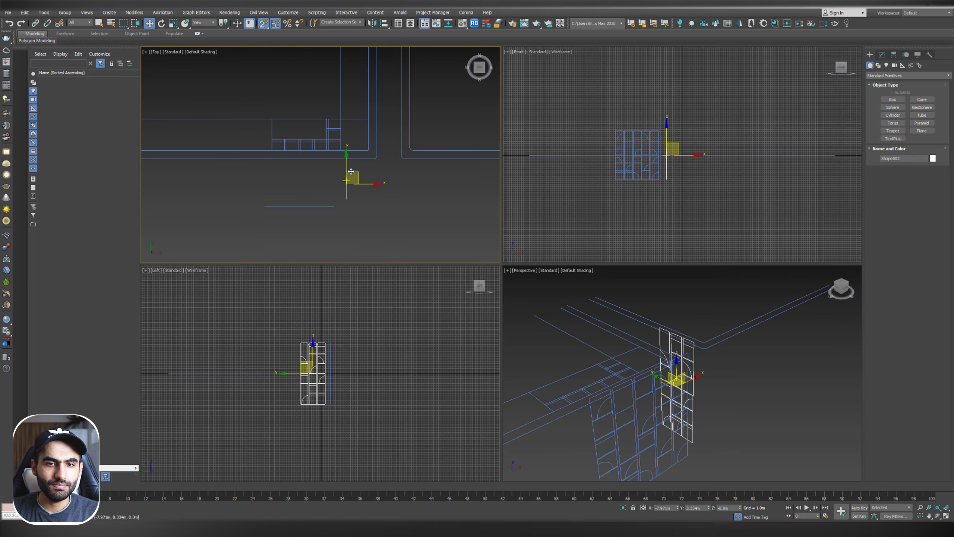
key(alt+w)
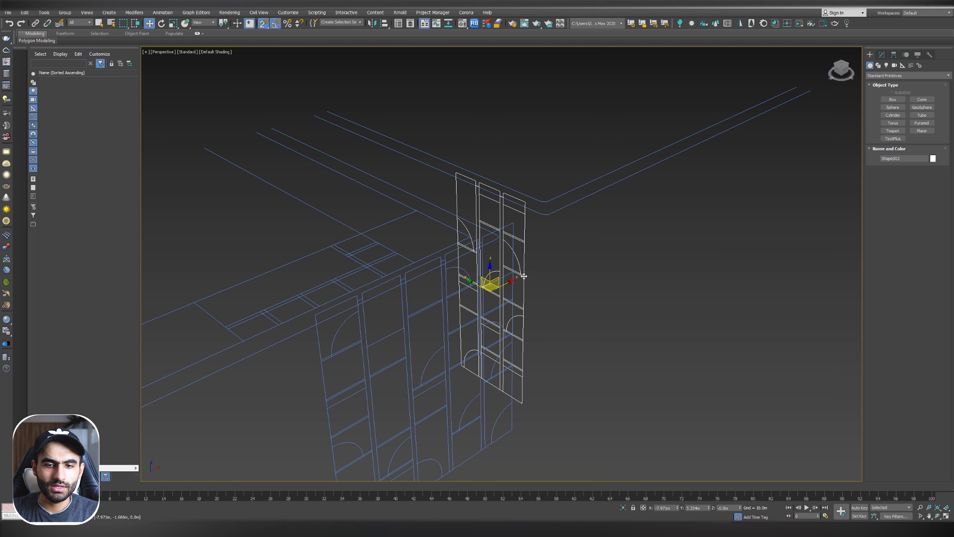
drag(493, 288, 551, 302)
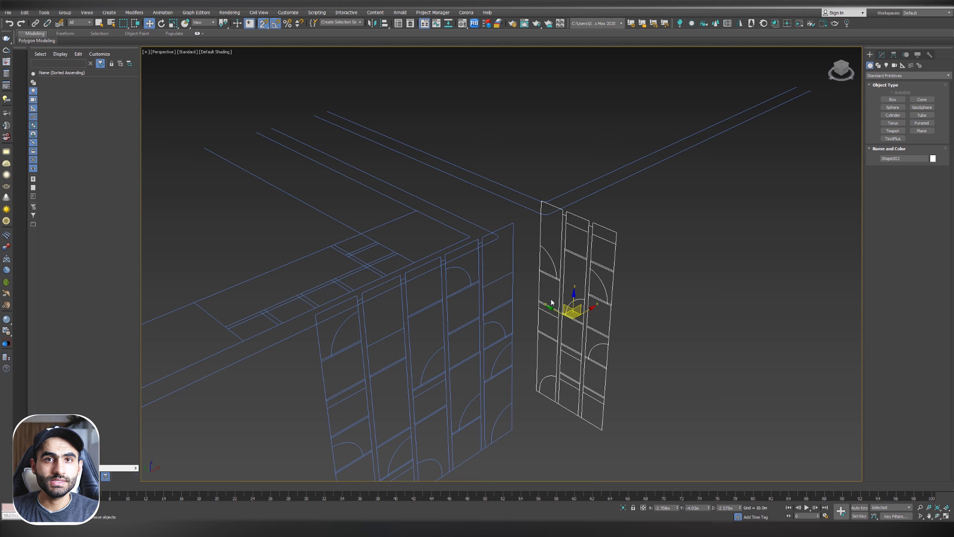
key(alt+w)
middle_click(449, 226)
key(alt+w)
key(alt+w)
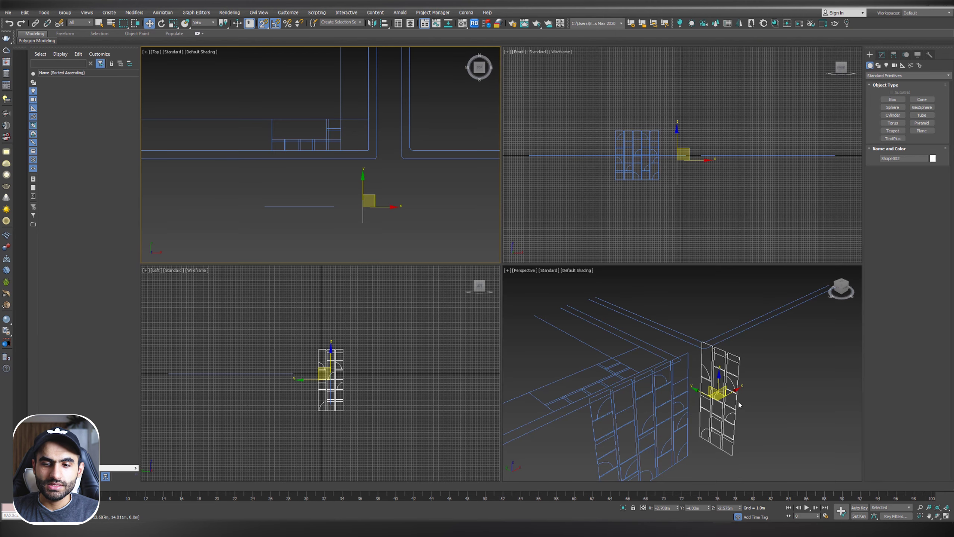
key(alt+w)
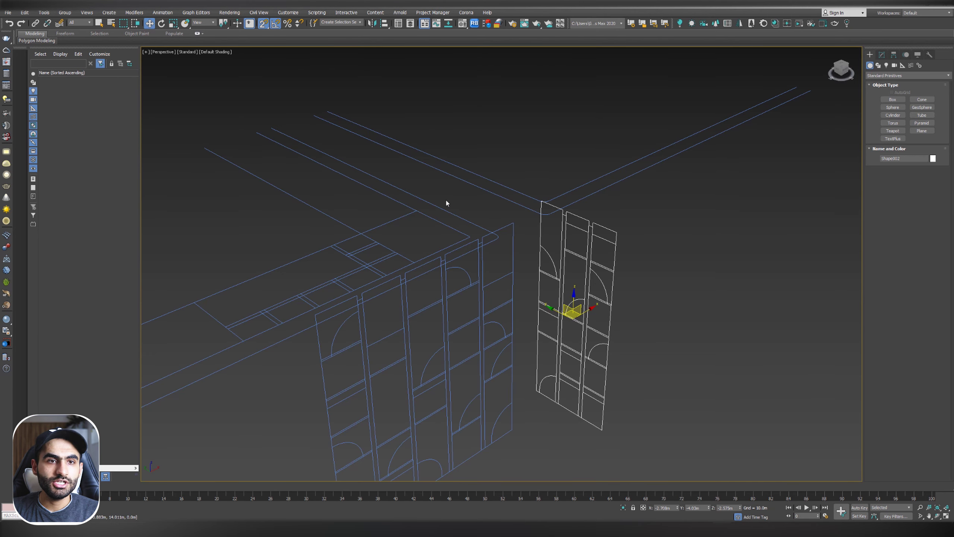
Step: Try snapping the narrow elevation's lower corner to the corner of the plan linework in perspective, and check its placement from the top
drag(264, 24, 259, 55)
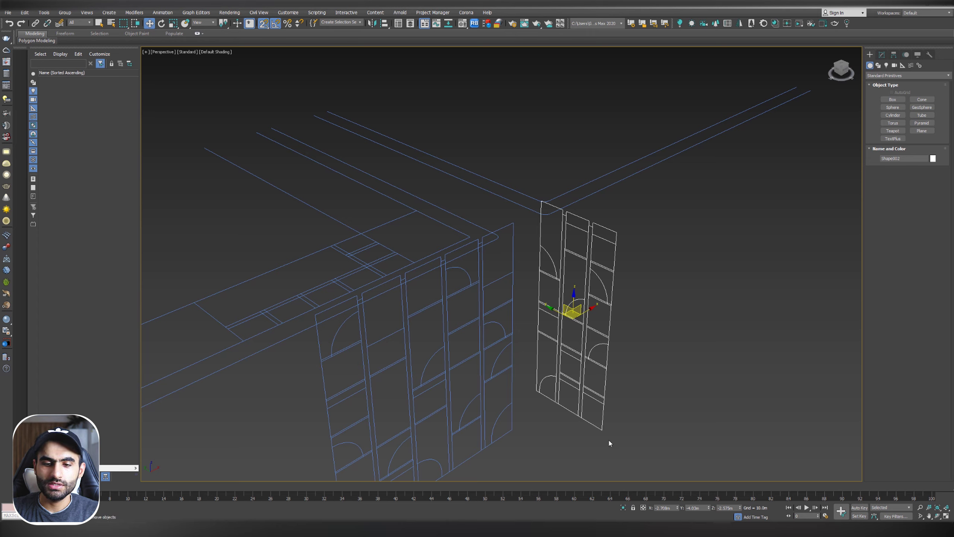
drag(602, 430, 235, 327)
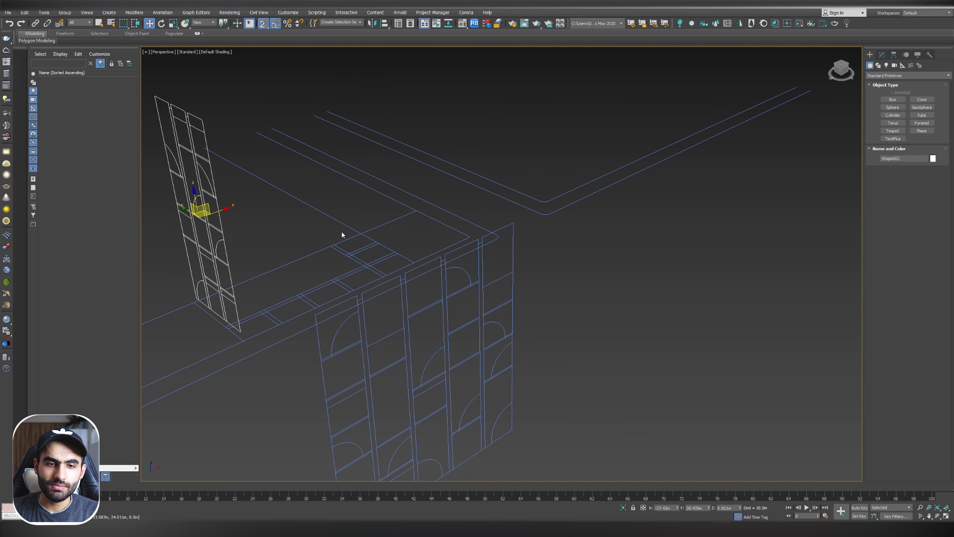
scroll(492, 243, down, 4)
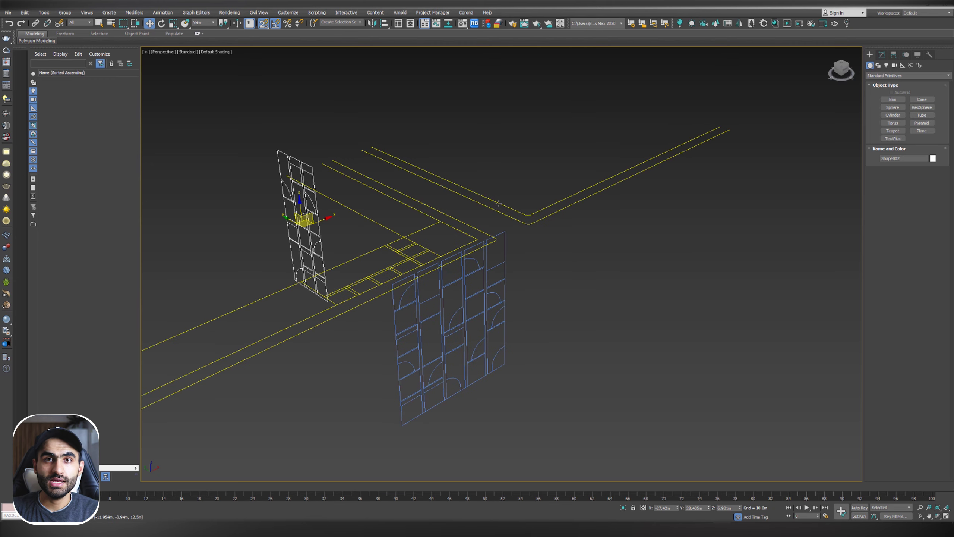
key(t)
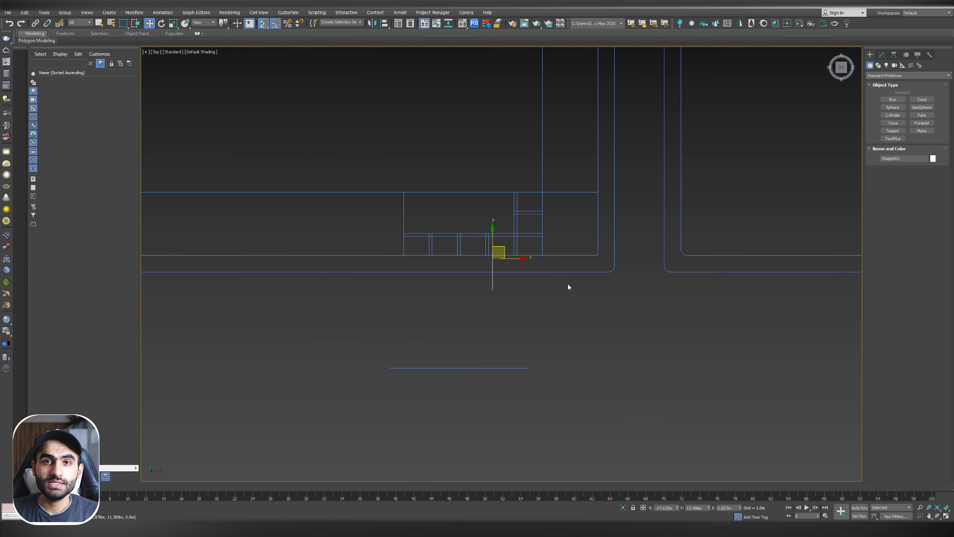
middle_drag(613, 299, 517, 233)
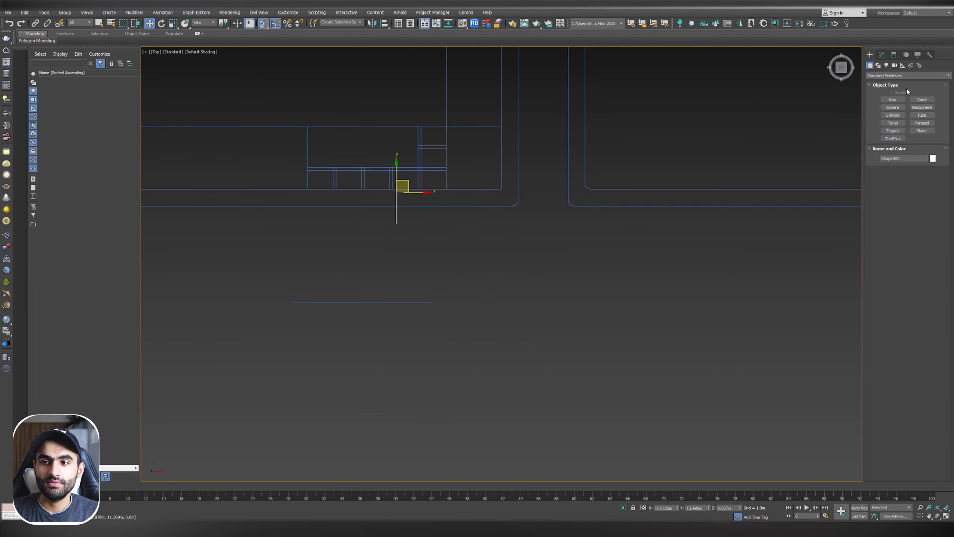
Step: Create two test boxes below the plan in the Top view, with bases of about 16 × 16 m and 23 × 19 m
click(893, 100)
drag(542, 226, 645, 327)
click(635, 203)
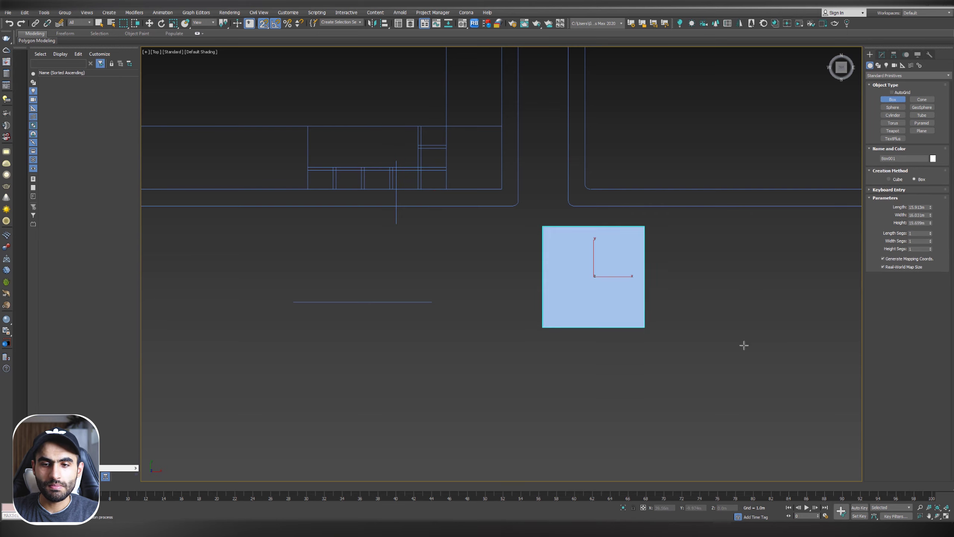
middle_drag(744, 344, 550, 224)
drag(678, 218, 555, 364)
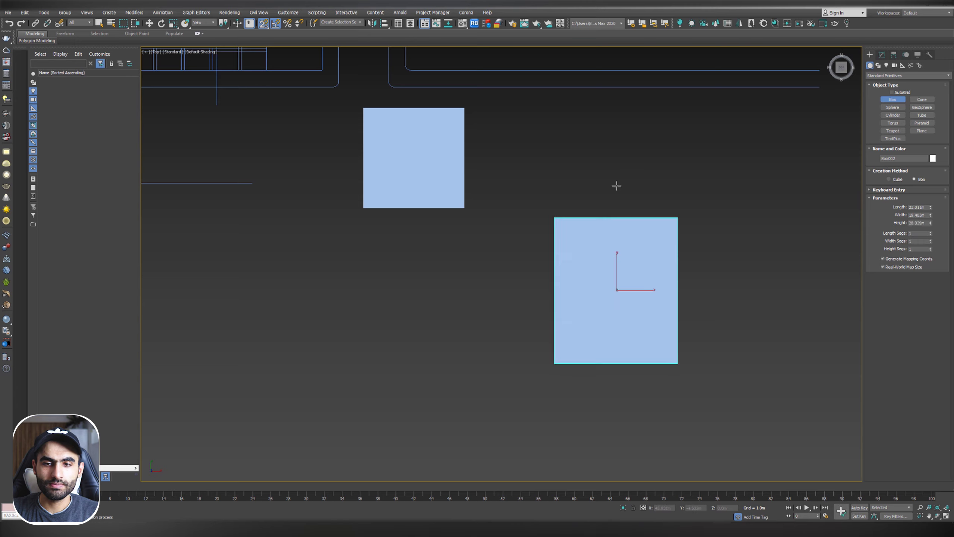
click(618, 185)
Step: Move the larger box in the Top view so its upper-right corner snaps to the smaller box's lower-left corner
key(w)
middle_drag(557, 189, 556, 209)
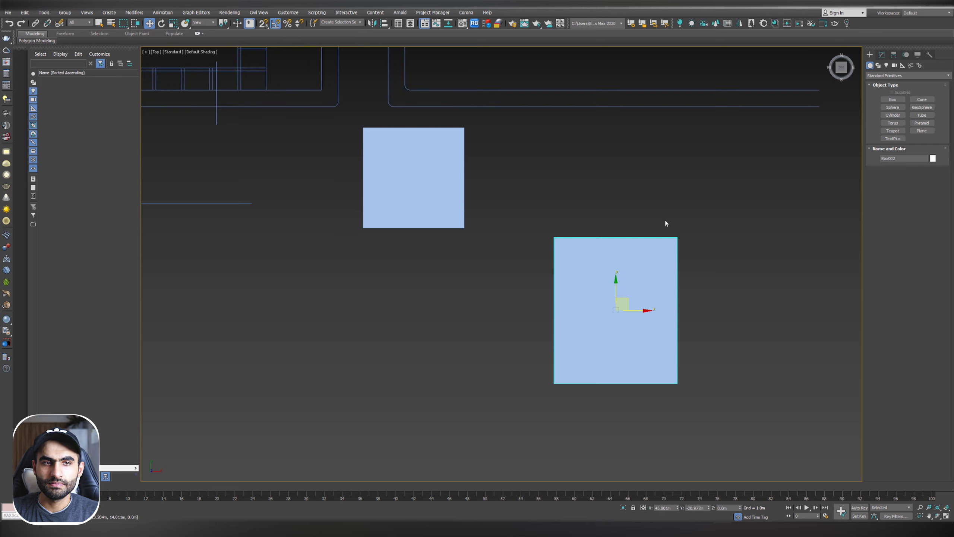
drag(678, 240, 364, 229)
middle_drag(377, 247, 442, 280)
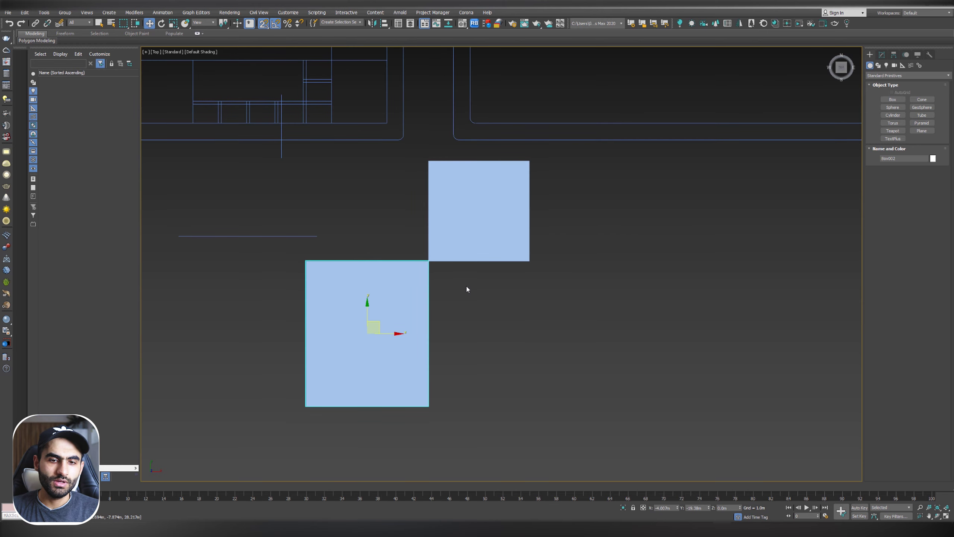
Step: Try snapping the larger box's top corner to the smaller box's top corner in the Perspective view, and orbit to inspect the alignment
key(alt+w)
middle_click(677, 349)
key(alt+w)
scroll(600, 282, down, 6)
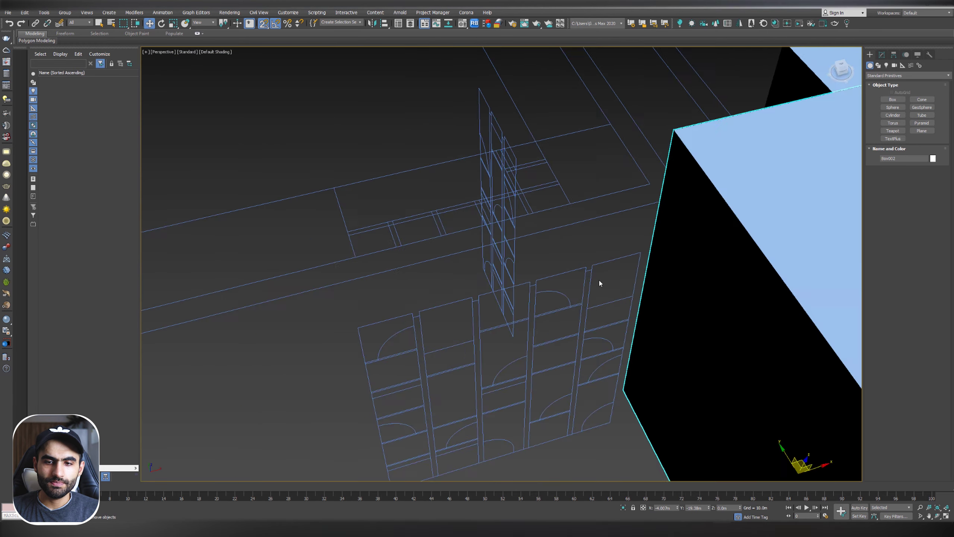
middle_drag(619, 263, 452, 223)
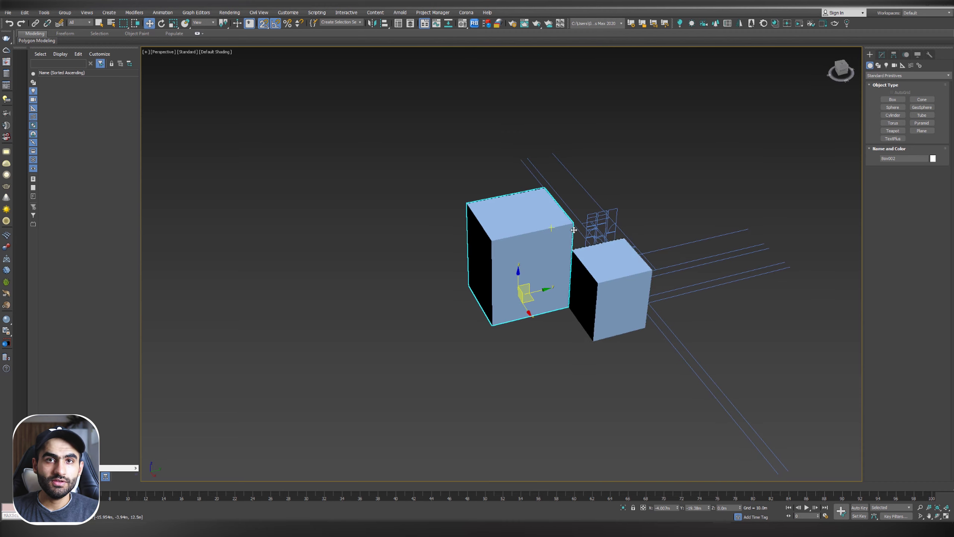
scroll(582, 280, up, 8)
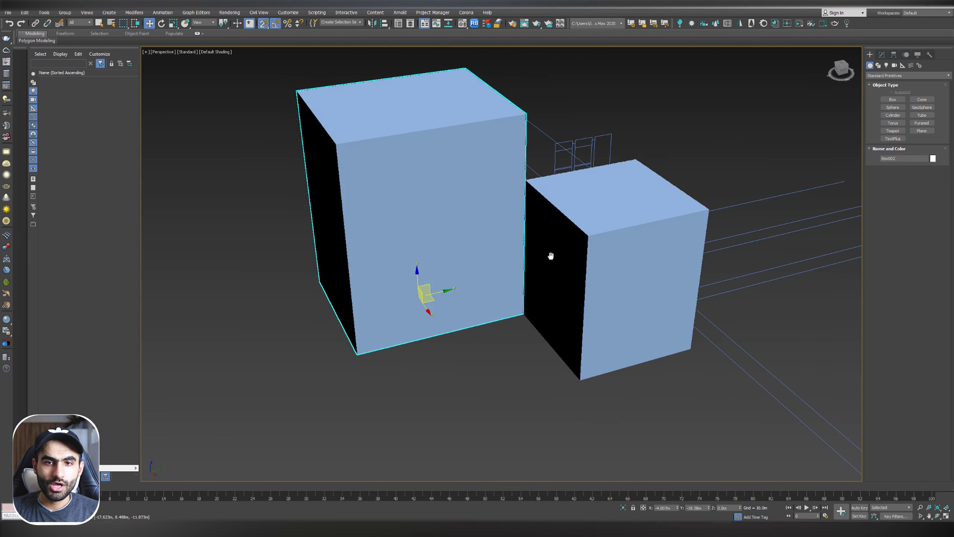
alt+middle_drag(520, 119, 523, 97)
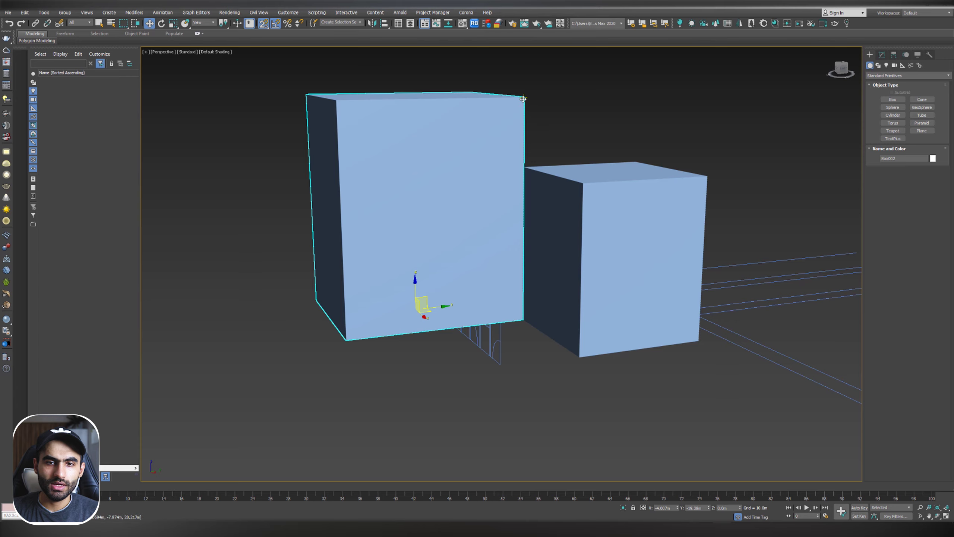
drag(524, 98, 581, 184)
alt+middle_drag(564, 207, 620, 175)
alt+middle_drag(506, 183, 511, 165)
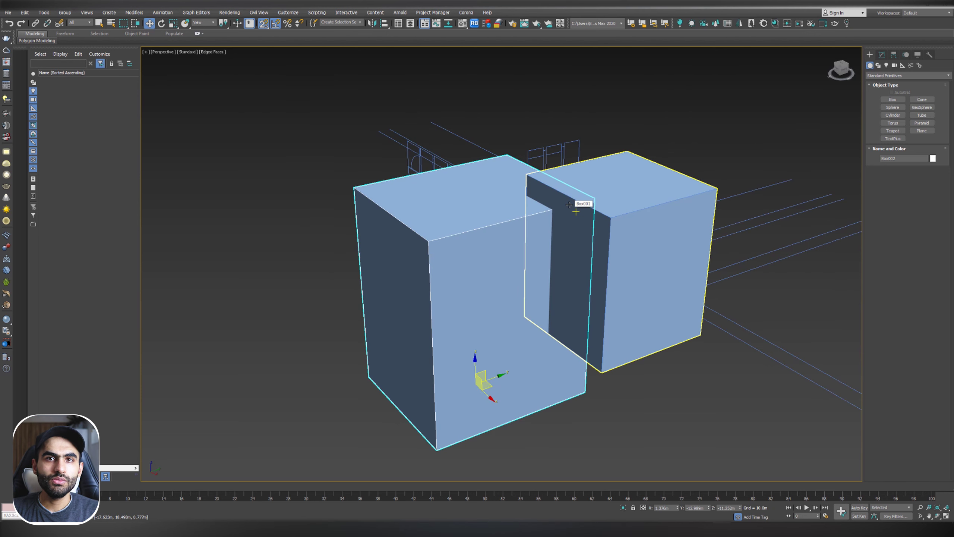
Step: Undo the larger box's last move with edged faces displayed, and switch the snap mode to 3D
key(F4)
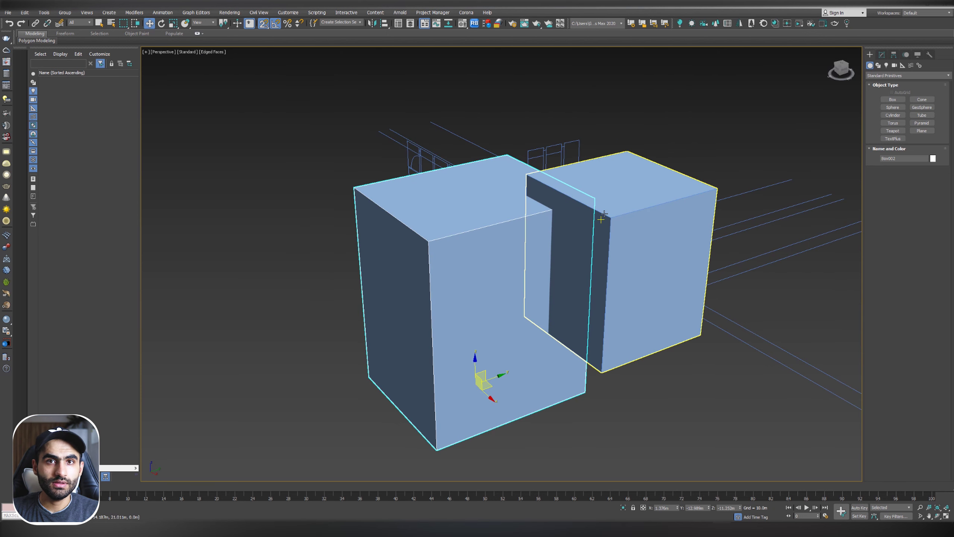
key(ctrl+z)
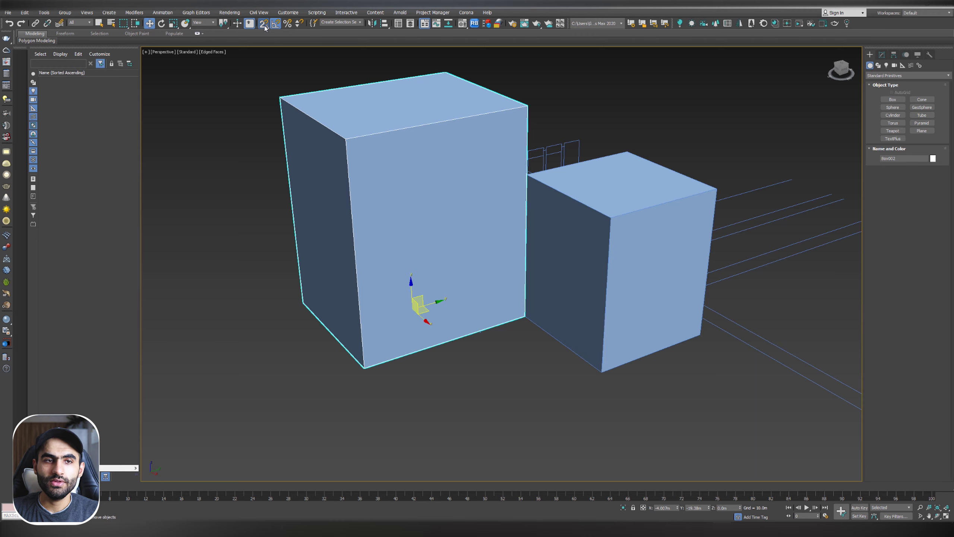
drag(264, 26, 264, 59)
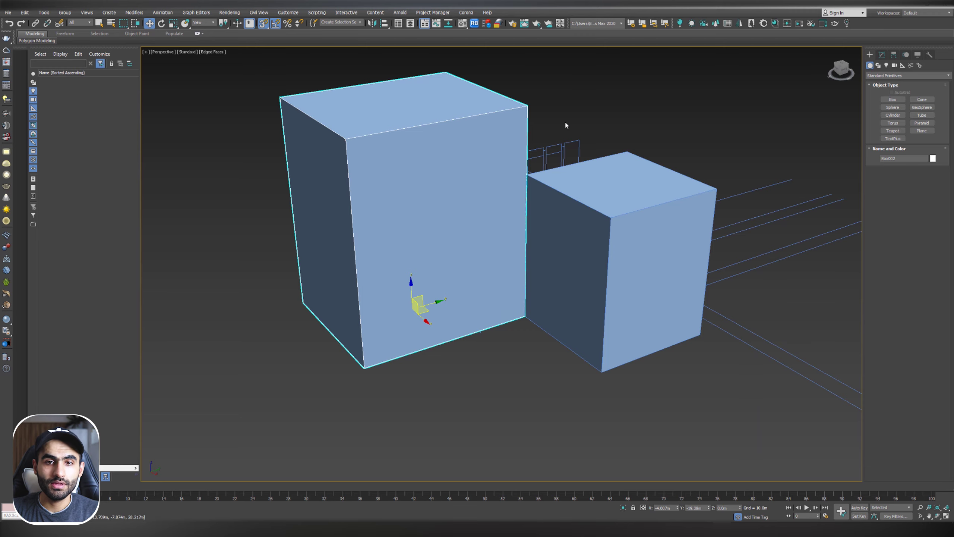
middle_drag(528, 109, 496, 80)
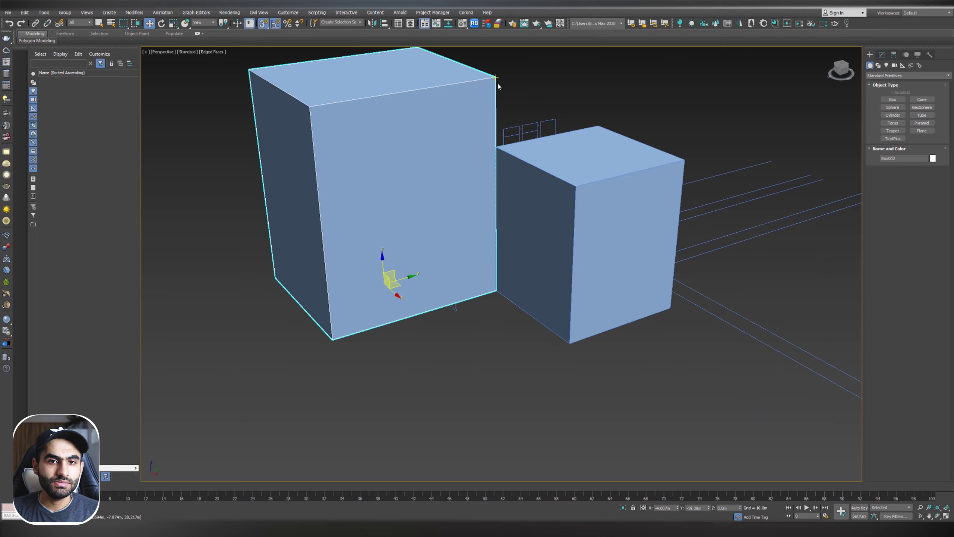
Step: Snap the larger box's top corner to the smaller box's bottom corner in the Perspective view, inspect it, and delete both test boxes
drag(493, 81, 496, 290)
alt+middle_drag(481, 270, 533, 342)
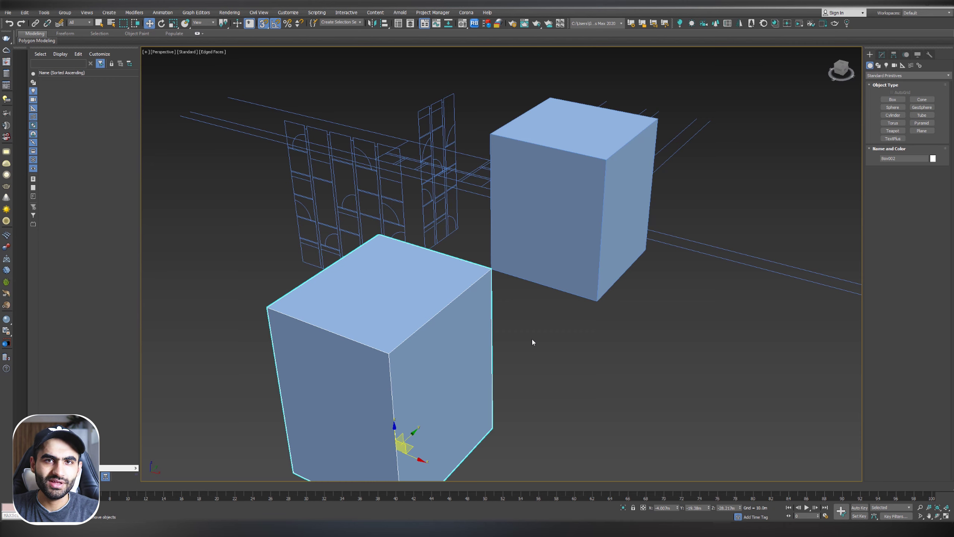
click(532, 342)
click(454, 305)
key(Delete)
click(524, 256)
key(Delete)
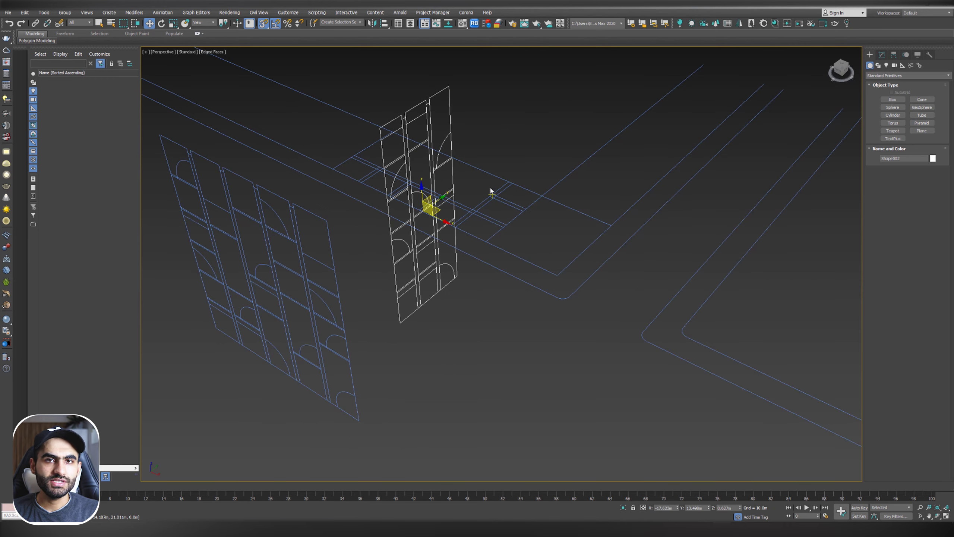
Step: Move the wide elevation with 3D snap so its lower-right corner meets the rear-right corner of the building plan
click(349, 363)
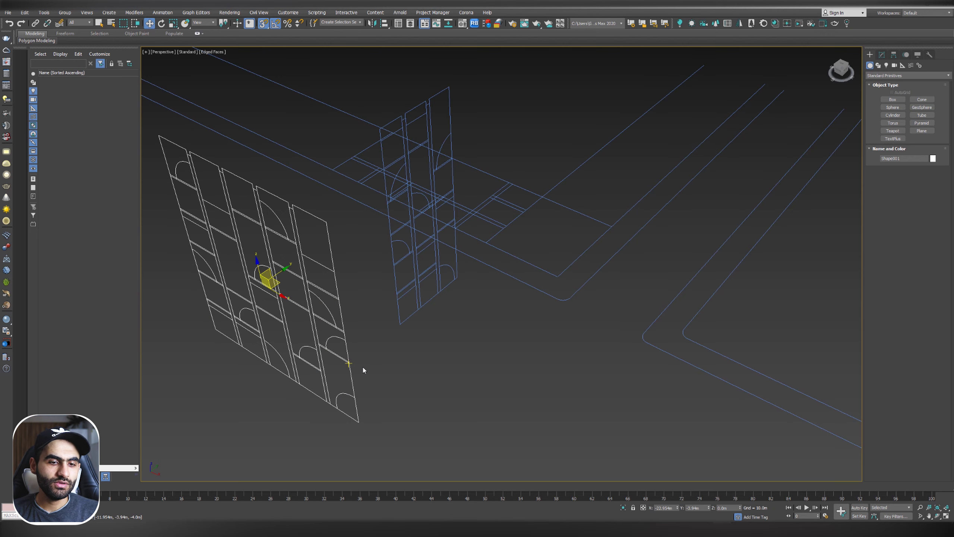
alt+middle_drag(379, 353, 380, 308)
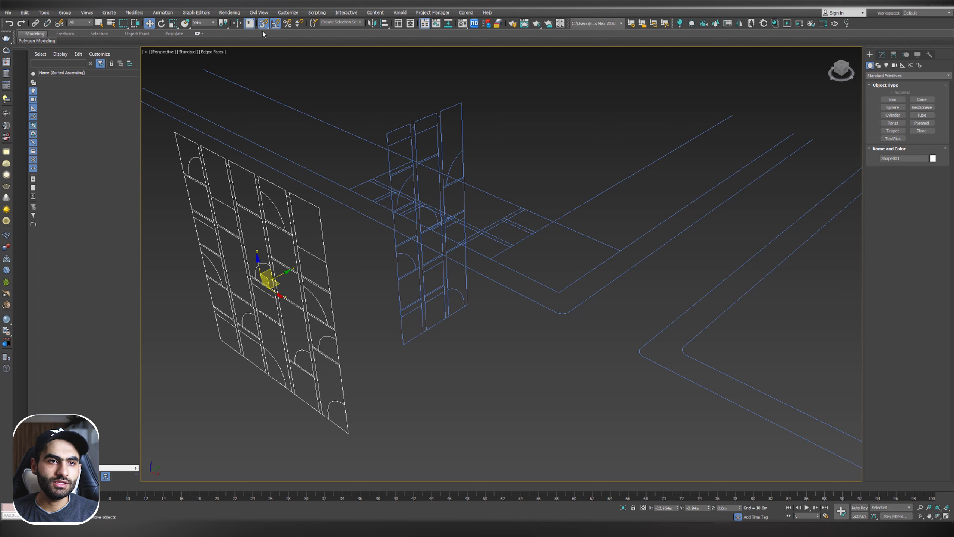
drag(261, 25, 262, 59)
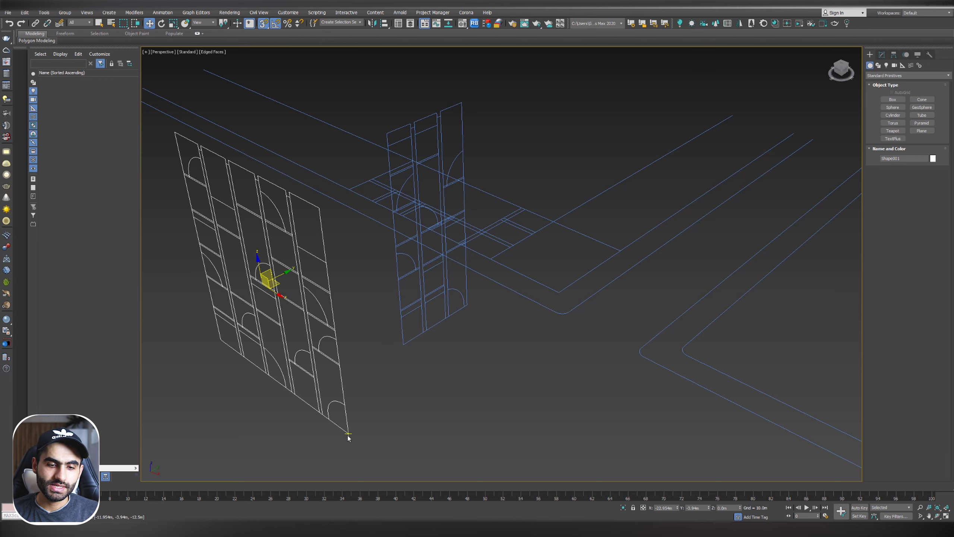
drag(348, 433, 554, 218)
middle_drag(576, 170, 539, 239)
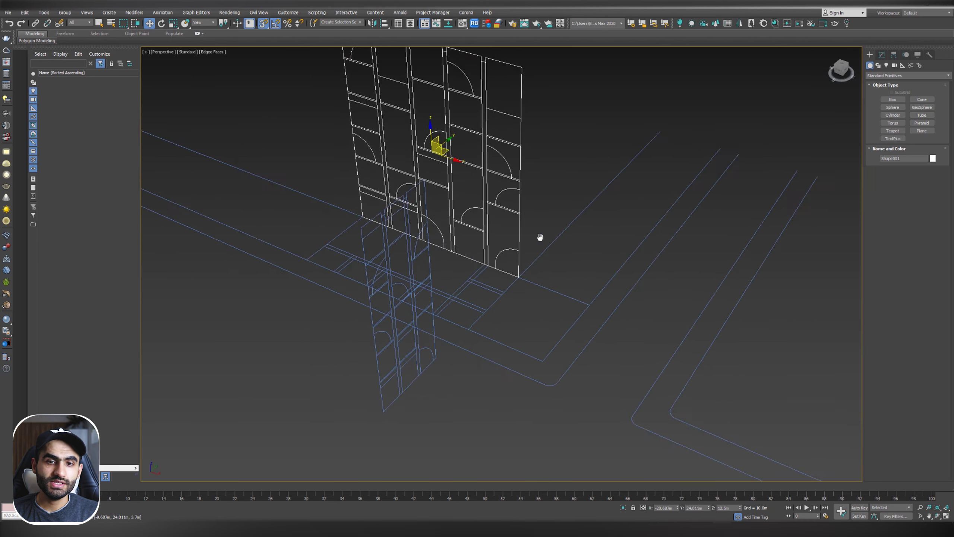
Step: Move the narrow elevation so its lower front corner snaps to the plan's front-right building corner, and inspect both elevations
scroll(433, 366, up, 6)
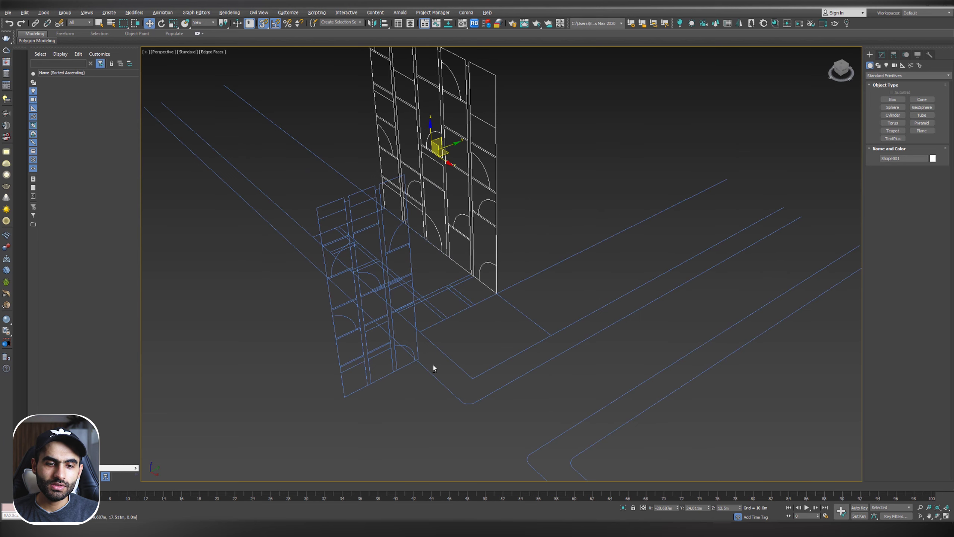
click(378, 337)
scroll(376, 338, down, 3)
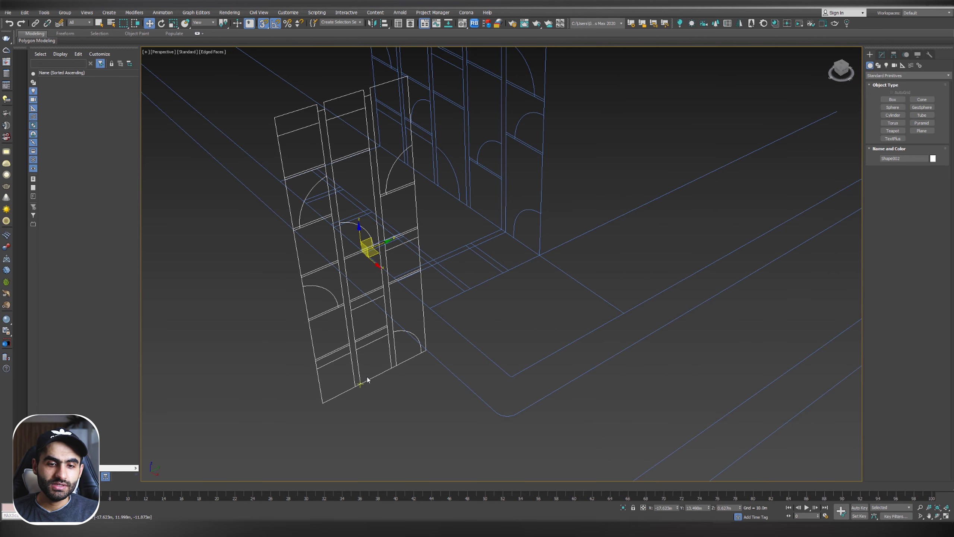
alt+middle_drag(409, 372, 402, 380)
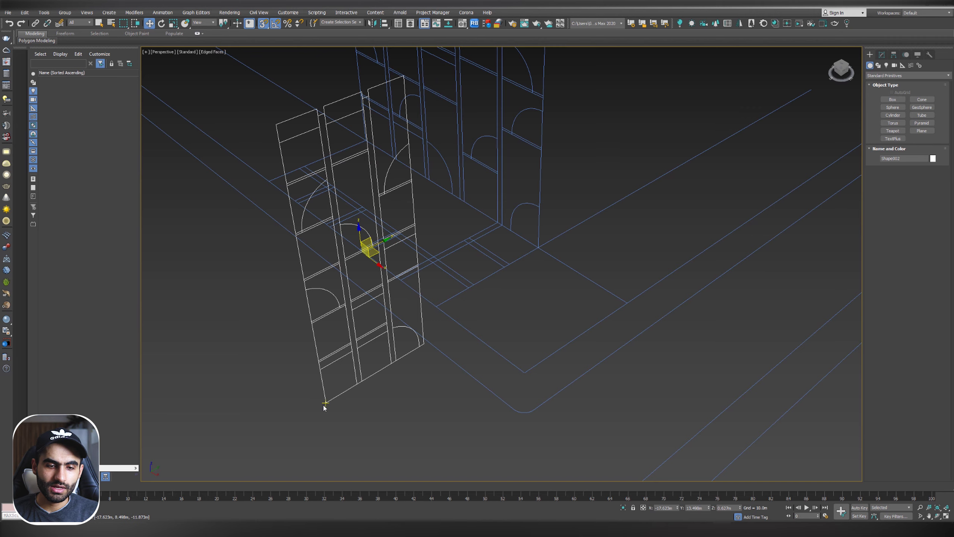
drag(326, 403, 435, 307)
scroll(365, 321, down, 4)
alt+middle_drag(366, 320, 401, 291)
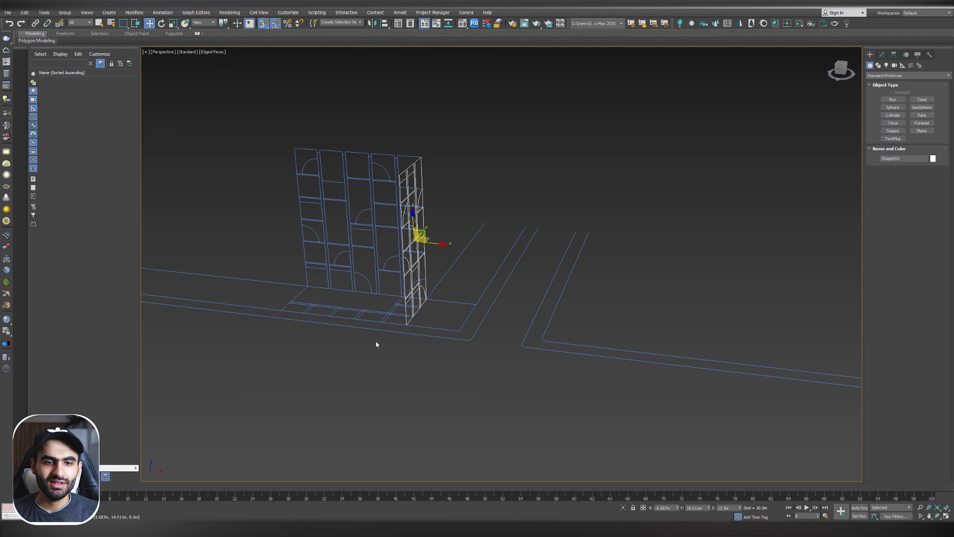
click(350, 354)
alt+middle_drag(350, 354, 411, 285)
Step: Set the snap mode to 3D, and freeze the plan together with both elevations
click(263, 26)
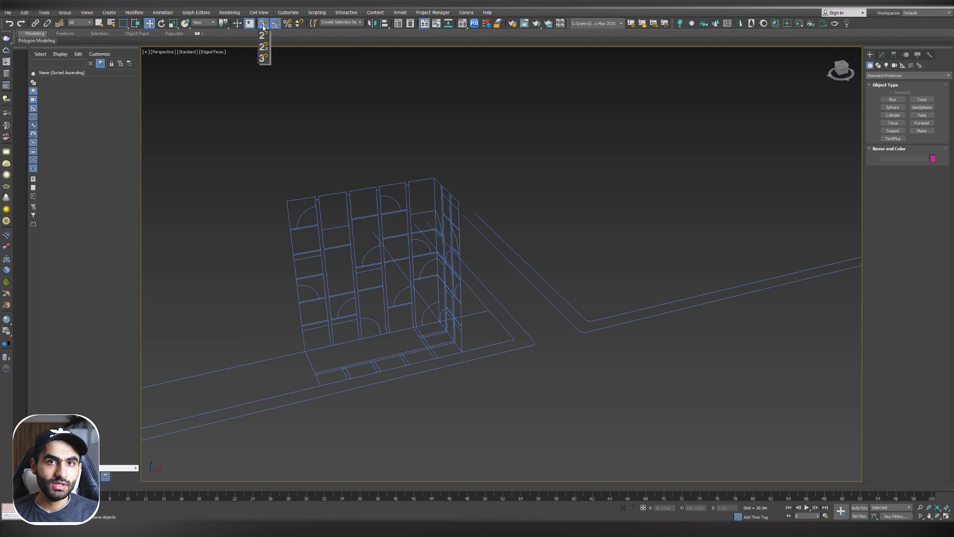
drag(263, 26, 264, 58)
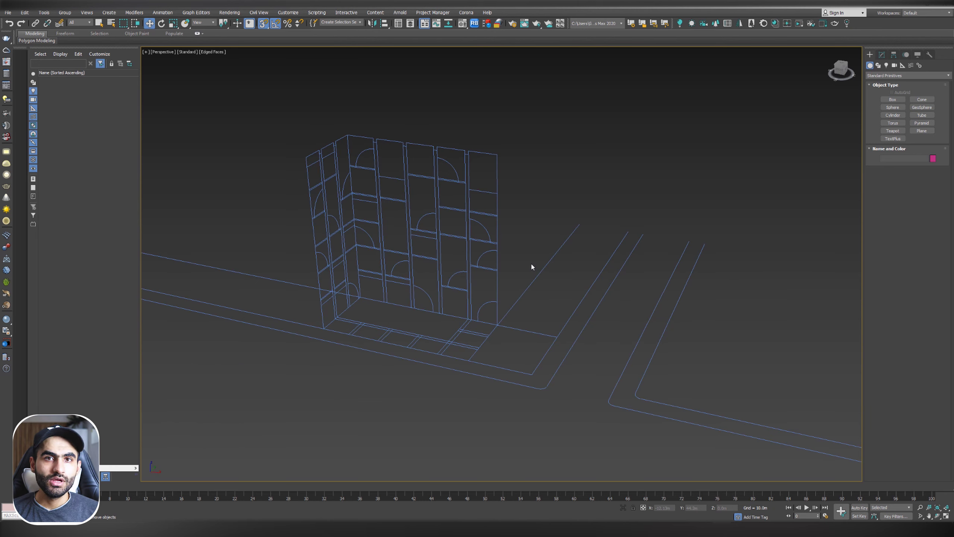
scroll(586, 174, up, 1)
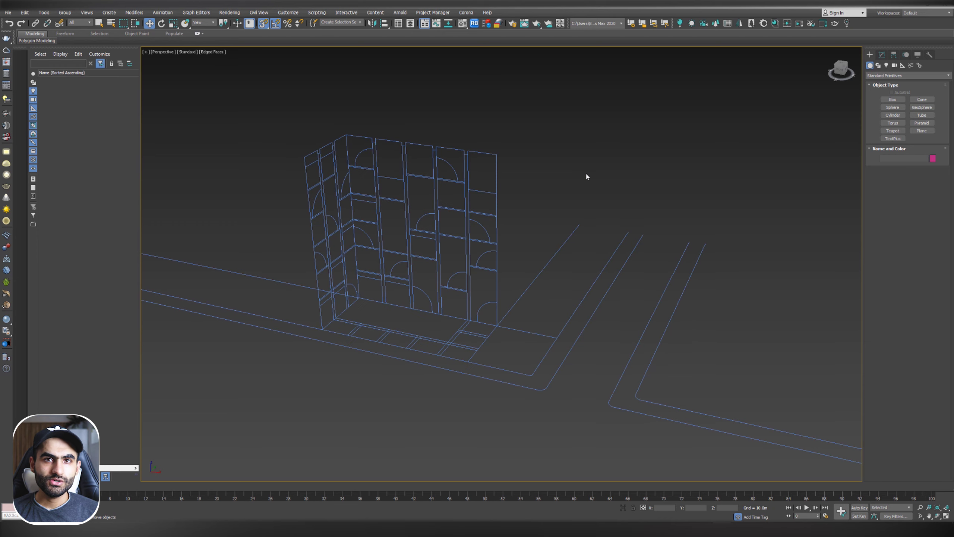
drag(546, 431, 249, 195)
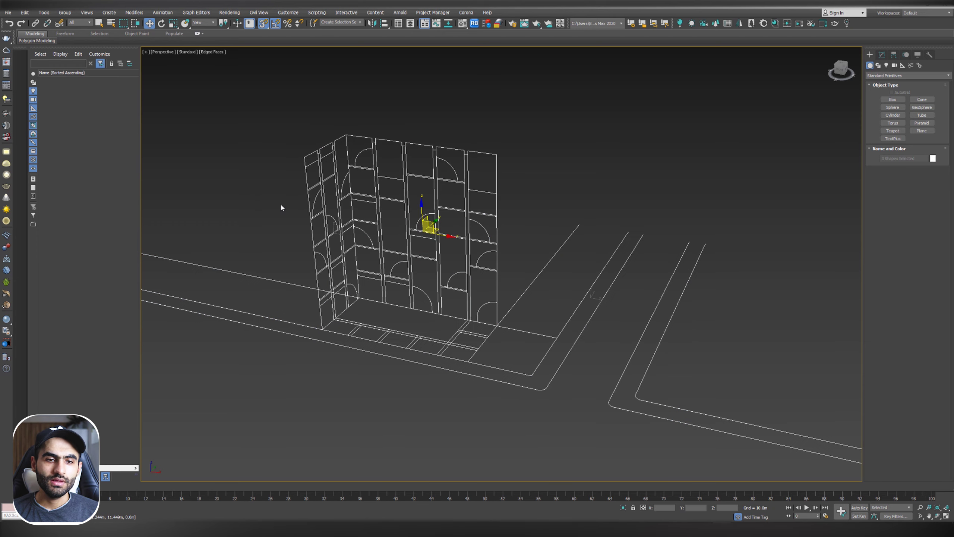
right_click(356, 193)
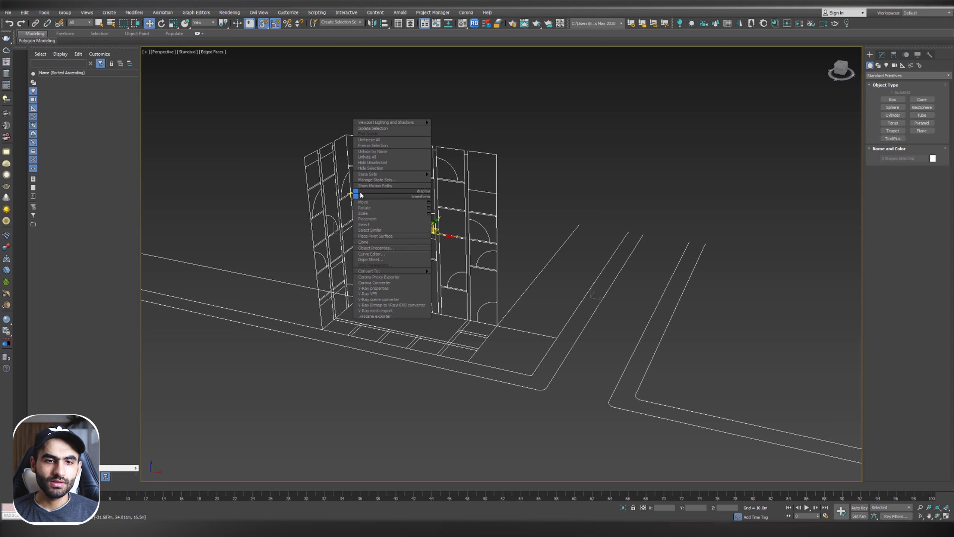
click(371, 146)
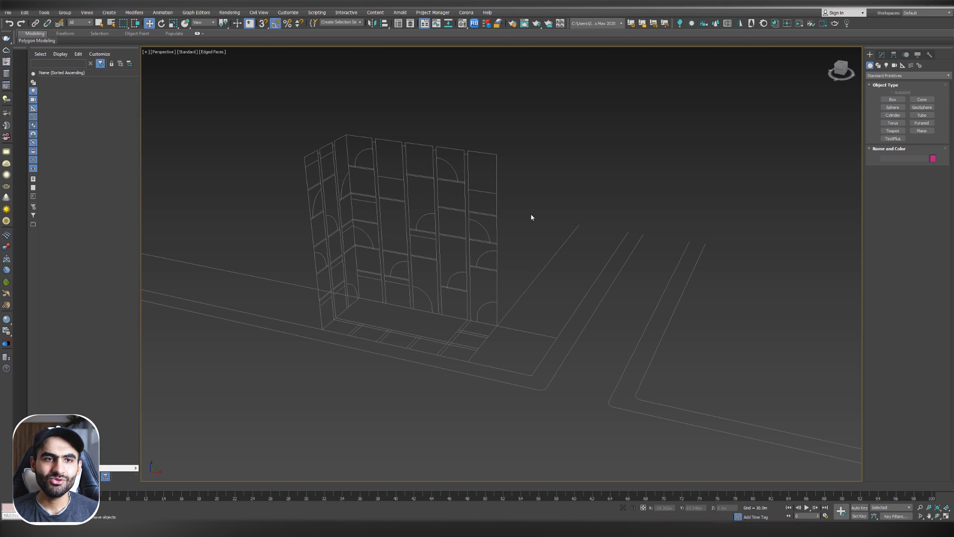
Step: Enable snapping to frozen objects in the grid and snap options
right_click(265, 25)
drag(477, 215, 492, 78)
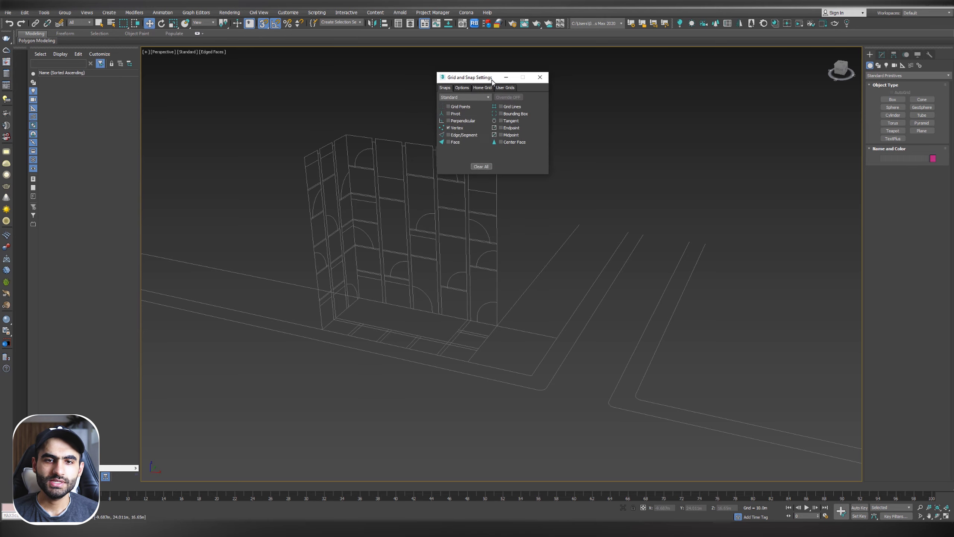
click(462, 87)
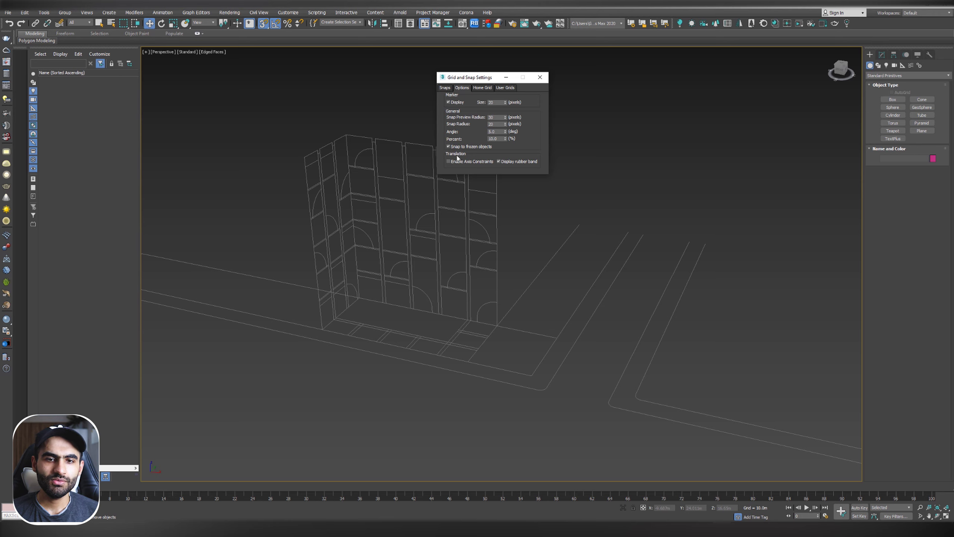
click(459, 147)
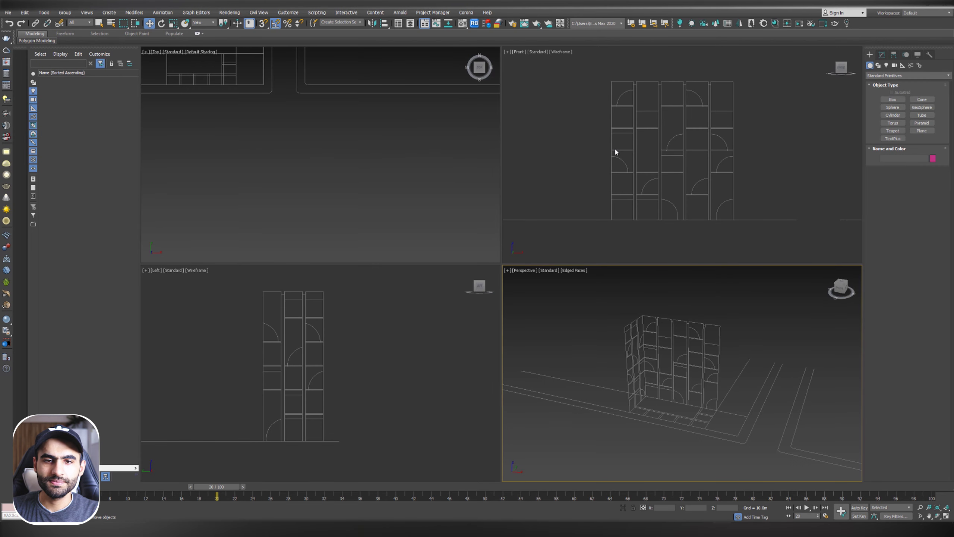
Step: Maximize the Front view, review the reference diagrams up to "Make openings and terraces", and return to the leftmost arched facade unit
key(alt+w)
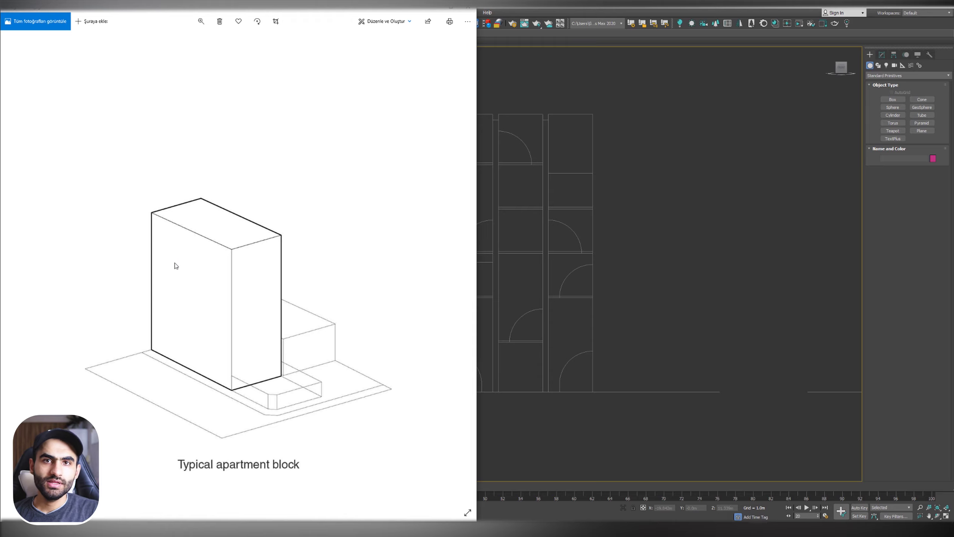
key(Right)
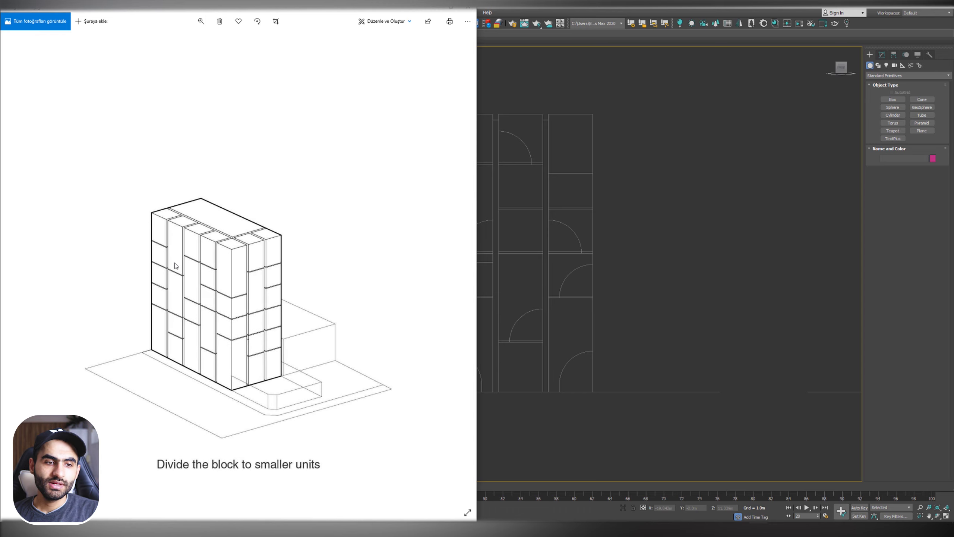
key(Right)
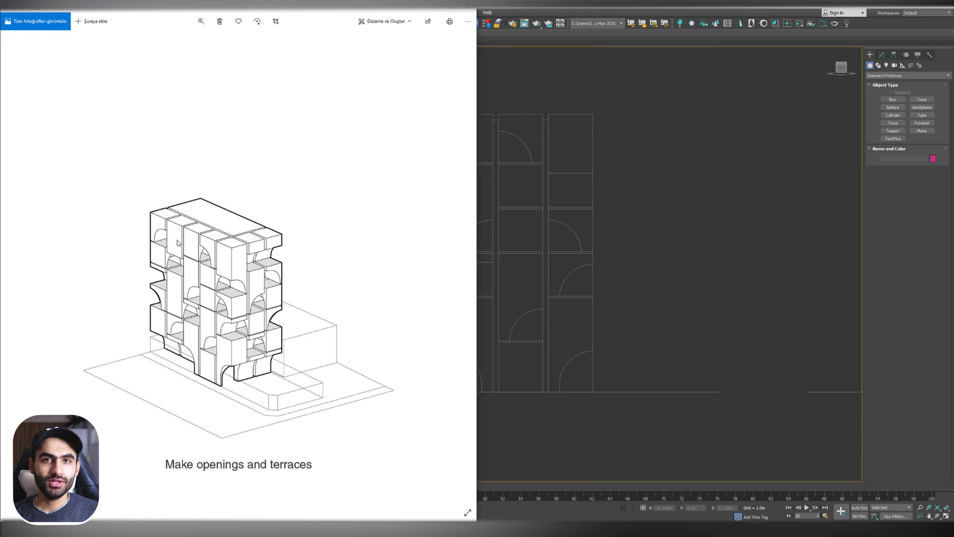
key(alt+Tab)
scroll(386, 293, up, 5)
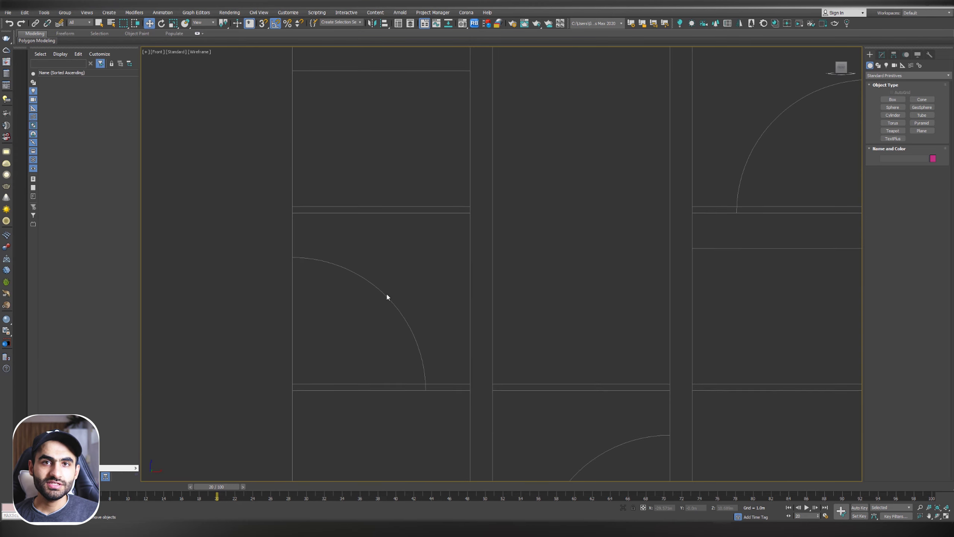
middle_drag(386, 297, 390, 262)
scroll(384, 273, up, 2)
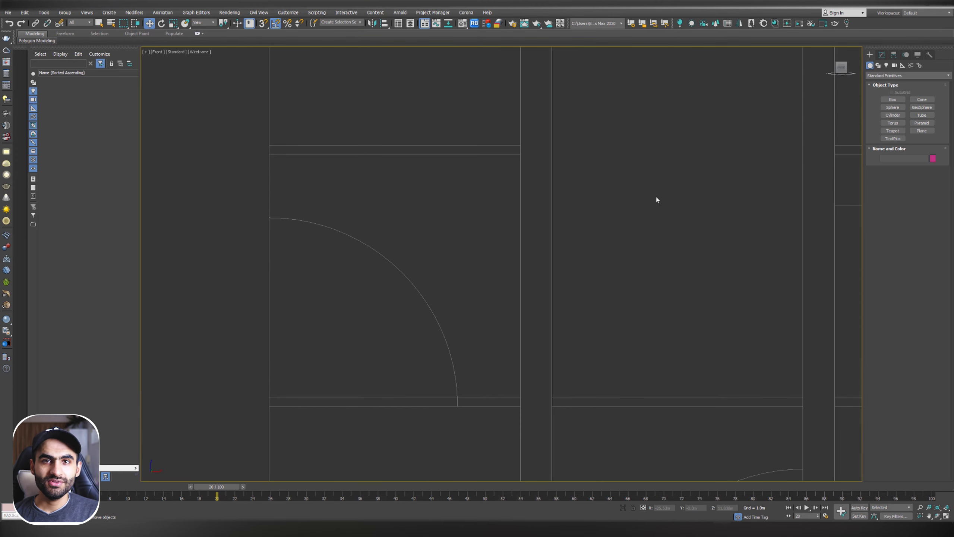
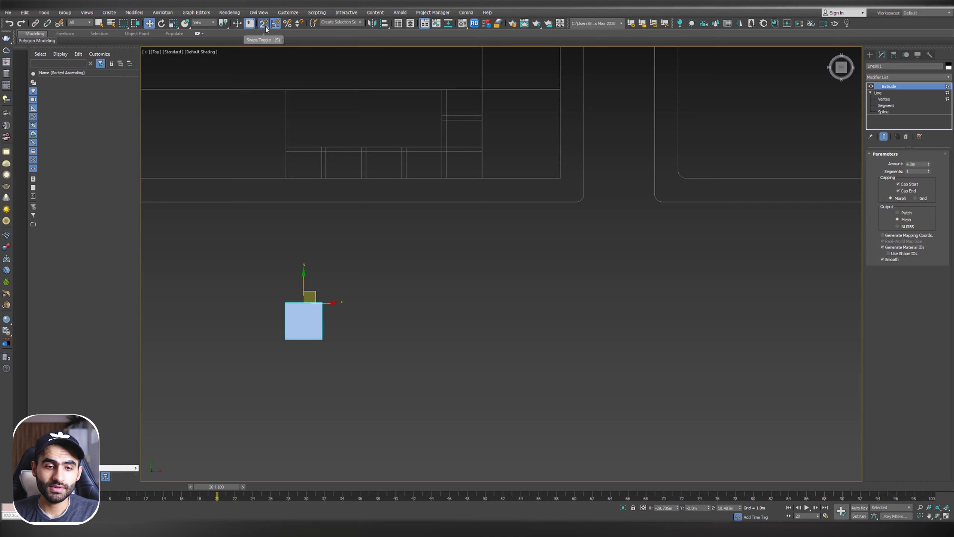
Step: Move the extruded arched block in the Top view so its lower-right corner snaps to the front-right corner of the plan's leftmost unit
click(265, 27)
drag(322, 339, 319, 179)
scroll(302, 142, up, 3)
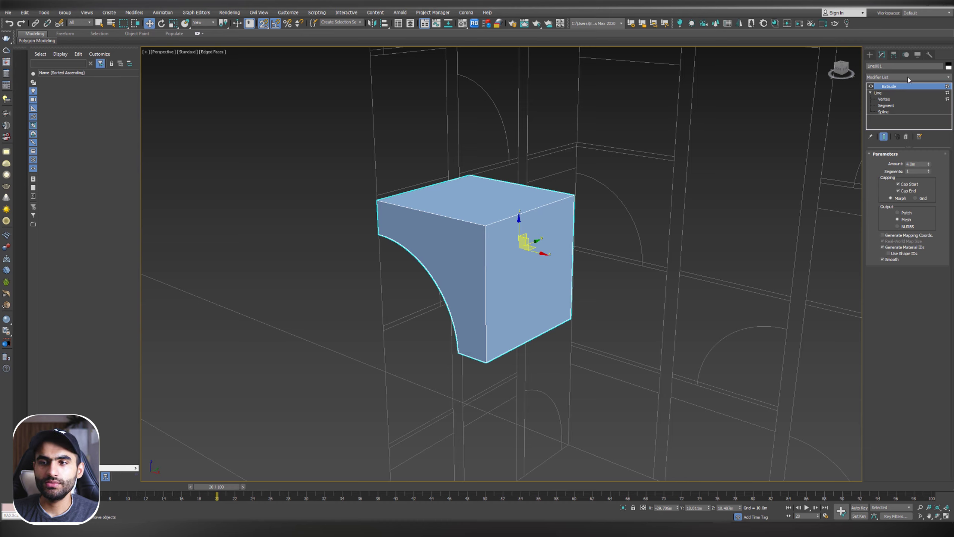
click(908, 77)
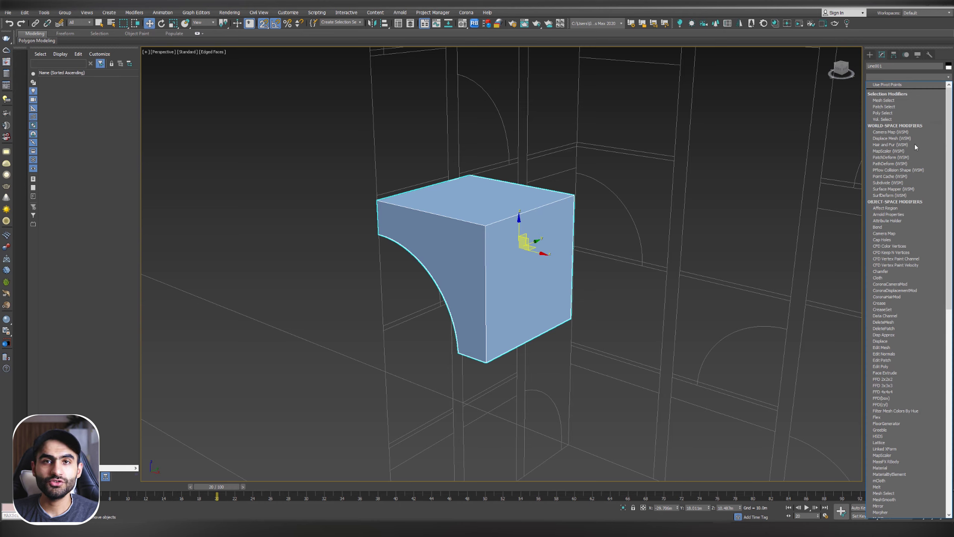
scroll(893, 364, down, 5)
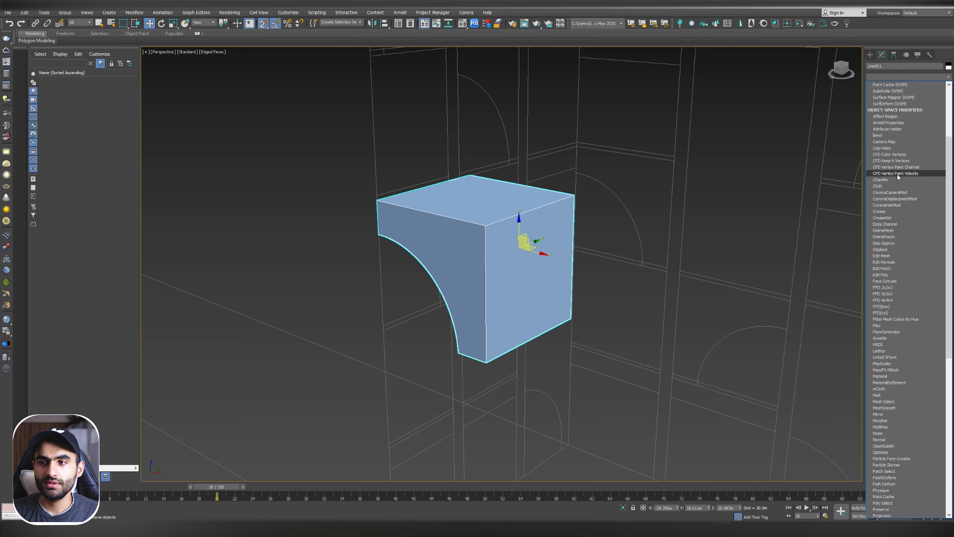
click(658, 10)
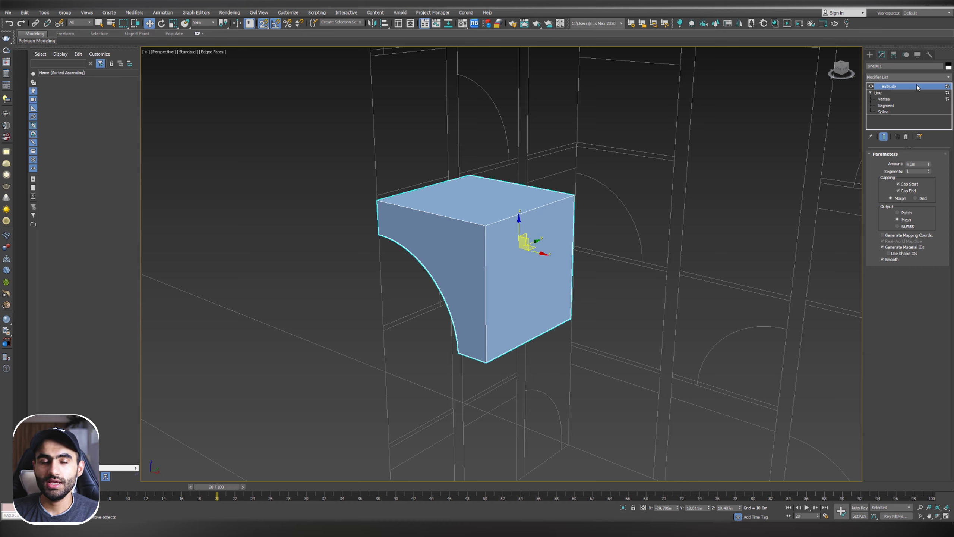
Step: Open the modifier set configuration and set the total number of buttons to 10
click(920, 137)
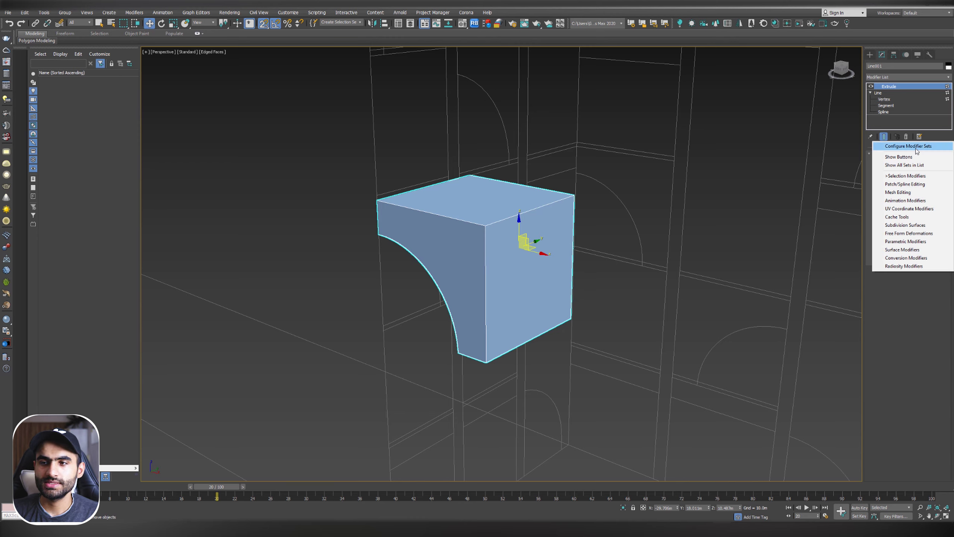
click(916, 148)
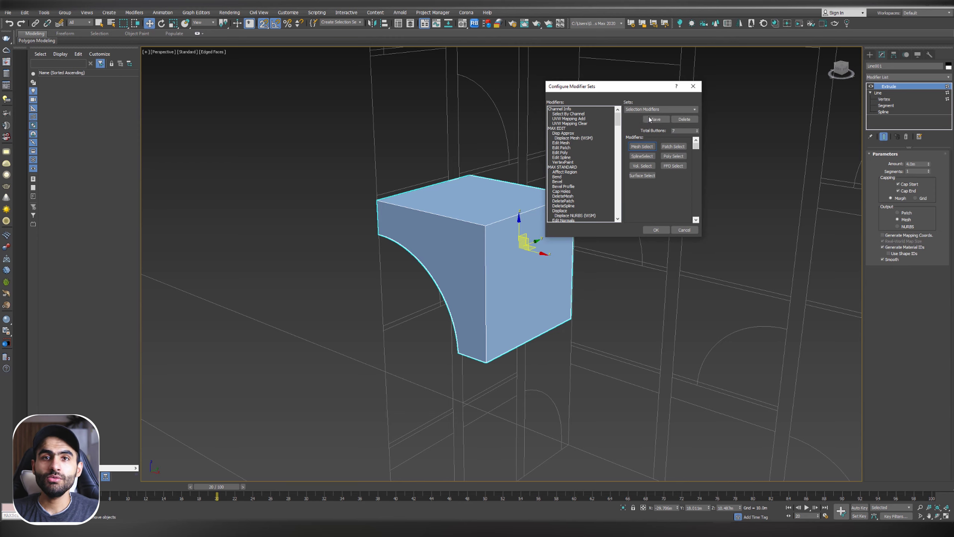
click(698, 129)
click(697, 129)
click(697, 129)
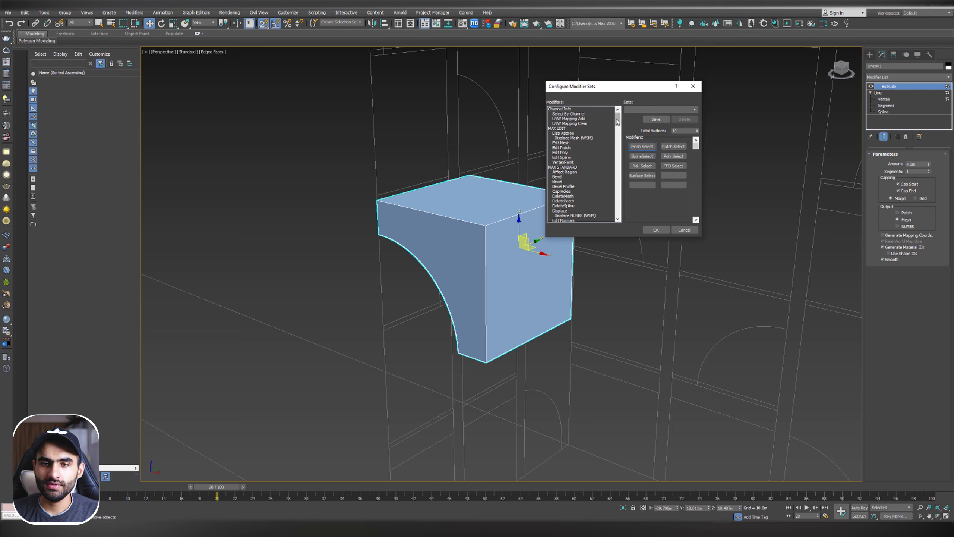
Step: Assign Extrude, Edit Poly, Bend, Bevel, Cap Holes, DeleteMesh, FFD(box), TurboSmooth, Shell and Lattice to the set's ten modifier buttons
drag(617, 120, 617, 126)
double_click(561, 176)
scroll(616, 135, down, 5)
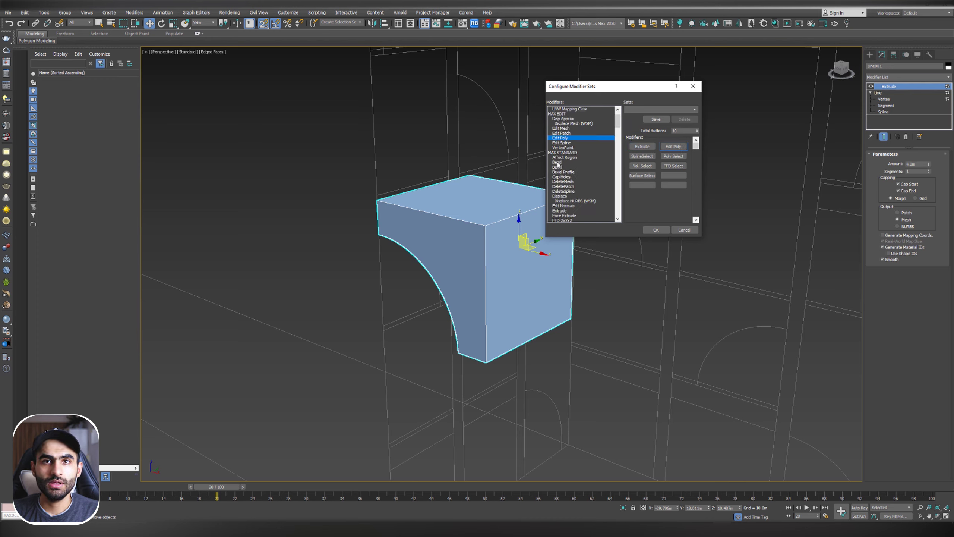
click(558, 162)
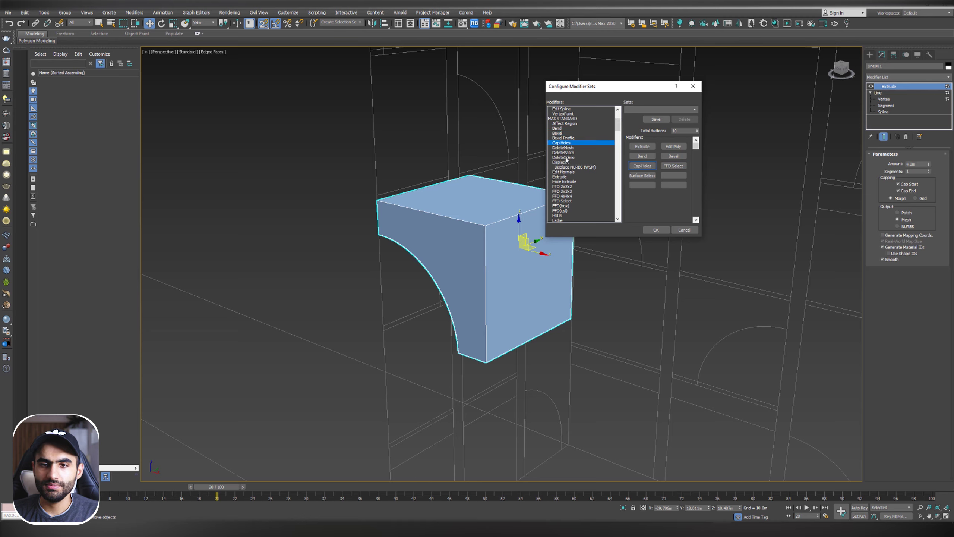
scroll(560, 150, down, 3)
drag(560, 147, 643, 185)
drag(565, 167, 674, 185)
scroll(577, 185, down, 1)
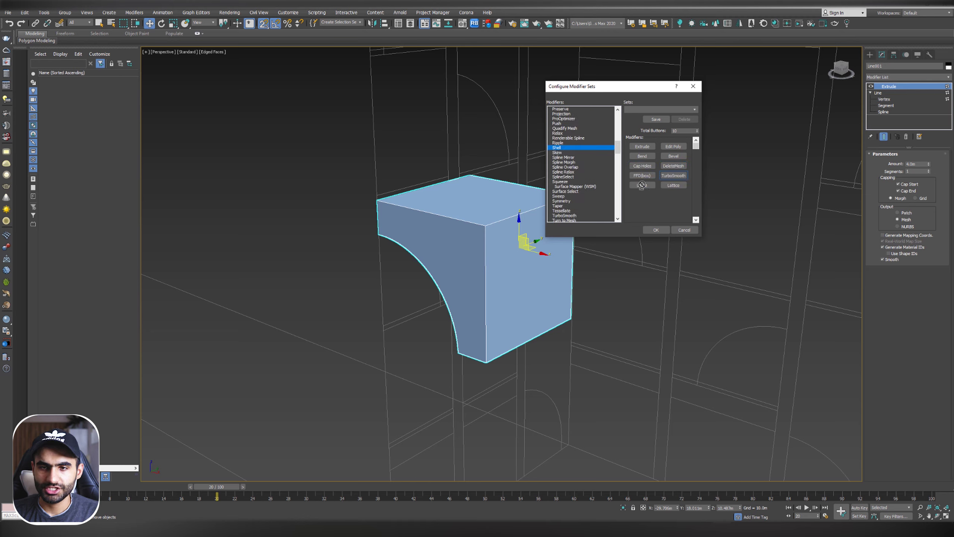
Step: Extend the modifier set to 12 buttons by assigning Symmetry and Taper, accept the set, and display its buttons above the modifier stack
drag(641, 184, 642, 185)
drag(561, 201, 642, 195)
drag(558, 205, 674, 195)
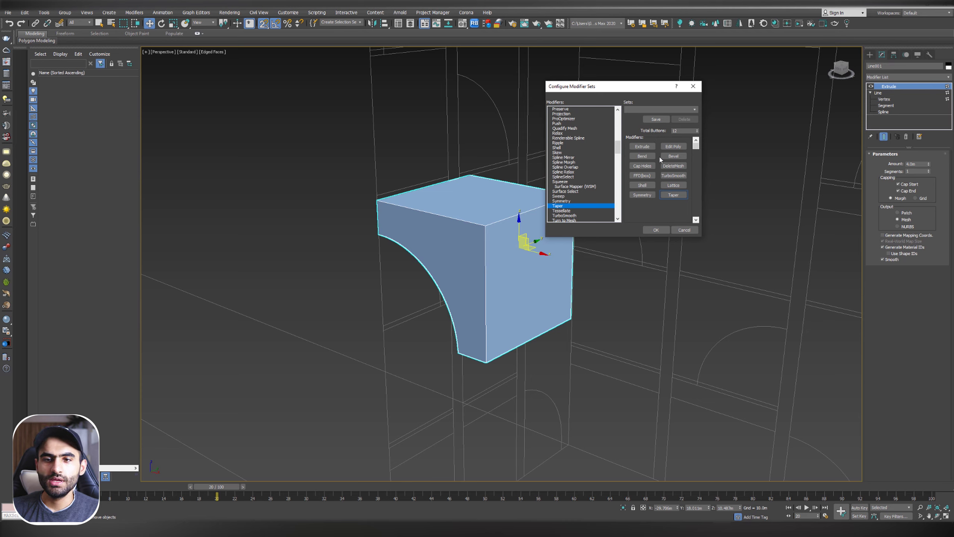
drag(601, 86, 621, 67)
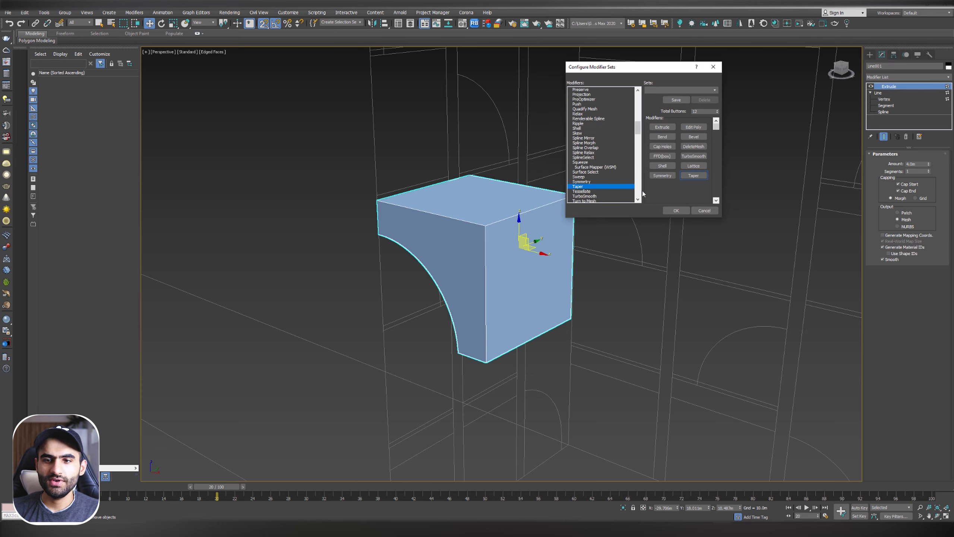
click(673, 210)
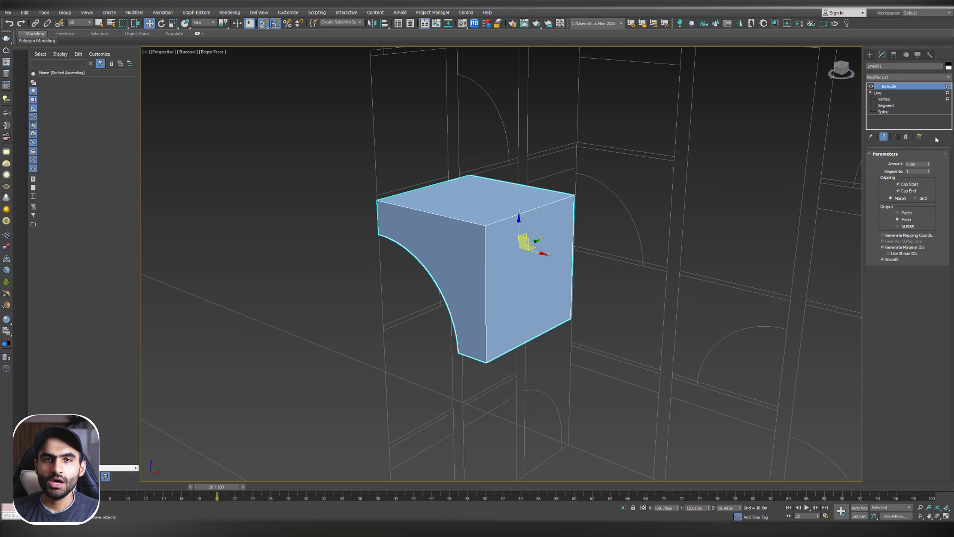
click(917, 138)
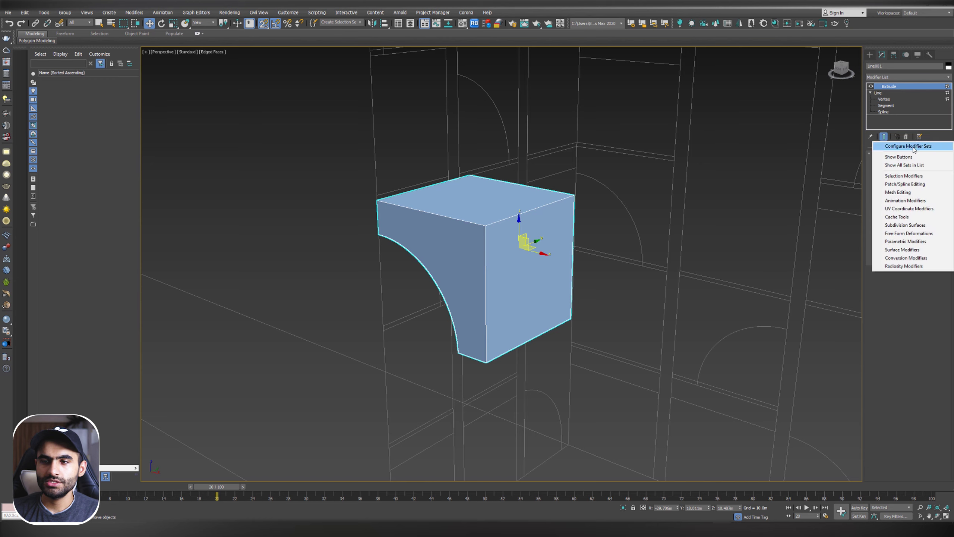
click(905, 158)
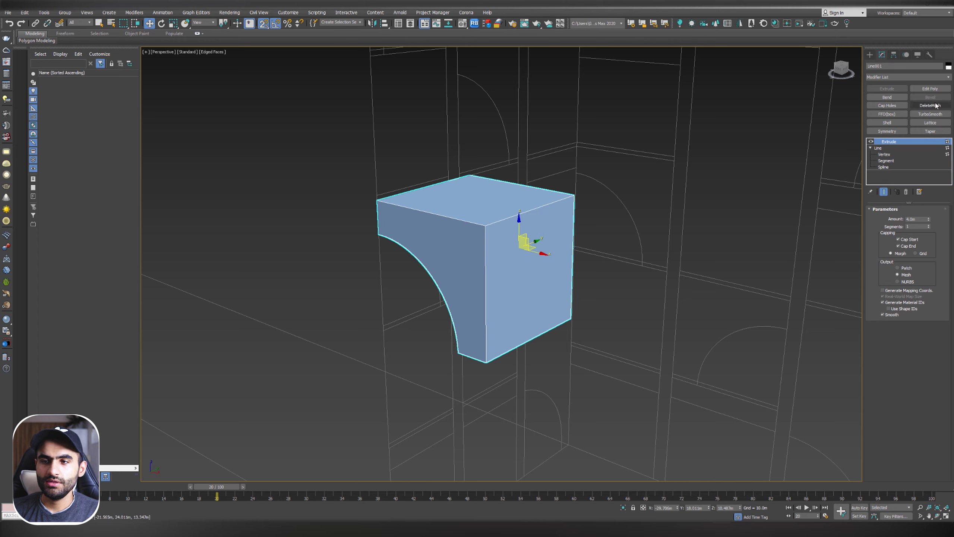
Step: Apply an Edit Poly modifier to the extruded arched block and find the same modifier in the full modifier list
click(930, 89)
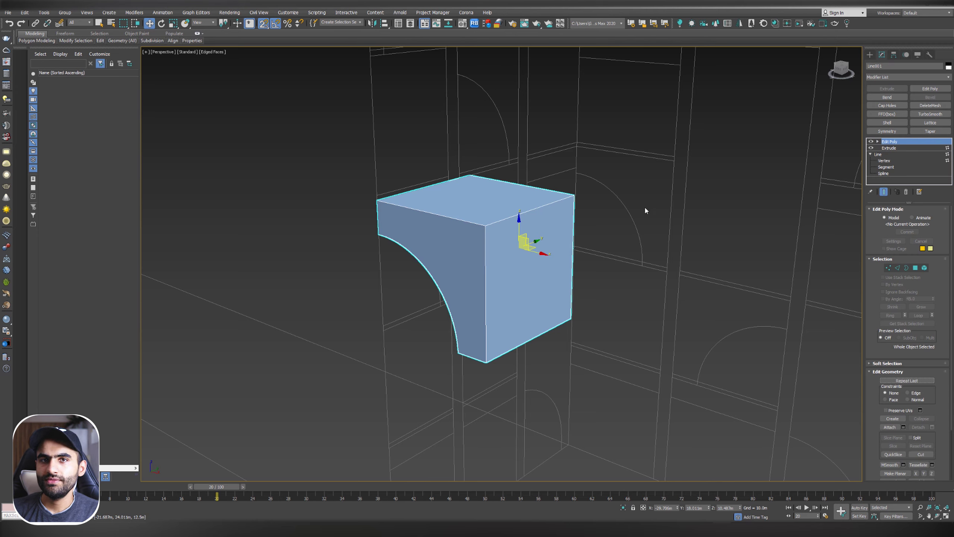
click(710, 216)
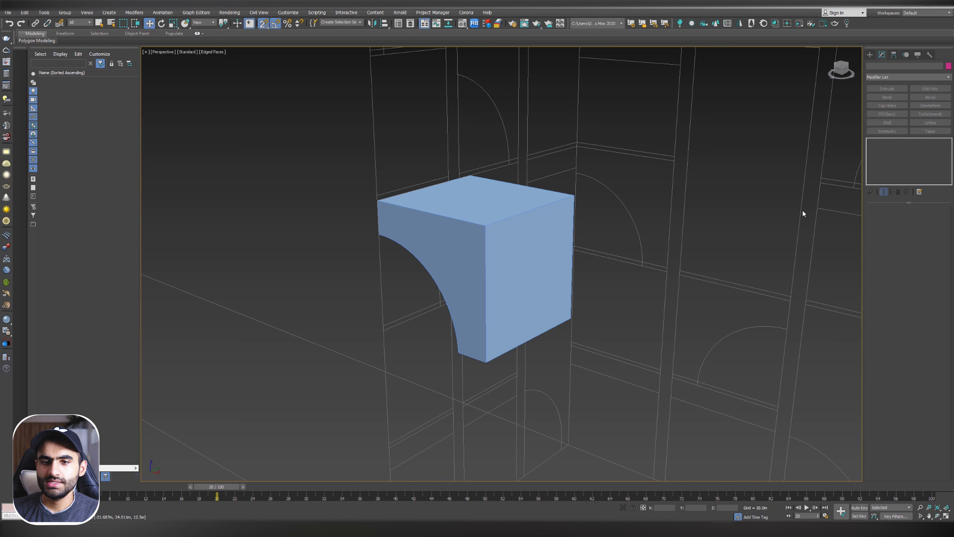
click(543, 248)
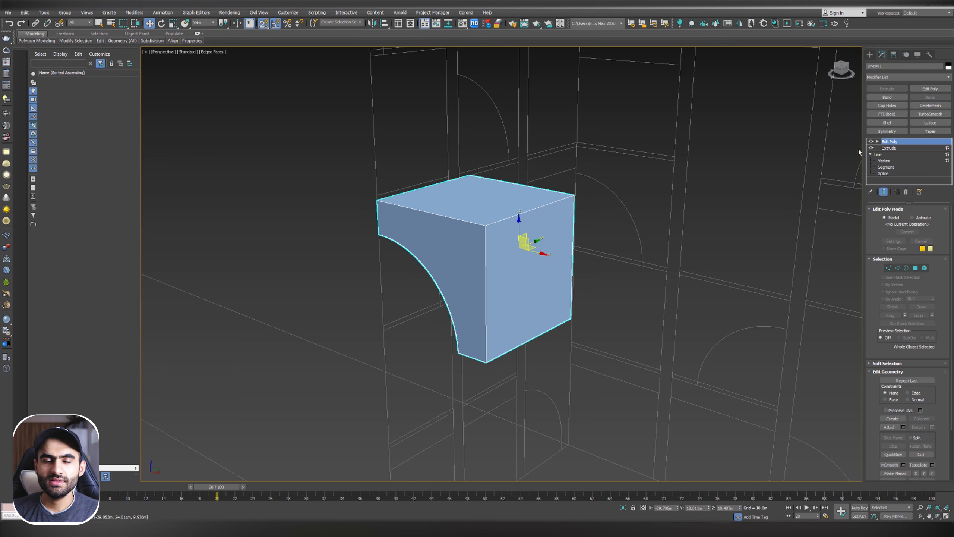
click(901, 78)
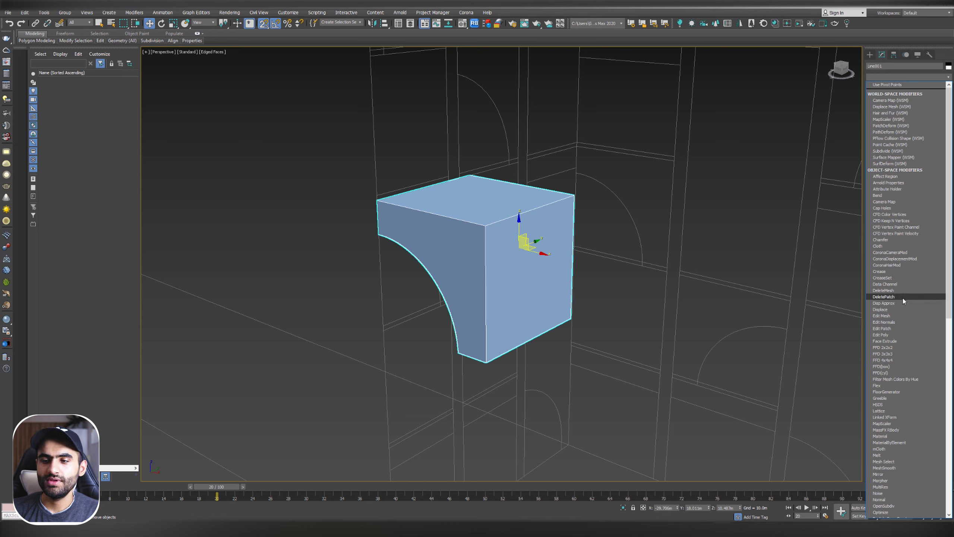
click(883, 337)
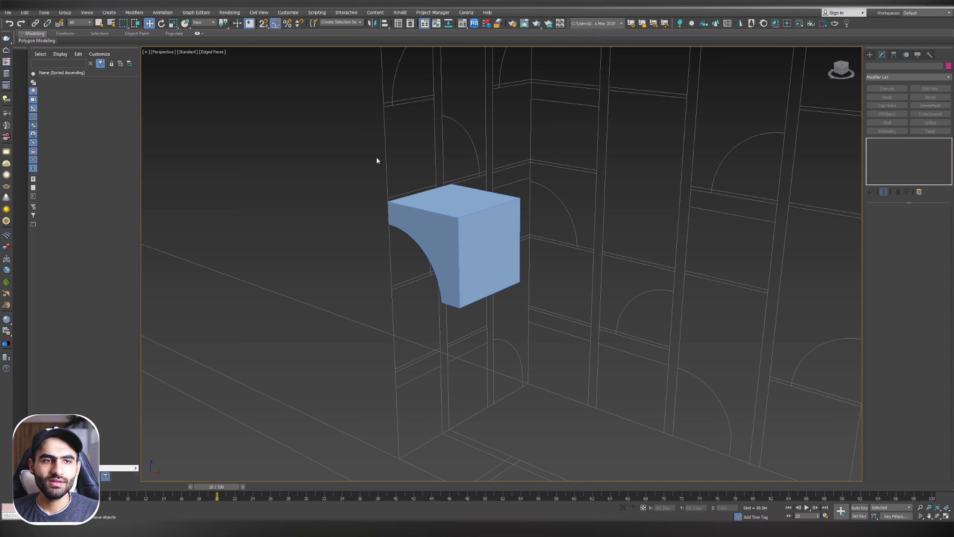
Step: Set the Perspective viewport's shading to Clay and keep the edged faces shown
click(211, 52)
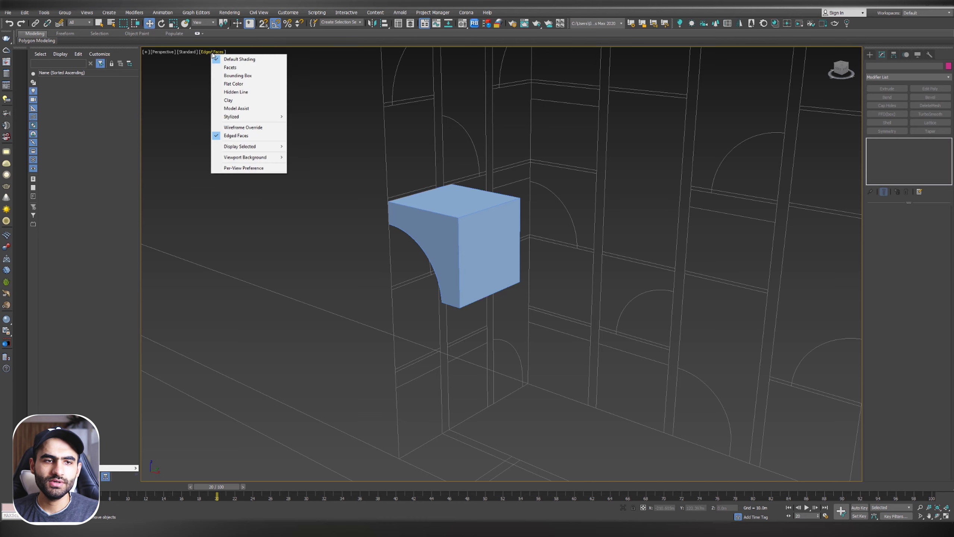
click(238, 104)
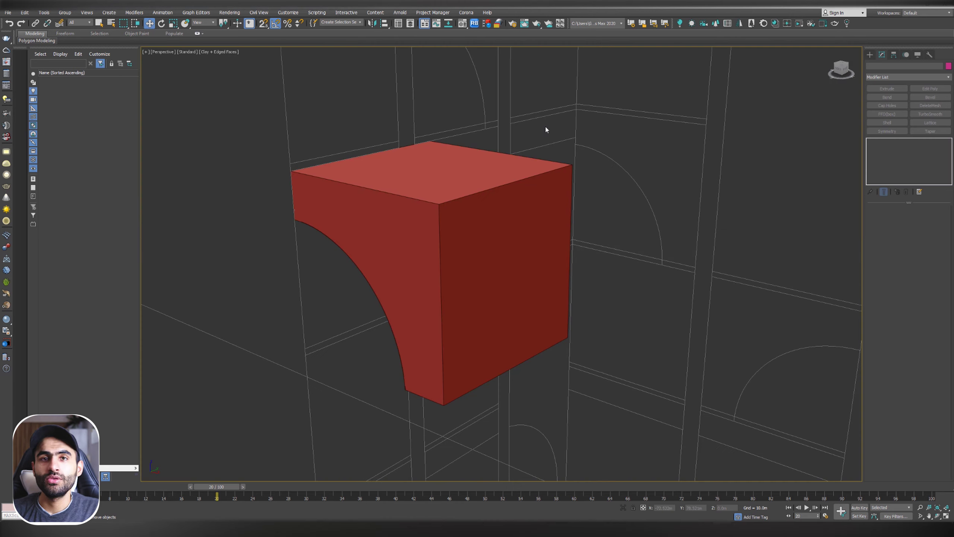
click(531, 159)
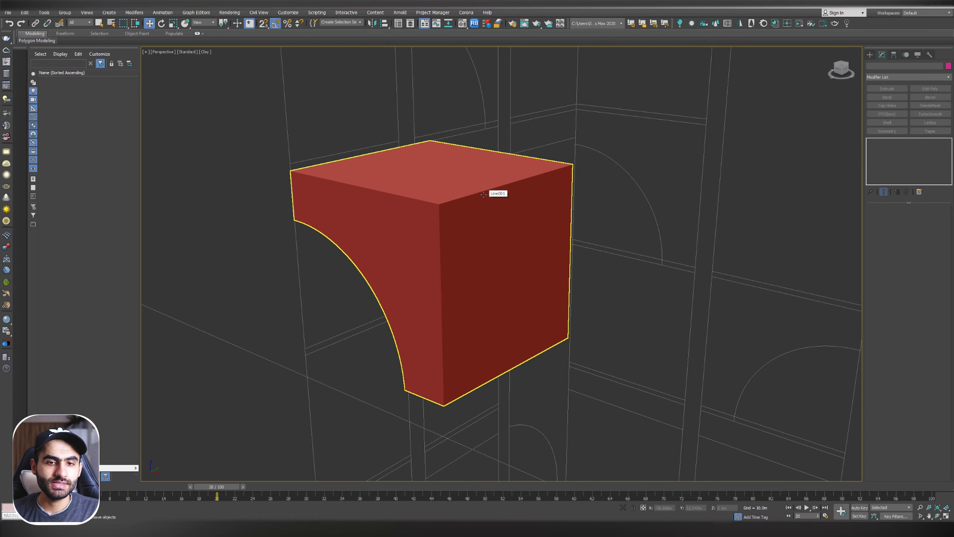
key(z)
click(685, 150)
Step: Set the interpolation steps of the arched block's base line to 5 to reduce the segments along its curve
click(537, 161)
mouse_move(500, 161)
alt+middle_down()
mouse_move(584, 113)
mouse_move(506, 132)
mouse_move(505, 153)
alt+middle_up()
scroll(505, 132, up, 2)
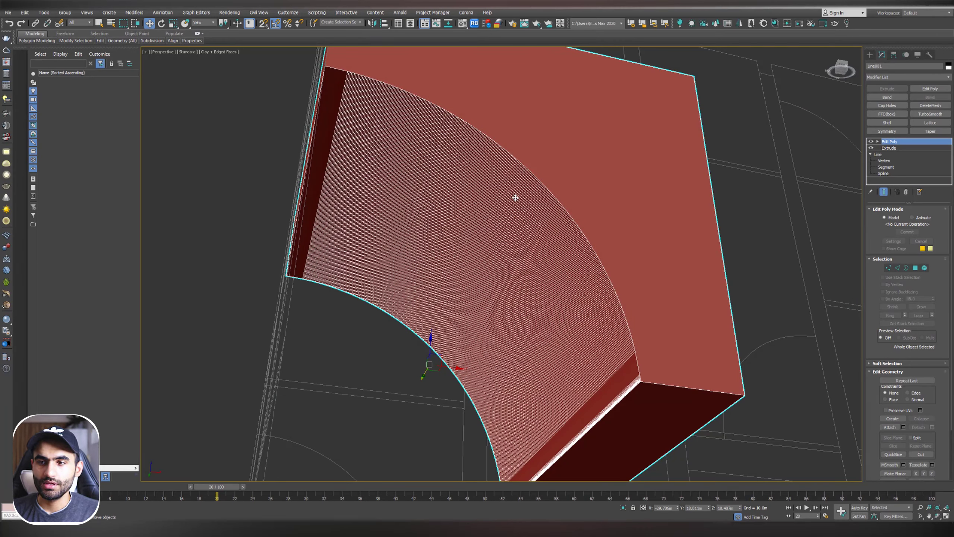
click(879, 155)
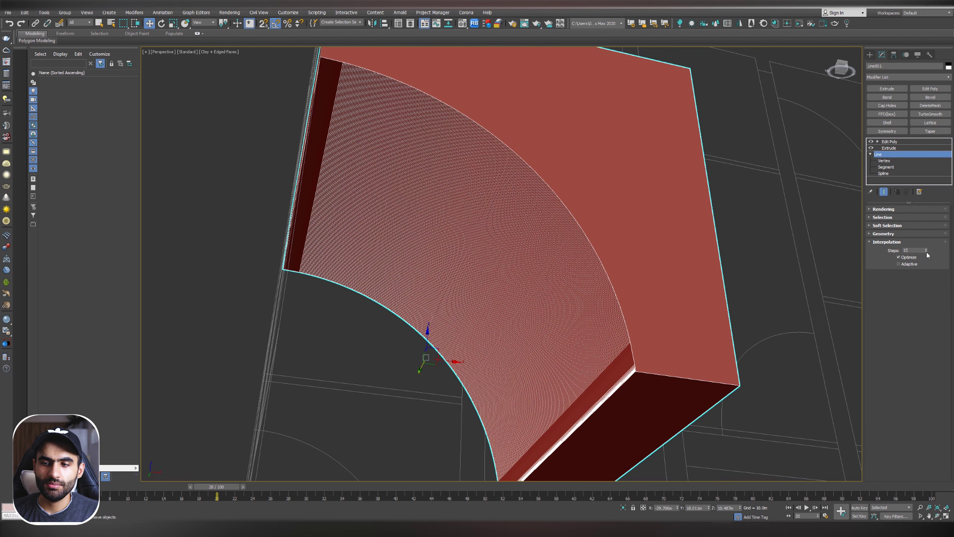
double_click(911, 250)
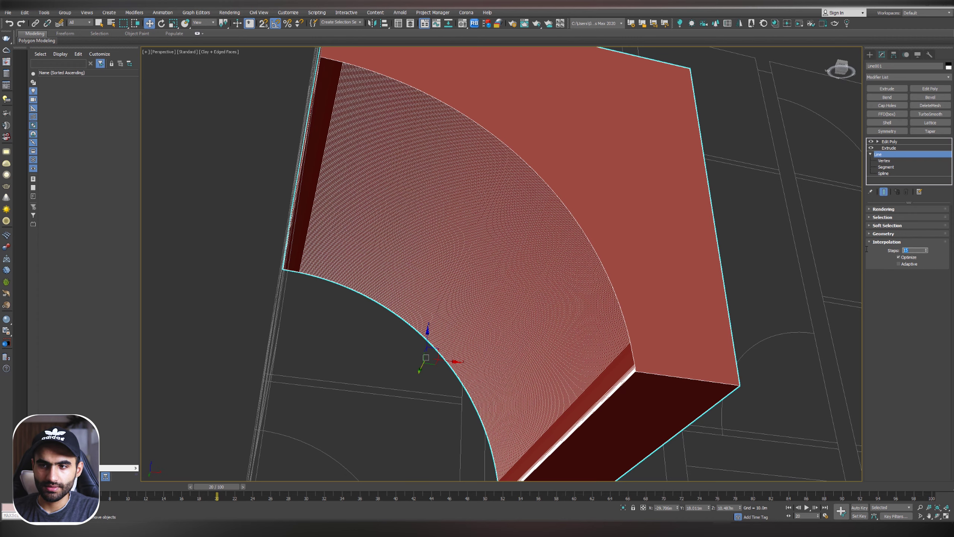
key(Return)
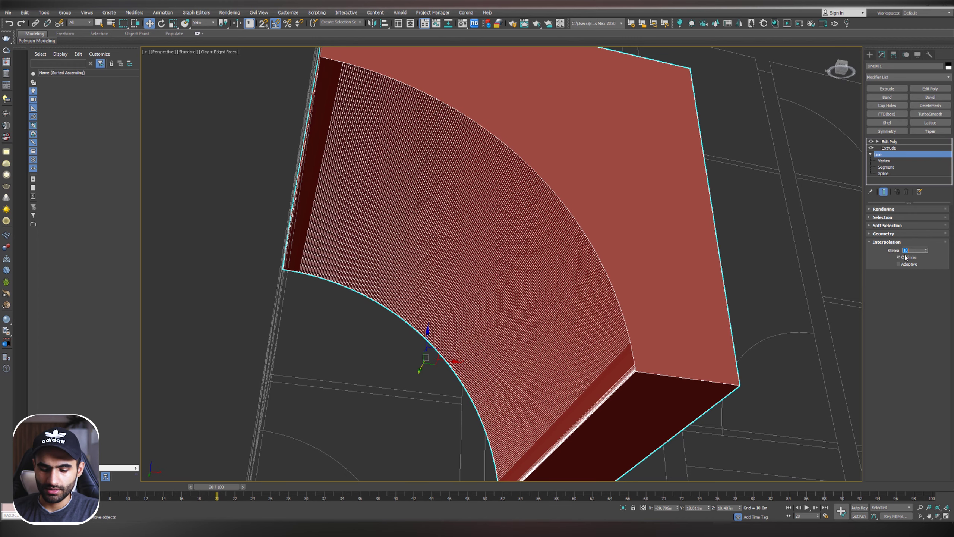
text(5)
key(Return)
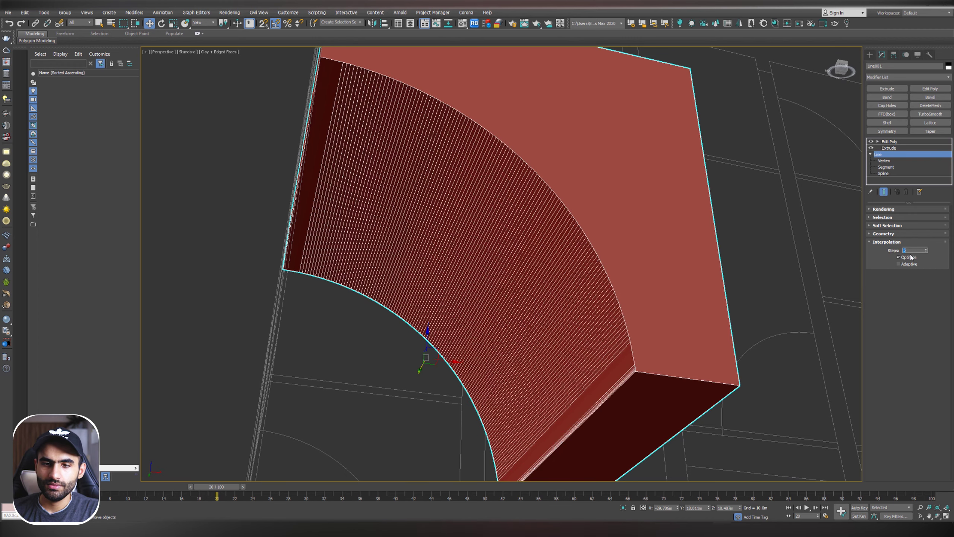
click(789, 224)
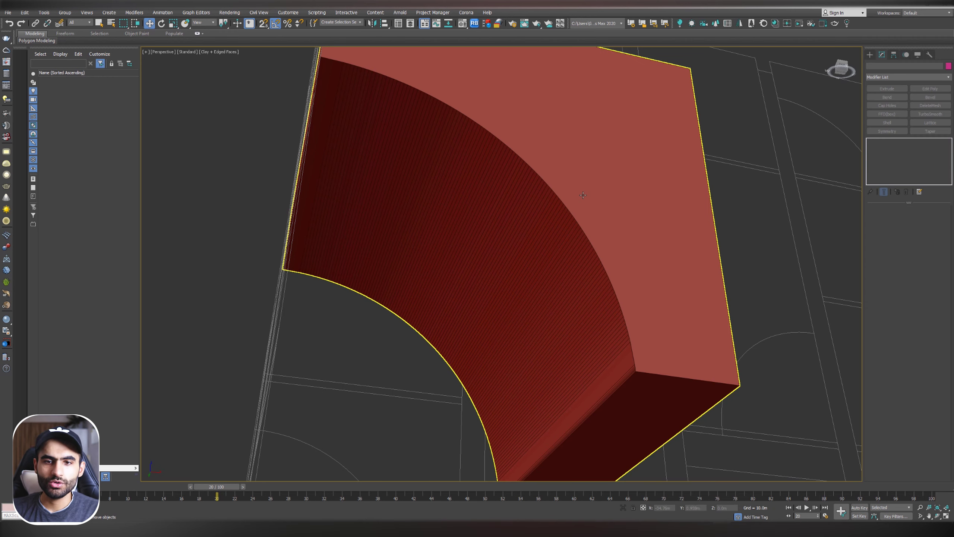
key(F4)
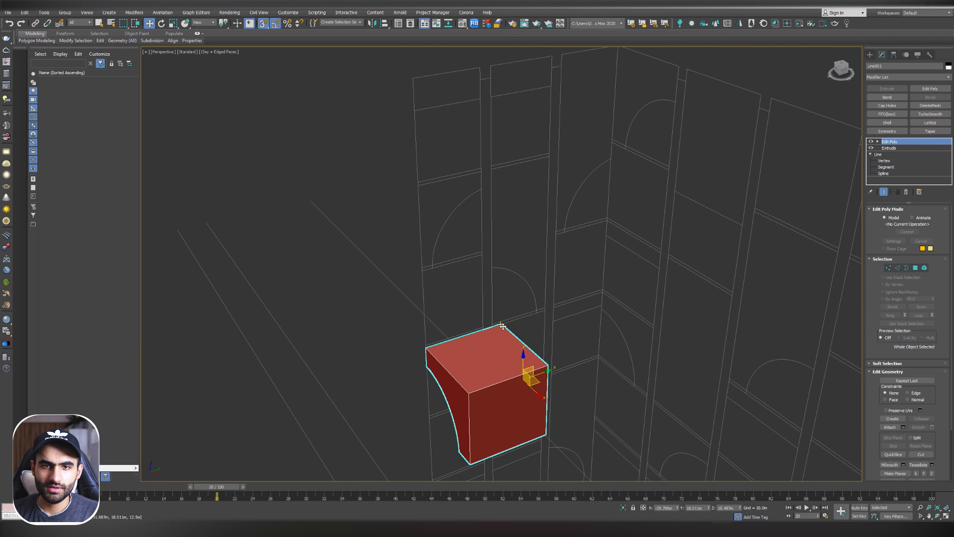
Step: Move the arched block straight up to the top floor of the leftmost facade unit and bring up the maximized Front view
middle_drag(503, 326, 489, 154)
key(t)
key(alt+w)
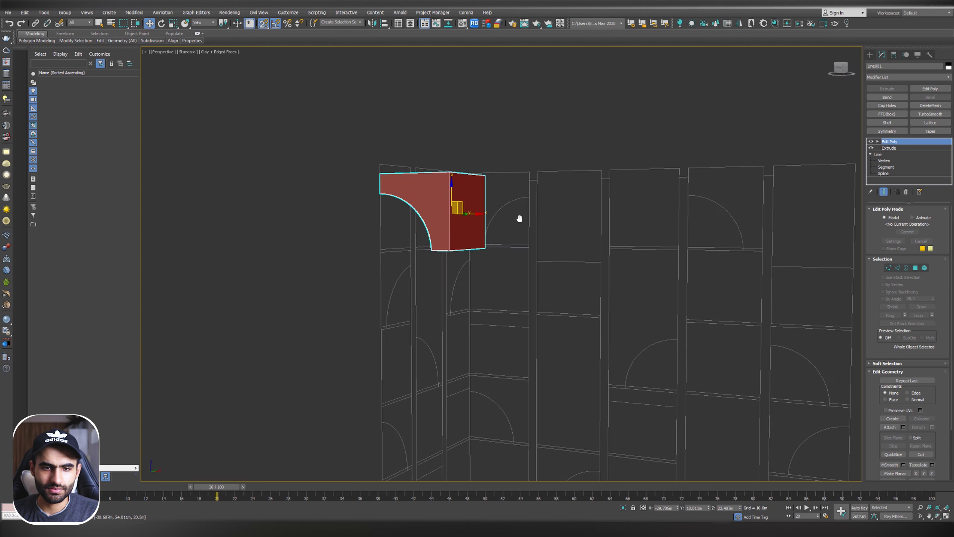
key(alt+w)
middle_drag(406, 190, 433, 282)
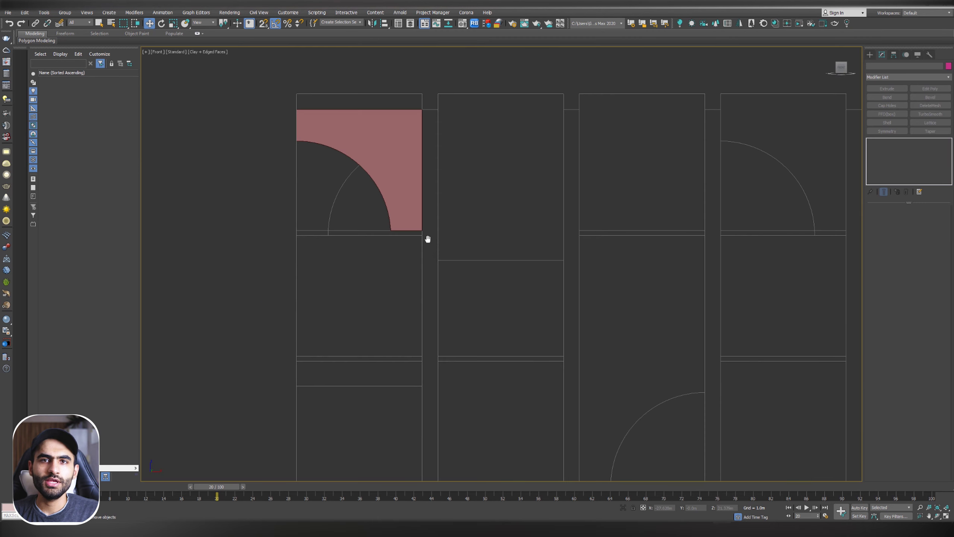
click(420, 238)
click(609, 450)
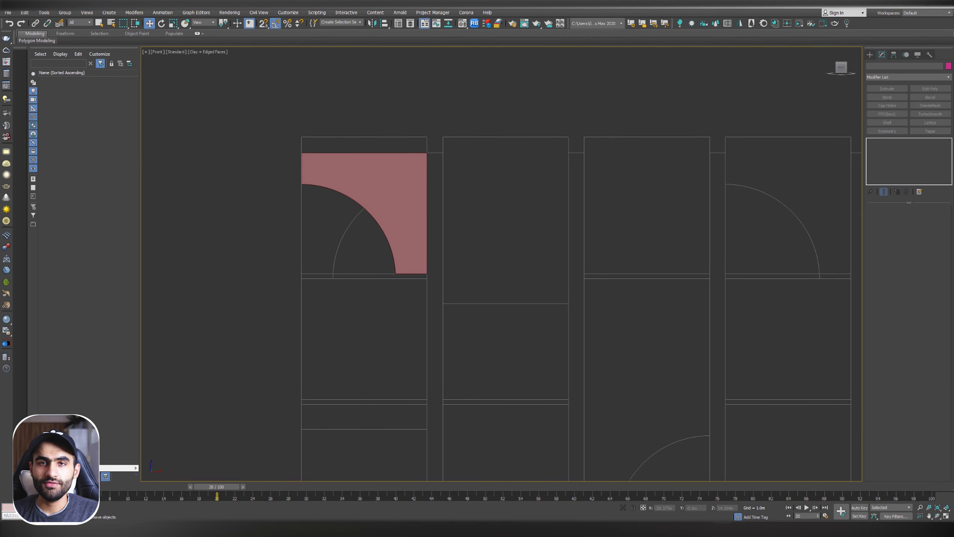
Step: Switch to Photos and examine the joints between the facade units close up in the building's reference photo, returning to 3ds Max
click(761, 493)
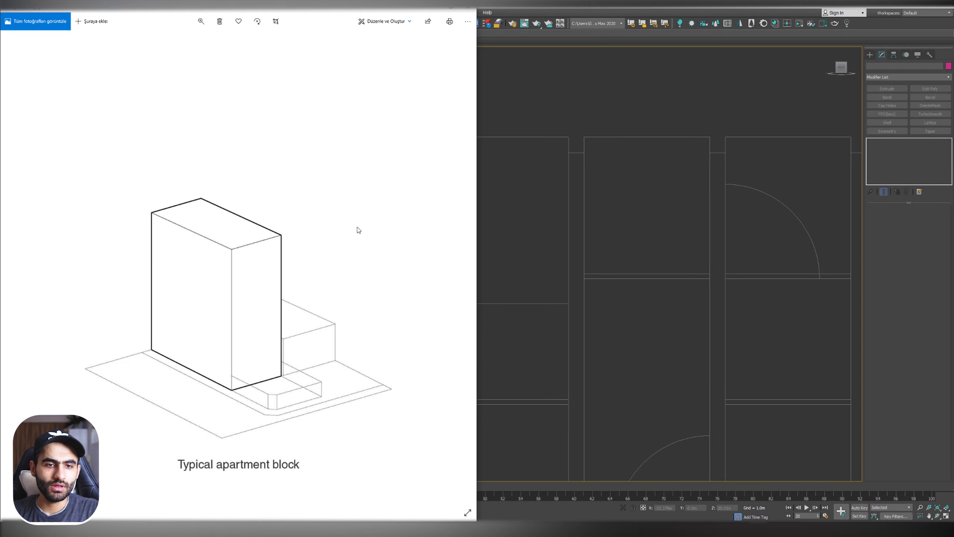
key(Left)
key(Left)
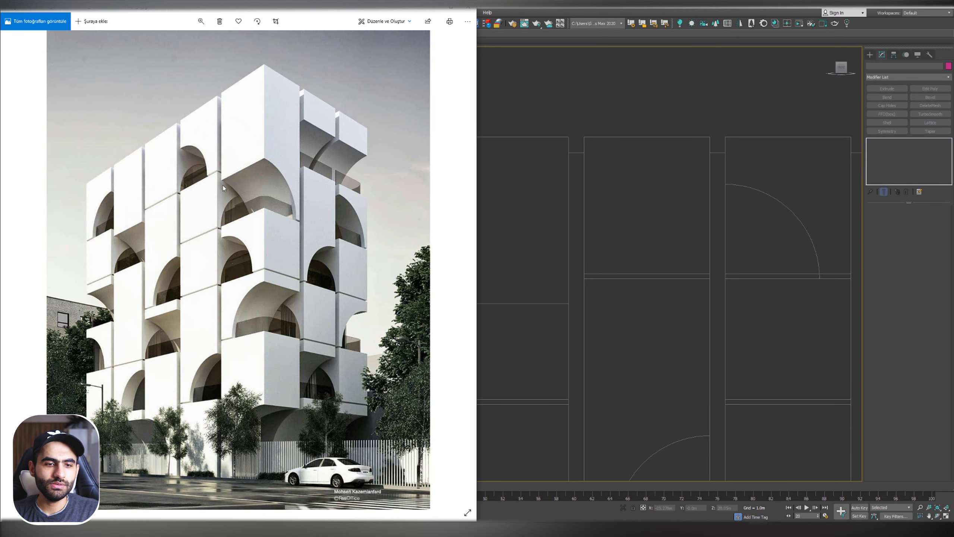
ctrl+scroll(262, 256, up, 6)
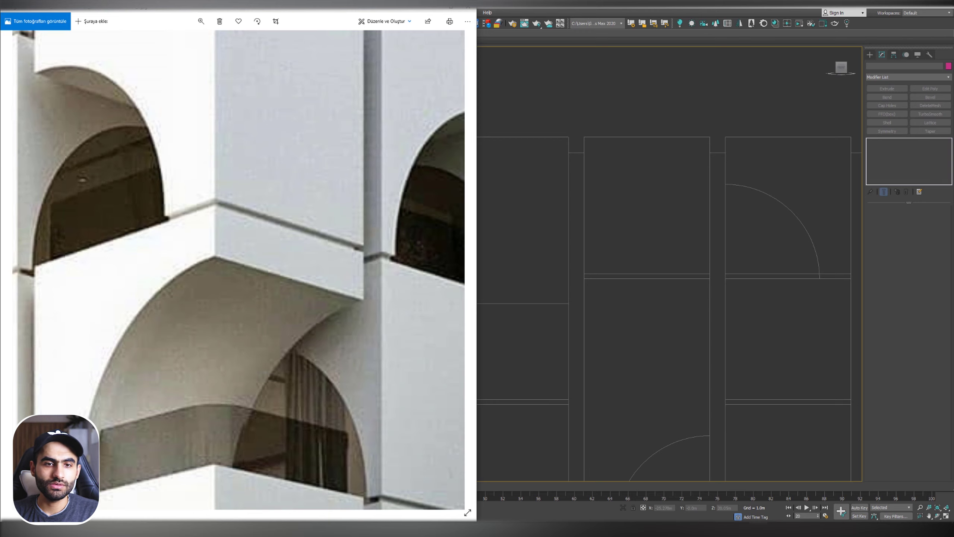
click(433, 7)
Step: Apply Edit Poly on top of the arched block's Extrude and select the flat bottom polygon beside the arch in Polygon mode
scroll(393, 183, up, 4)
click(363, 157)
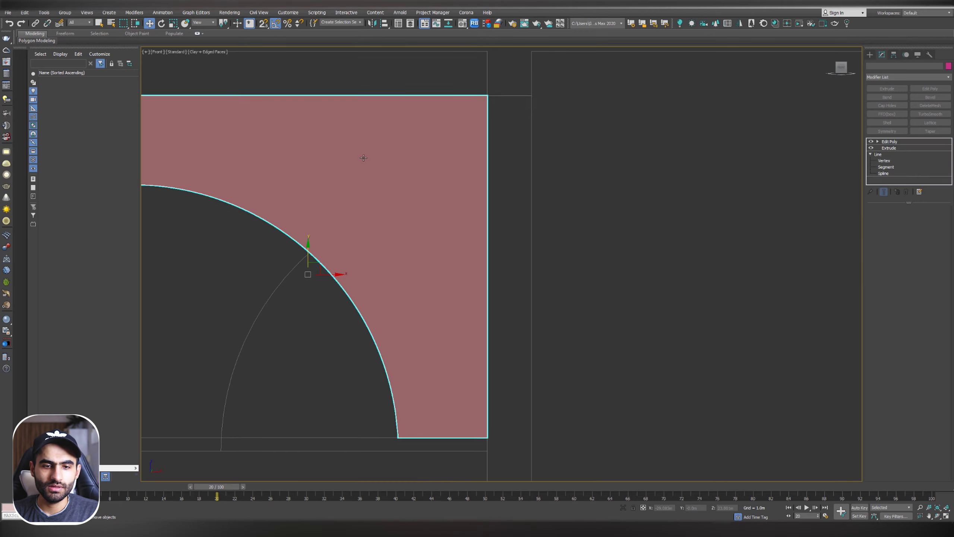
scroll(363, 158, down, 4)
scroll(401, 320, up, 7)
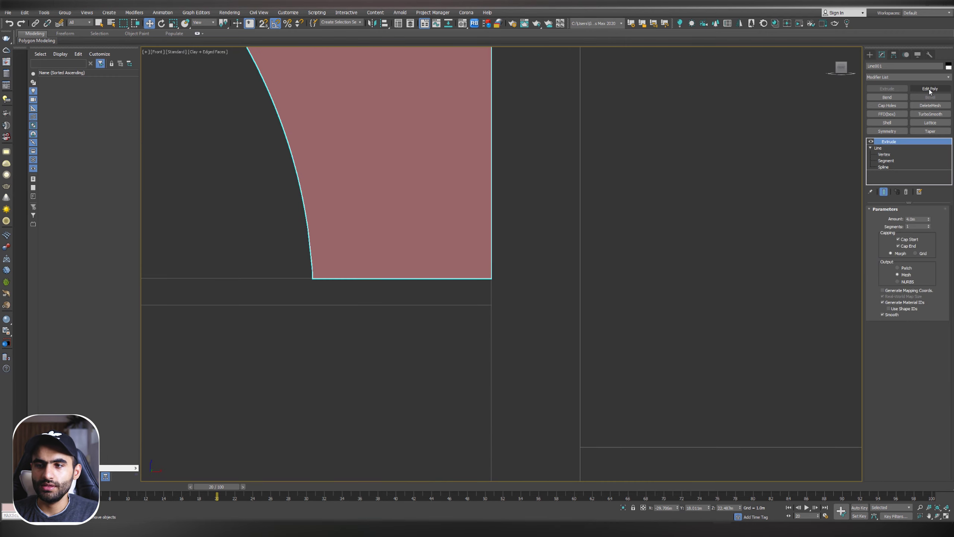
click(930, 89)
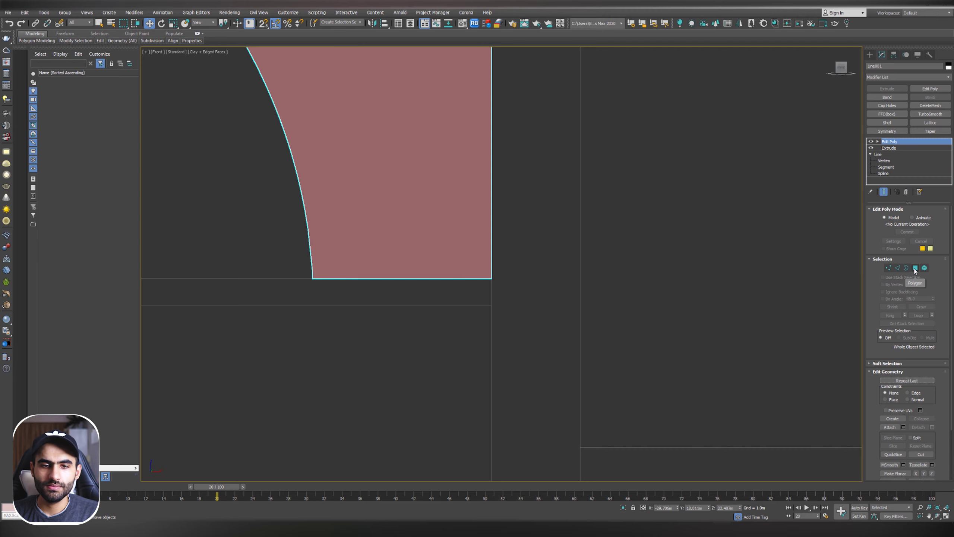
click(916, 268)
alt+middle_drag(508, 321, 508, 282)
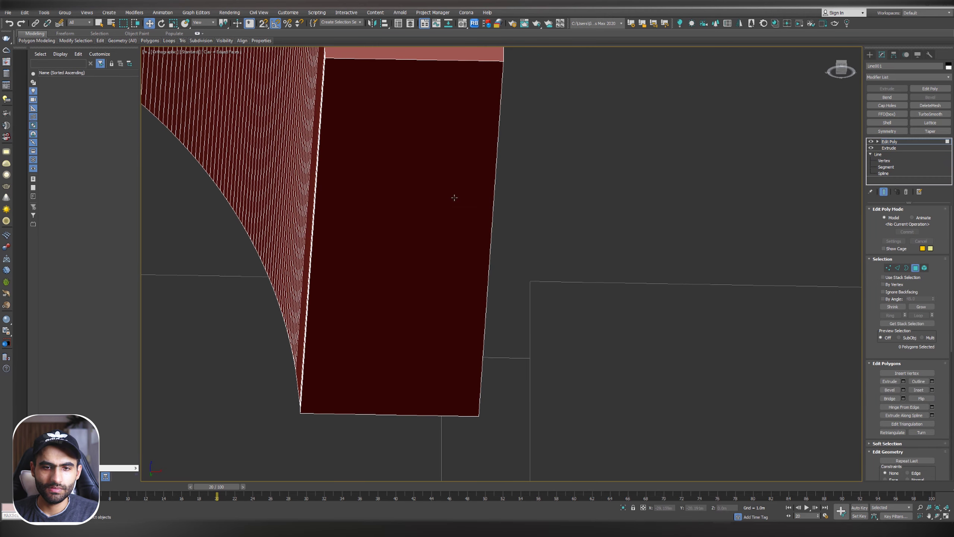
click(454, 197)
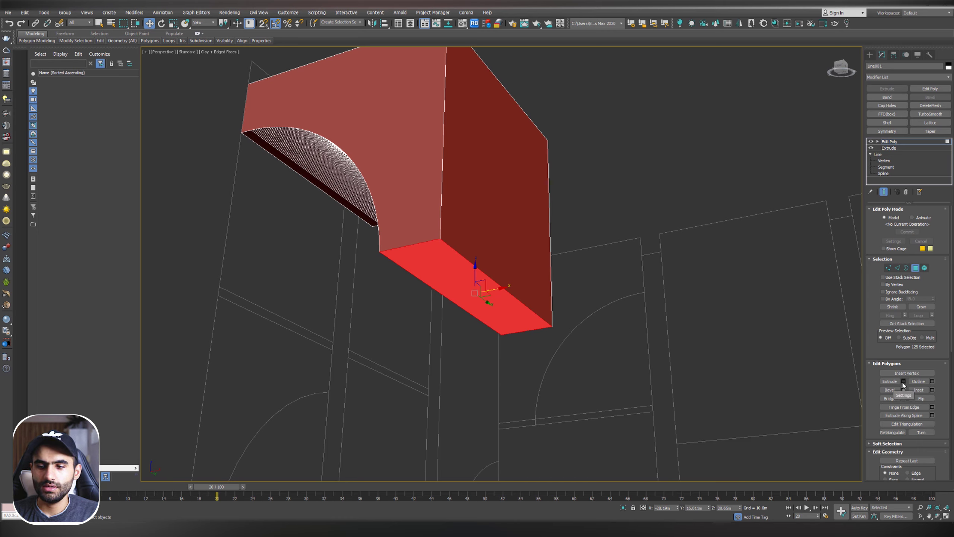
Step: Inset the selected bottom polygon of the arched block by 0.15 m
click(932, 390)
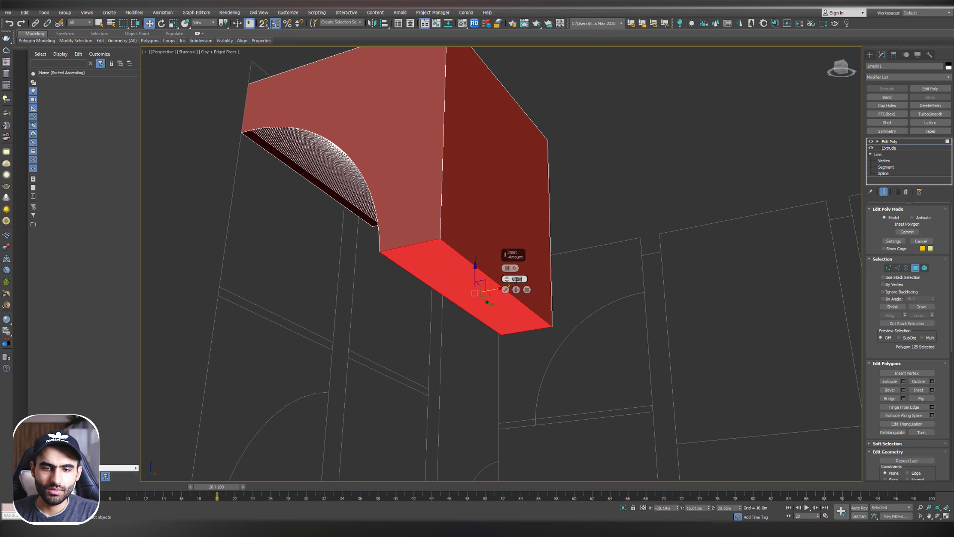
double_click(517, 279)
text(0.15)
key(Return)
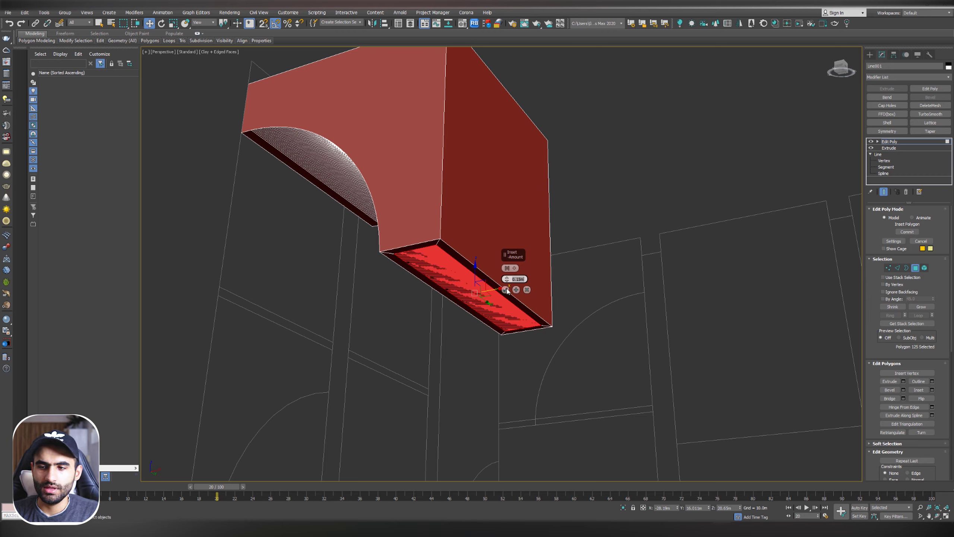
click(506, 289)
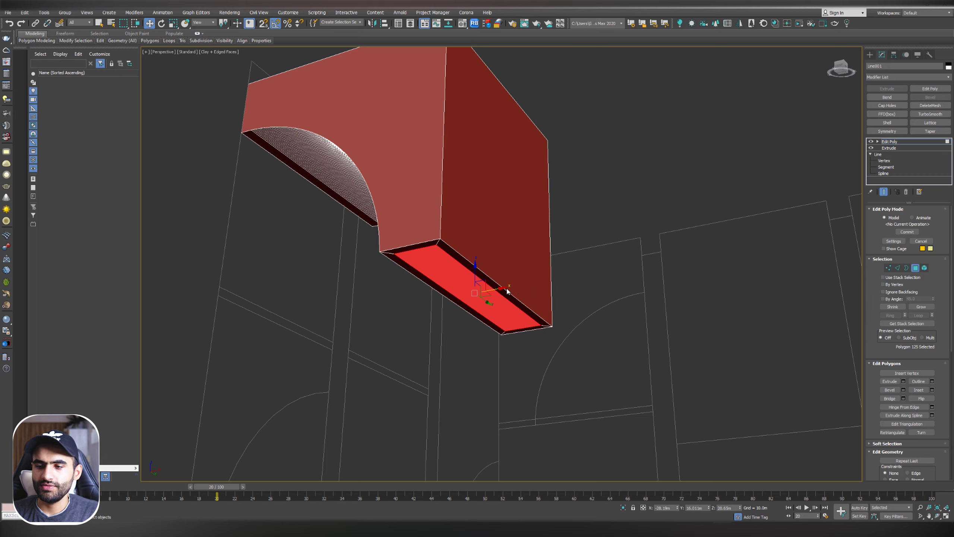
Step: Extrude the inset bottom polygon of the arched block by 0.15 m to form the recessed joint
click(904, 382)
key(alt+w)
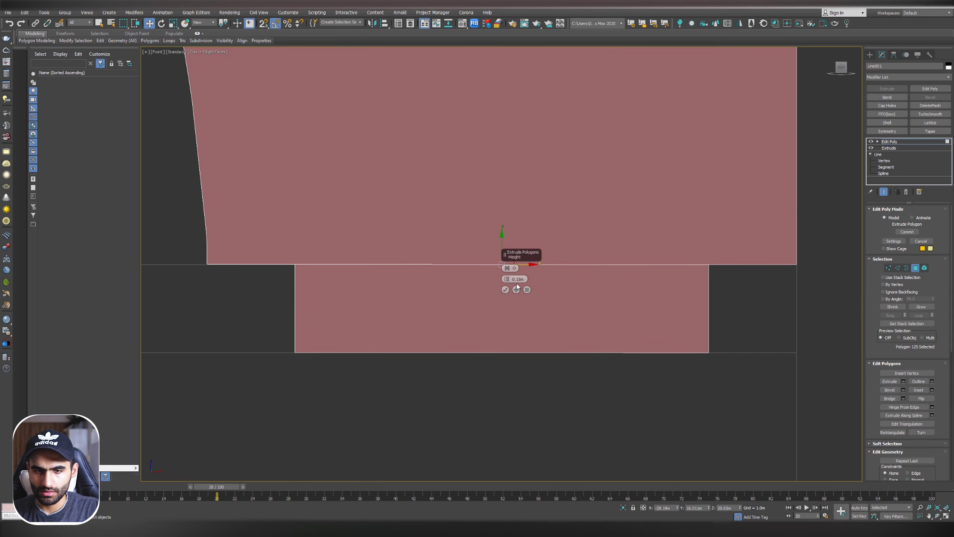
click(517, 284)
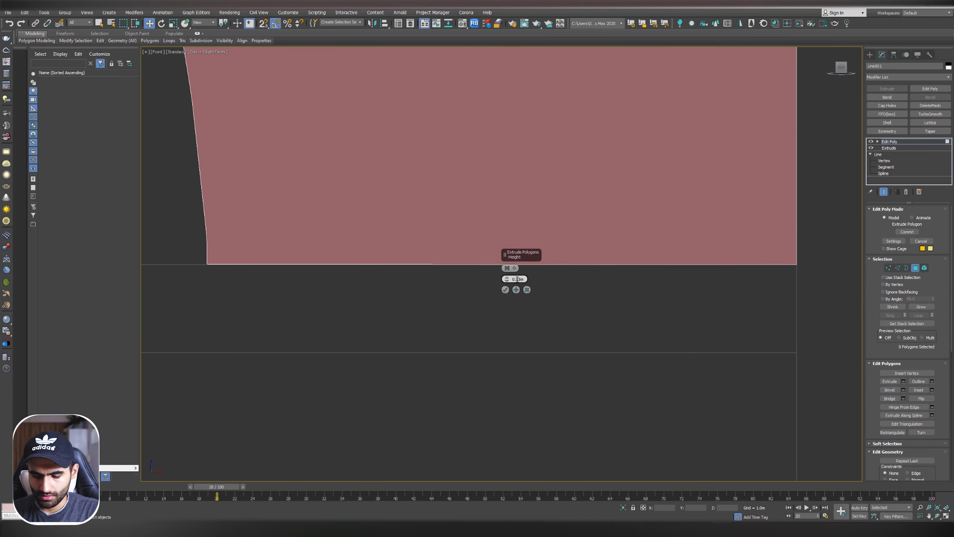
double_click(518, 279)
text(0.1)
text(5)
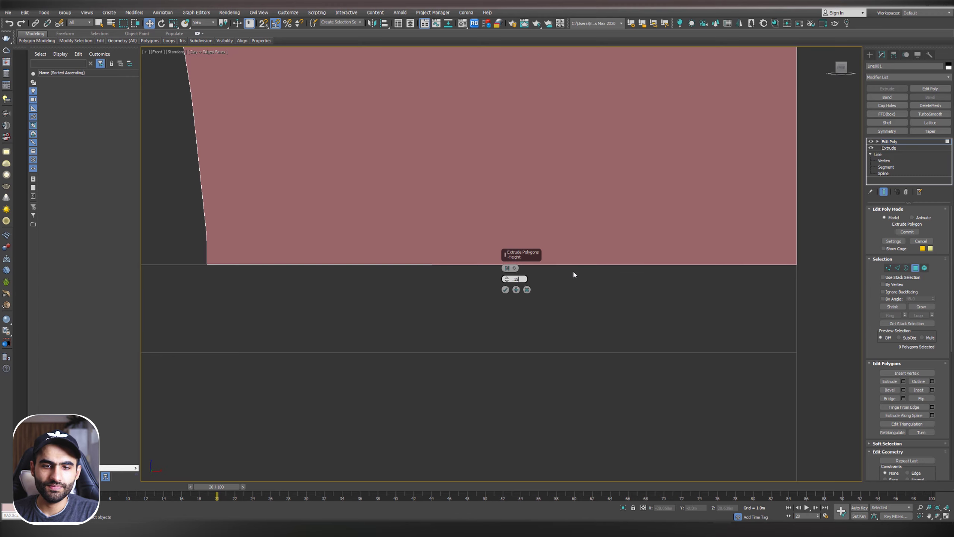
key(Return)
click(506, 289)
alt+middle_drag(506, 292, 517, 309)
scroll(508, 275, up, 5)
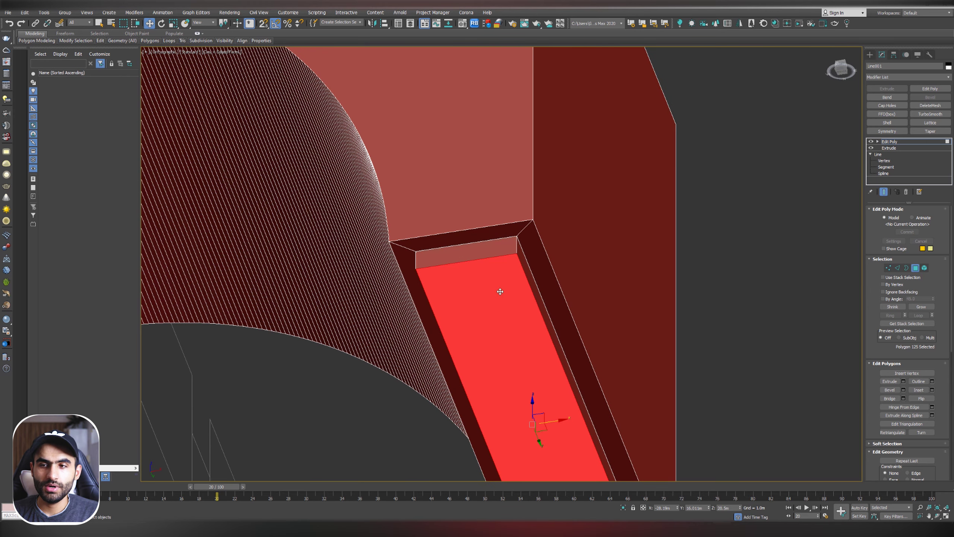
Step: Remove the joint's selected end polygon with a DeleteMesh modifier, add another Edit Poly above it, and reselect the whole arched block
click(922, 108)
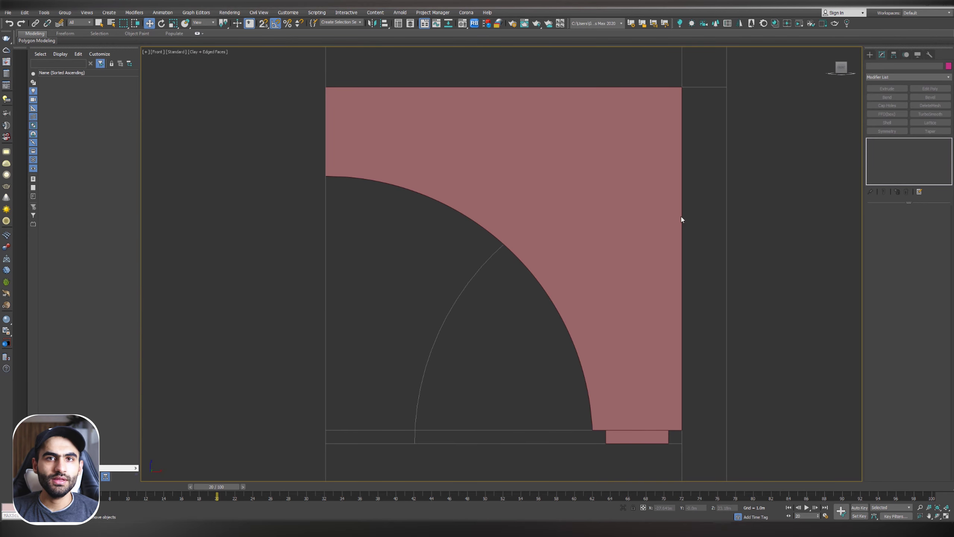
click(580, 202)
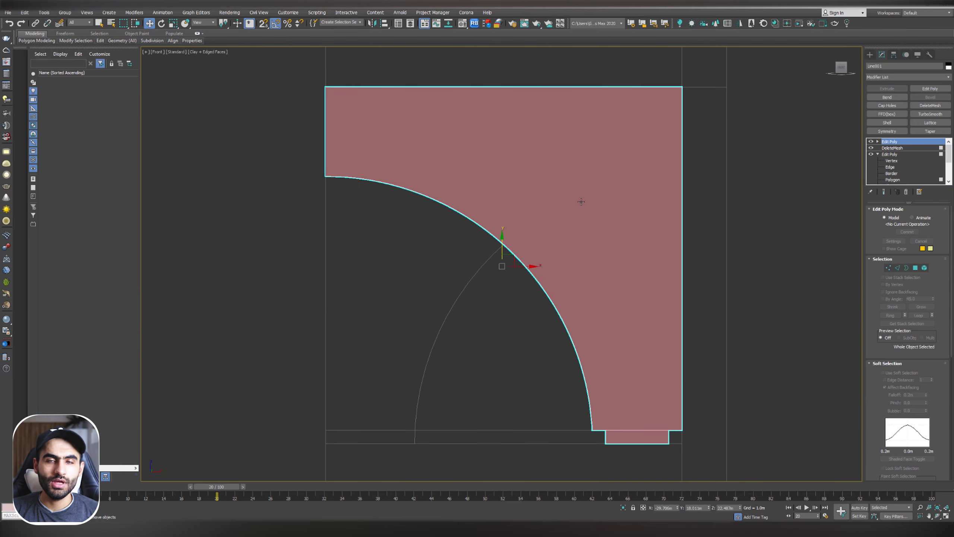
scroll(578, 217, down, 8)
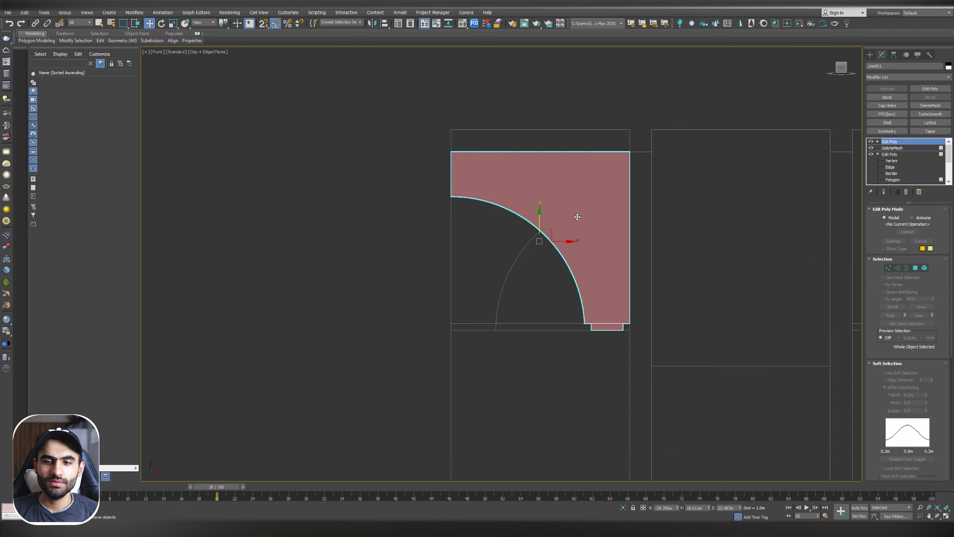
Step: Bring the full facade grid into the Front view and examine the arches in the reference photo in Photos, returning to 3ds Max
middle_drag(693, 319, 524, 214)
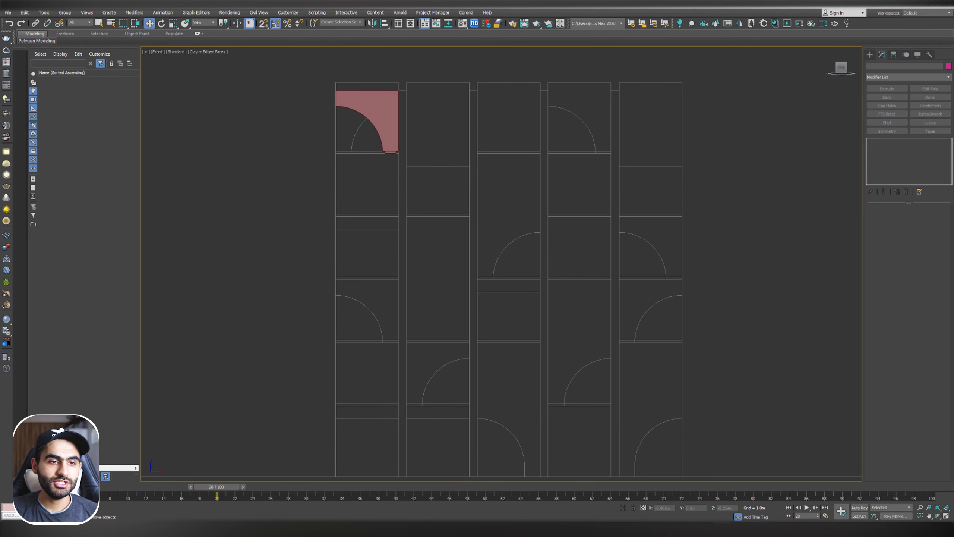
key(alt+Tab)
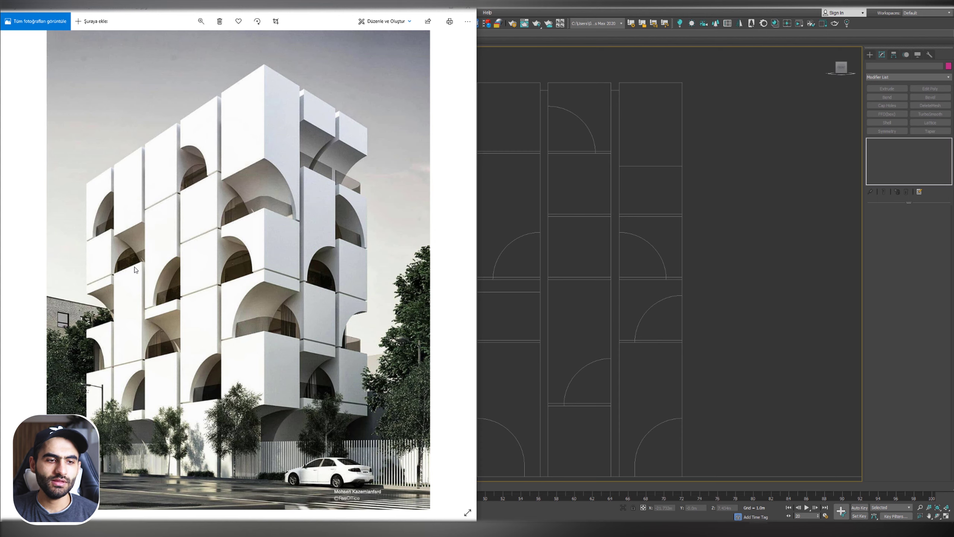
key(alt+Tab)
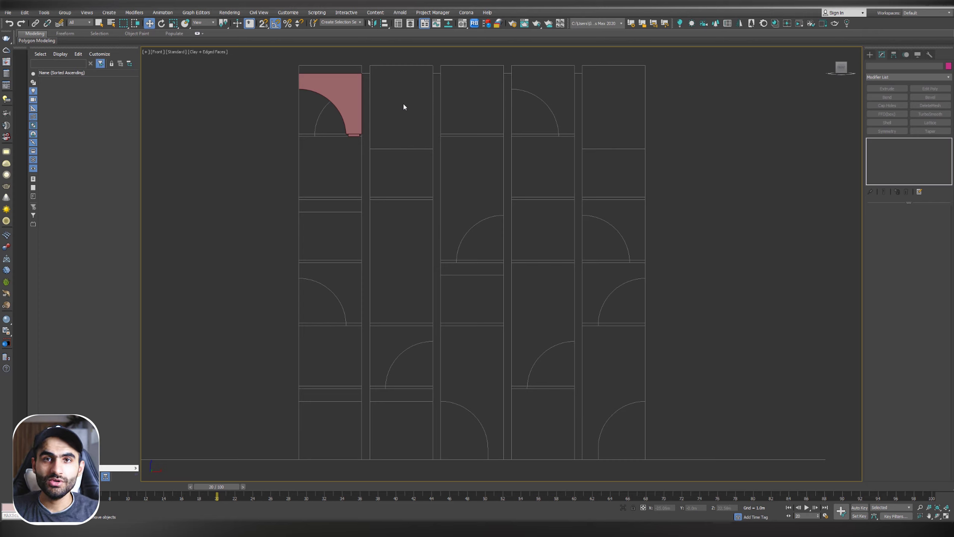
Step: Try to clone the top-floor arched block straight down the leftmost facade unit as five independent copies, one per floor
click(340, 91)
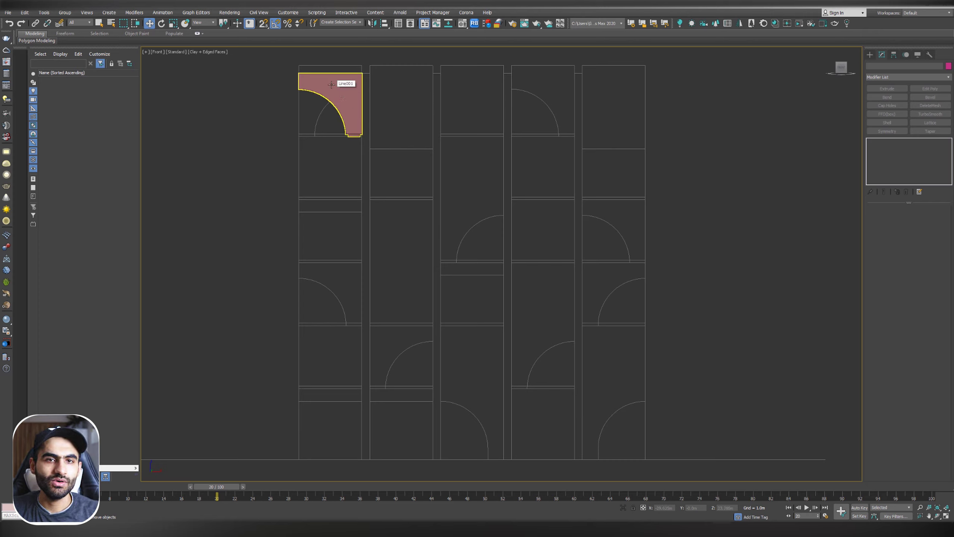
click(331, 84)
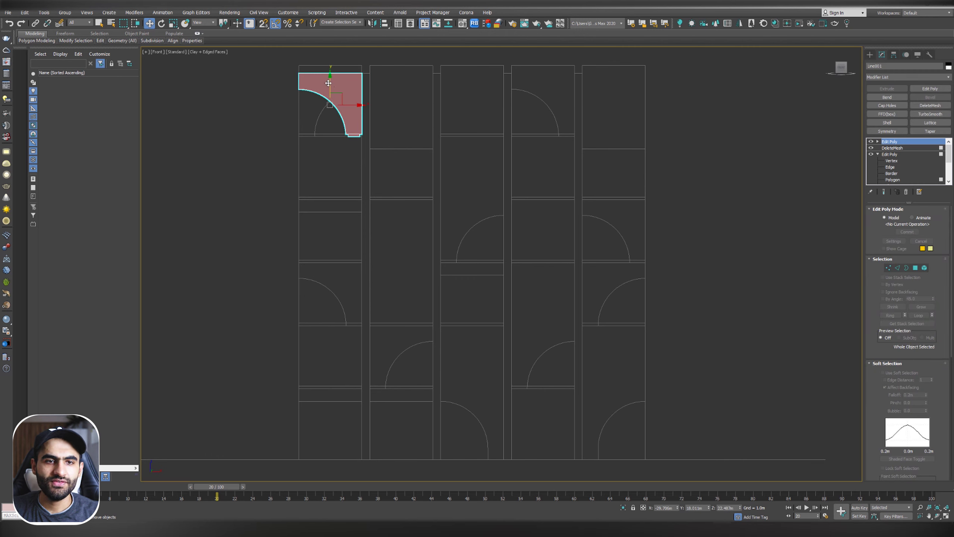
mouse_move(330, 82)
shift+mouse_down()
mouse_move(334, 160)
mouse_move(342, 145)
shift+mouse_up()
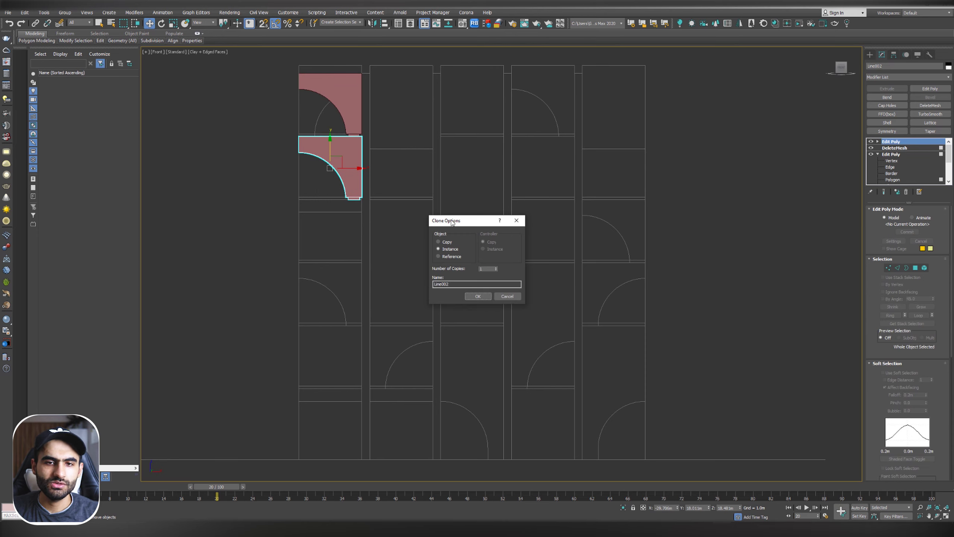
mouse_move(452, 222)
mouse_down()
mouse_move(511, 92)
mouse_move(494, 109)
mouse_up()
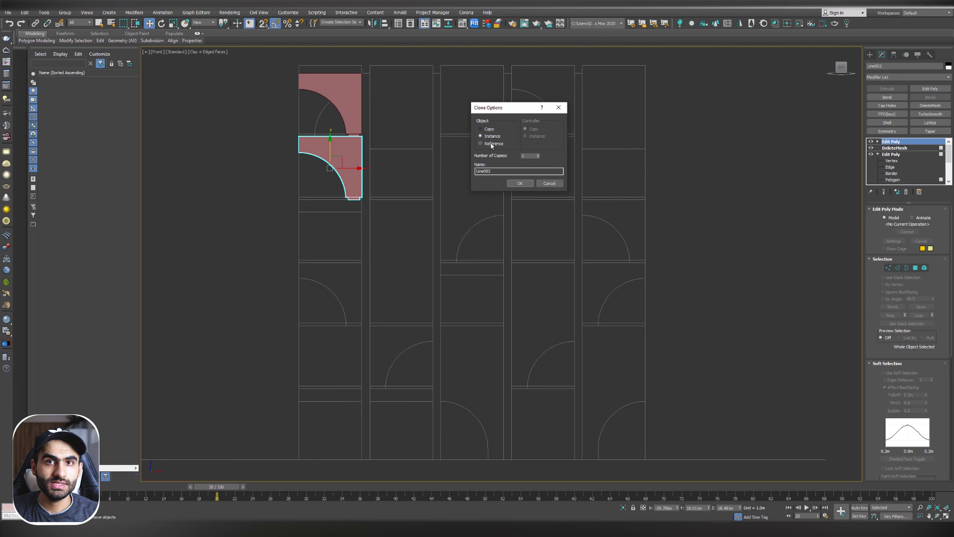
click(481, 128)
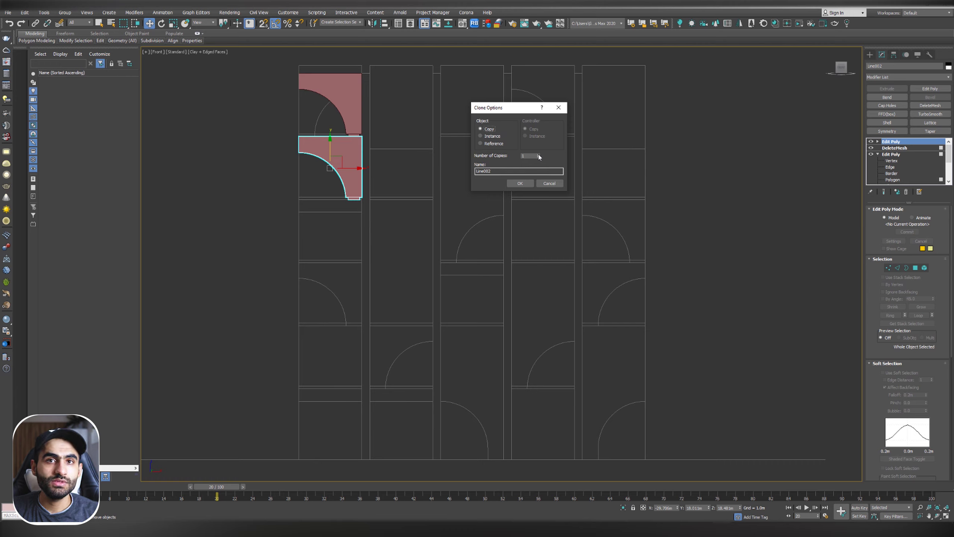
click(539, 155)
click(520, 184)
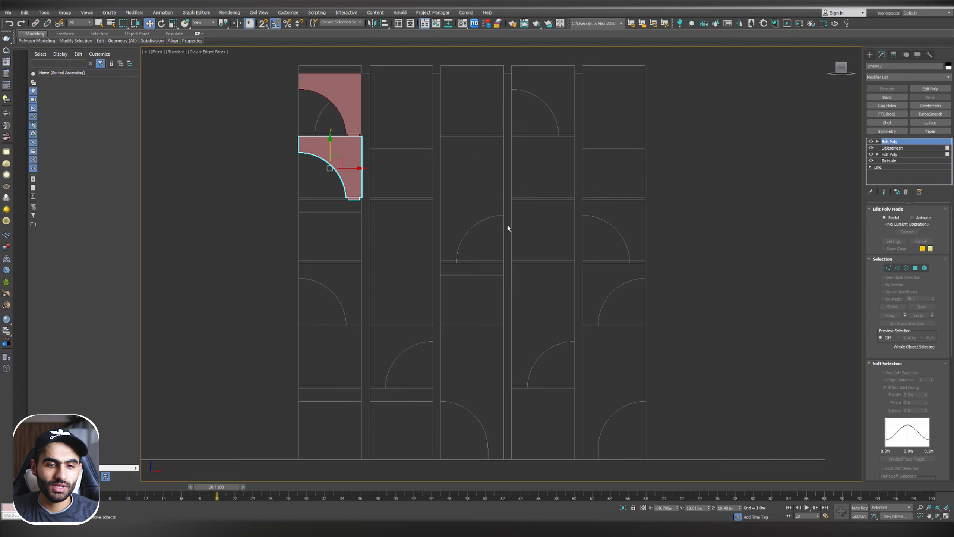
Step: Inspect the cloned column of arched blocks down to the ground line and undo the cloning
scroll(346, 202, up, 5)
scroll(347, 199, up, 2)
middle_drag(401, 327, 430, 115)
scroll(430, 116, down, 7)
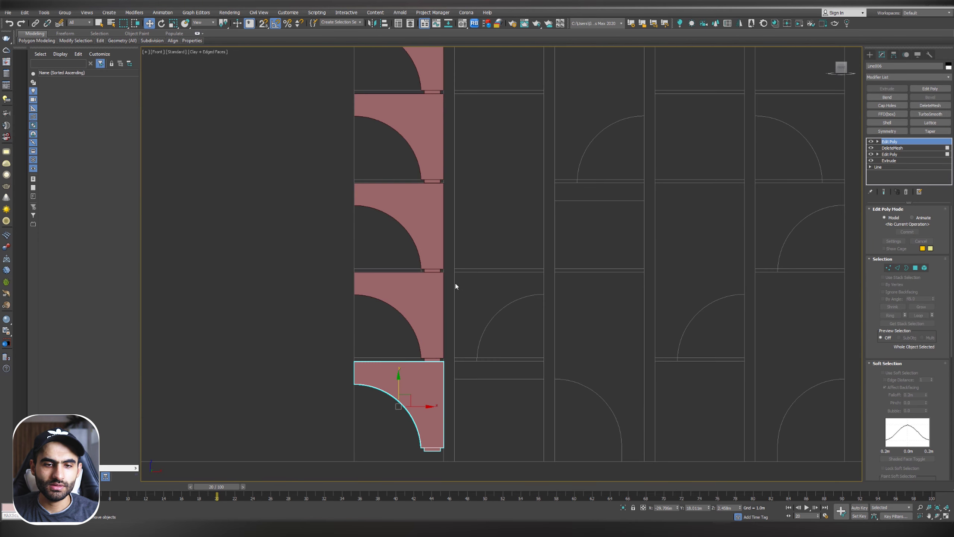
middle_drag(447, 296, 436, 160)
scroll(393, 257, up, 5)
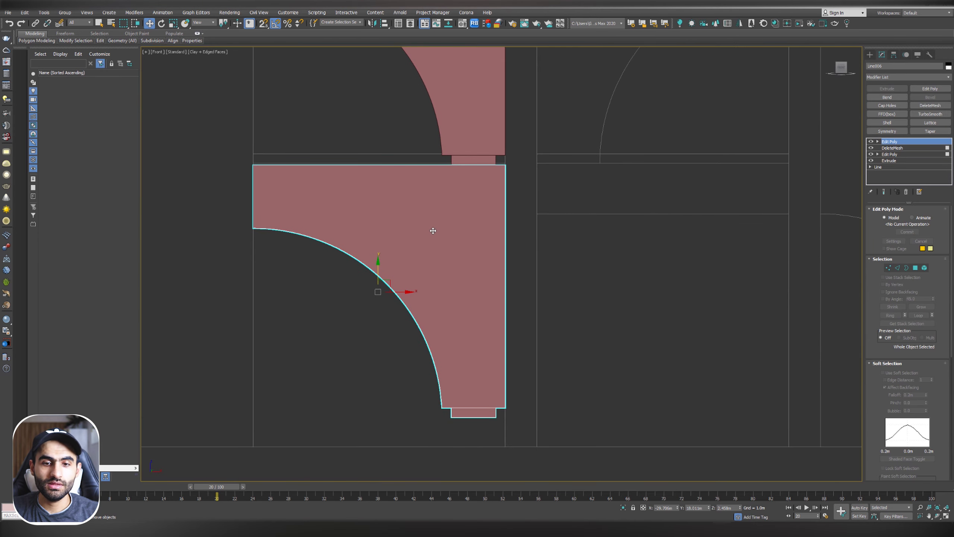
scroll(466, 221, down, 5)
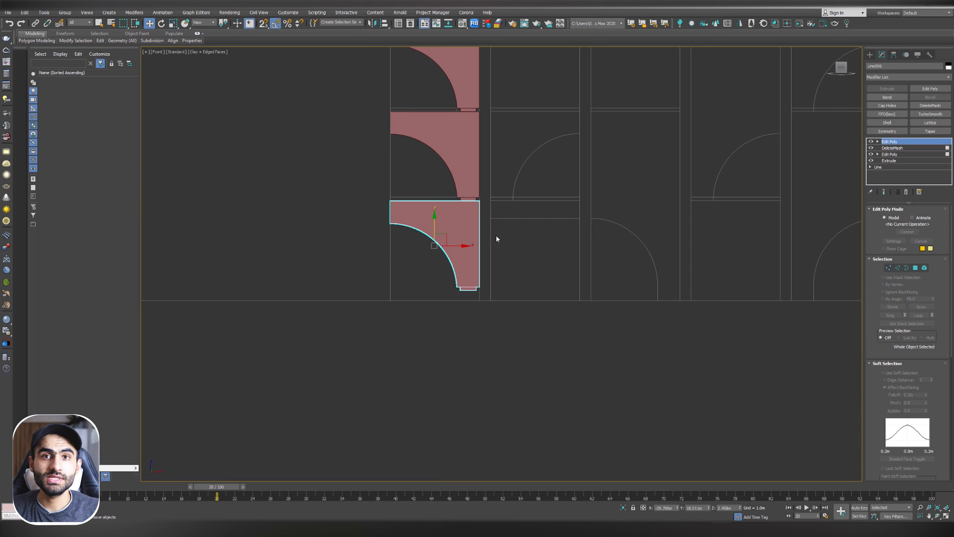
scroll(497, 236, down, 7)
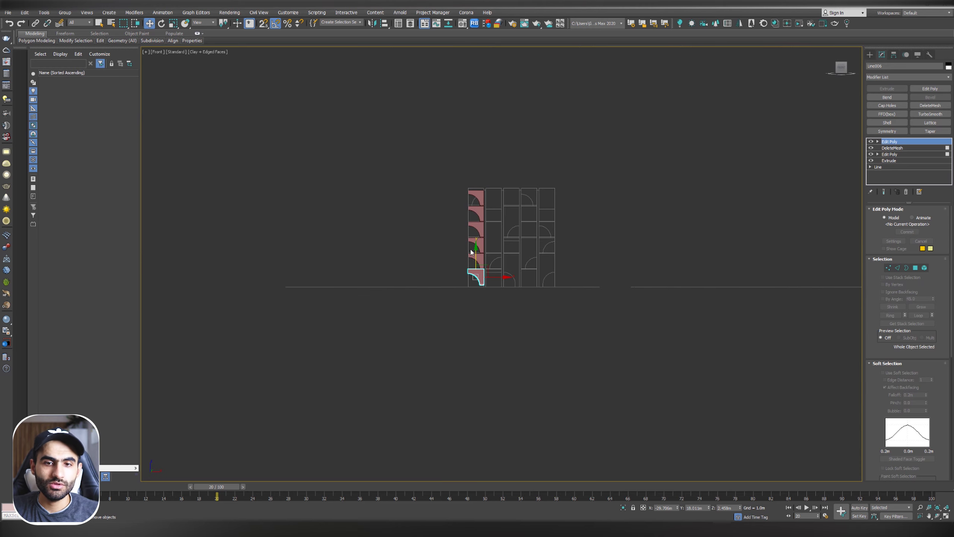
scroll(472, 249, up, 4)
key(ctrl+z)
key(ctrl+z)
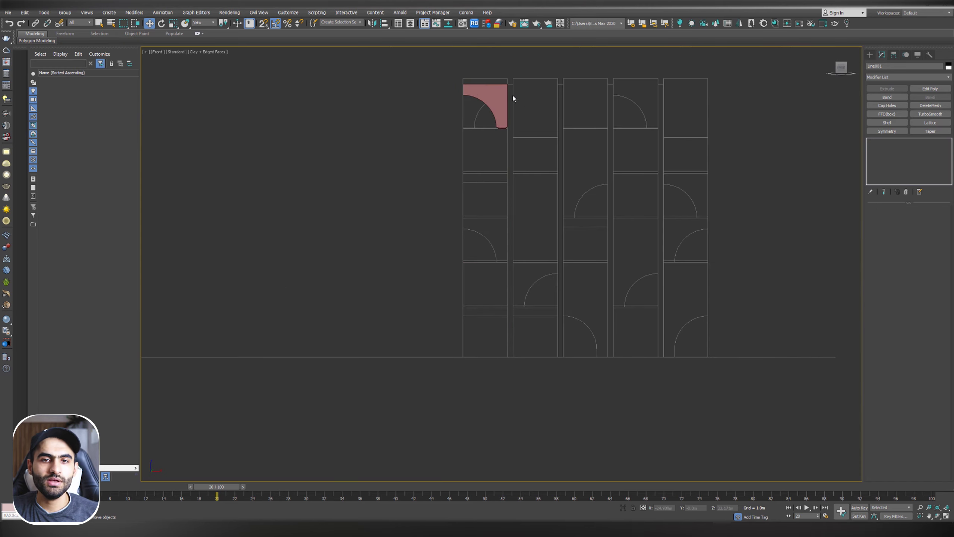
Step: Select the remaining top-floor arched block and open the Array tool with its preview enabled, keeping the facade grid unobstructed
scroll(497, 88, up, 6)
click(500, 122)
click(500, 122)
middle_drag(509, 151, 466, 164)
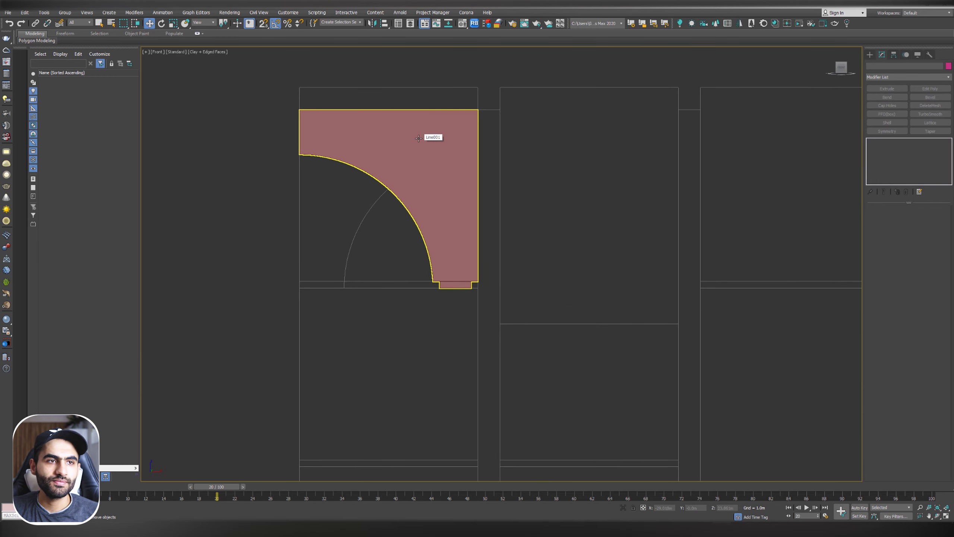
click(44, 13)
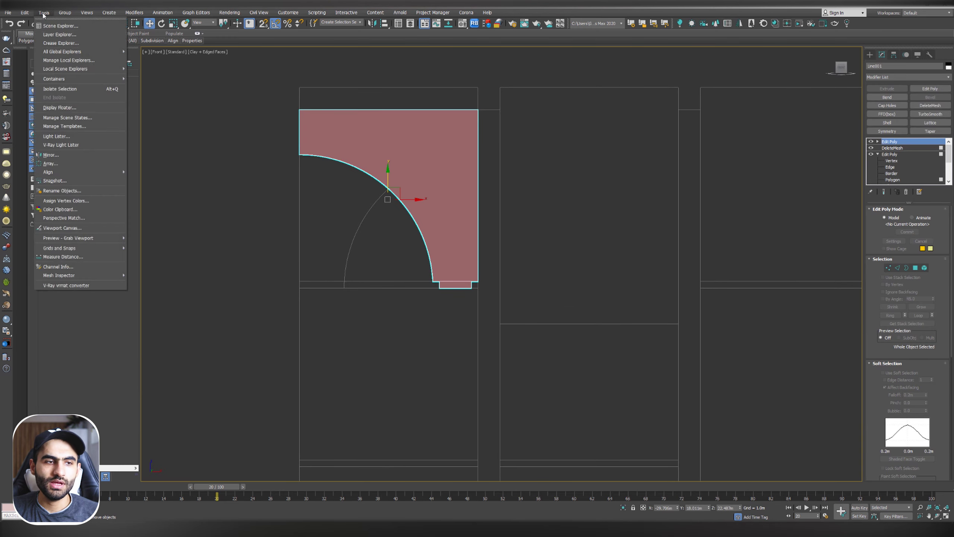
click(73, 167)
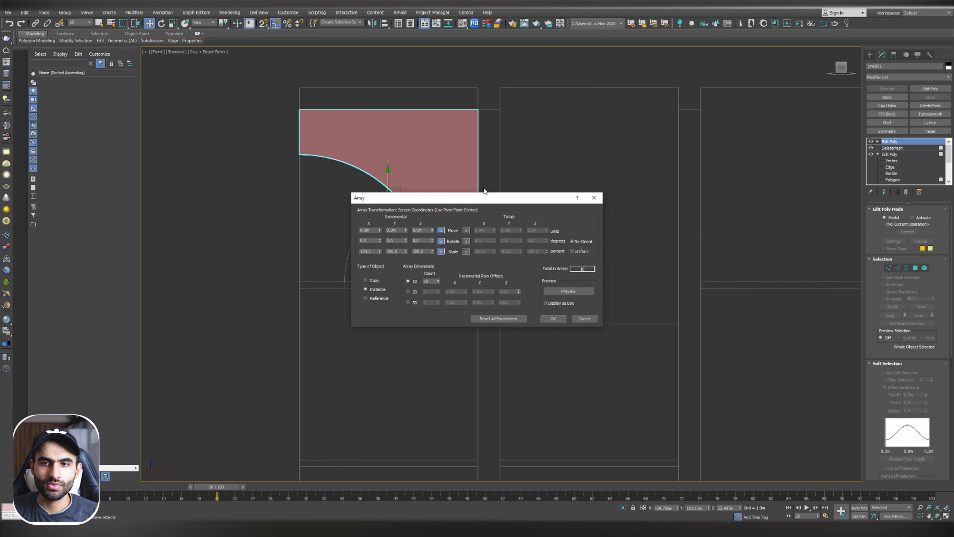
drag(477, 199, 684, 66)
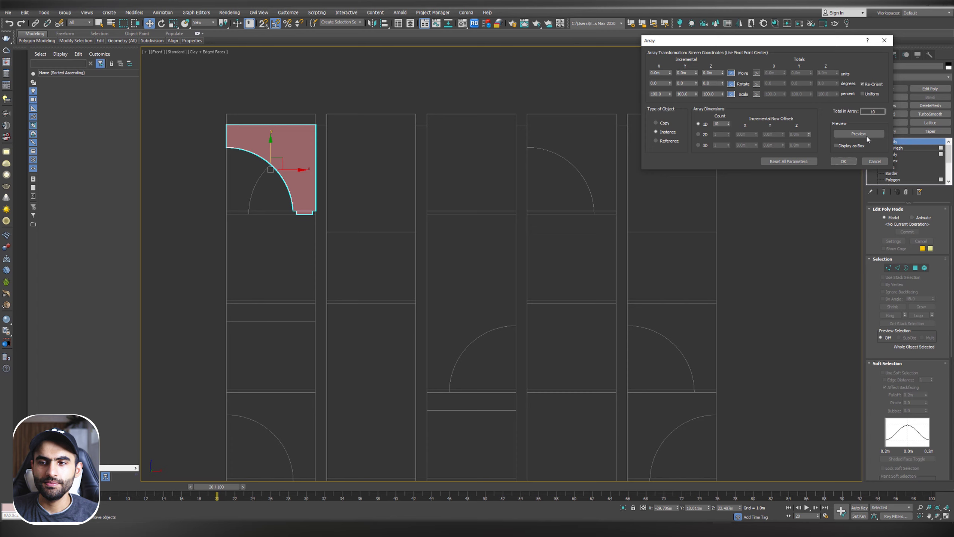
click(866, 135)
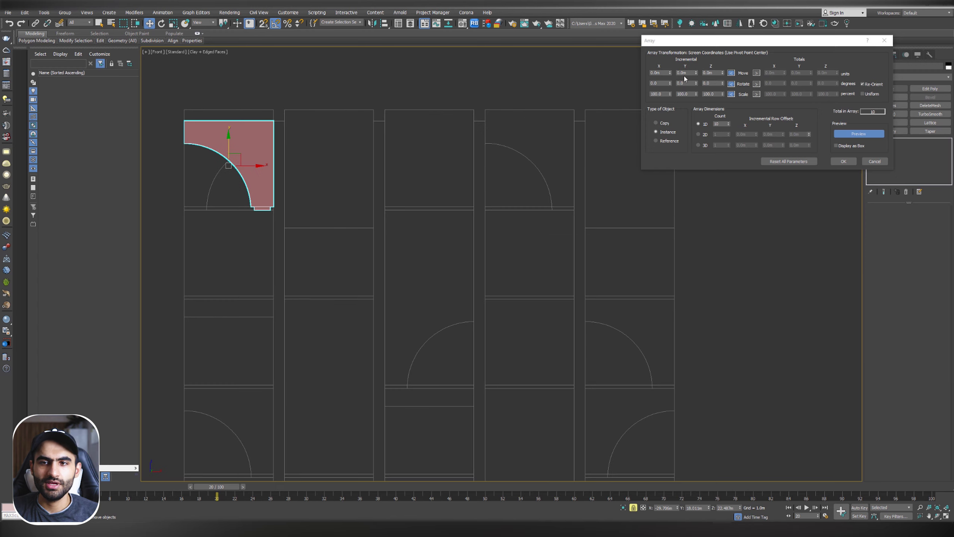
Step: Array the arched block across the facade with a 4.5 m incremental X move, a 1D count of 5 and the Copy object type
drag(671, 73, 677, 416)
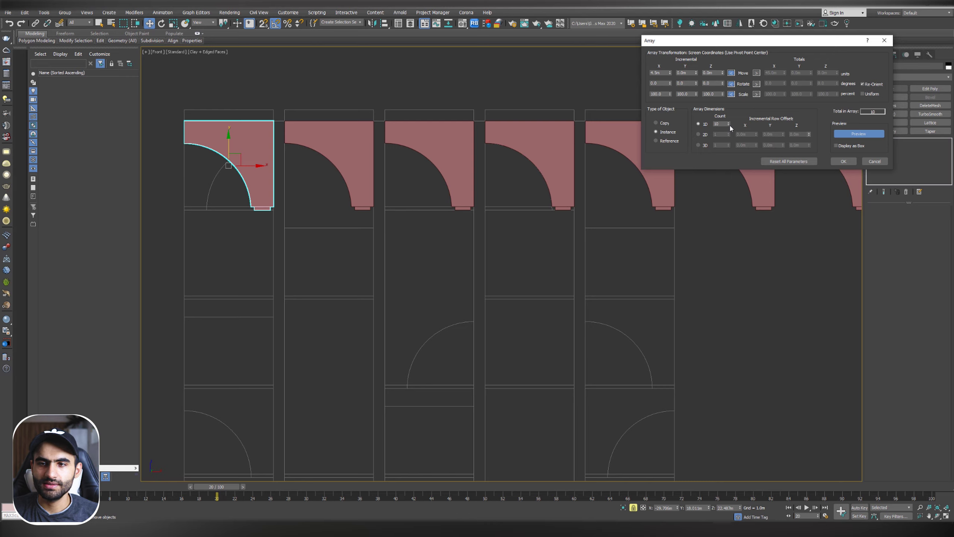
drag(729, 125, 691, 151)
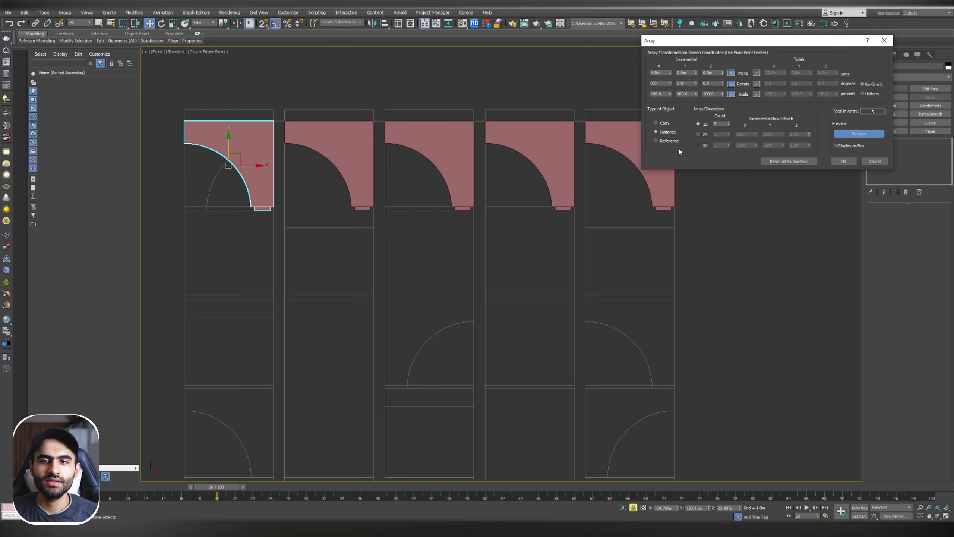
click(658, 123)
drag(687, 43, 729, 42)
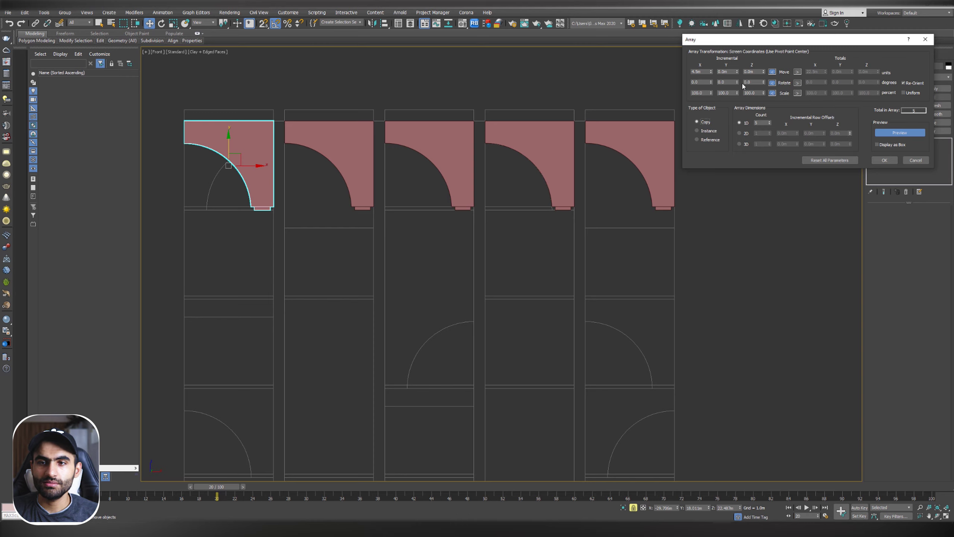
double_click(706, 72)
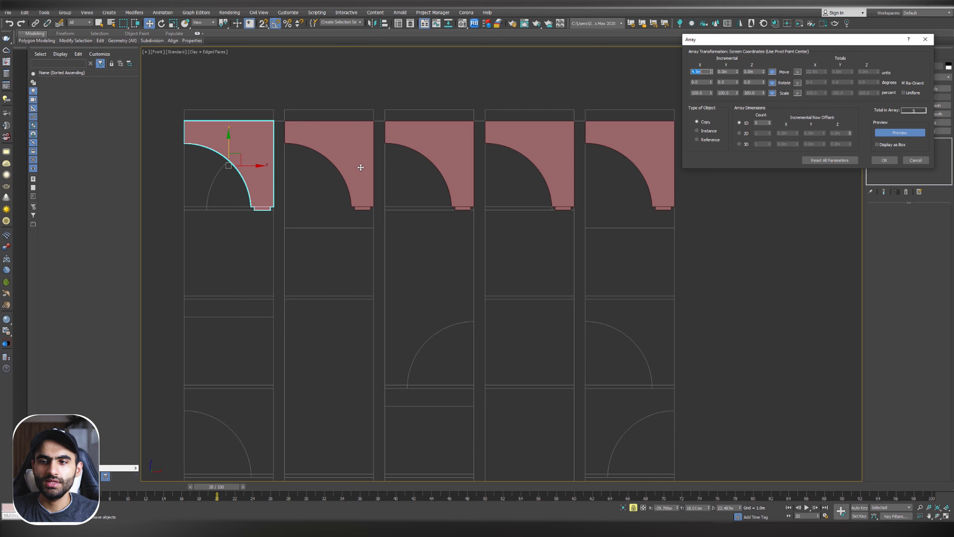
Step: Extend the array to 2D with a count of 2 and a Z row offset of -4 m, checking the joint between the rows
click(740, 133)
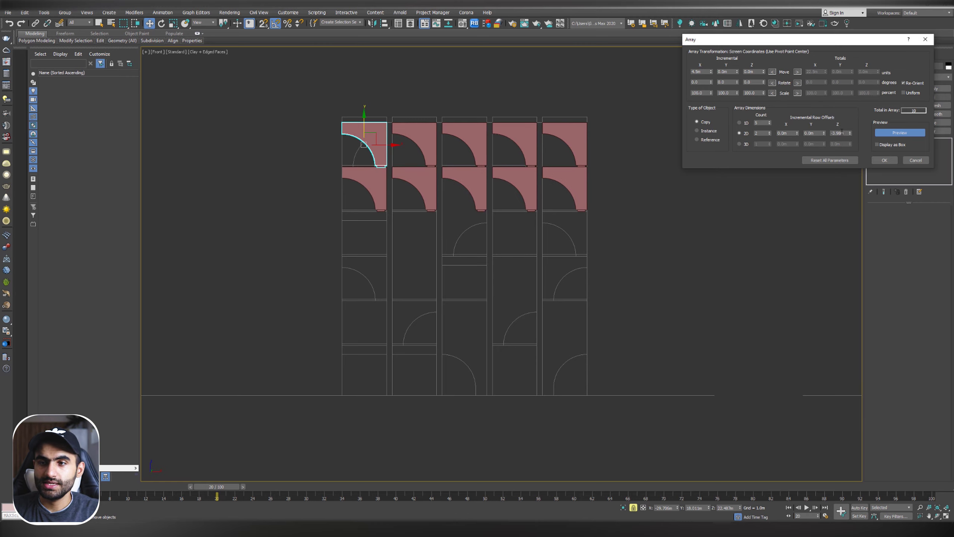
double_click(846, 133)
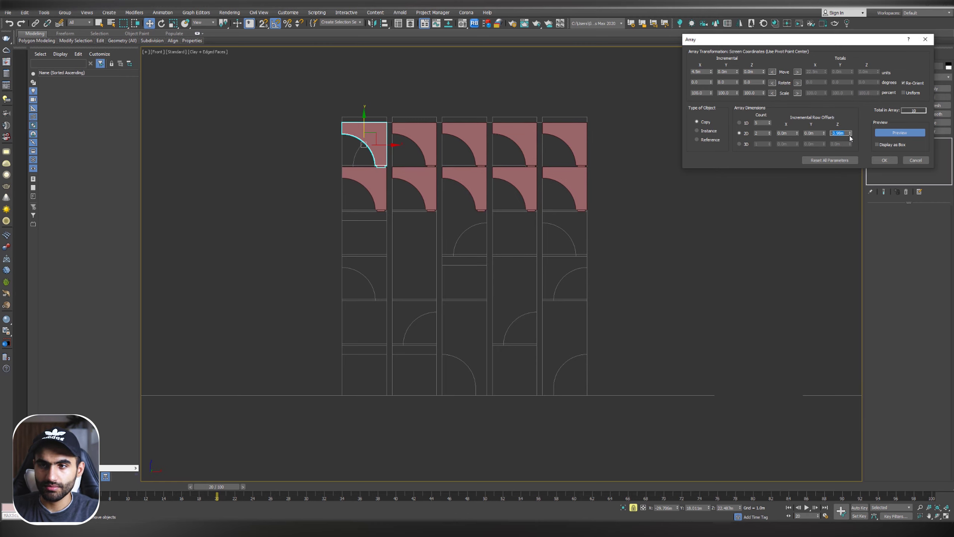
text(-4)
key(Return)
scroll(375, 167, up, 8)
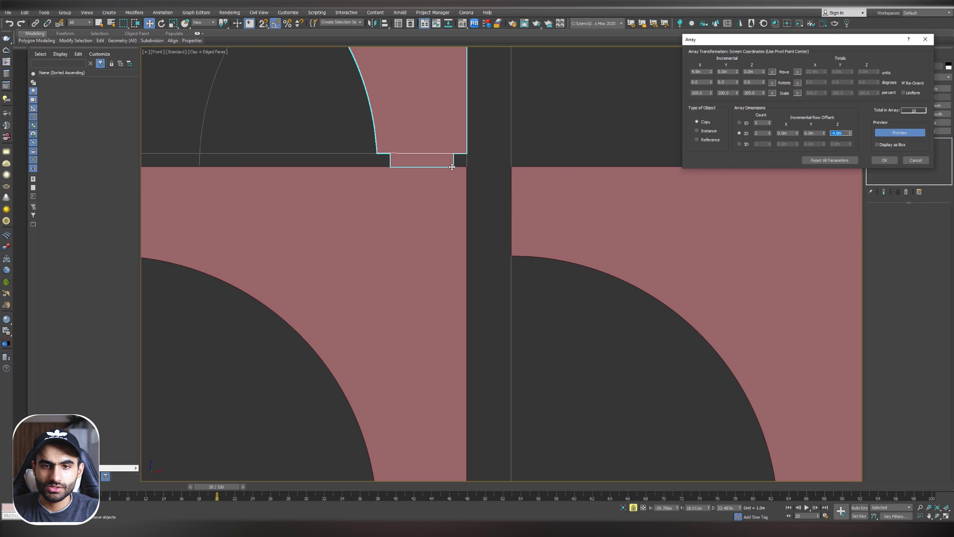
scroll(452, 168, up, 5)
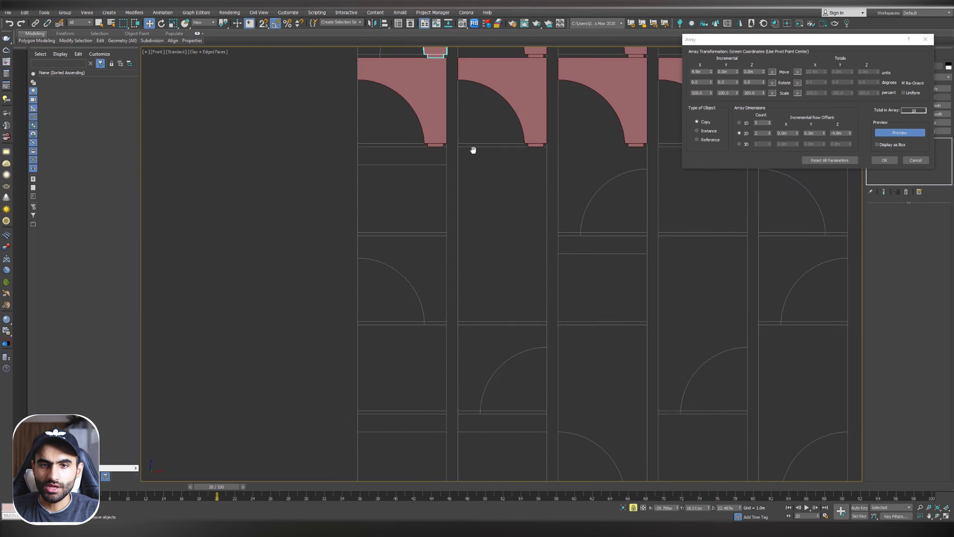
middle_drag(473, 150, 428, 150)
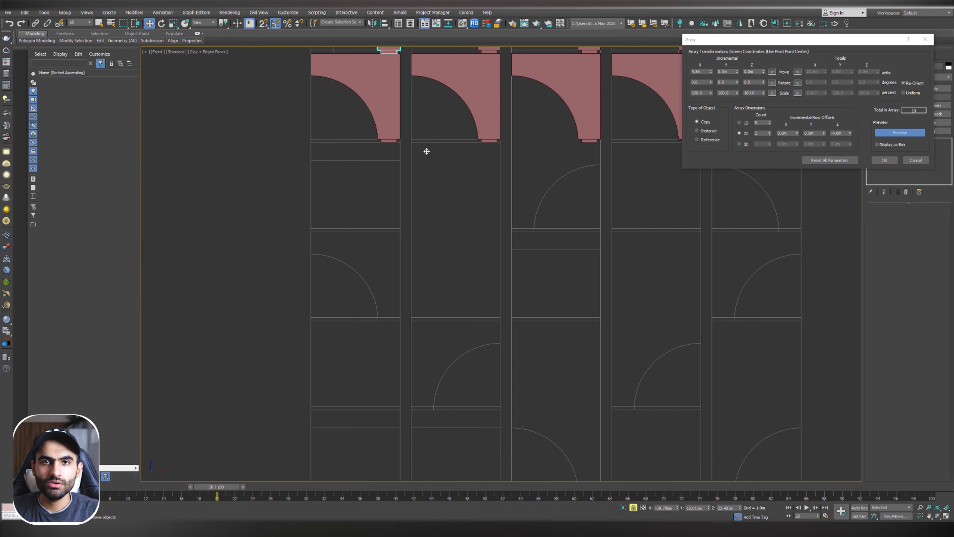
Step: Set the array's 2D count to 6 and its 1D count to 4, and create the array of arched blocks
scroll(427, 151, down, 4)
middle_drag(486, 181, 442, 180)
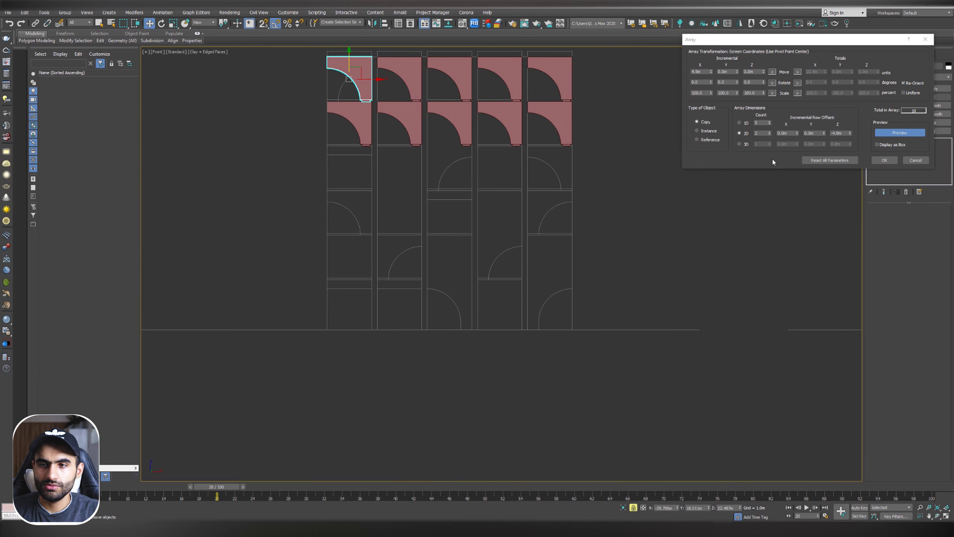
drag(769, 132, 770, 126)
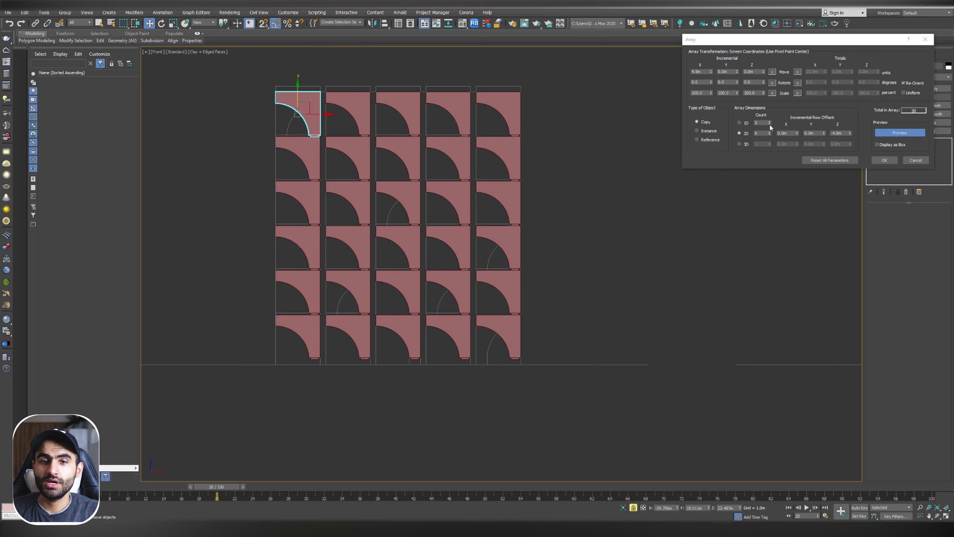
click(769, 124)
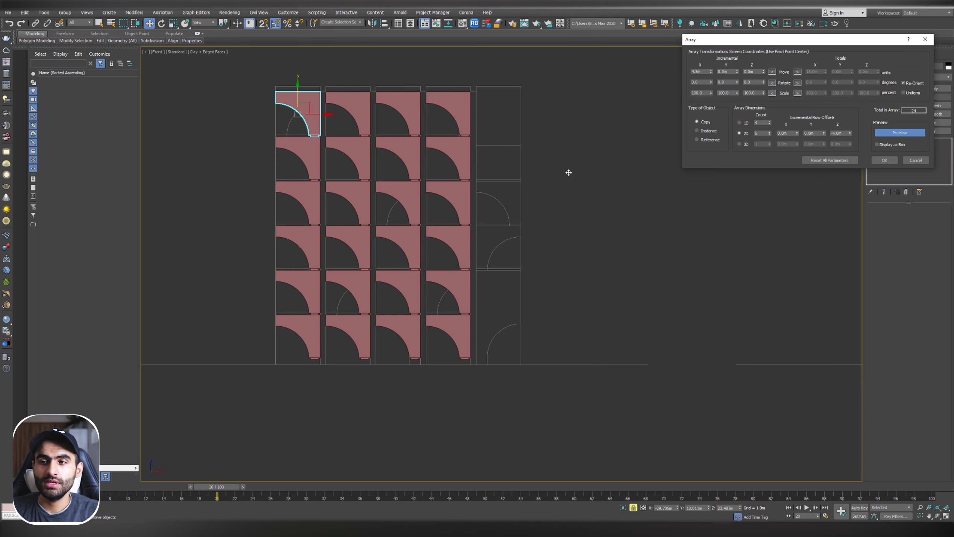
click(890, 162)
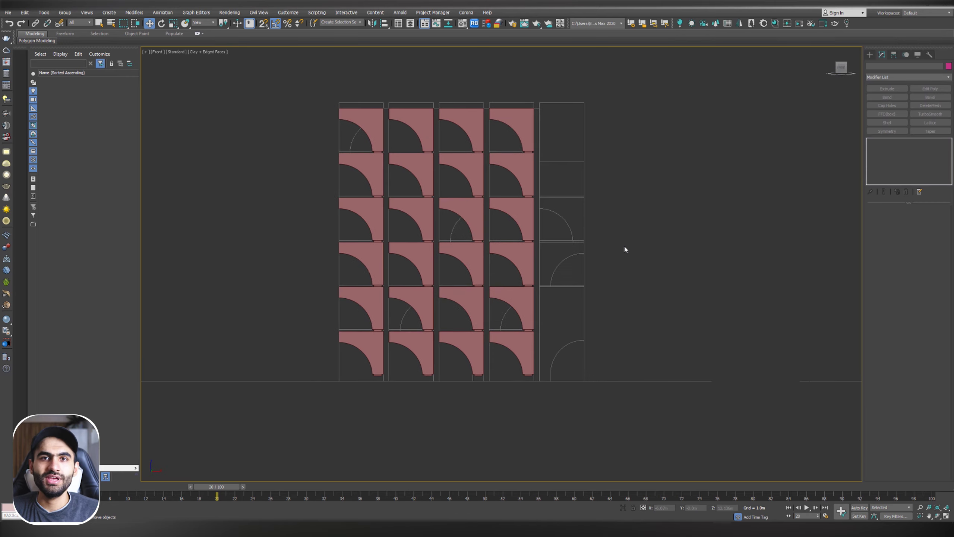
Step: In the Perspective view, select all the arched blocks of the front facade and hide them
key(alt+w)
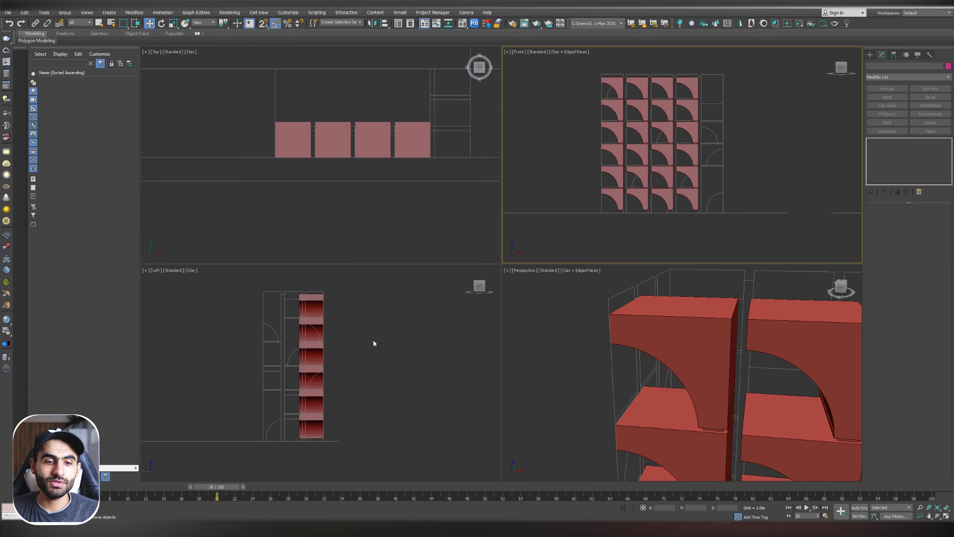
click(334, 322)
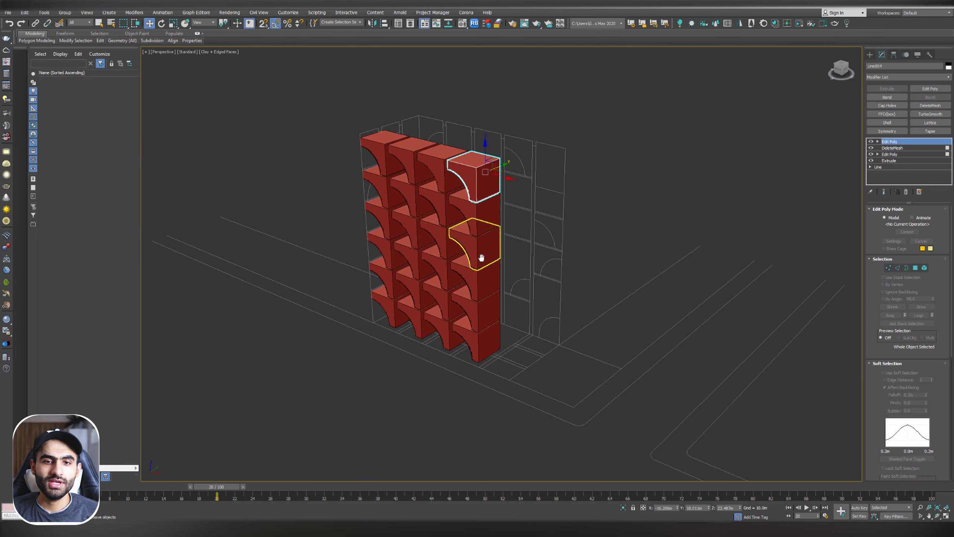
scroll(481, 256, up, 3)
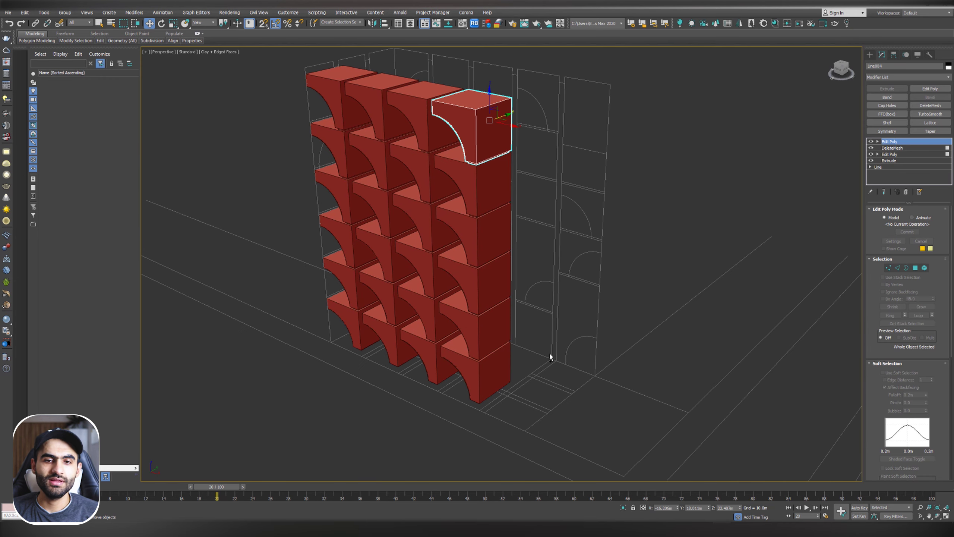
key(ctrl+a)
right_click(482, 165)
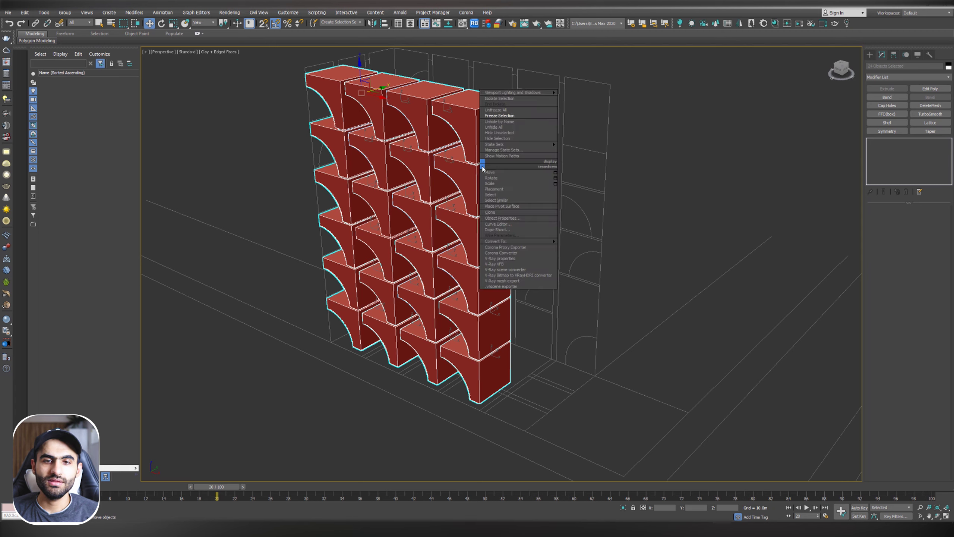
click(505, 139)
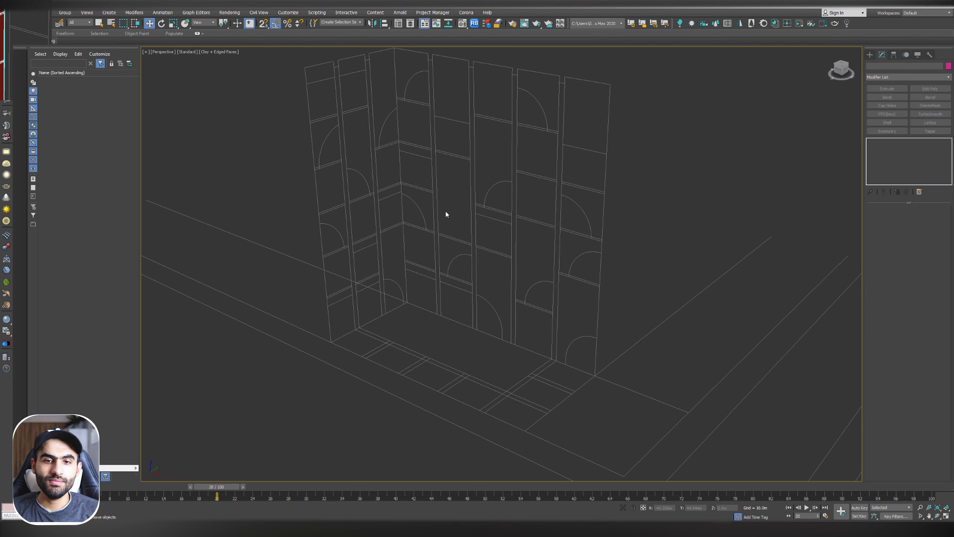
Step: In the Left view, start a Line along the upper edge of the rightmost column's arched block and down to its arc
key(alt+w)
click(319, 345)
key(alt+w)
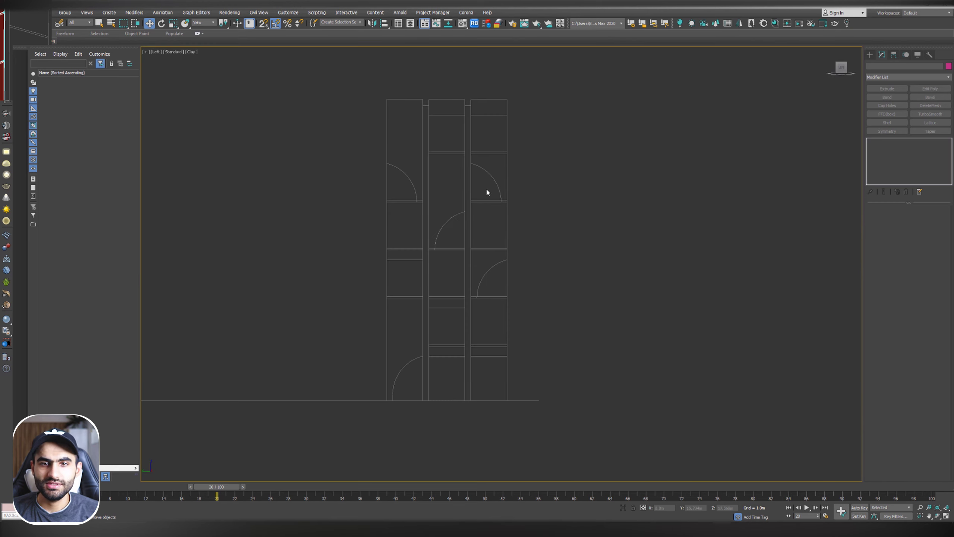
scroll(473, 151, up, 5)
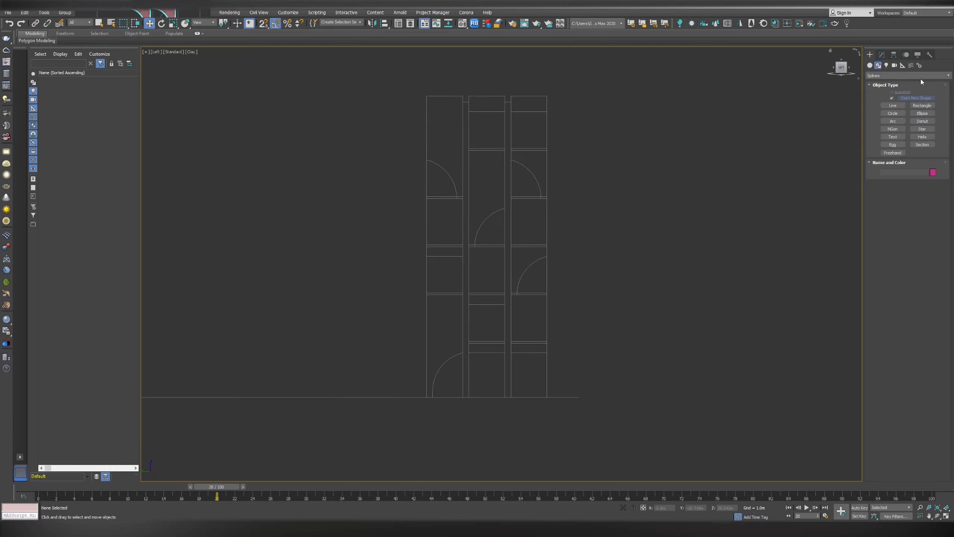
click(893, 105)
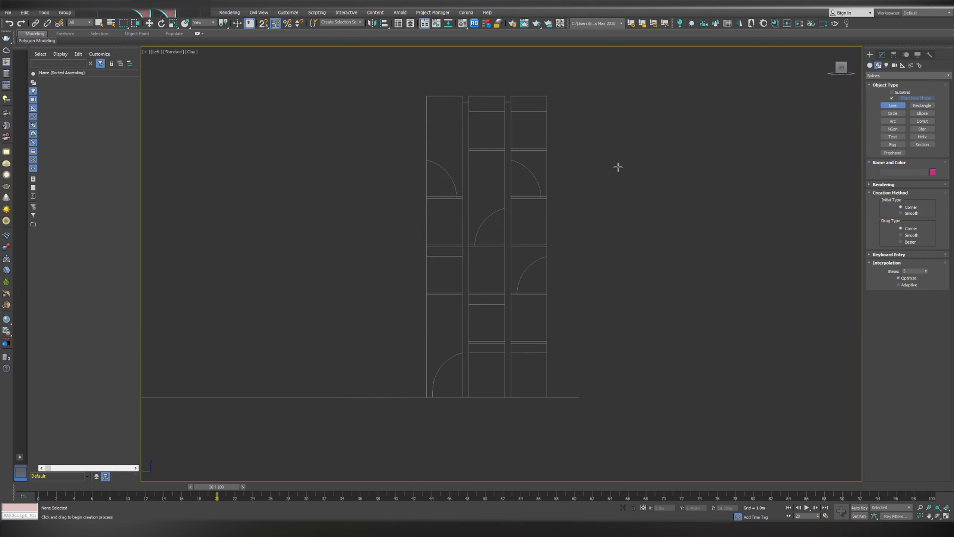
scroll(618, 167, up, 5)
click(567, 120)
click(423, 120)
click(422, 159)
Step: Trace the arc down to its foot with the Line tool, add the outer edge, and close the spline at its starting corner
scroll(436, 160, up, 4)
click(451, 182)
click(524, 215)
click(587, 253)
click(646, 300)
click(699, 353)
scroll(695, 324, down, 1)
middle_drag(696, 323, 473, 63)
click(544, 170)
click(572, 215)
click(593, 264)
click(610, 316)
click(620, 370)
click(624, 424)
click(691, 405)
scroll(680, 325, down, 3)
click(685, 102)
click(462, 271)
Step: Snap the vertex at the foot of the arch curve up to the upper line of the joint
click(881, 55)
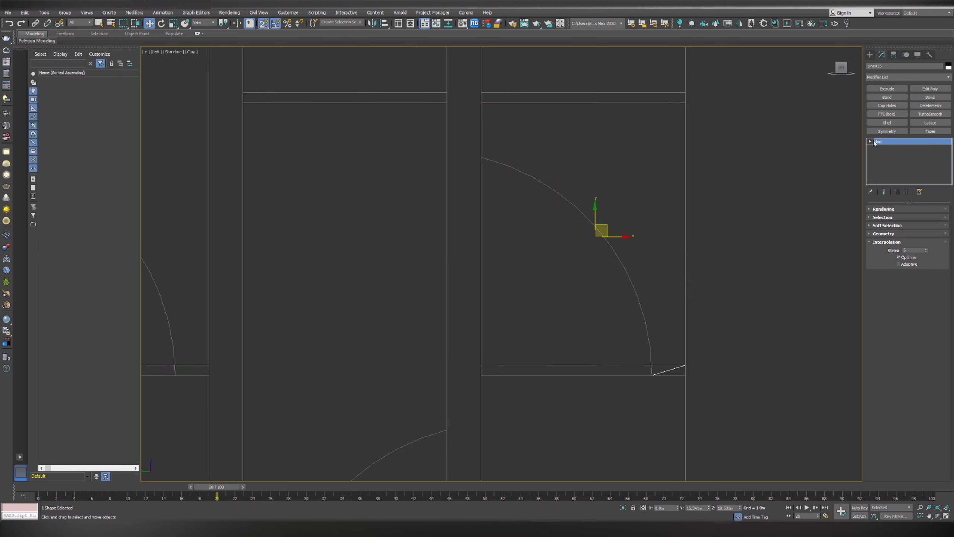
click(871, 141)
click(885, 148)
scroll(663, 389, up, 5)
click(596, 308)
scroll(588, 296, up, 1)
middle_drag(588, 296, 476, 328)
scroll(478, 345, up, 4)
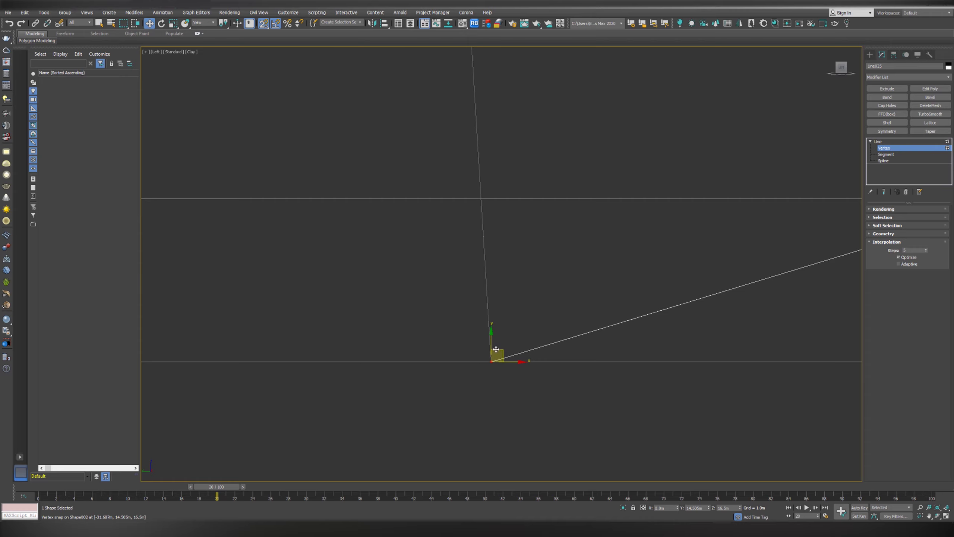
drag(496, 349, 485, 206)
scroll(489, 192, up, 4)
scroll(484, 207, down, 4)
scroll(530, 326, down, 10)
scroll(800, 204, down, 2)
drag(913, 251, 880, 255)
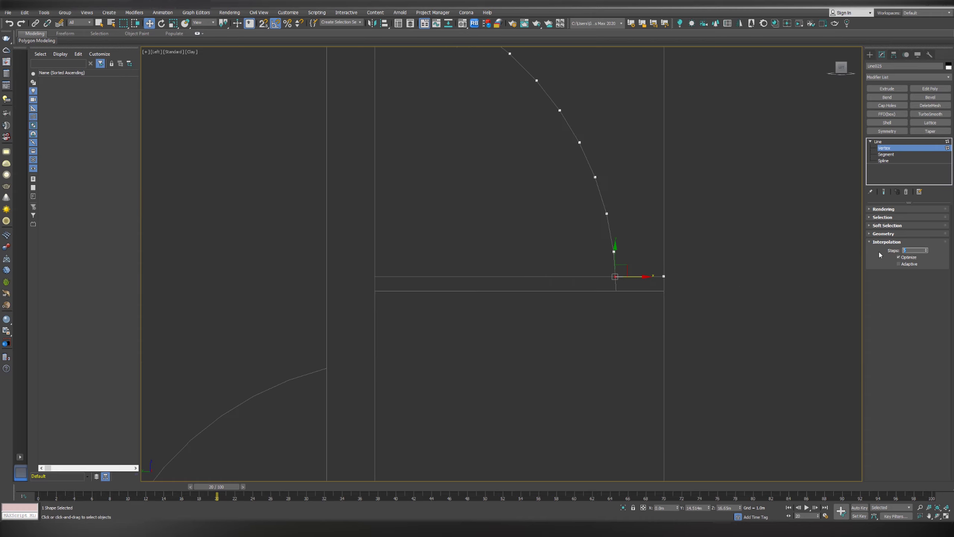
Step: Reset the tangents of the vertices along the arch curve and extrude the closed profile 4 m
middle_drag(633, 210, 629, 275)
scroll(628, 275, down, 2)
drag(631, 313, 467, 115)
right_click(465, 112)
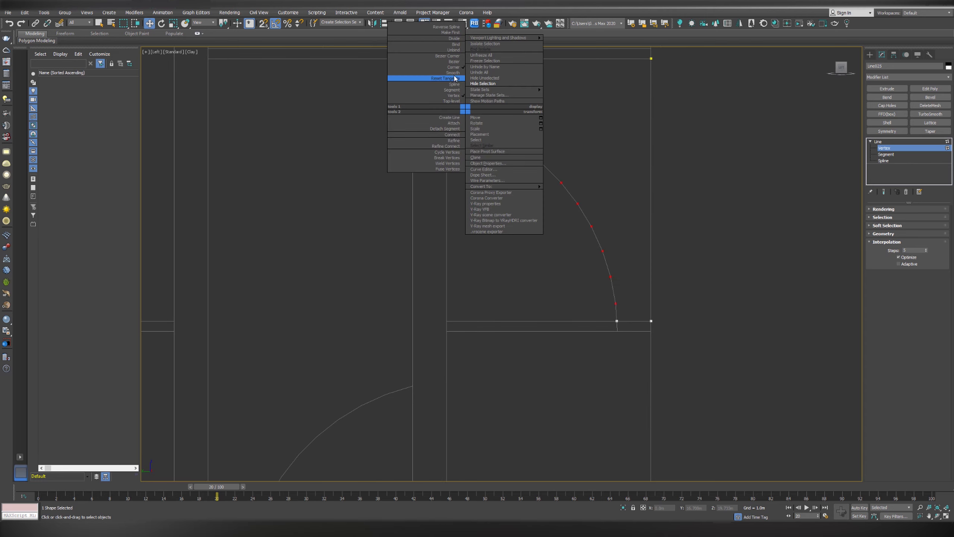
click(454, 79)
scroll(691, 230, down, 5)
click(887, 148)
click(887, 88)
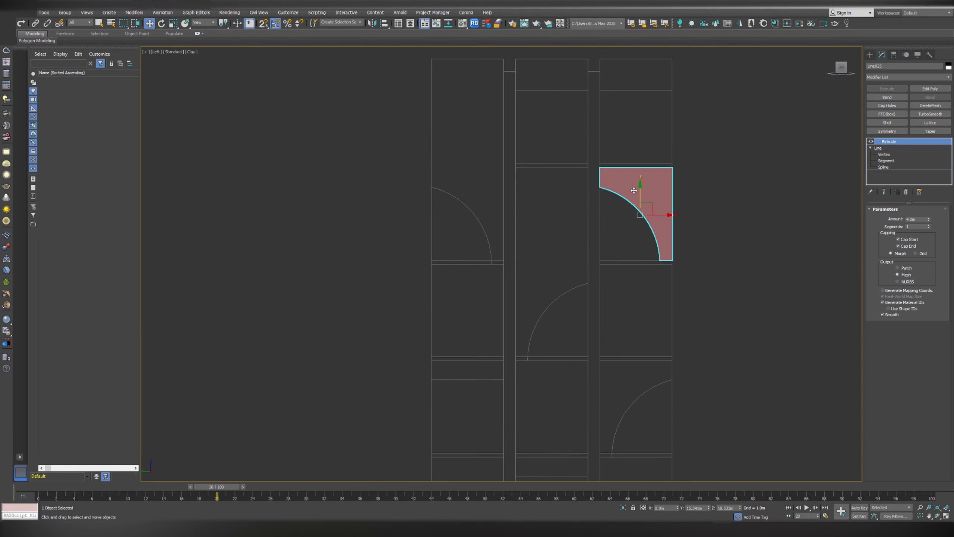
Step: In the Top view, snap the extruded side block onto the outer corner of the building plan
scroll(325, 234, down, 5)
key(alt+w)
scroll(454, 185, down, 2)
scroll(451, 197, up, 3)
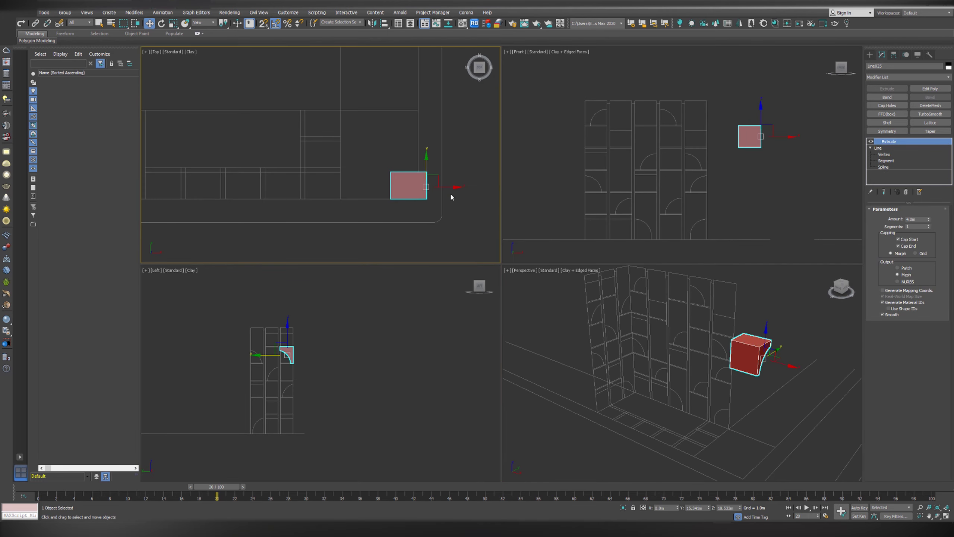
scroll(384, 185, up, 2)
drag(449, 188, 328, 197)
scroll(307, 176, up, 5)
scroll(336, 163, down, 5)
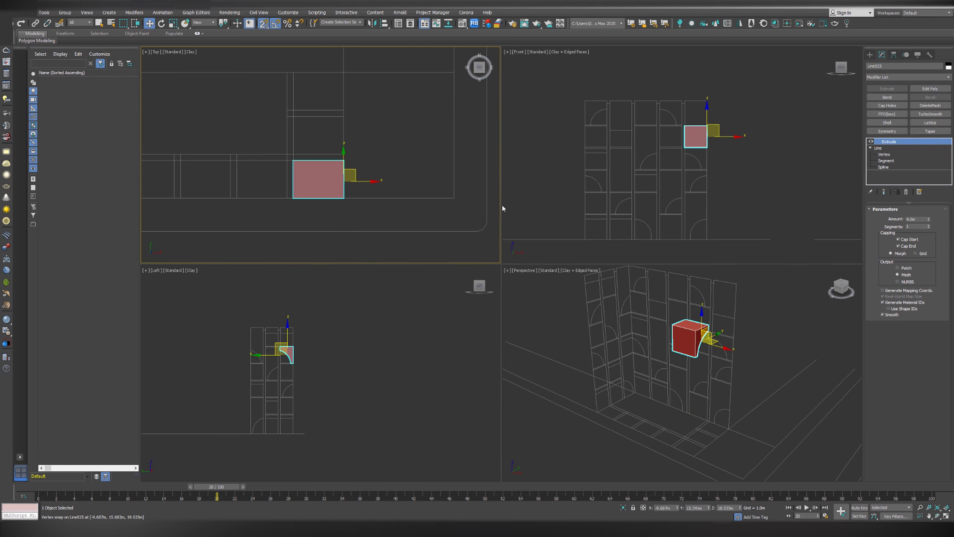
Step: In the Left view, move the side block up one floor, snapping it to the top-floor position of its column
middle_click(319, 383)
key(alt+w)
scroll(436, 257, up, 5)
scroll(432, 274, down, 2)
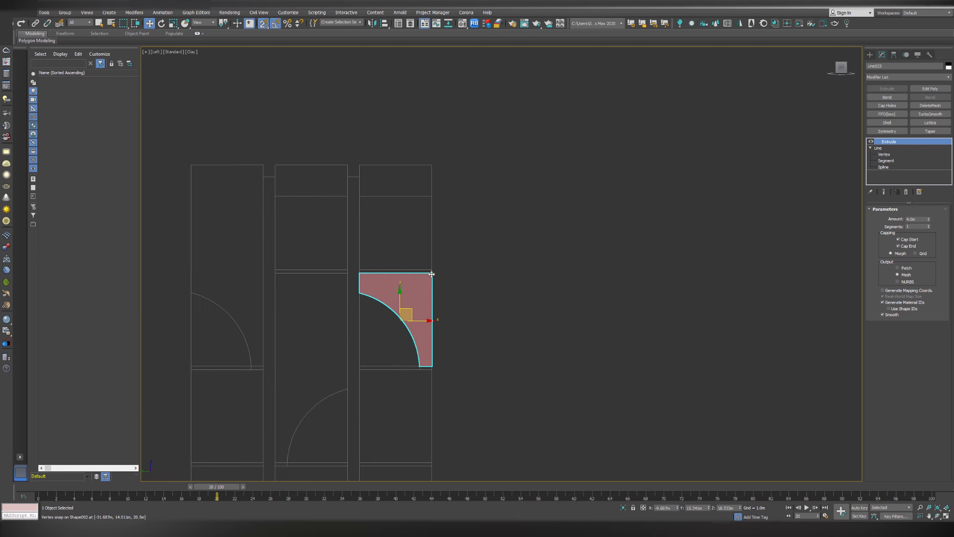
drag(433, 366, 432, 270)
middle_drag(446, 294, 595, 195)
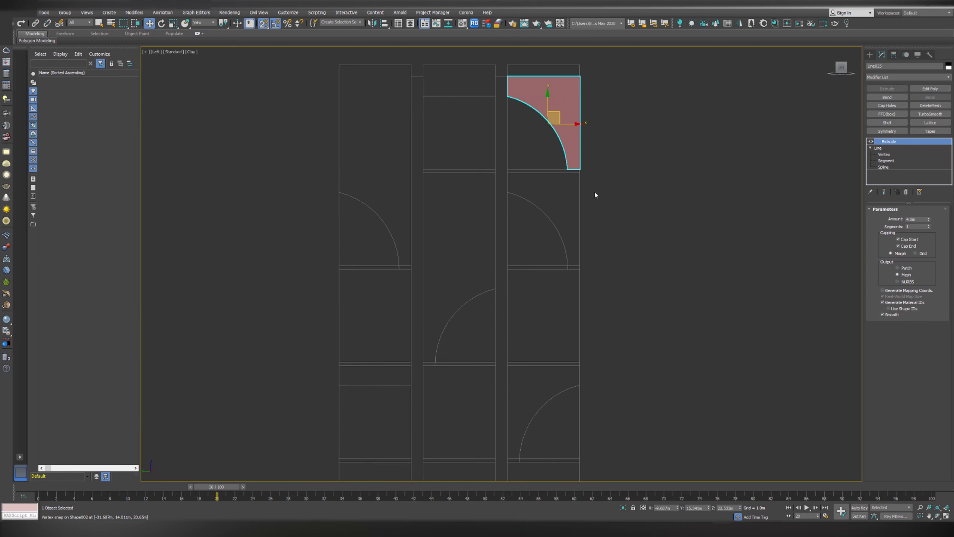
Step: Open the Array tool for the side block, clear of the side elevation, and enable its preview
scroll(595, 195, down, 3)
middle_drag(568, 235, 524, 230)
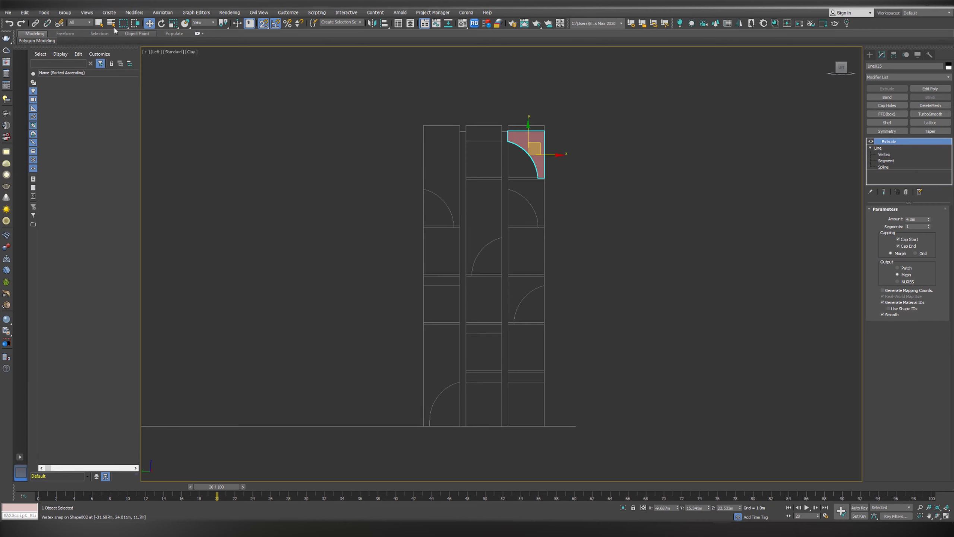
click(44, 12)
click(56, 166)
drag(451, 195, 211, 91)
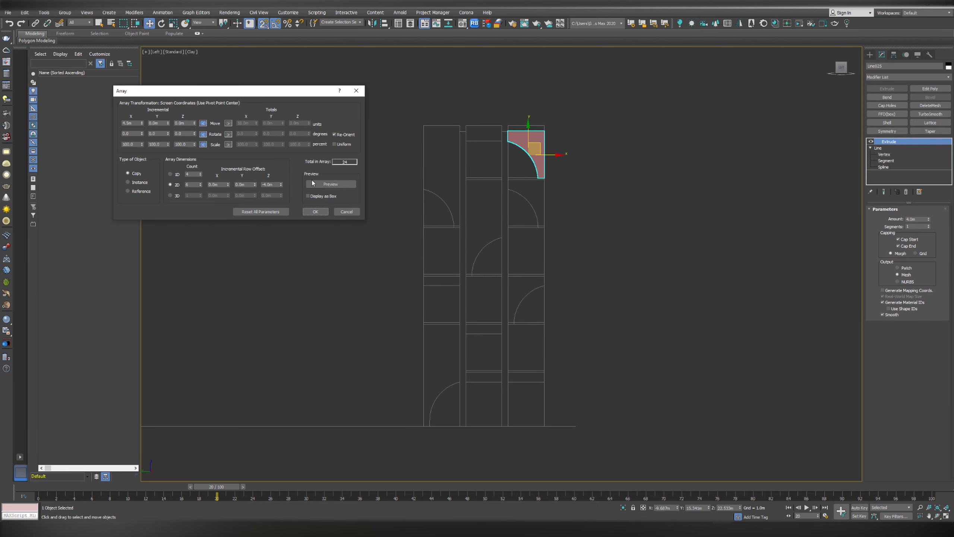
click(331, 184)
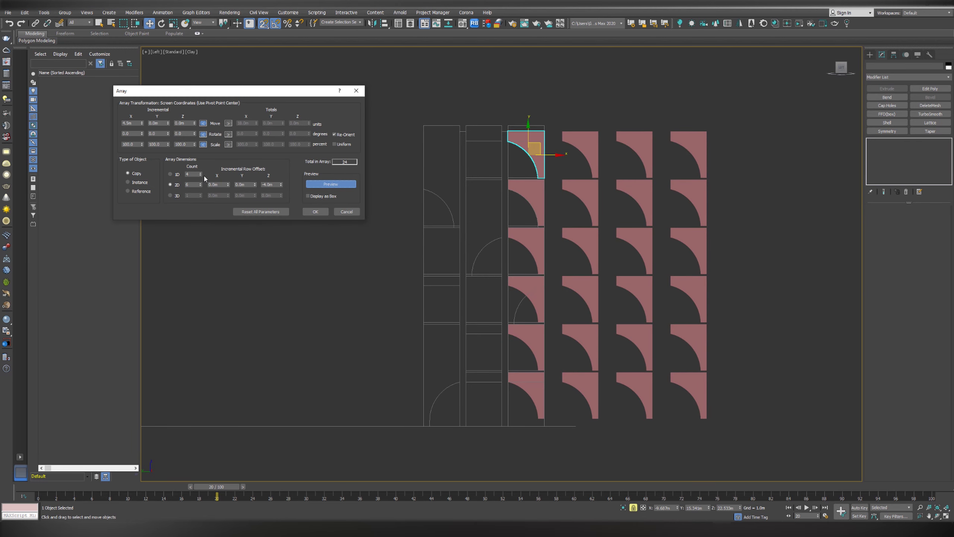
Step: Set the array's 1D count to 3 and try incremental X moves of -3 m and -4 m
drag(140, 124, 123, 123)
text(-3)
key(Return)
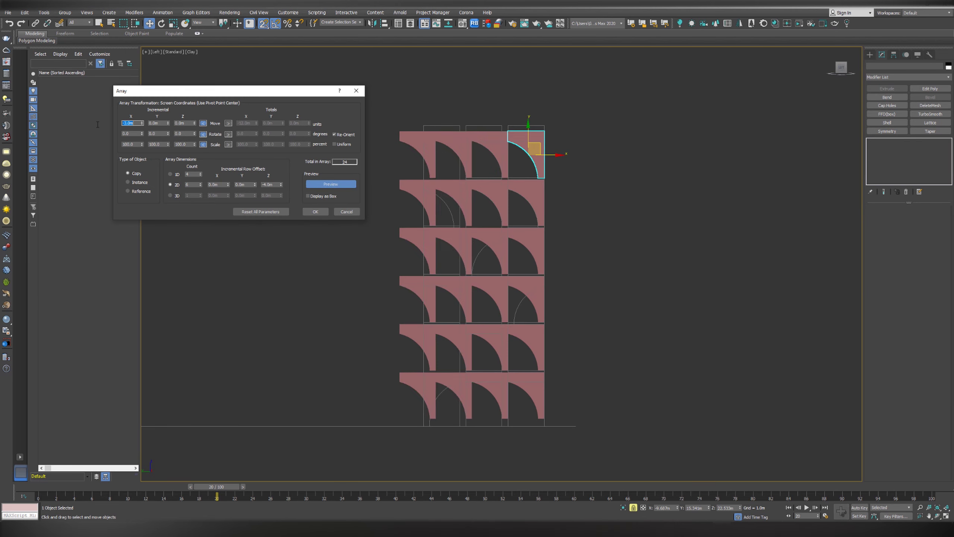
click(200, 176)
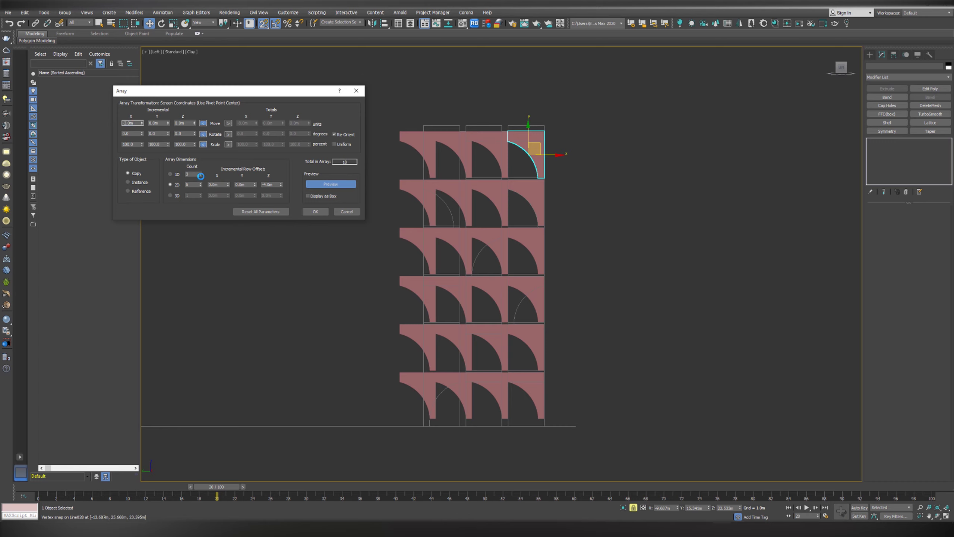
double_click(128, 123)
text(-4)
key(Return)
Step: Set the incremental X move to -3.5 m, check the blocks against the side elevation, and create the array
scroll(483, 135, up, 5)
text(-3.5)
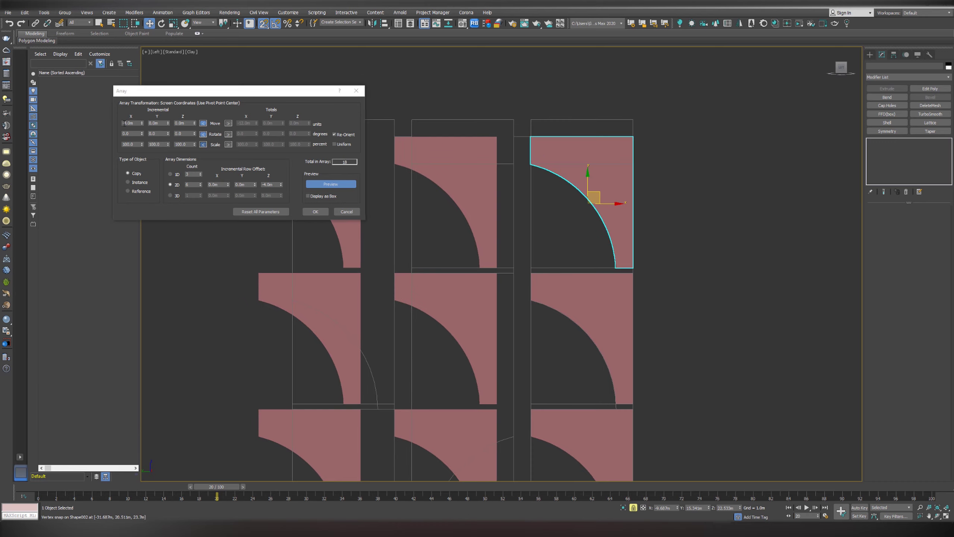
key(Return)
scroll(617, 194, down, 4)
middle_drag(605, 349, 575, 158)
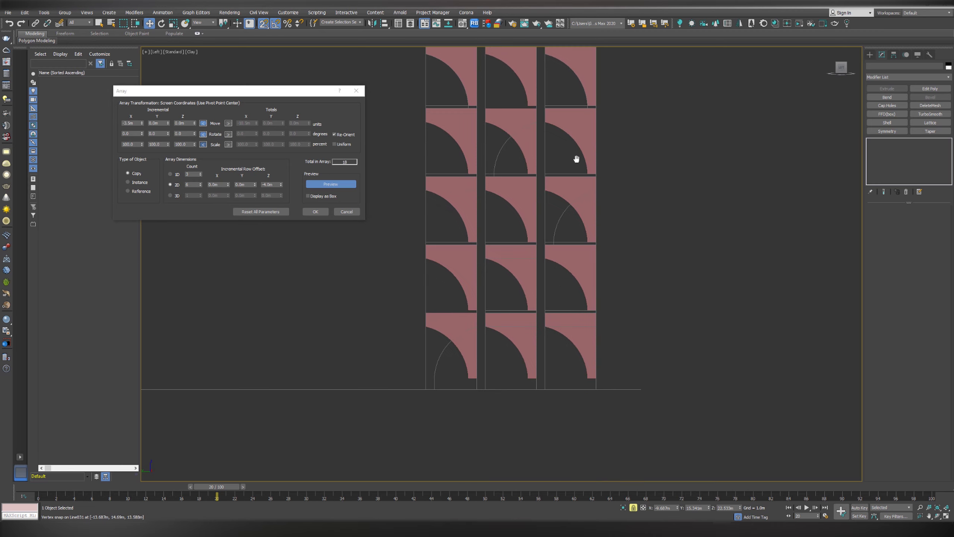
scroll(525, 345, up, 4)
scroll(530, 331, down, 4)
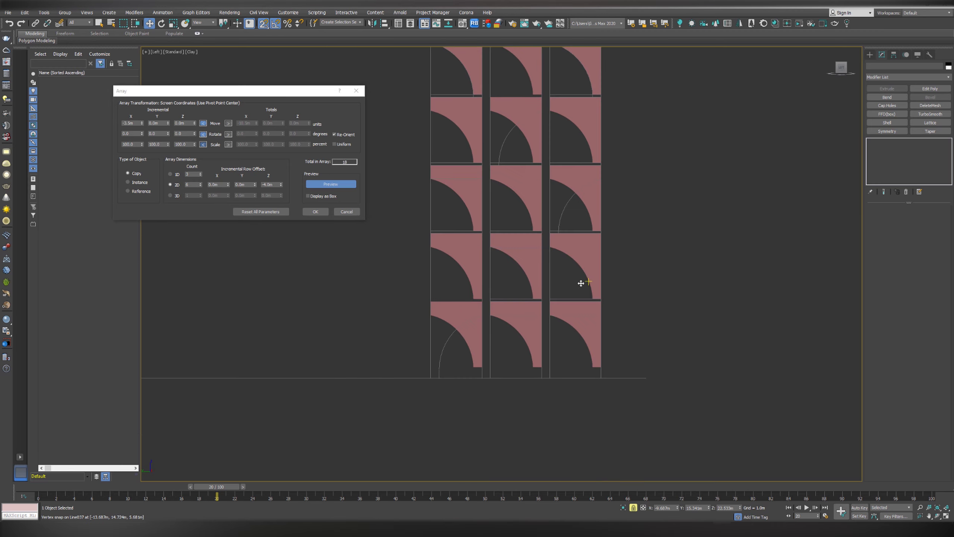
scroll(579, 281, down, 2)
click(322, 212)
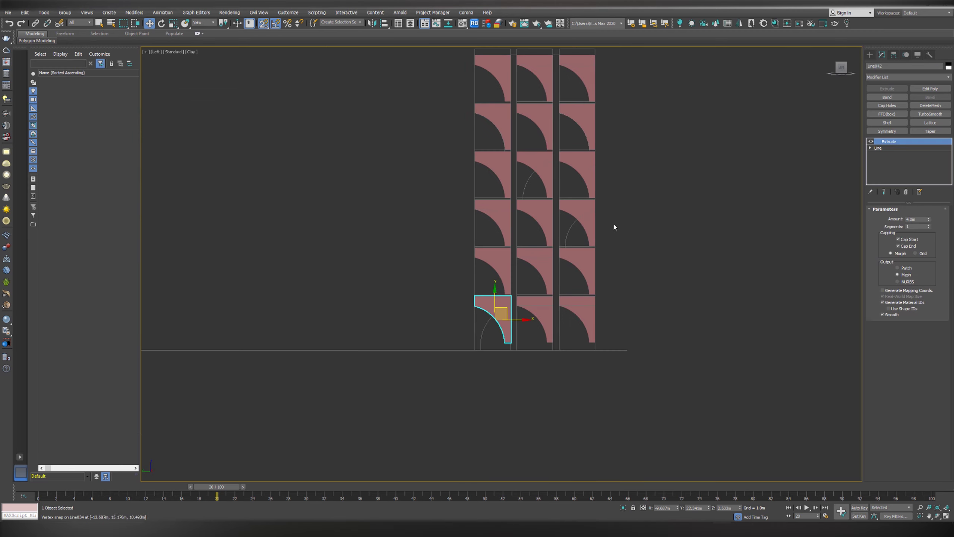
Step: In the Perspective view, clear the selection and unhide all objects so both facades are displayed
key(alt+w)
middle_click(620, 278)
key(alt+w)
middle_drag(620, 278, 706, 266)
click(706, 267)
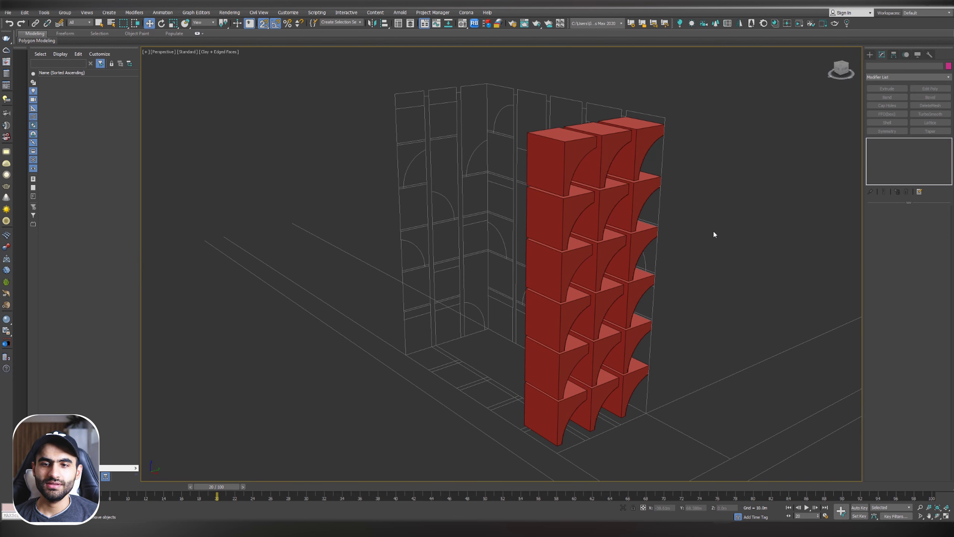
right_click(706, 181)
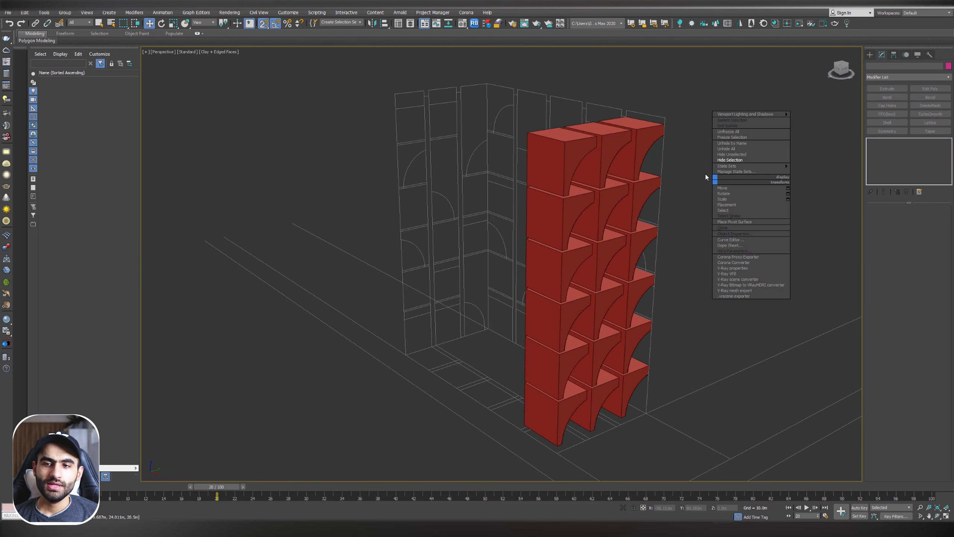
click(718, 149)
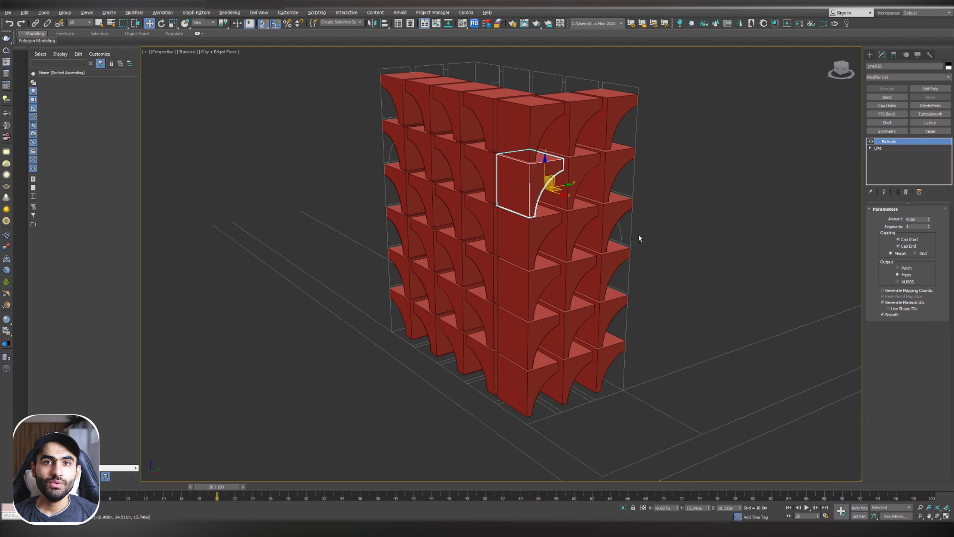
Step: Select all the facade blocks, centre each pivot to its object, and clear the selection
alt+middle_drag(639, 238, 678, 172)
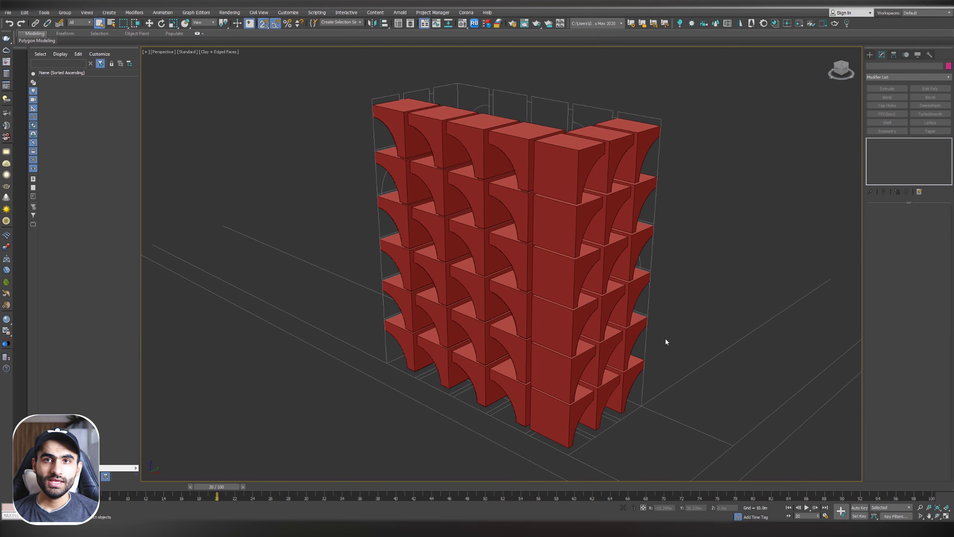
key(ctrl+a)
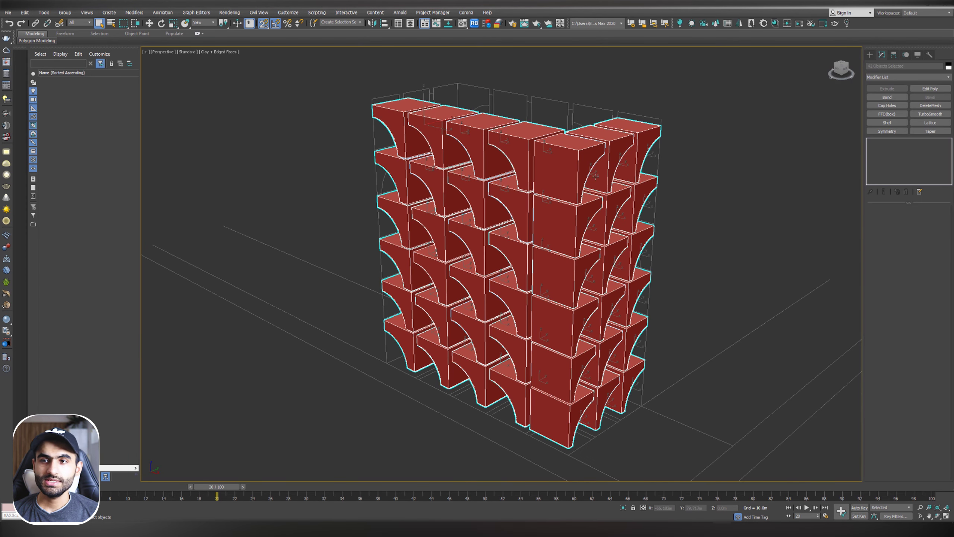
click(894, 55)
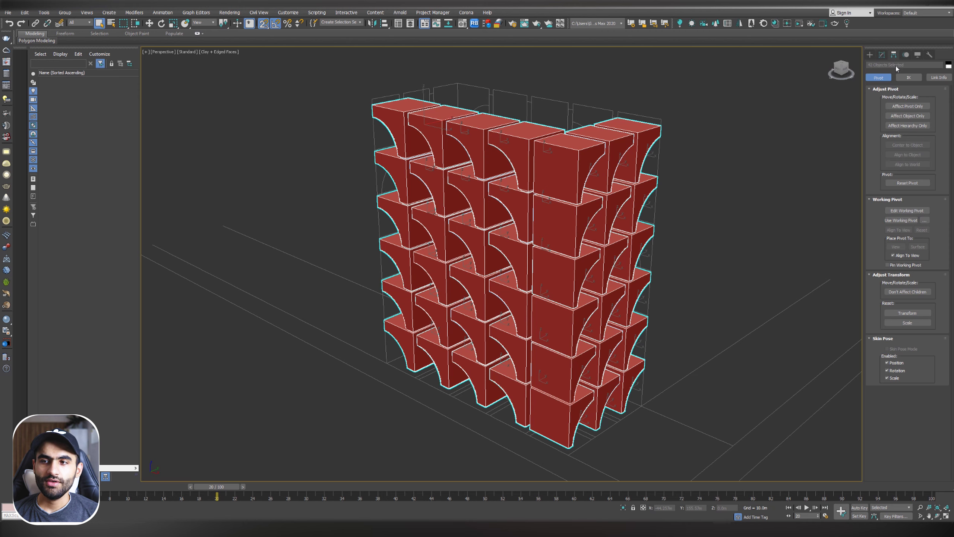
click(906, 107)
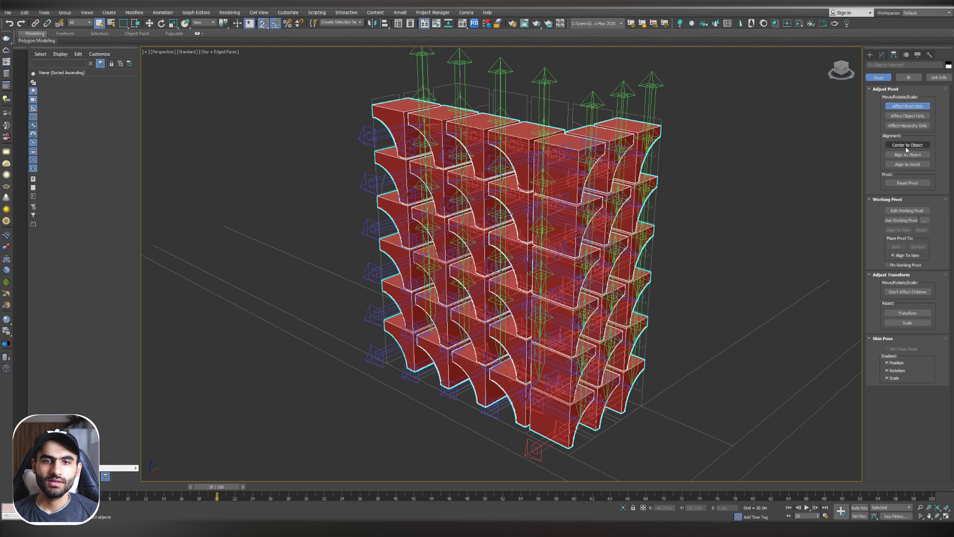
click(906, 146)
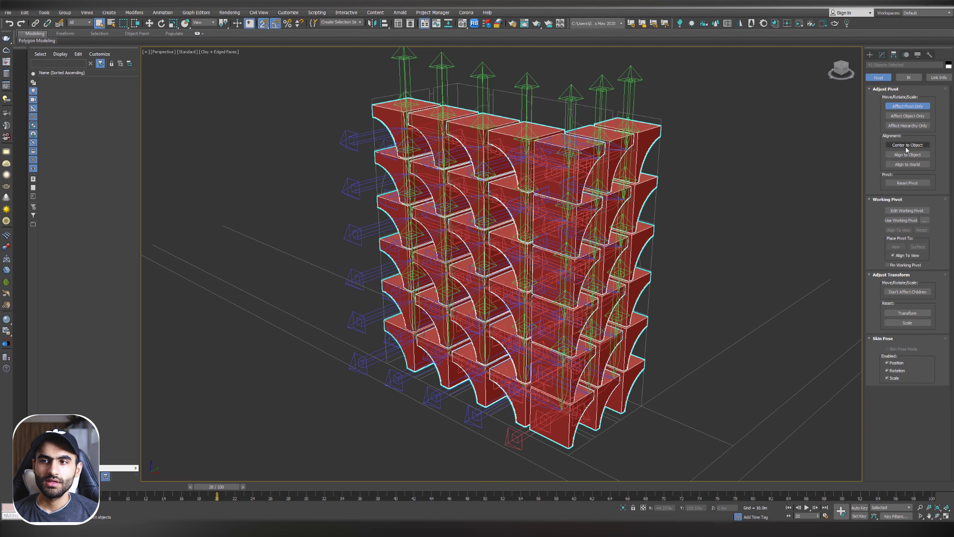
click(870, 55)
click(737, 99)
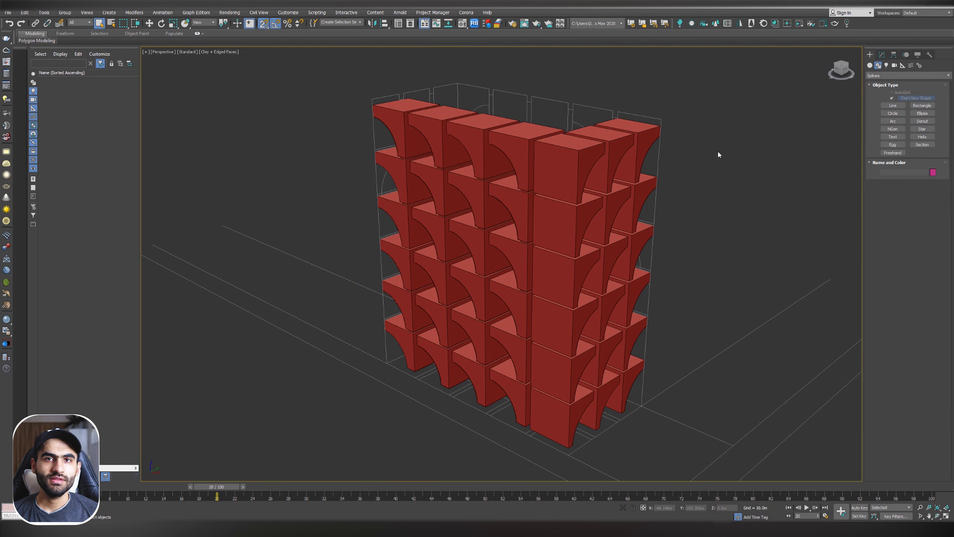
Step: In the Front view, rotate the first column's top block about its vertical axis to reverse its arch
key(f)
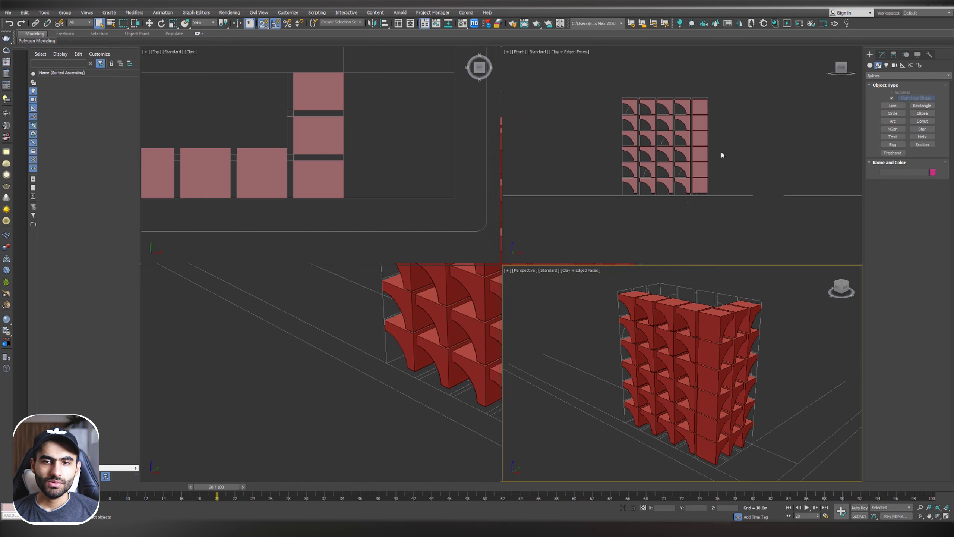
click(440, 170)
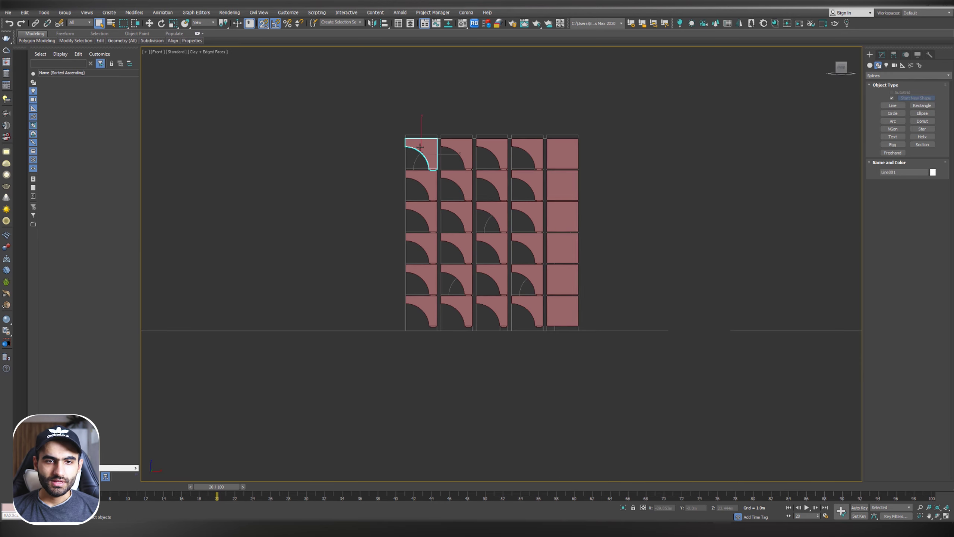
scroll(421, 147, up, 5)
key(e)
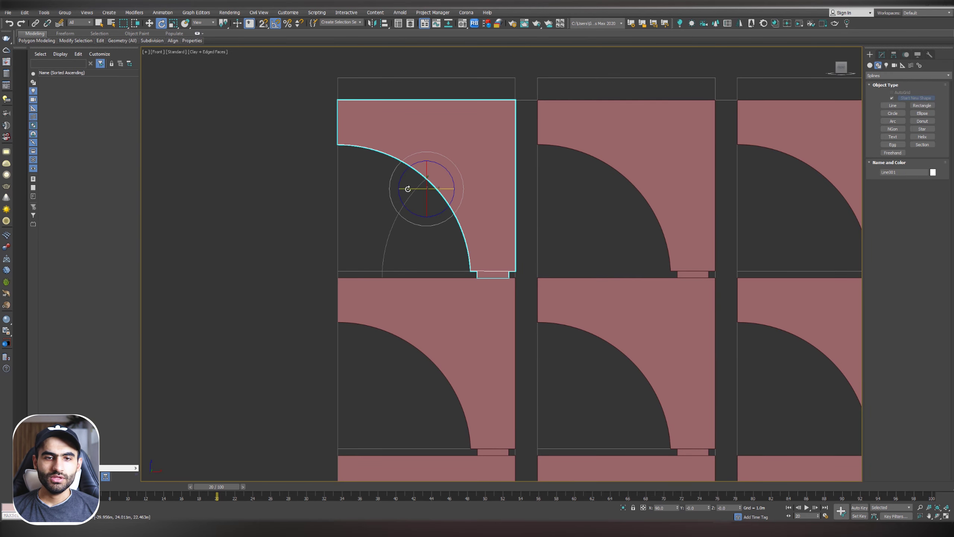
drag(410, 188, 413, 158)
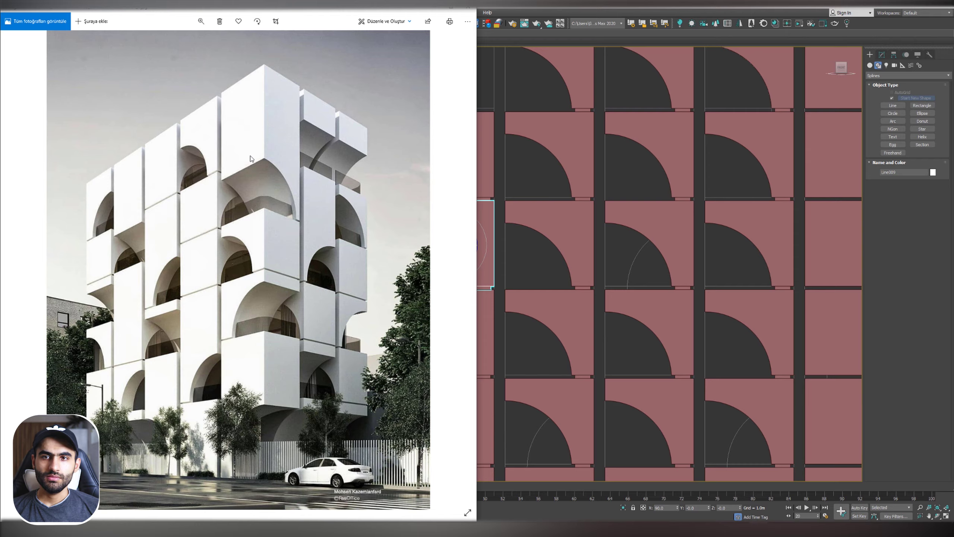
Step: Place 3ds Max beside the reference photo and rotate the first column's third-row block so its curved underside faces front
drag(637, 7, 953, 9)
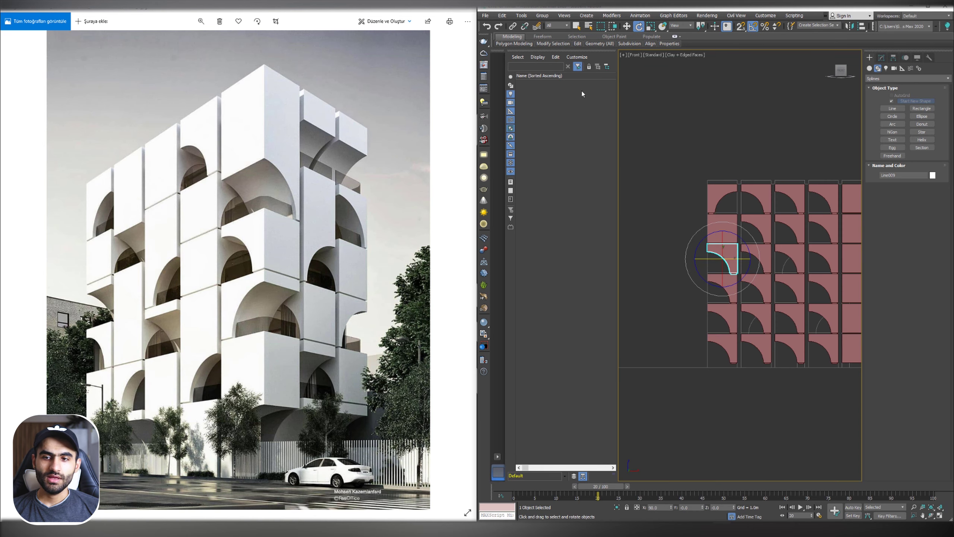
middle_drag(726, 208, 667, 168)
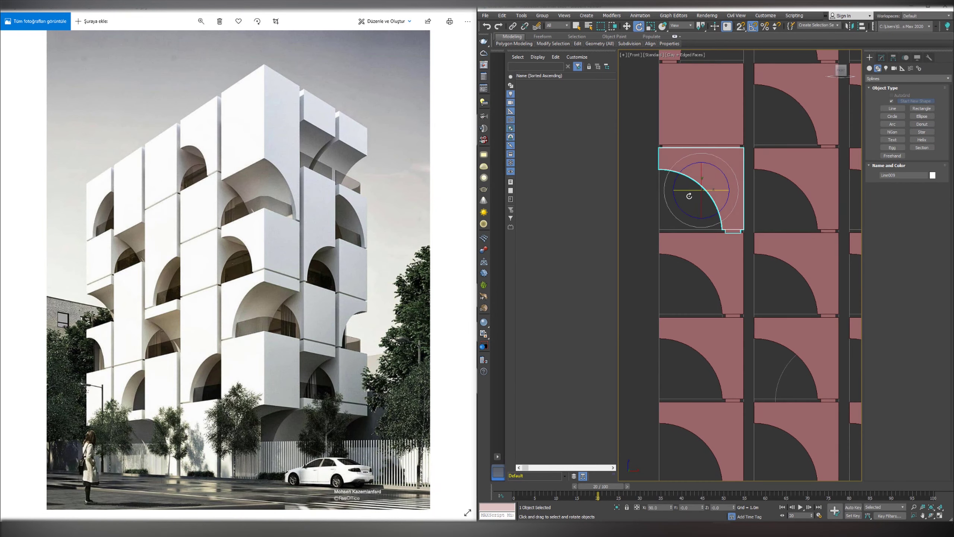
drag(689, 196, 720, 197)
scroll(722, 199, down, 4)
middle_drag(720, 199, 682, 199)
Step: Rotate the first column's fifth-row block about its vertical axis so its flat side faces front
click(670, 265)
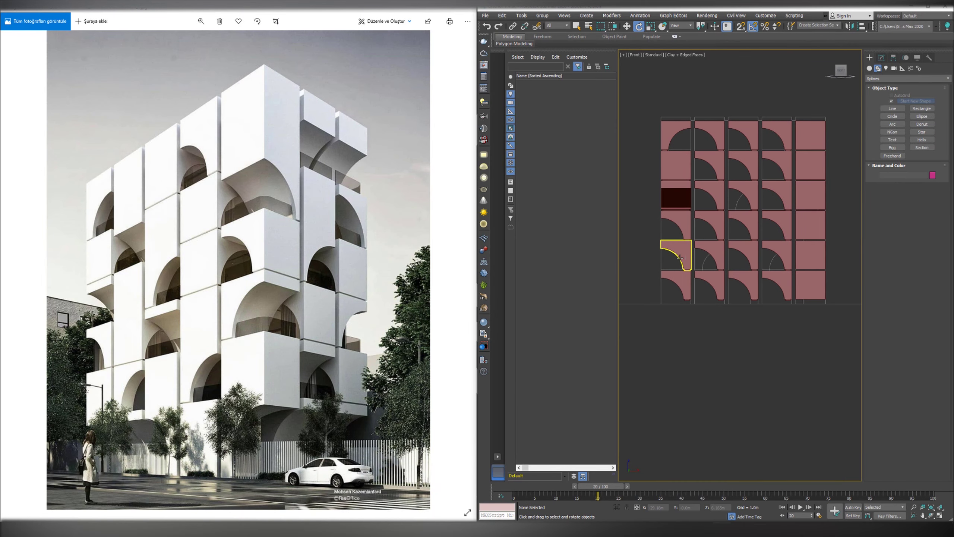
click(682, 264)
scroll(680, 266, up, 4)
drag(690, 237, 722, 238)
scroll(721, 241, down, 4)
Step: Rotate the bottom blocks of the first two columns to show their curved undersides, and reverse the second column's fifth-row arch
middle_drag(721, 240, 674, 240)
click(687, 266)
click(662, 266)
drag(631, 282, 664, 282)
click(691, 266)
drag(680, 281, 714, 281)
click(705, 241)
drag(688, 243, 755, 242)
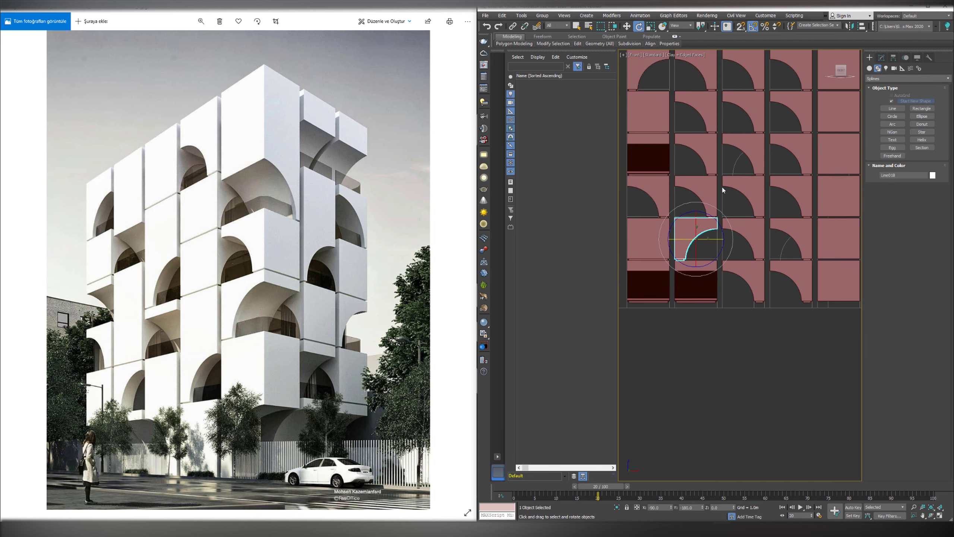
Step: Turn the second column's fourth-row block flat side forward and delete the third-row block above it
middle_drag(722, 190, 736, 241)
click(727, 247)
key(Delete)
Step: Rotate the second column's second-row block 90° so its curved underside faces front, and delete that column's top block
middle_drag(720, 154, 726, 199)
click(726, 197)
drag(699, 209, 735, 211)
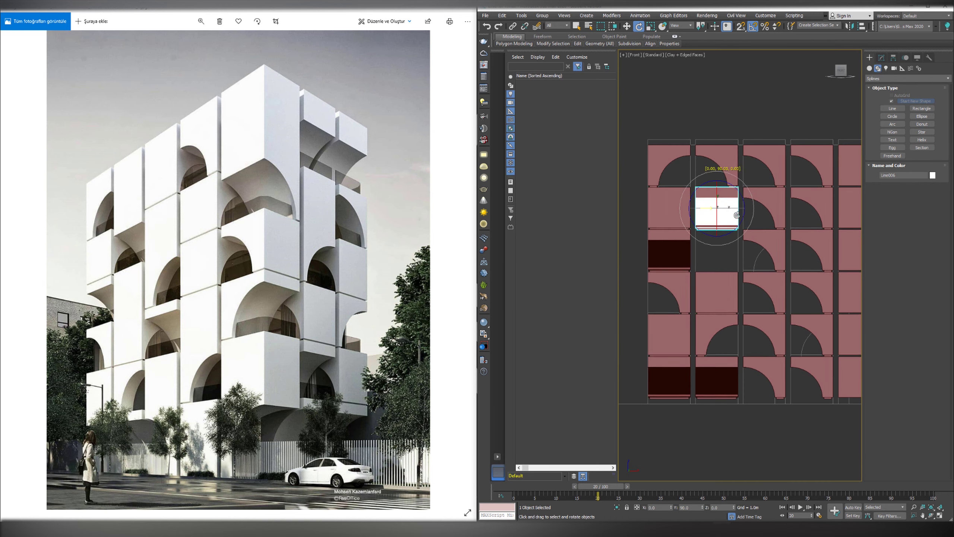
click(725, 159)
key(Delete)
Step: Rotate the third column's top block so its flat side faces front, and delete the second-row block
middle_drag(782, 202, 731, 196)
click(724, 156)
drag(728, 218, 684, 205)
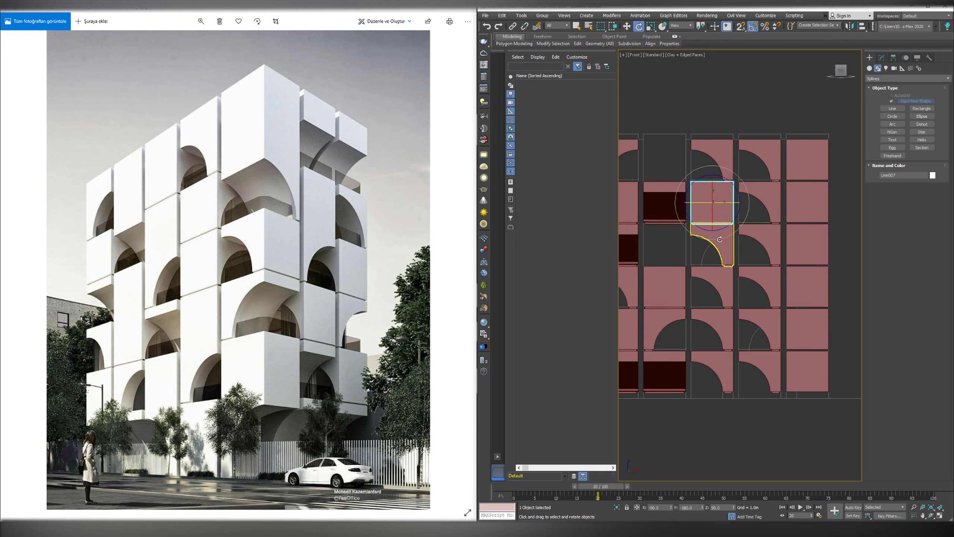
middle_drag(746, 296, 759, 299)
click(726, 158)
drag(706, 163, 742, 163)
click(726, 203)
key(Delete)
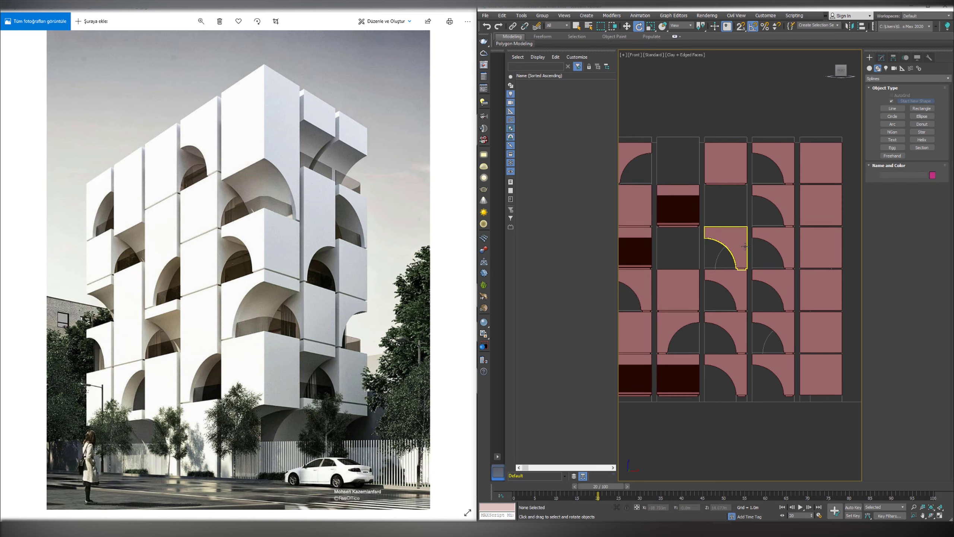
Step: Rotate the third column's third-row block to reverse its arch, and delete that column's fifth-row block
click(727, 240)
drag(706, 248, 759, 249)
middle_drag(731, 325, 729, 312)
key(Delete)
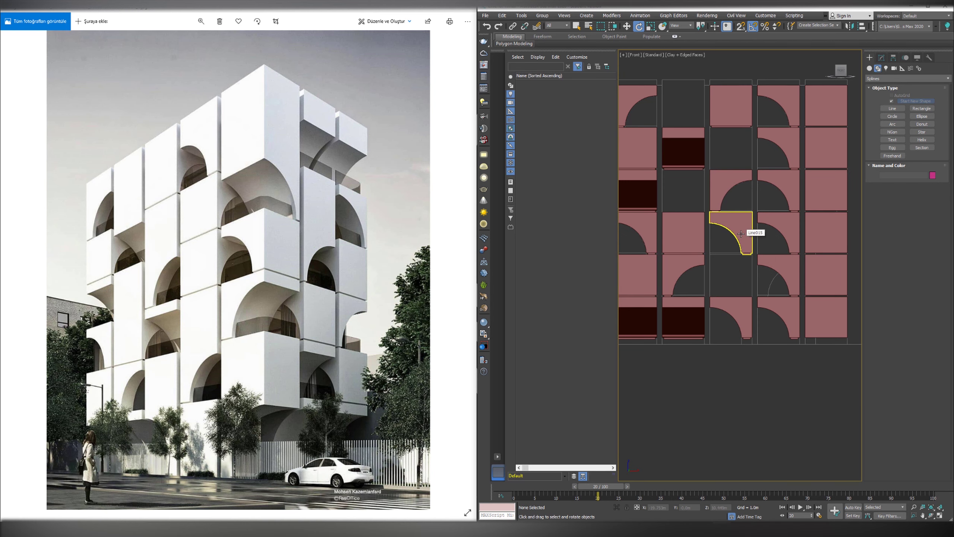
Step: Turn the third column's fourth-row curved underside to the front, and rotate the bottom blocks of the fourth and corner columns
drag(746, 226, 748, 279)
middle_drag(790, 219, 760, 221)
click(799, 316)
drag(780, 318, 821, 319)
click(754, 314)
drag(725, 318, 763, 318)
Step: Turn the fourth column's second-row block flat side forward and rotate the corner column's second-row block to show its curved underside
middle_drag(750, 272, 727, 289)
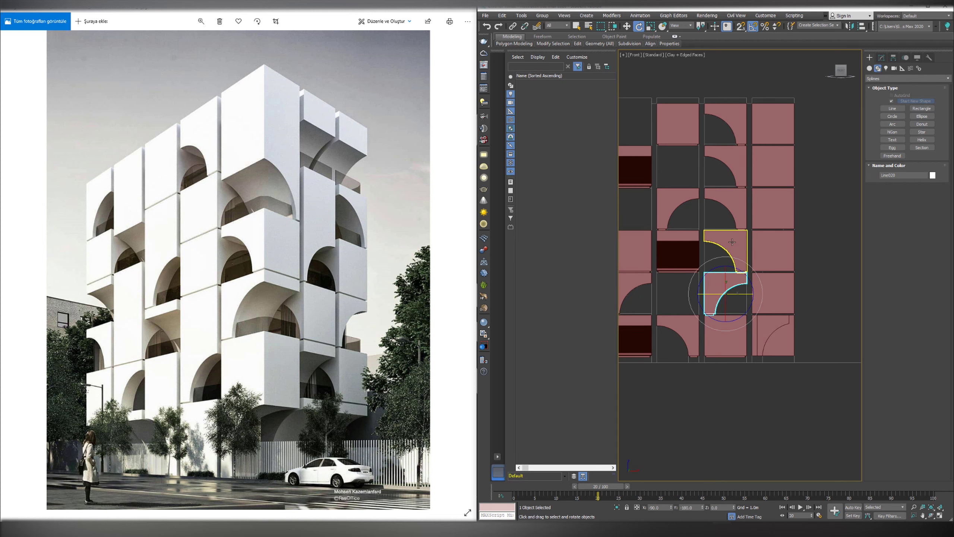
click(729, 170)
middle_drag(792, 179, 729, 194)
click(722, 187)
drag(722, 187, 767, 200)
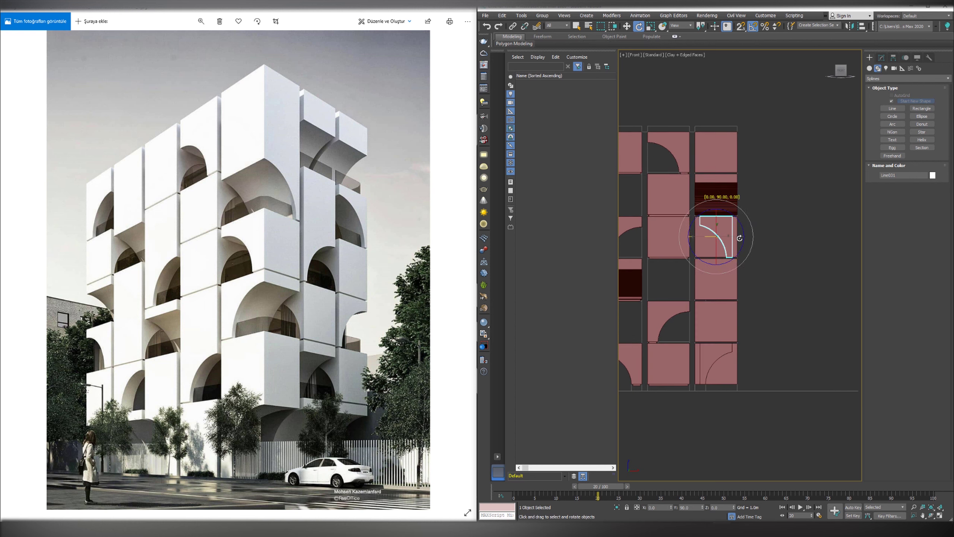
Step: Copy the fourth column's top arched block into the third row of the corner column using snaps
click(675, 144)
key(w)
scroll(684, 137, up, 2)
key(s)
shift+drag(691, 131, 752, 270)
middle_drag(751, 270, 752, 193)
key(s)
key(e)
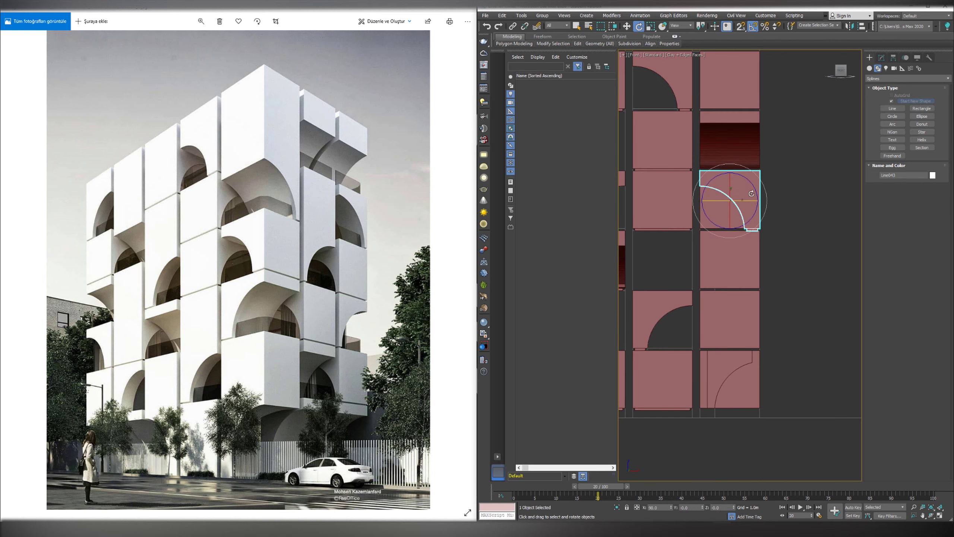
Step: Snap the corner column's third-row block into line, copy it one row down, and rotate the copy to reverse its arch
key(s)
key(w)
mouse_move(759, 170)
mouse_down()
mouse_move(755, 245)
mouse_move(758, 171)
mouse_up()
scroll(752, 215, up, 3)
shift+drag(769, 242, 769, 362)
click(714, 299)
key(s)
key(e)
drag(714, 307, 792, 310)
Step: Replace the corner column's bottom block with a snapped copy of its fourth-row arched block
middle_drag(725, 466, 719, 293)
scroll(719, 293, down, 2)
click(716, 327)
key(Delete)
click(717, 167)
key(w)
key(s)
shift+drag(758, 130, 758, 299)
click(716, 298)
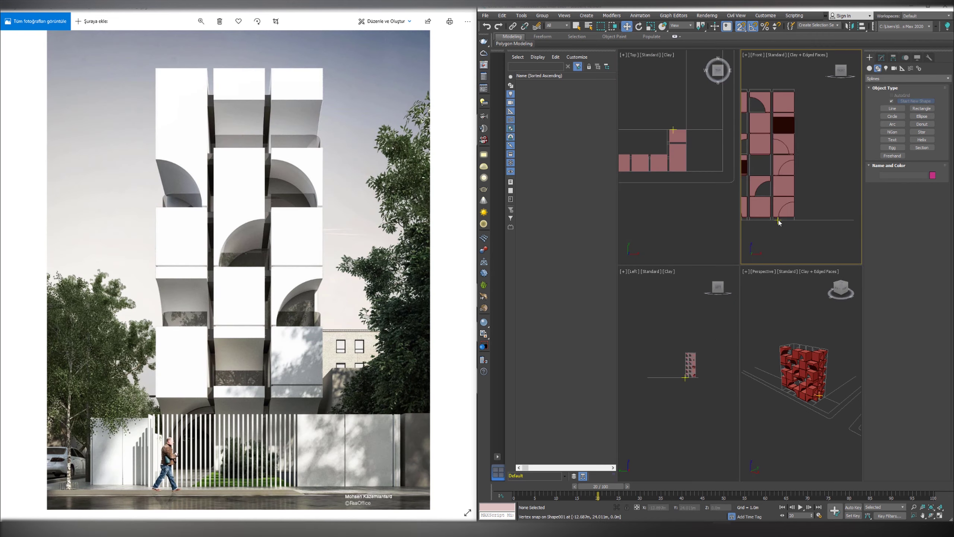
Step: Narrow the object list and the side-facade reference photo so the model viewports get more room
key(alt+w)
drag(618, 86, 551, 86)
click(300, 162)
drag(477, 162, 315, 163)
scroll(593, 144, up, 3)
Step: Switch the Left viewport to the Right view to work on the side facade from outside
click(661, 115)
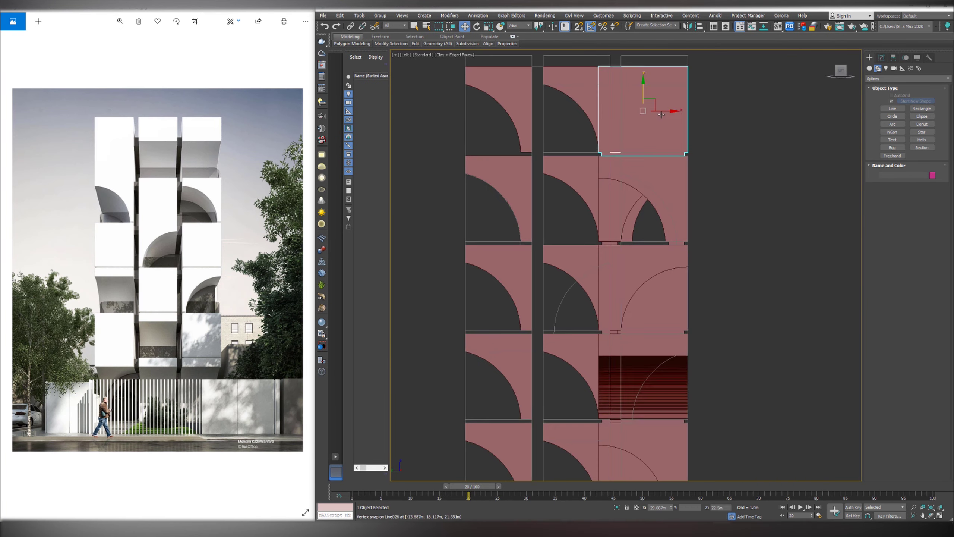
scroll(682, 99, down, 3)
key(alt+w)
middle_click(720, 289)
key(alt+w)
alt+middle_drag(720, 288, 638, 226)
click(640, 210)
key(alt+w)
middle_click(594, 288)
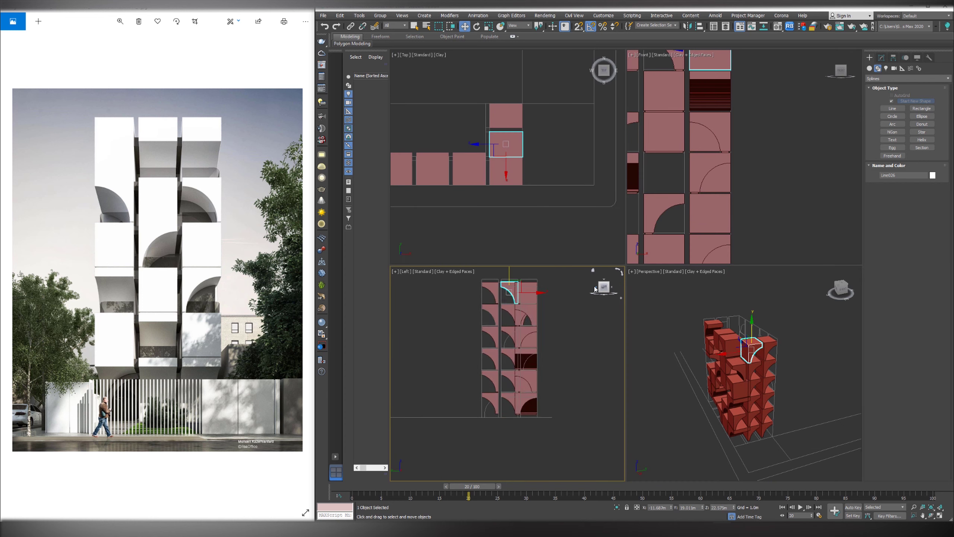
click(595, 287)
click(595, 288)
Step: Rotate the top block of the side facade's rear column so its curved underside faces outward
middle_drag(588, 319, 565, 327)
scroll(564, 311, up, 3)
click(544, 292)
key(e)
drag(559, 298, 522, 302)
key(alt+w)
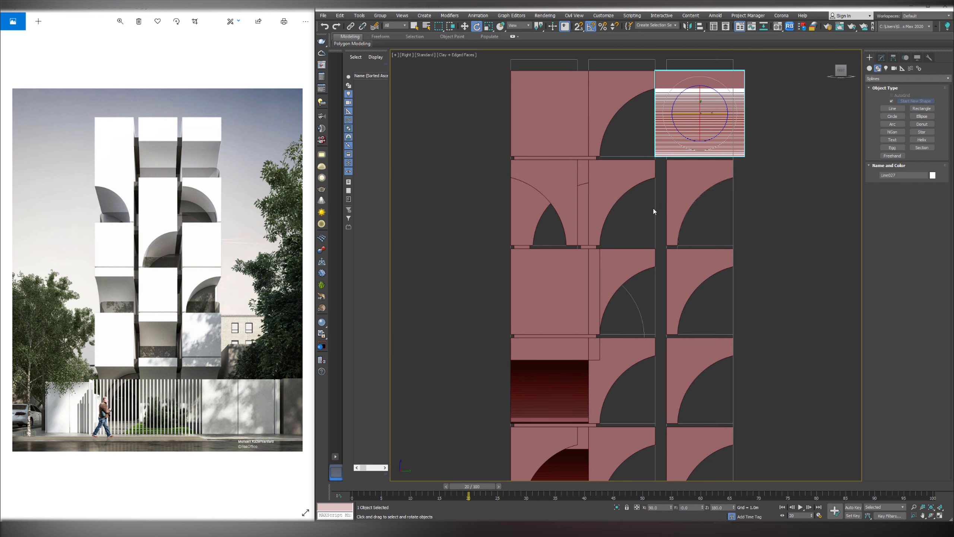
Step: Fit the rotated top block of the side facade's rear column to its column outline
middle_drag(654, 211, 632, 205)
middle_drag(687, 178, 655, 222)
click(881, 57)
middle_drag(660, 119, 604, 145)
scroll(590, 198, up, 3)
key(w)
drag(607, 196, 640, 196)
drag(528, 111, 509, 111)
Step: Rotate the rear column's second-row block on the side facade to reverse its arch
middle_drag(601, 334, 614, 203)
click(614, 203)
key(e)
drag(611, 243, 540, 245)
scroll(611, 325, down, 8)
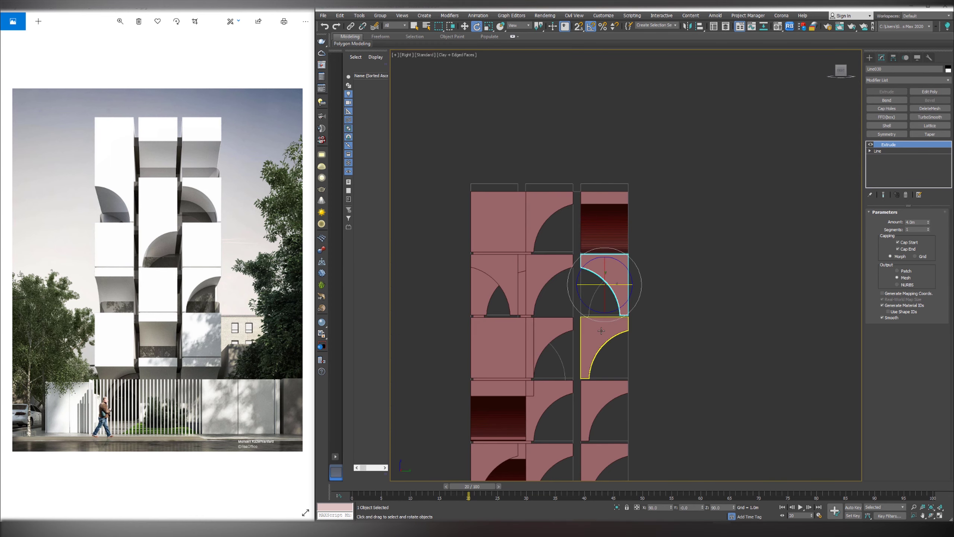
alt+middle_drag(652, 248, 715, 236)
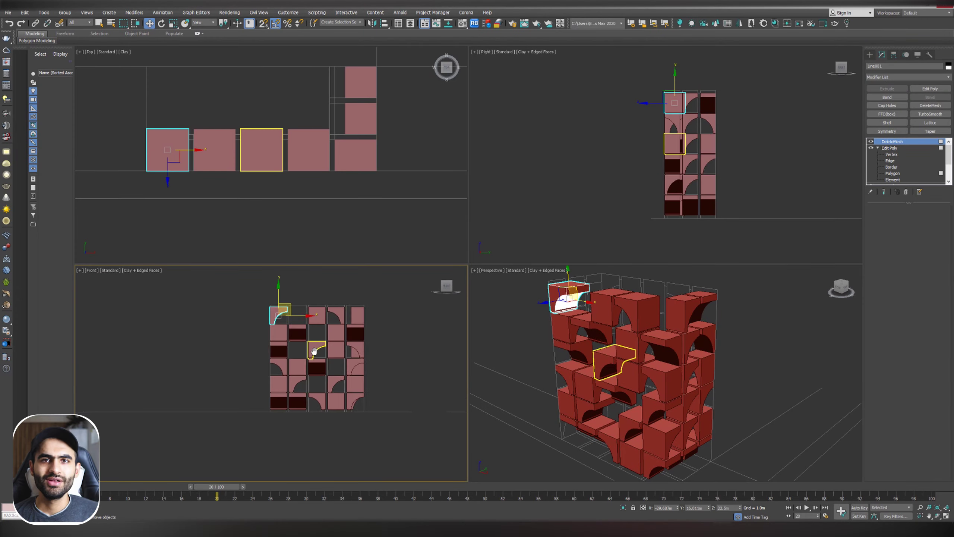
Step: Examine the arrangement of rotated blocks and gaps on both facades in the Front and Right views
click(380, 340)
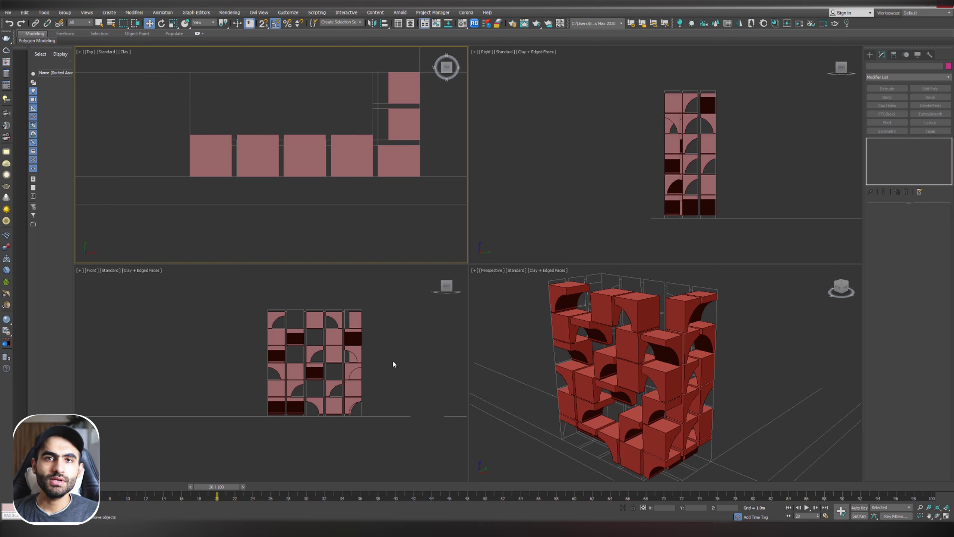
scroll(384, 358, up, 4)
click(196, 298)
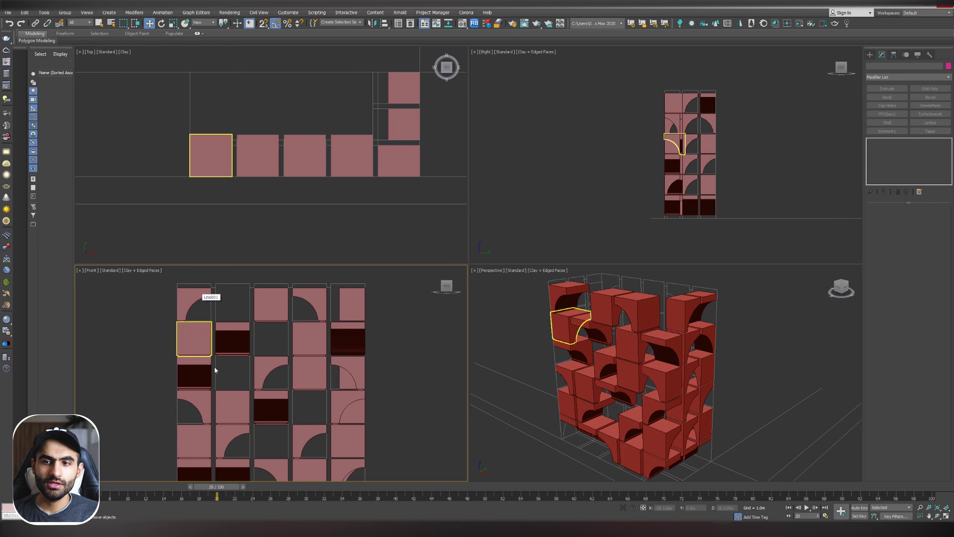
click(267, 398)
middle_drag(267, 397, 261, 378)
click(416, 320)
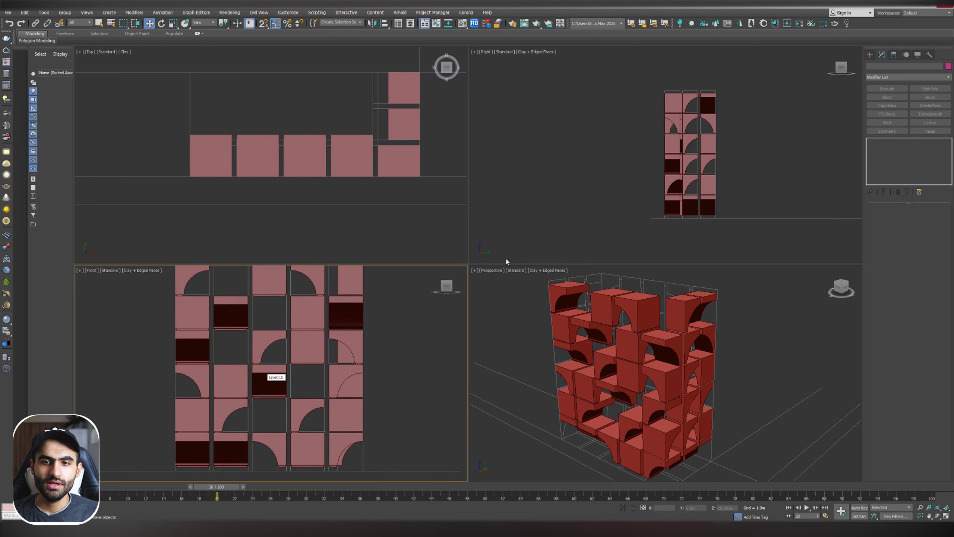
click(742, 149)
scroll(689, 105, up, 6)
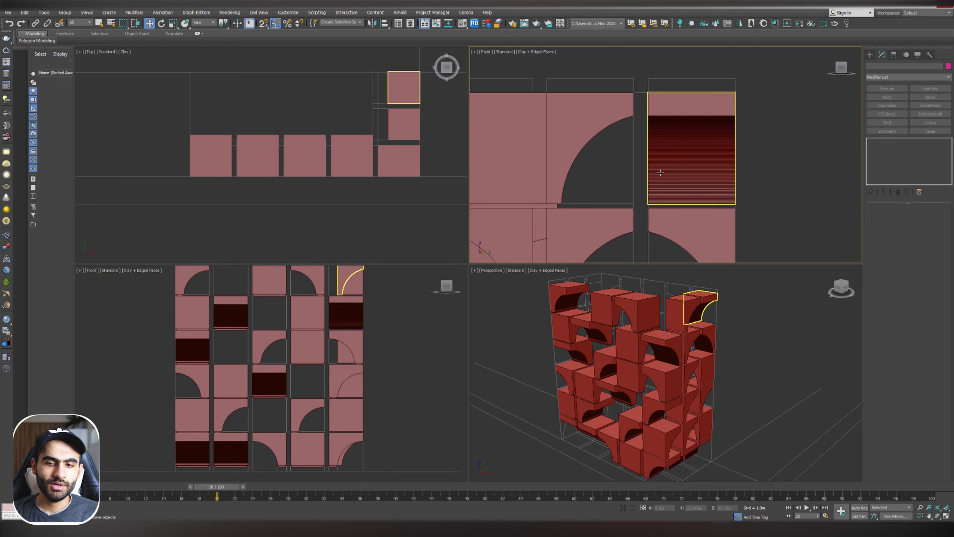
click(583, 139)
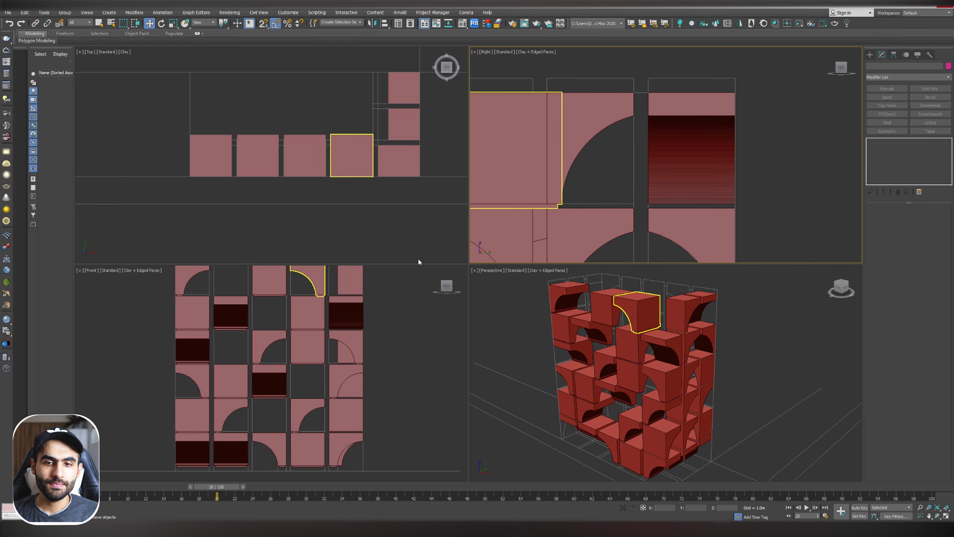
Step: Compare the facade blocks in the Perspective view with the reference photo, and examine the bottom row in the Front view
key(alt+w)
middle_drag(466, 252, 541, 294)
click(442, 233)
middle_drag(441, 234, 546, 225)
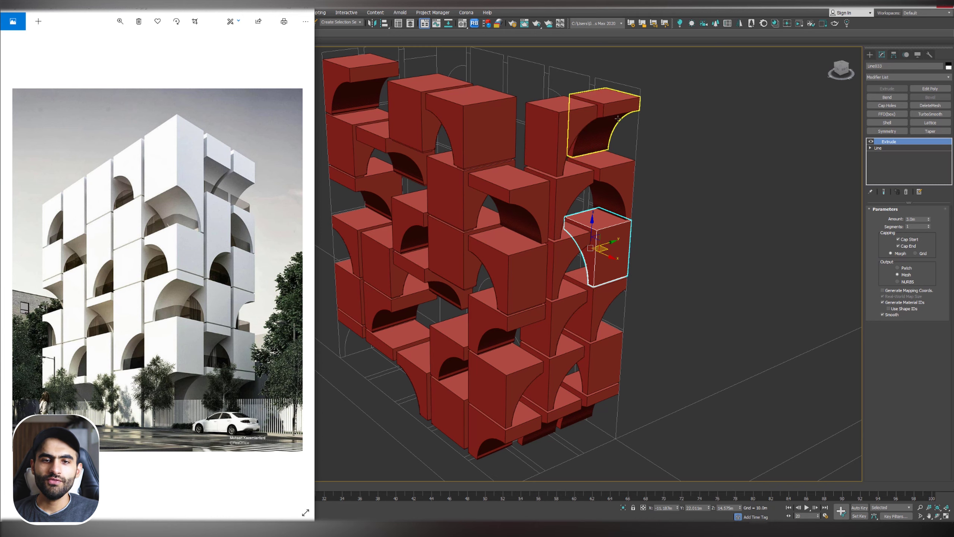
click(732, 147)
middle_drag(465, 153, 557, 225)
alt+middle_drag(556, 226, 492, 187)
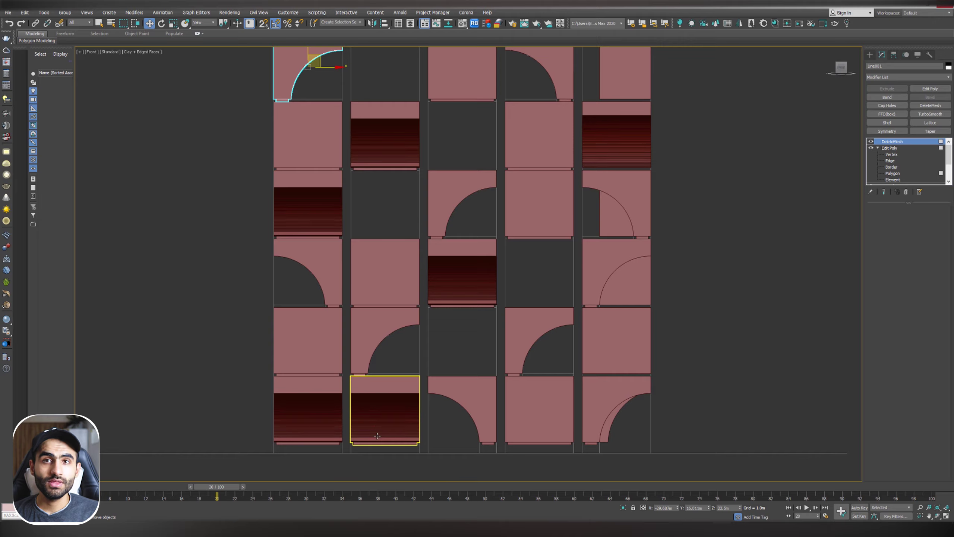
middle_drag(376, 432, 333, 291)
scroll(419, 306, up, 3)
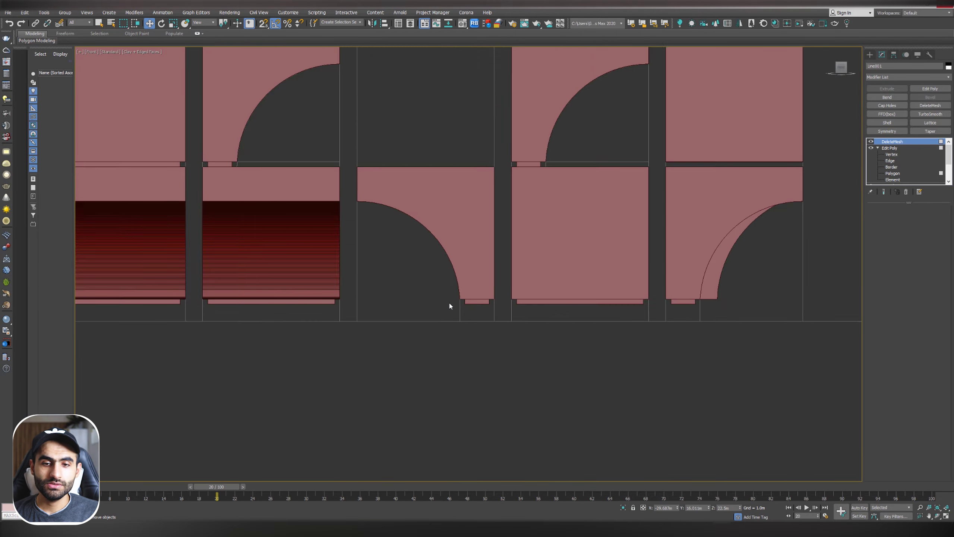
Step: Add an Edit Poly modifier to the top arched block in the front facade's first column
scroll(450, 306, up, 3)
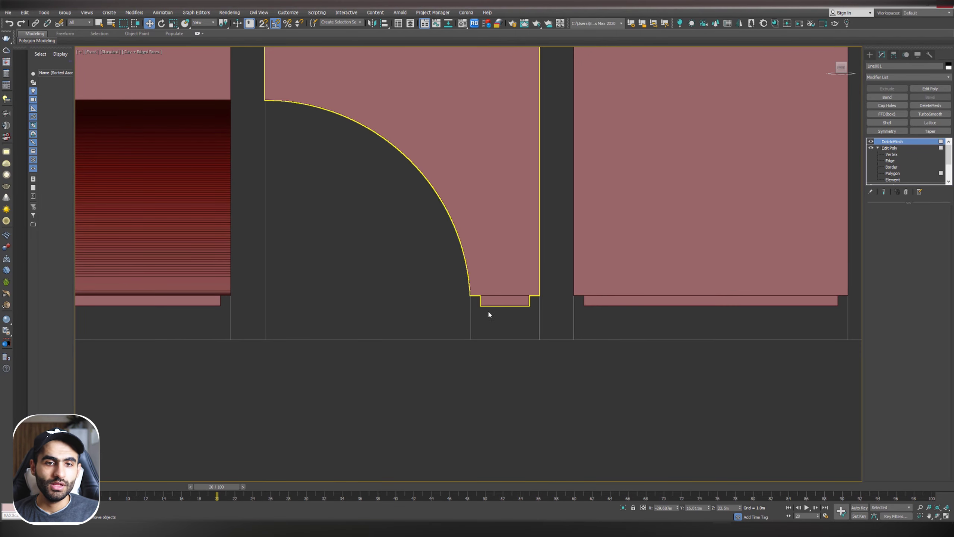
scroll(460, 326, down, 6)
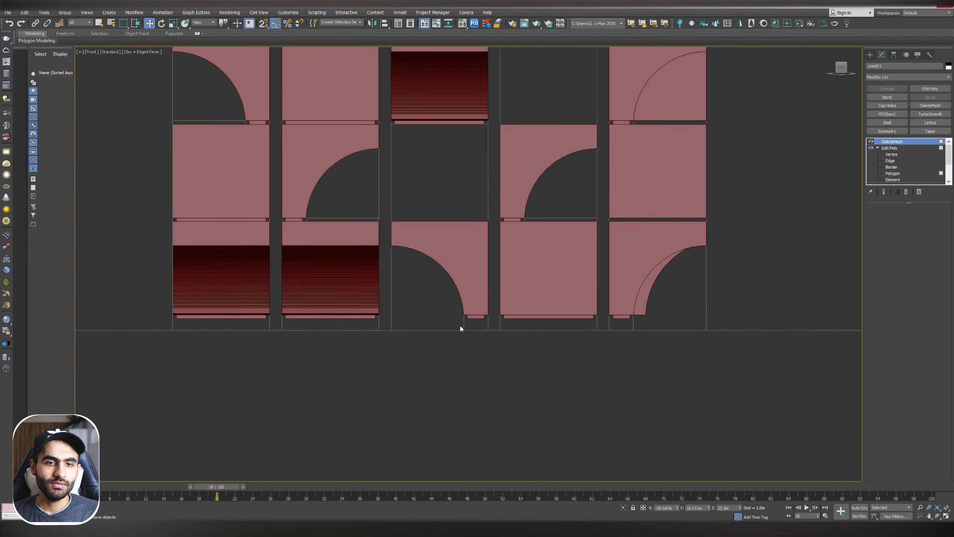
middle_drag(394, 200, 405, 321)
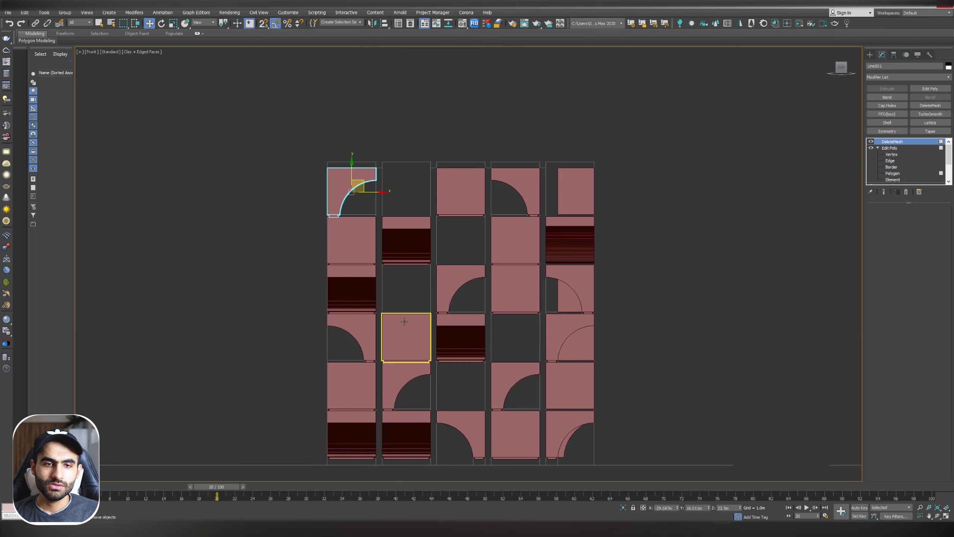
click(441, 225)
scroll(350, 169, up, 6)
click(350, 169)
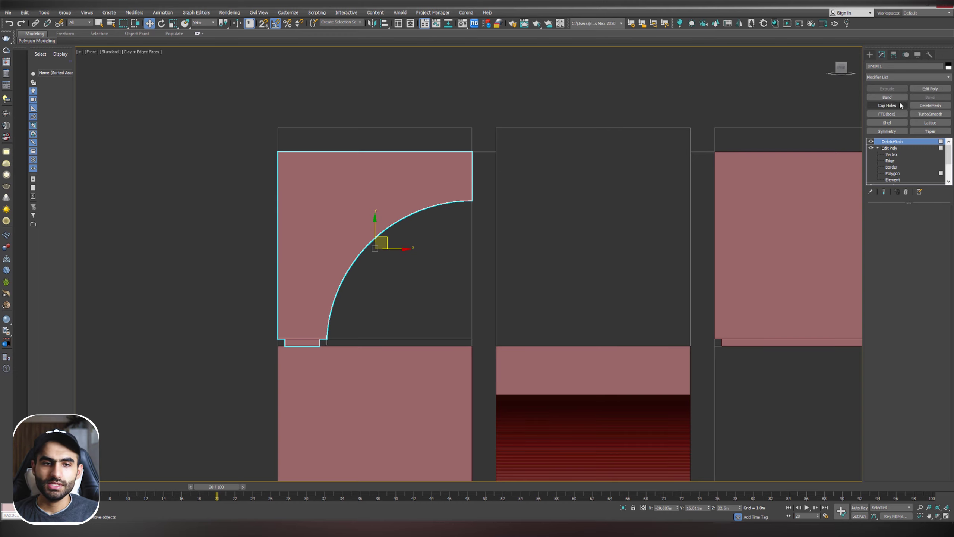
click(925, 89)
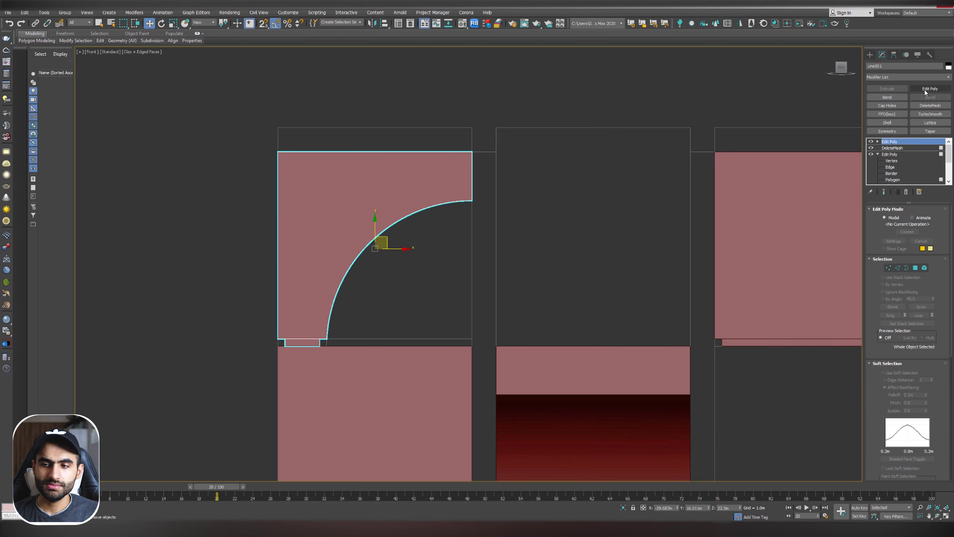
Step: Raise the top vertices of the first column's top block, snapping them to the upper edge of the column outline
click(889, 268)
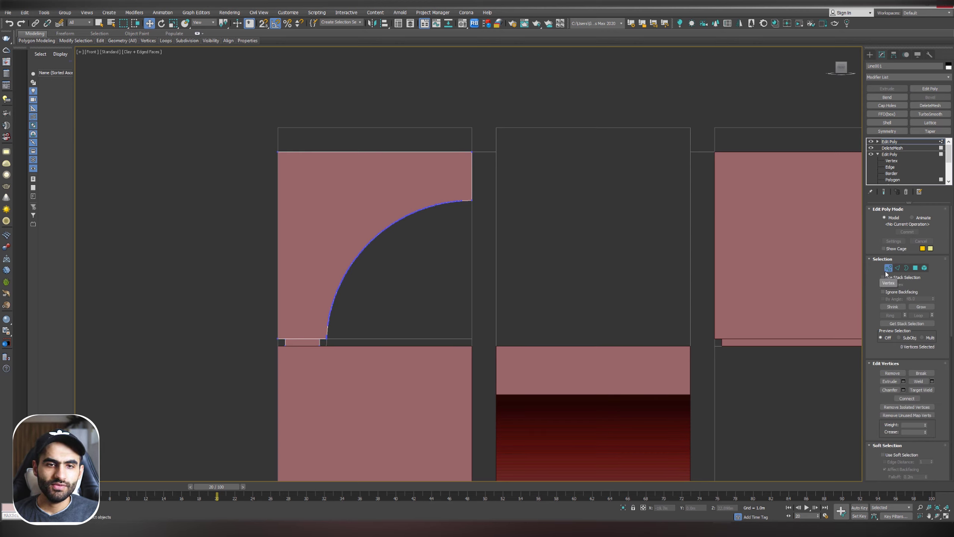
drag(221, 100, 220, 98)
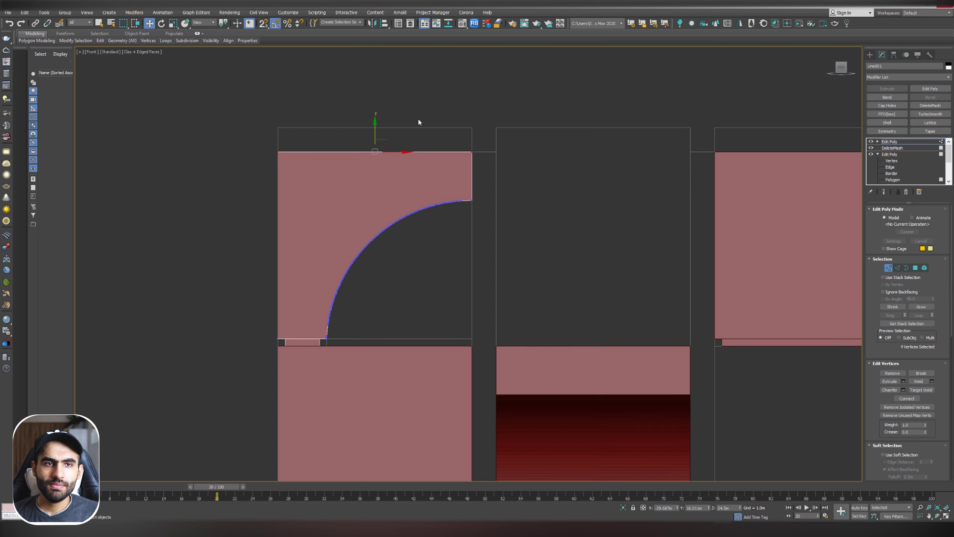
middle_drag(431, 124, 457, 160)
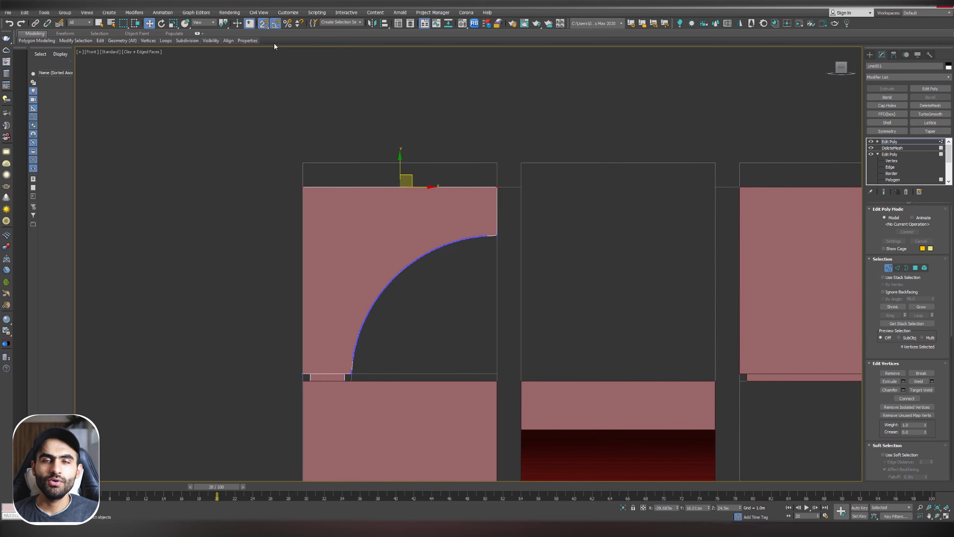
click(264, 24)
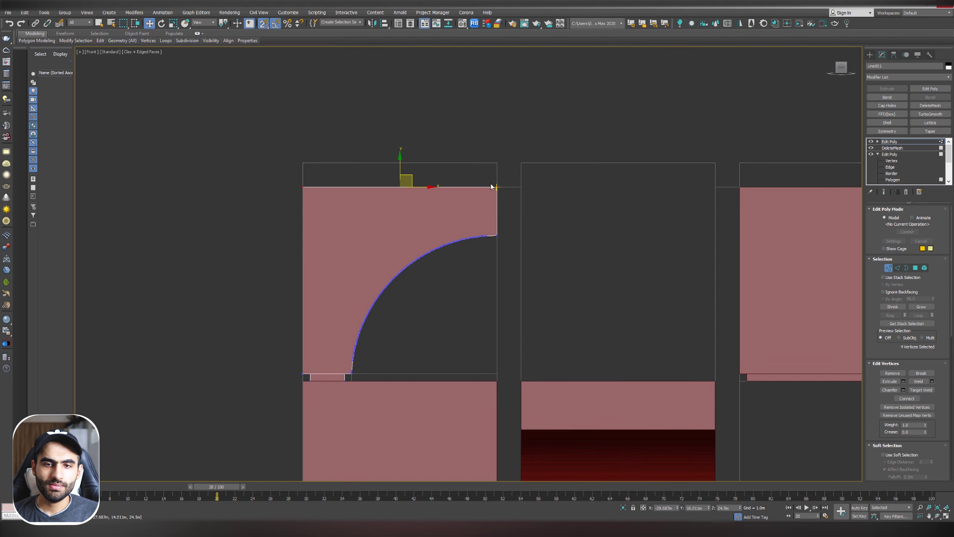
drag(406, 181, 407, 155)
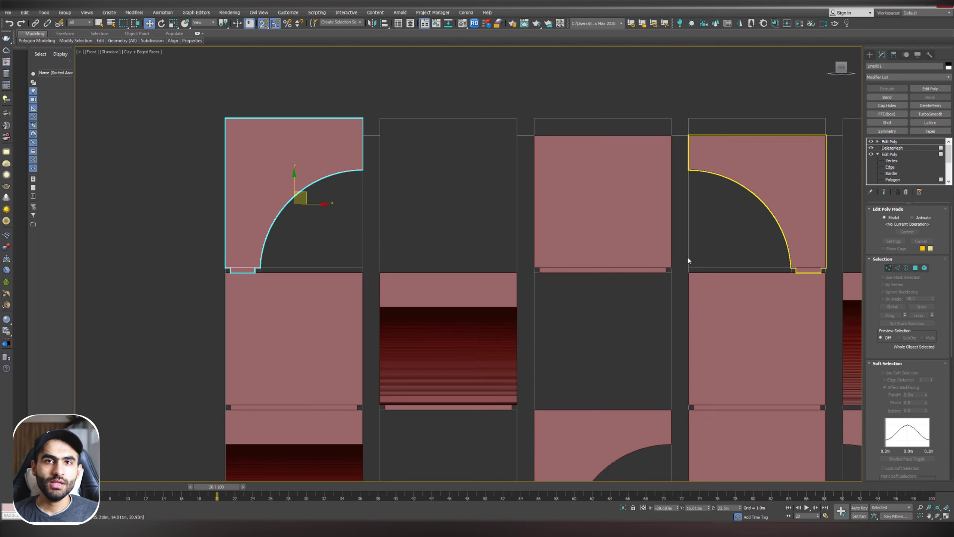
click(464, 297)
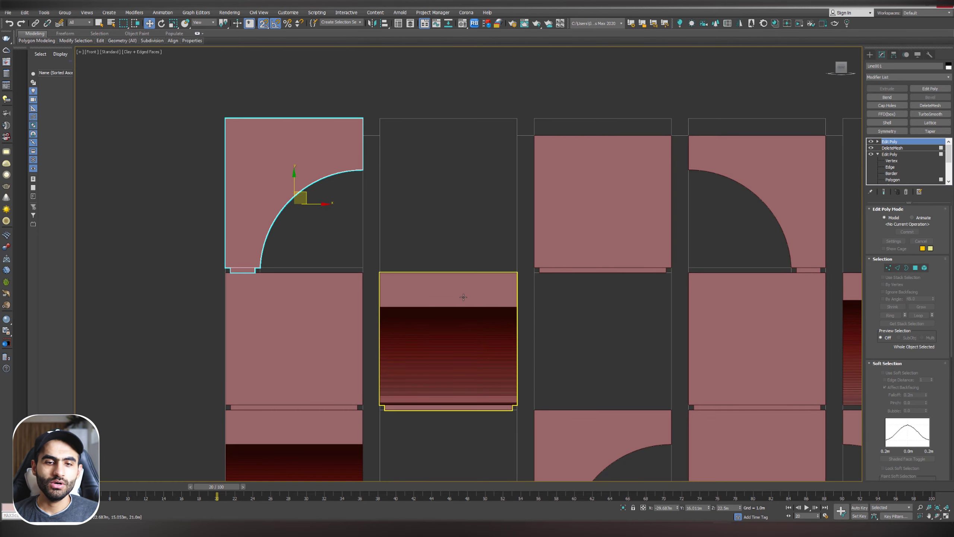
Step: Extend the second column's second-row block up through the empty top cell by snapping its top vertices to the outline's upper edge
click(420, 292)
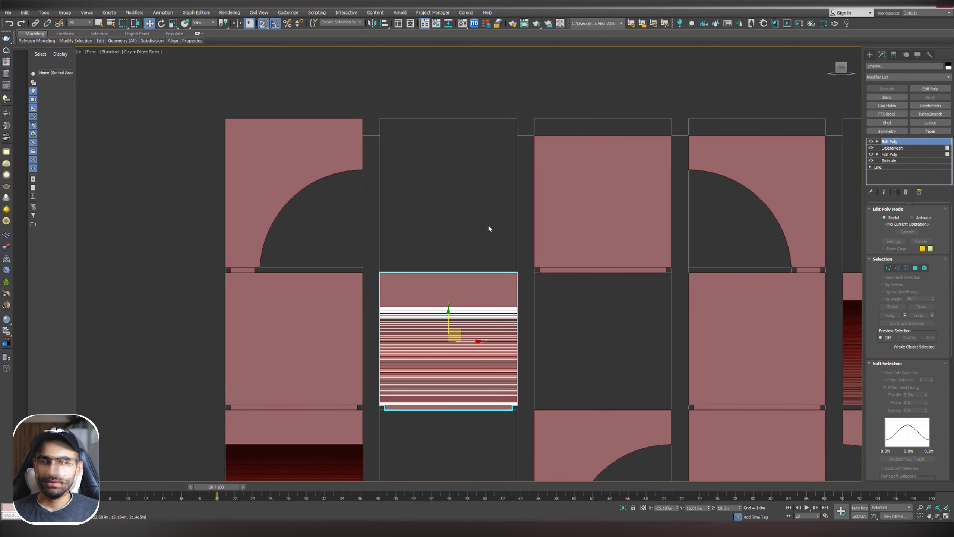
click(888, 267)
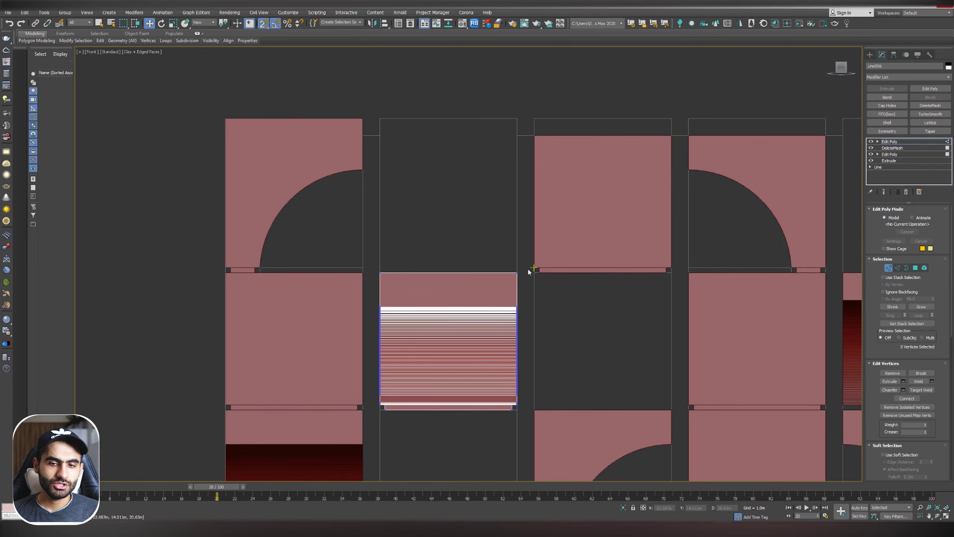
scroll(532, 273, up, 2)
middle_drag(359, 296, 357, 348)
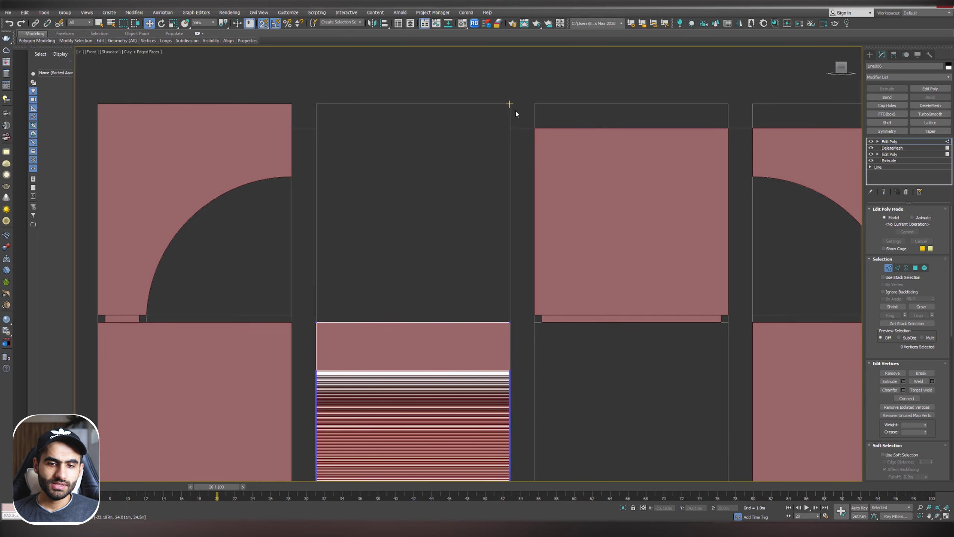
drag(288, 270, 288, 272)
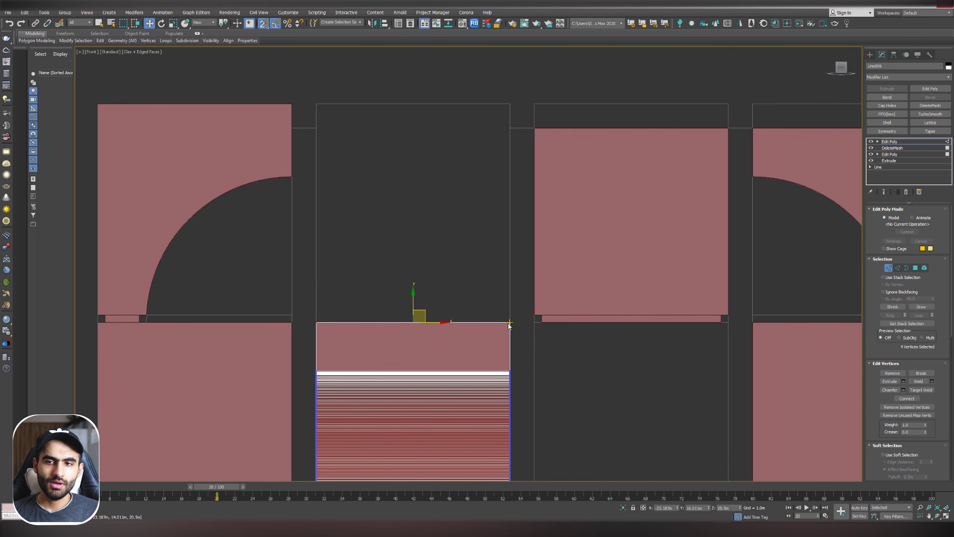
drag(510, 324, 512, 104)
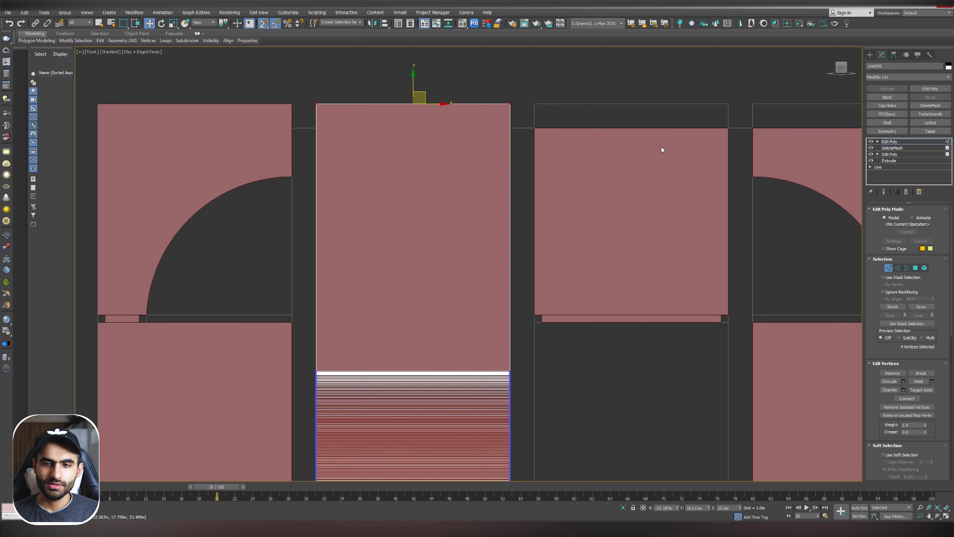
middle_drag(661, 149, 532, 235)
click(887, 266)
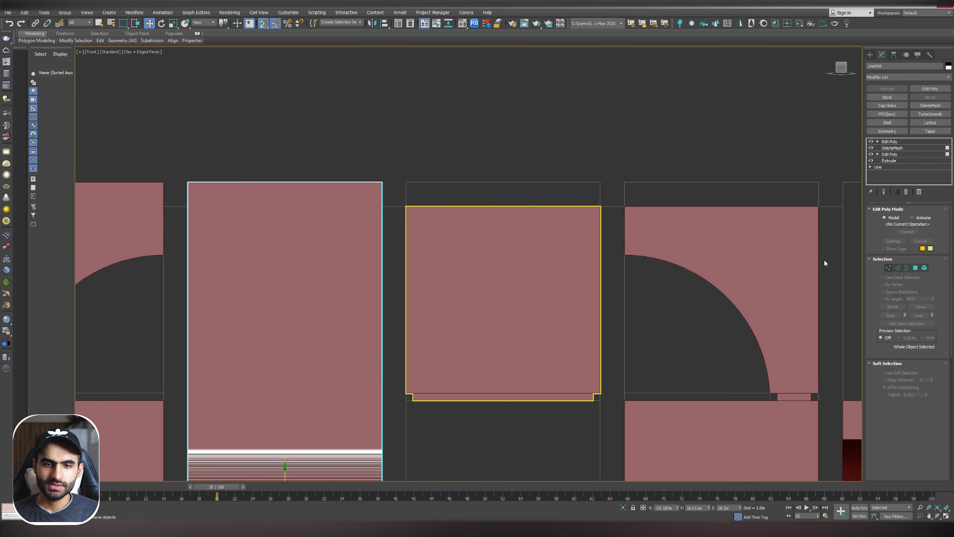
Step: Raise the third column's top block to the column outline's upper edge by moving its top vertices
click(592, 235)
click(889, 268)
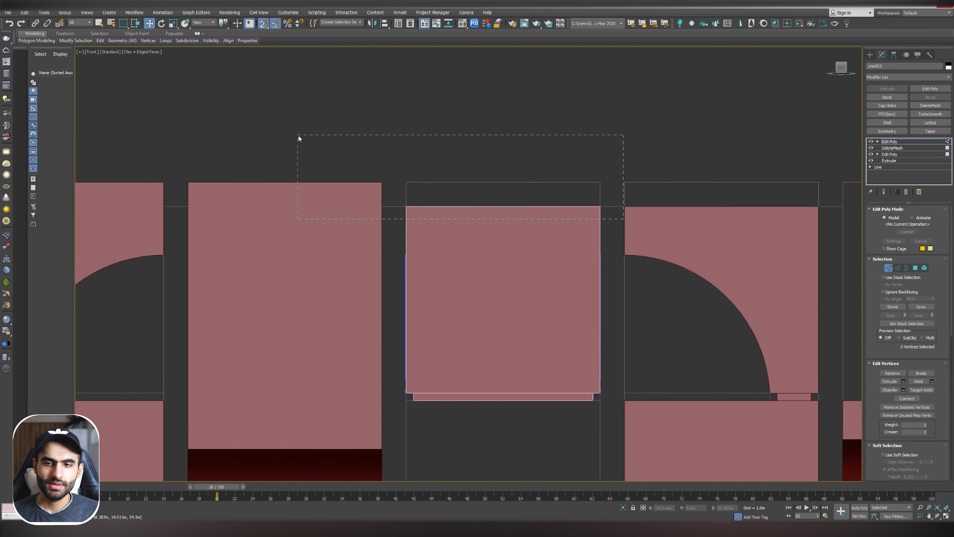
drag(601, 208, 601, 183)
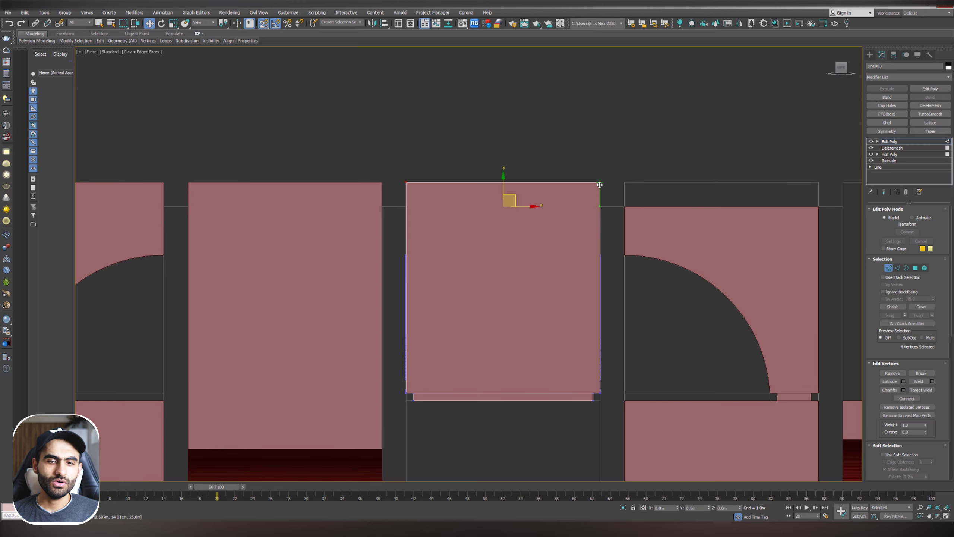
scroll(632, 203, down, 4)
middle_drag(753, 231, 638, 186)
middle_drag(520, 264, 434, 277)
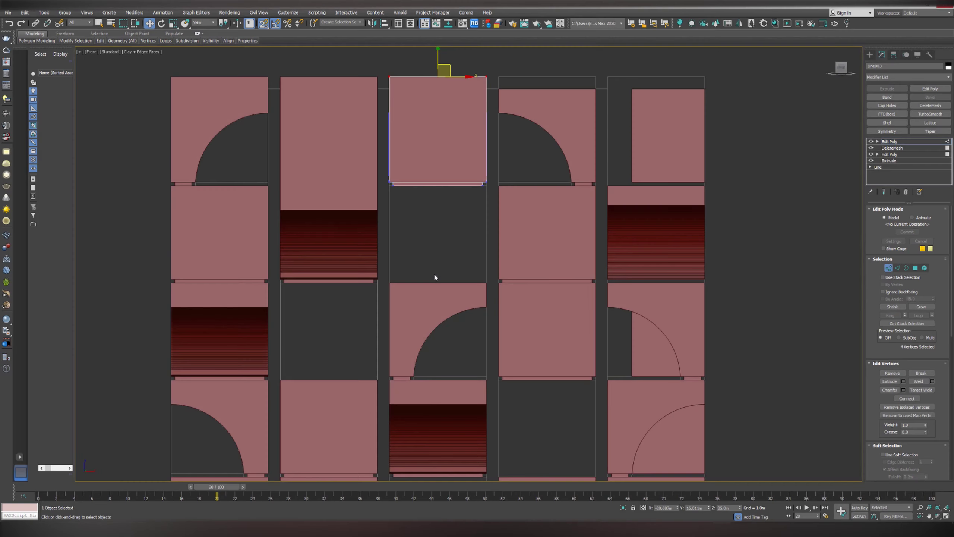
key(1)
Step: Extend the third column's third-row arched block up through the gap to meet the base of the top block
click(429, 286)
key(1)
drag(357, 247, 504, 297)
drag(438, 260, 486, 182)
middle_drag(375, 300, 476, 223)
key(1)
Step: Extend the second column's fourth-row block up through the empty third-row cell to meet the block above
click(447, 348)
key(1)
drag(503, 315, 365, 278)
drag(431, 278, 480, 202)
scroll(462, 243, down, 4)
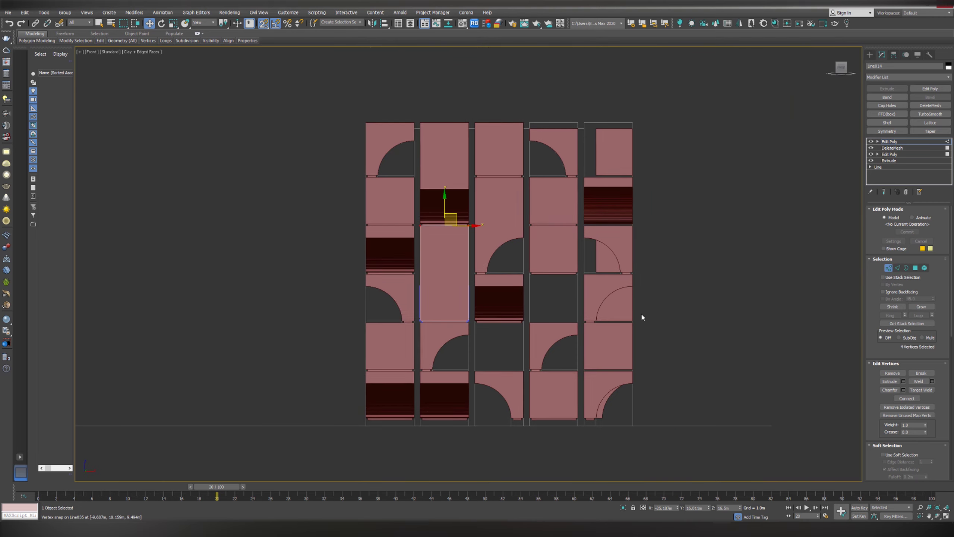
scroll(398, 306, up, 6)
key(1)
Step: Extend the third column's bottom arched block up through the empty fifth-row cell to meet the fourth-row block
click(439, 305)
scroll(439, 305, down, 4)
click(482, 342)
scroll(484, 334, up, 3)
key(1)
drag(507, 320, 507, 127)
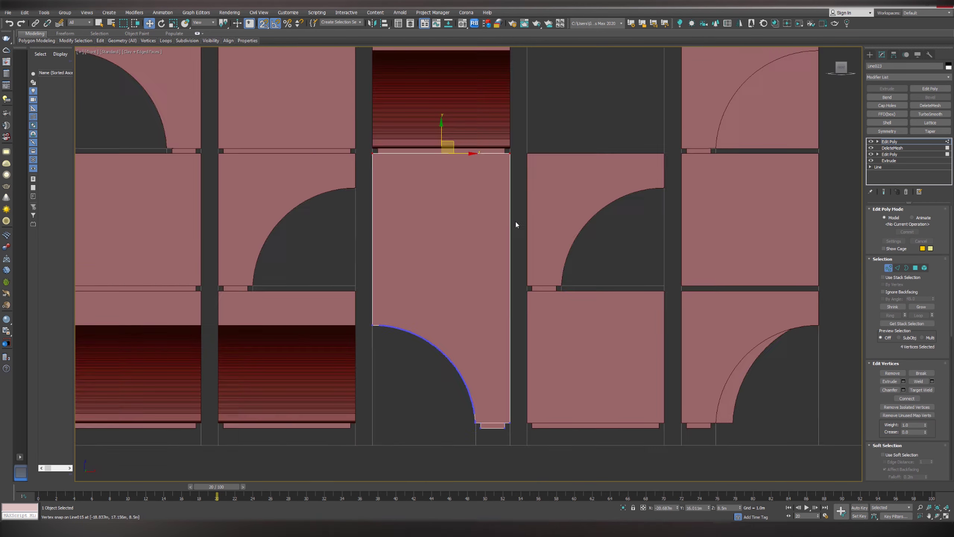
middle_drag(515, 220, 391, 313)
key(1)
Step: Extend the fourth column's fifth-row arched block up through the empty fourth-row cell to meet the third-row block
click(456, 279)
key(1)
scroll(497, 159, up, 2)
drag(521, 323, 521, 127)
scroll(500, 181, down, 7)
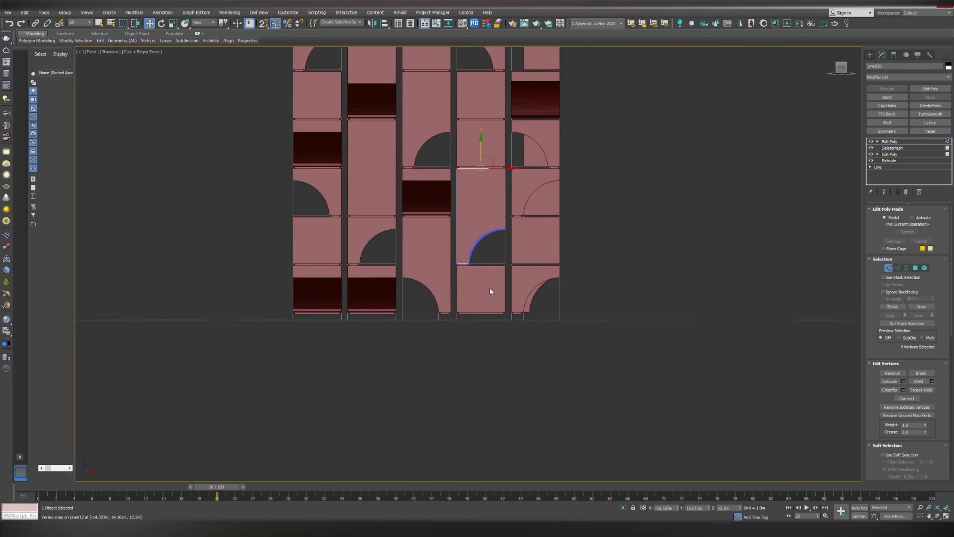
scroll(406, 308, up, 4)
key(1)
Step: Raise the top vertices of the fifth column's second-row block to the column outline's upper edge
scroll(489, 188, up, 4)
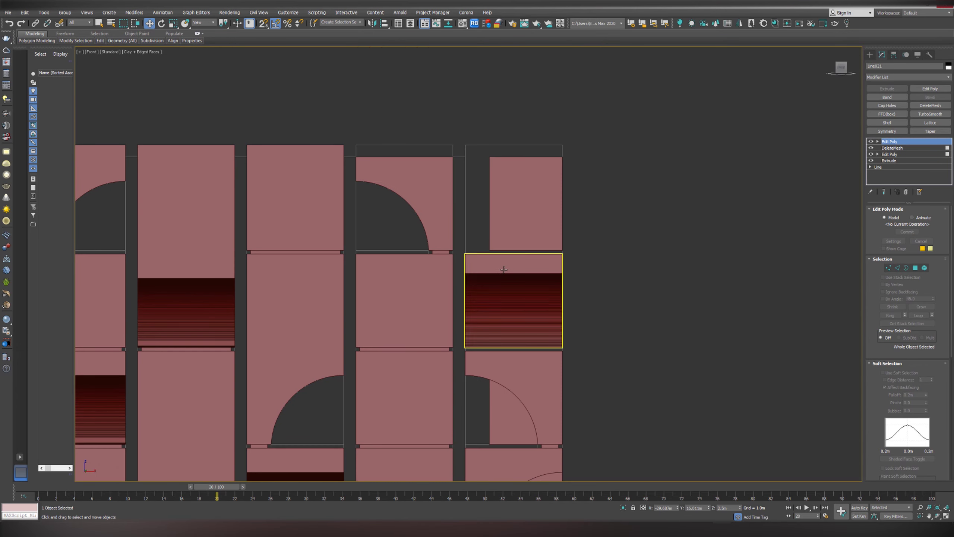
click(515, 301)
key(1)
drag(633, 260, 450, 237)
scroll(553, 199, up, 3)
key(s)
drag(566, 339, 567, 129)
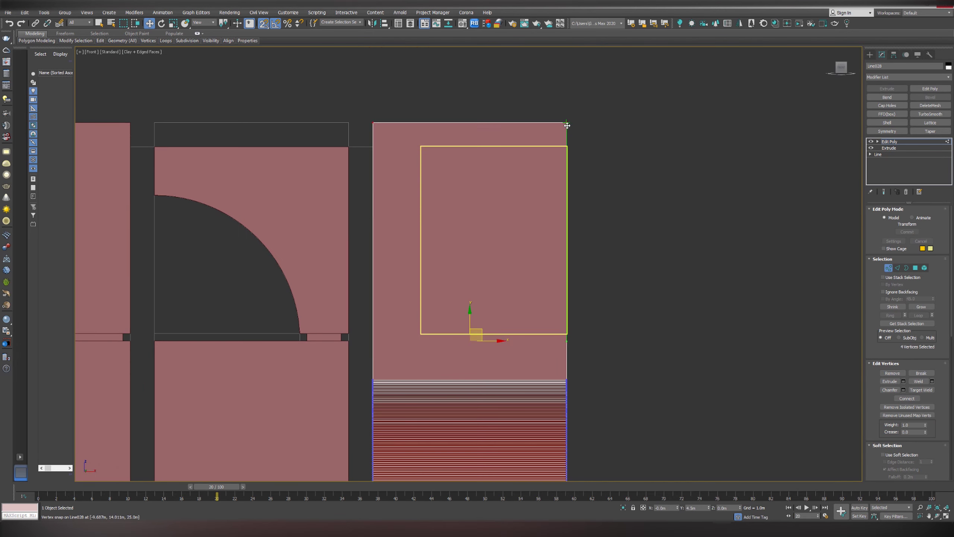
scroll(567, 128, down, 3)
middle_drag(586, 301, 541, 153)
click(889, 267)
Step: Examine the facade's lower blocks across the viewports and locate the first column's bottom block in the Front view
middle_drag(501, 451, 468, 191)
click(410, 289)
scroll(99, 269, up, 2)
middle_drag(98, 269, 430, 409)
click(381, 244)
key(alt+w)
key(alt+w)
key(alt+w)
scroll(751, 174, up, 3)
click(406, 376)
key(alt+w)
scroll(375, 398, up, 6)
click(375, 391)
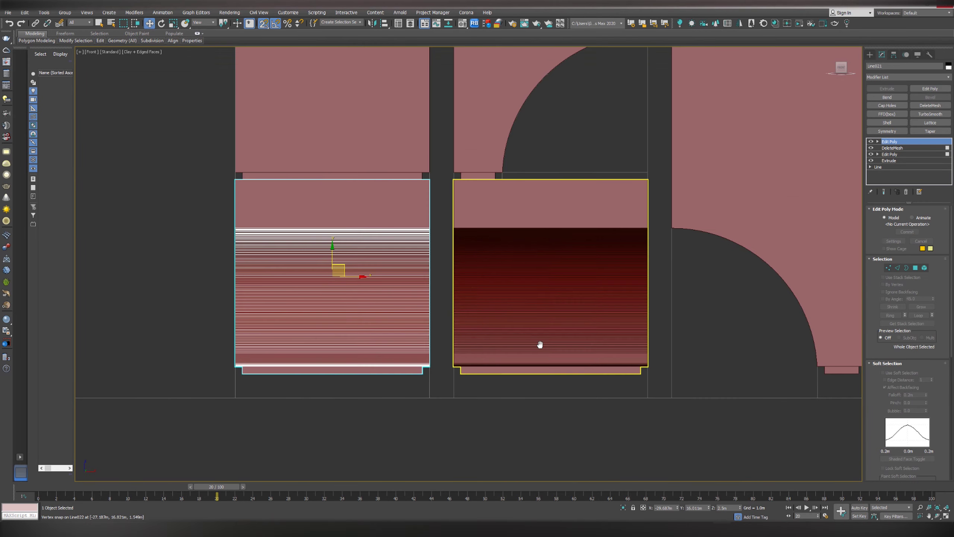
Step: Try to select the polygons around the base of the first column's bottom block by isolating it and growing the selection
middle_drag(541, 346, 571, 290)
click(915, 268)
scroll(357, 311, up, 7)
key(alt+q)
scroll(401, 326, down, 5)
alt+middle_drag(401, 326, 353, 211)
scroll(343, 252, up, 6)
shift+click(343, 252)
scroll(343, 252, down, 5)
click(922, 307)
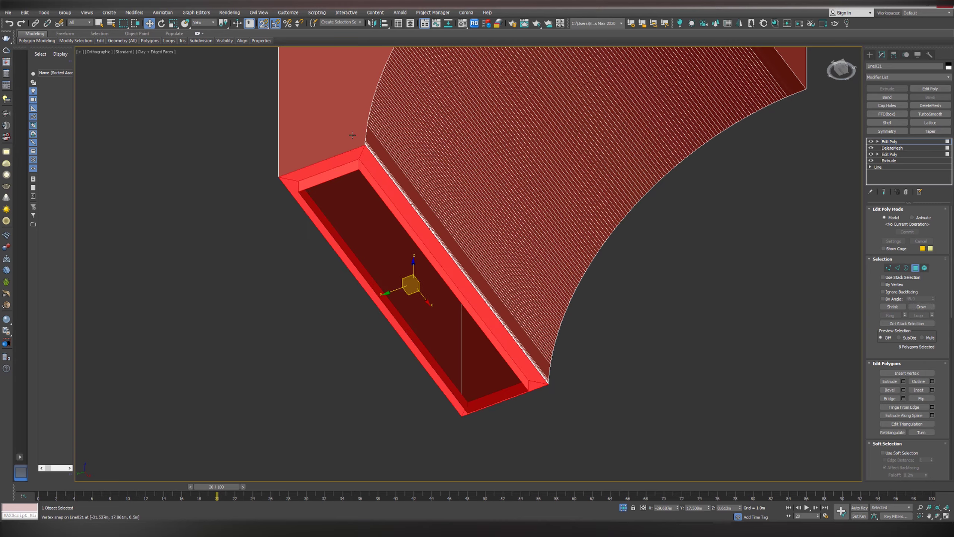
scroll(298, 287, up, 8)
alt+middle_drag(414, 263, 375, 271)
scroll(299, 287, down, 8)
key(alt+q)
key(ctrl+d)
scroll(578, 264, down, 8)
click(578, 264)
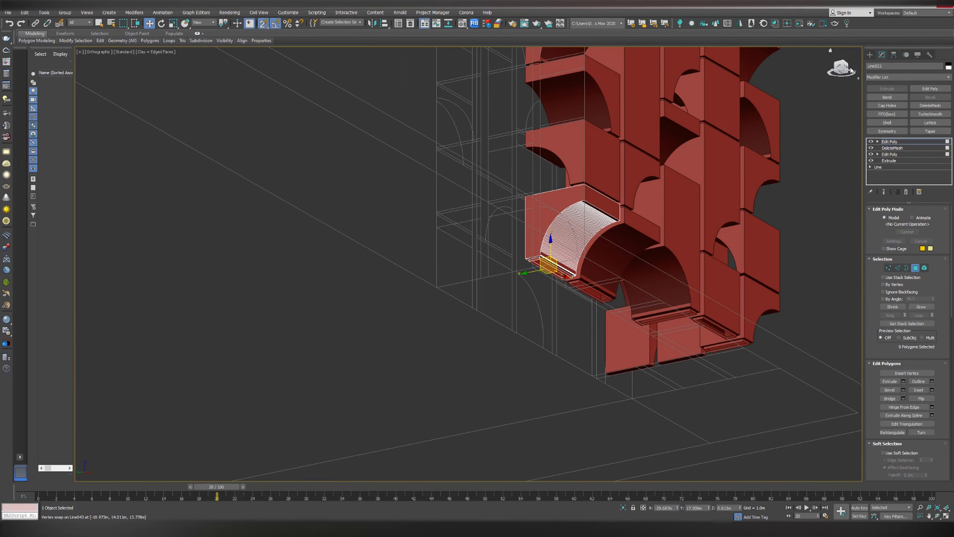
Step: Examine the inset base beneath the first column's bottom block, starting from the Front view
key(l)
key(f)
click(431, 270)
key(z)
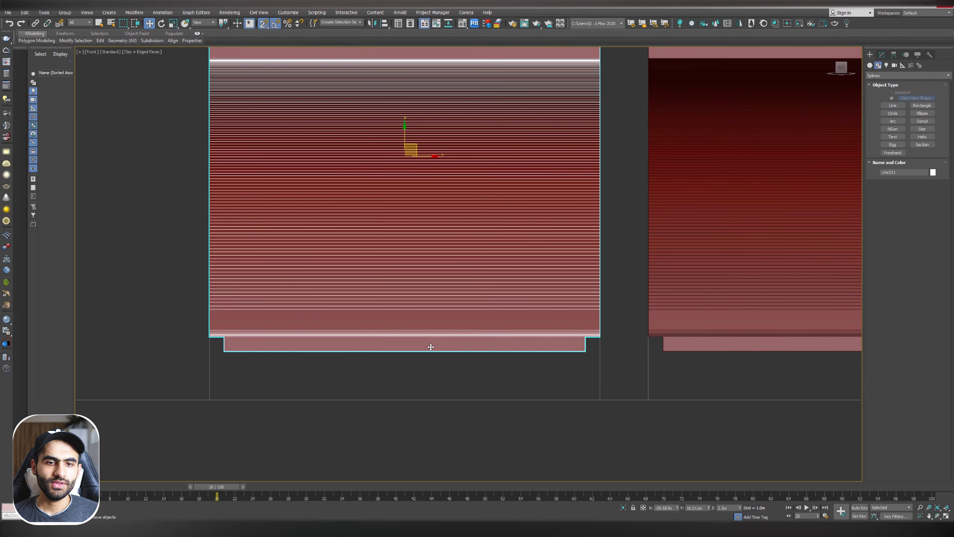
scroll(424, 317, up, 6)
alt+middle_drag(371, 334, 387, 292)
scroll(259, 345, up, 2)
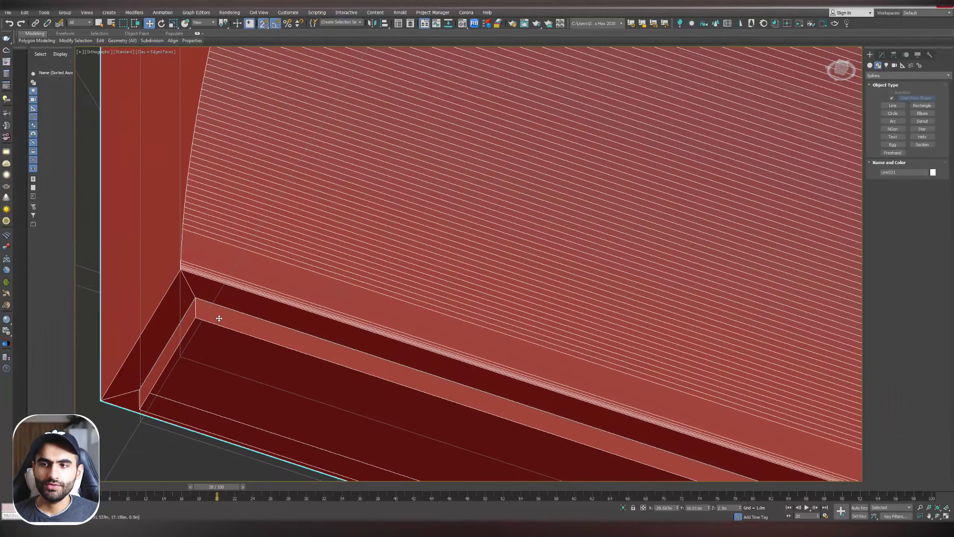
scroll(213, 315, up, 3)
Step: Select the inset base's side and recessed ring polygons beneath the first column's bottom block and delete them
click(882, 54)
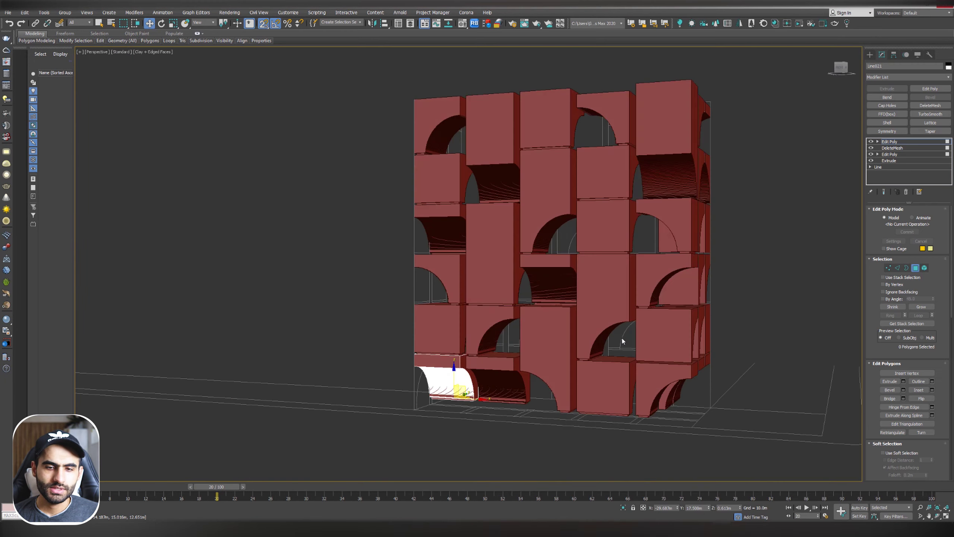
alt+middle_drag(622, 338, 666, 319)
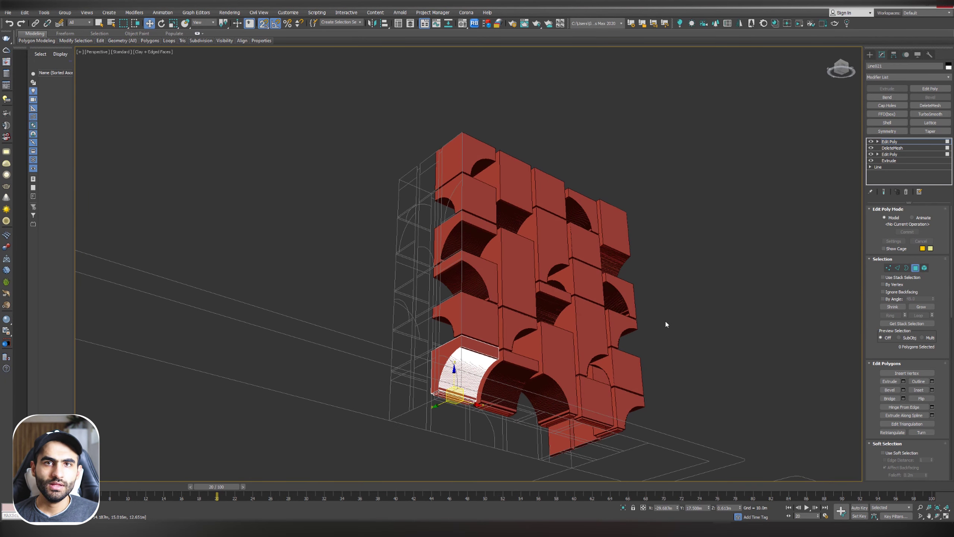
click(613, 326)
key(z)
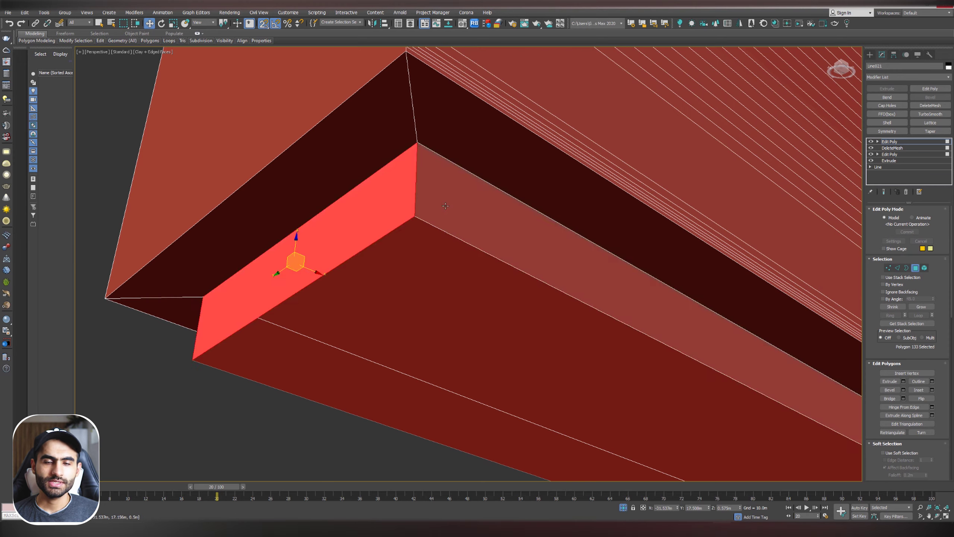
scroll(444, 205, down, 1)
alt+middle_drag(444, 214, 444, 231)
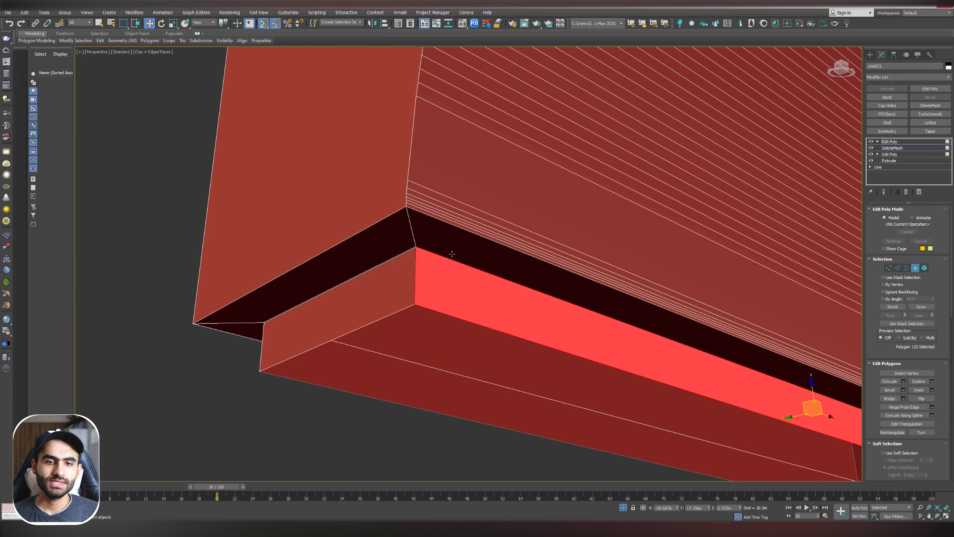
shift+click(399, 294)
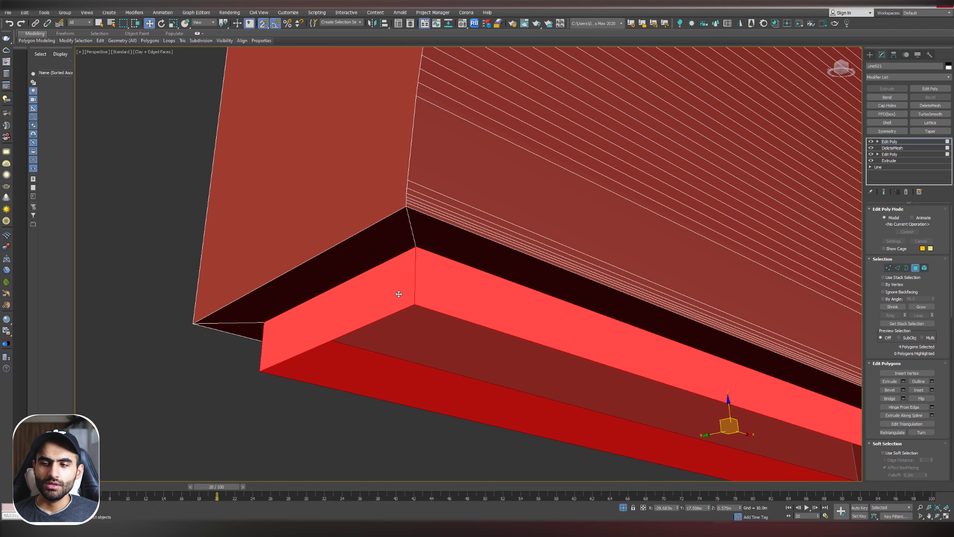
alt+middle_drag(550, 330, 557, 285)
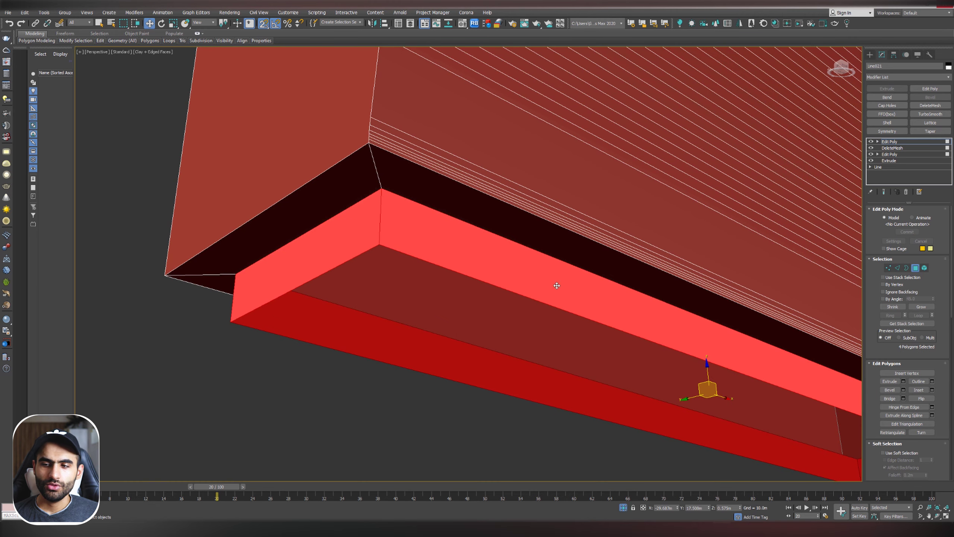
click(922, 307)
alt+middle_drag(522, 238, 424, 236)
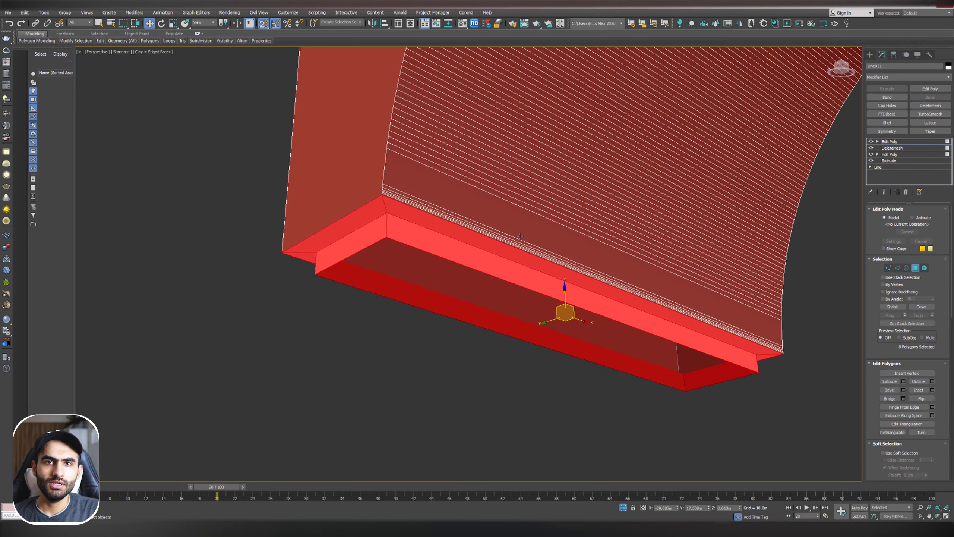
key(Delete)
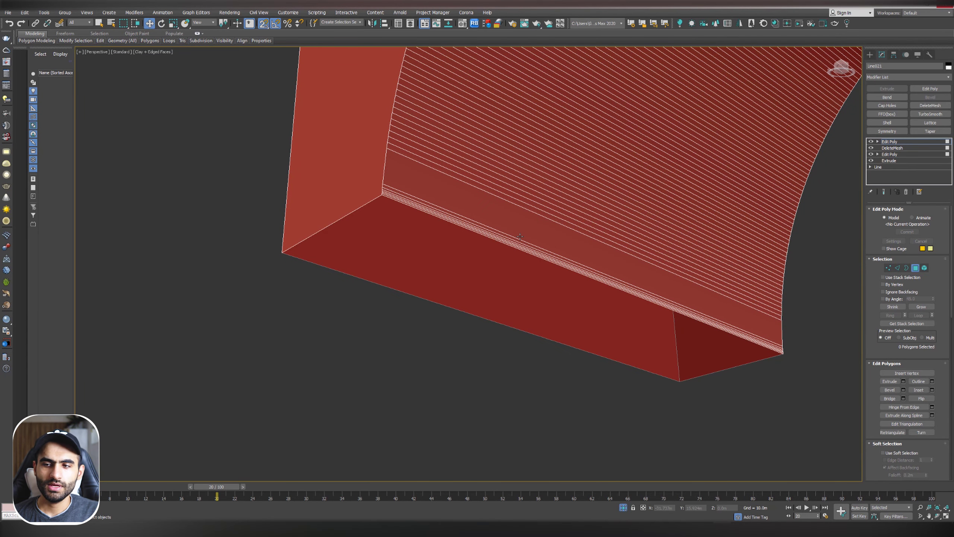
Step: Extend the open bottom border of the first column's bottom block downward and exit isolation to check it in the Front view
key(3)
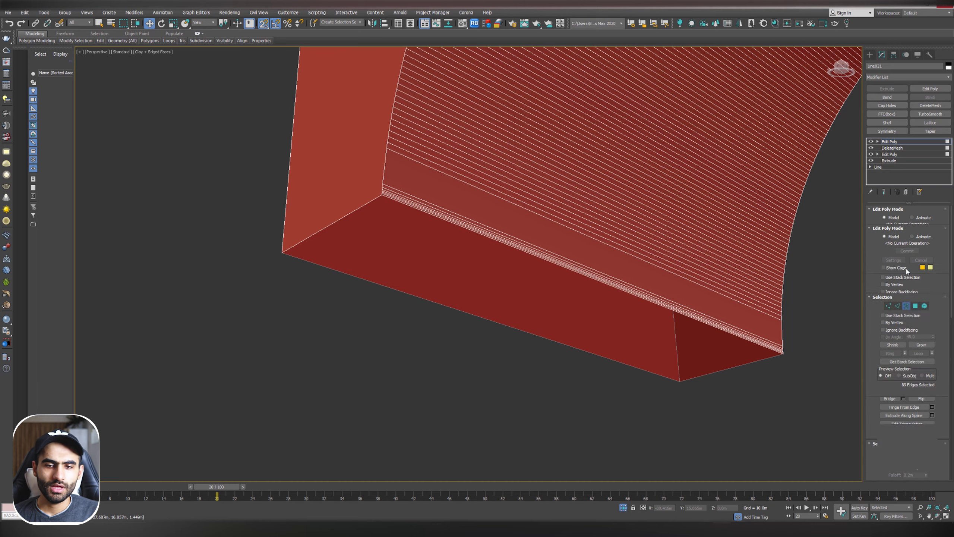
click(410, 213)
click(373, 199)
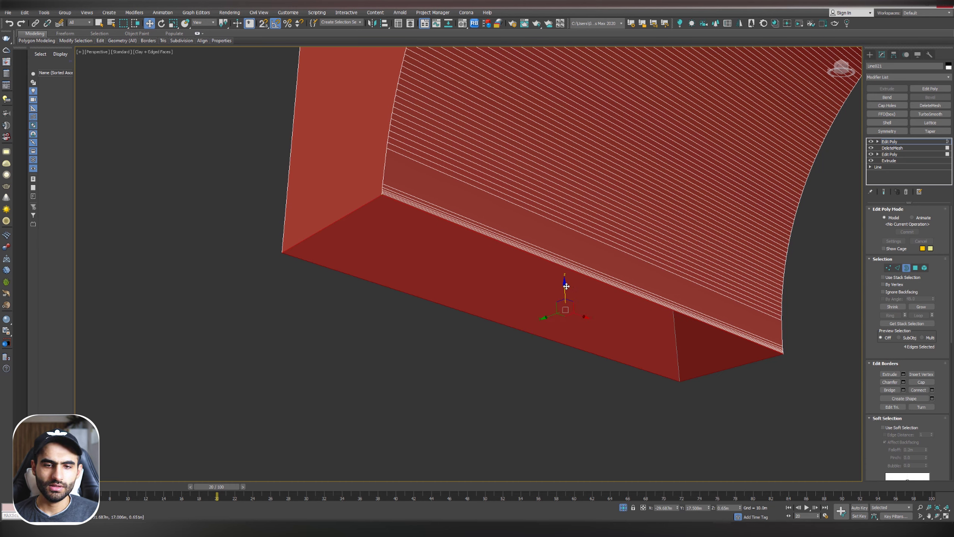
shift+drag(566, 288, 571, 399)
right_click(567, 264)
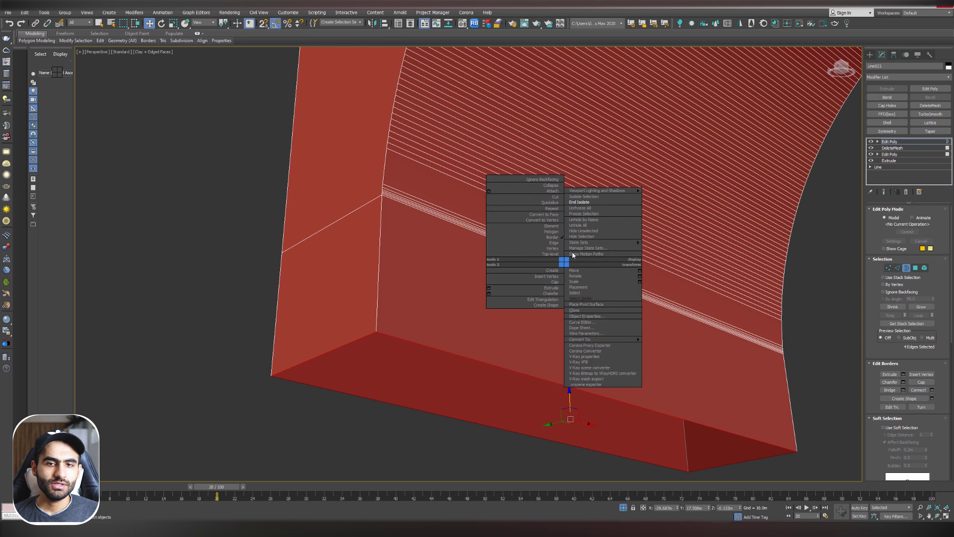
click(579, 202)
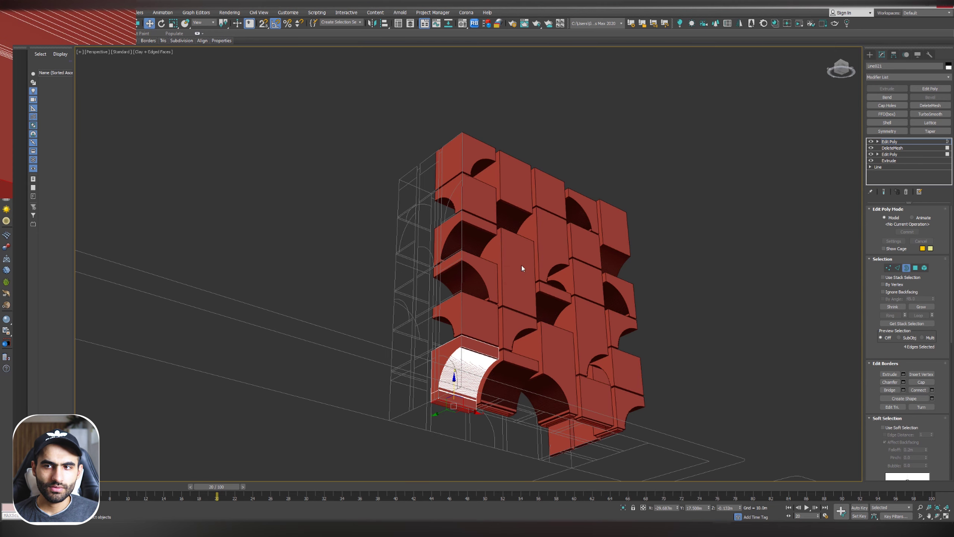
key(z)
key(f)
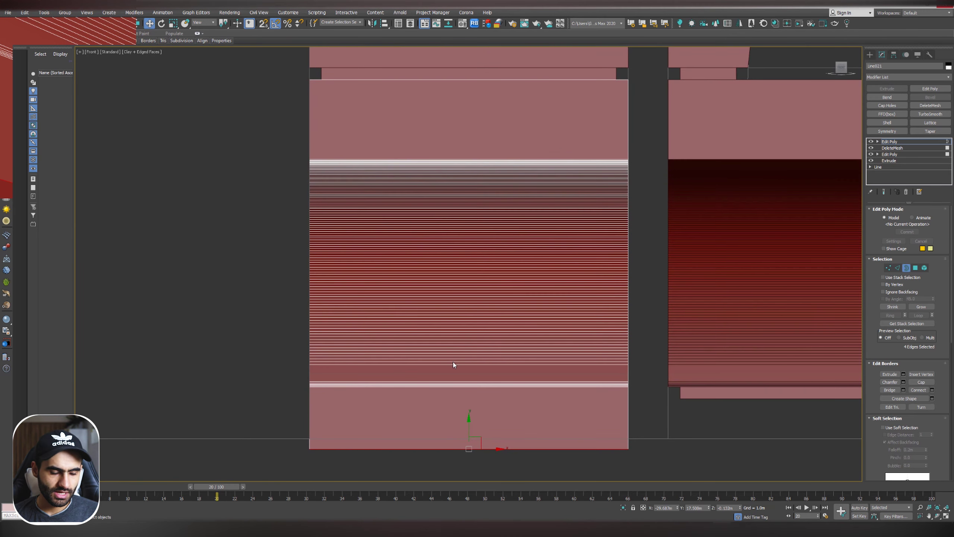
middle_drag(473, 465, 433, 311)
scroll(433, 308, up, 2)
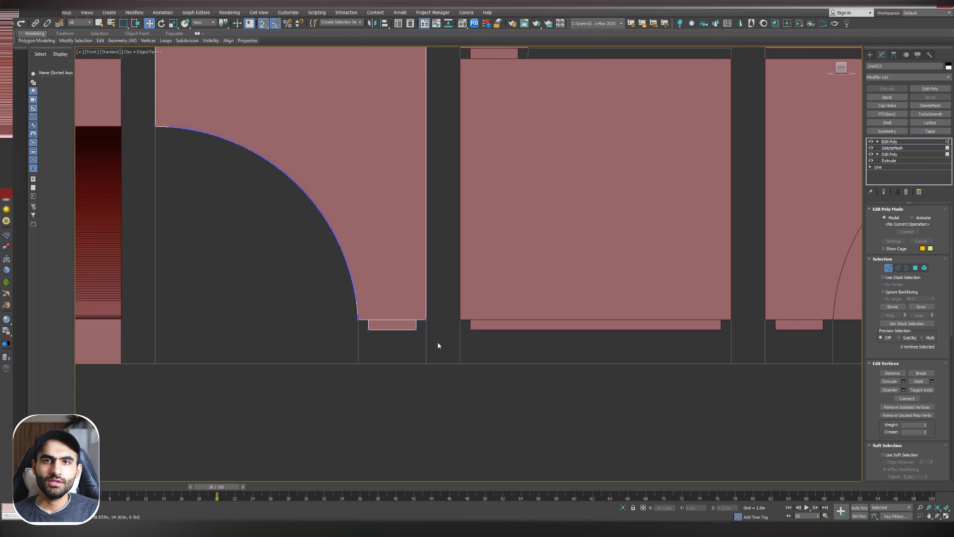
Step: Delete the vertices of the small inset base beneath the third column's bottom arched block in the Front view
scroll(406, 329, up, 3)
scroll(399, 275, down, 1)
scroll(355, 135, down, 3)
middle_drag(357, 166, 364, 253)
scroll(364, 252, up, 4)
middle_drag(409, 314, 392, 263)
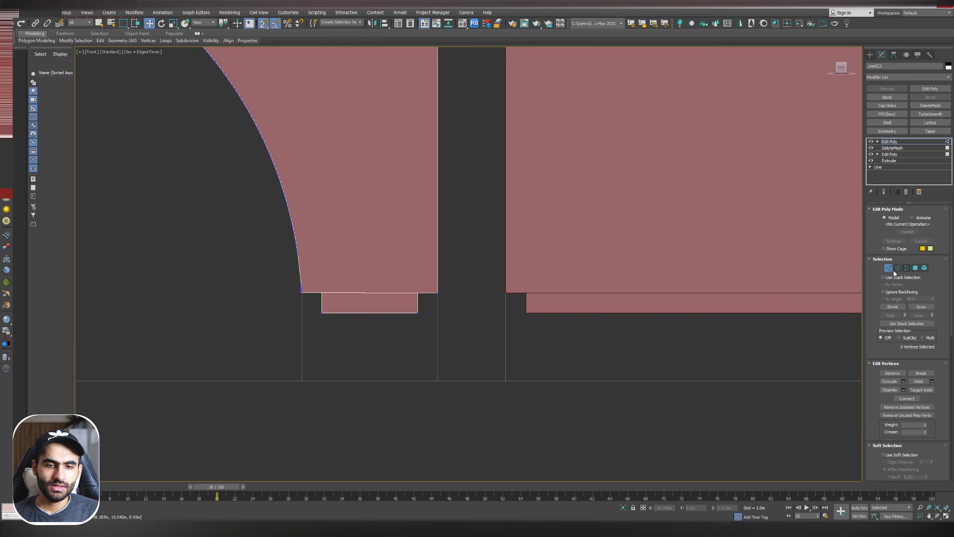
key(F3)
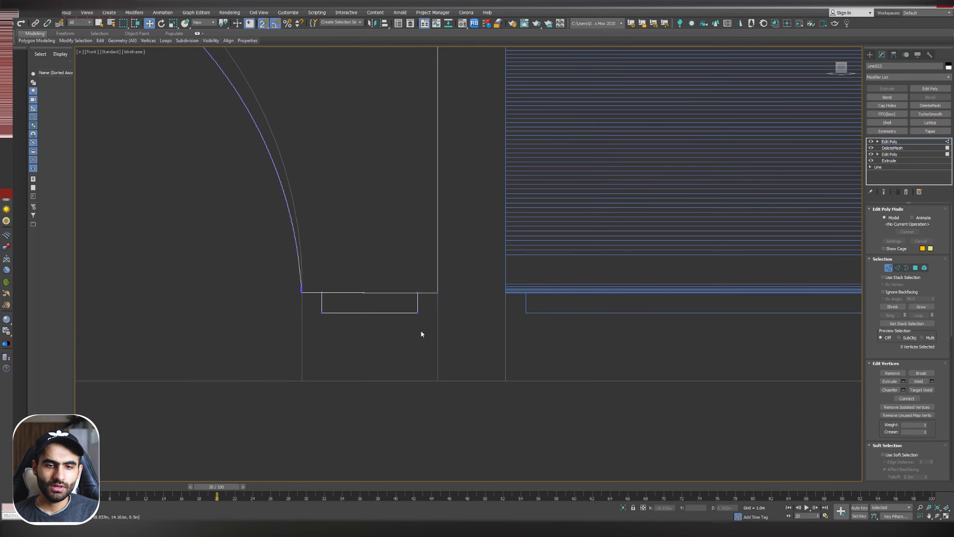
drag(317, 259, 318, 258)
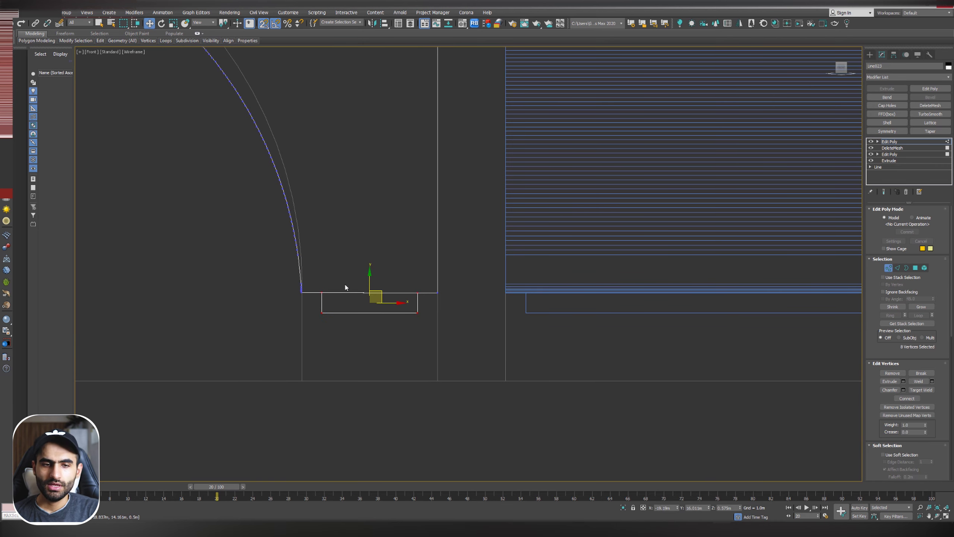
scroll(393, 299, up, 4)
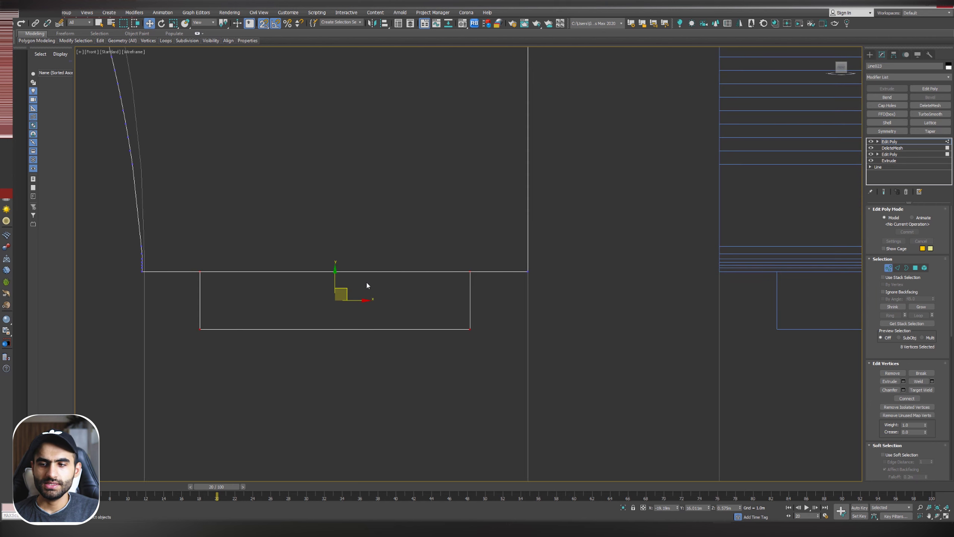
key(Delete)
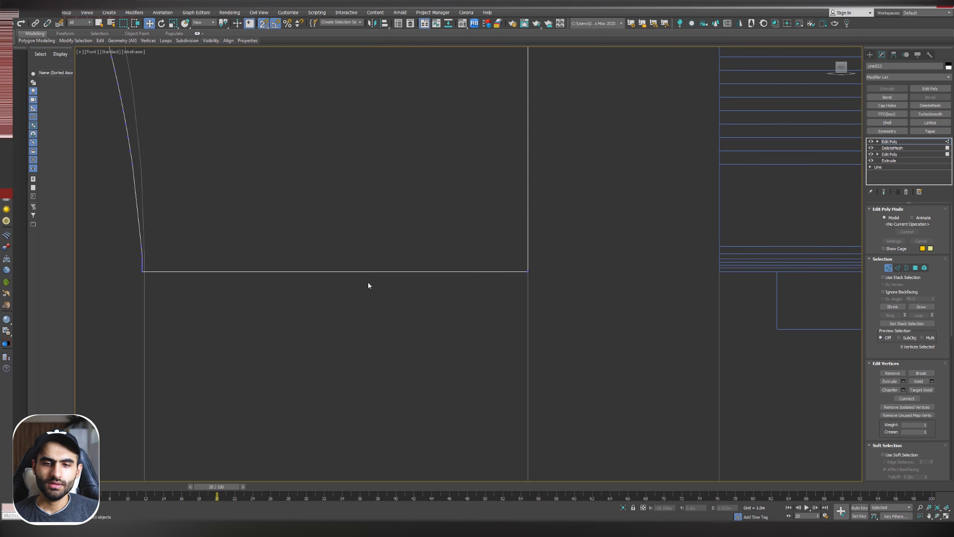
Step: Extend the open bottom border of the third column's arched block down to the column outline's lower edge
click(906, 268)
click(527, 280)
click(506, 271)
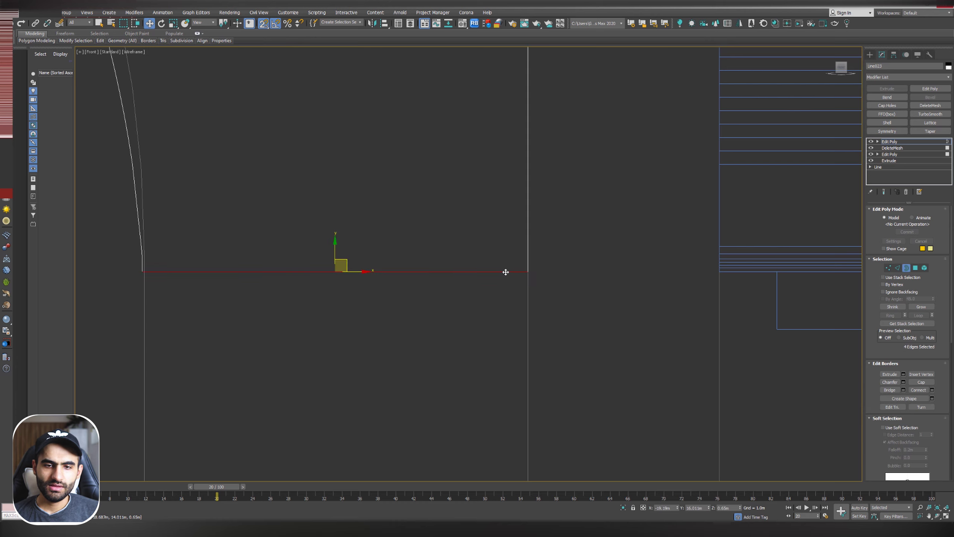
scroll(482, 324, down, 6)
shift+drag(431, 222, 498, 334)
scroll(601, 289, down, 3)
middle_drag(657, 277, 588, 312)
scroll(588, 312, down, 3)
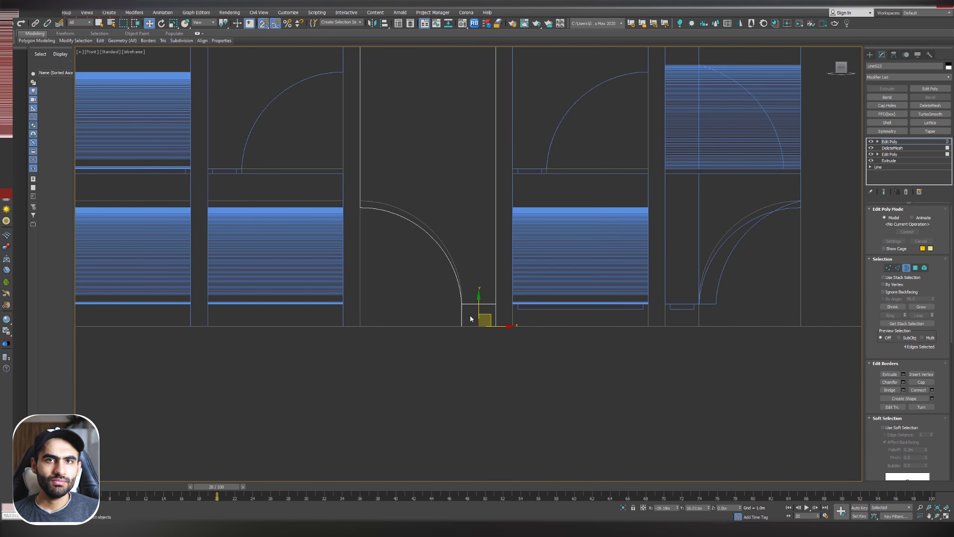
Step: Examine the fifth column's bottom corner block in the Perspective view and compare it with the reference photos
key(alt+w)
key(alt+w)
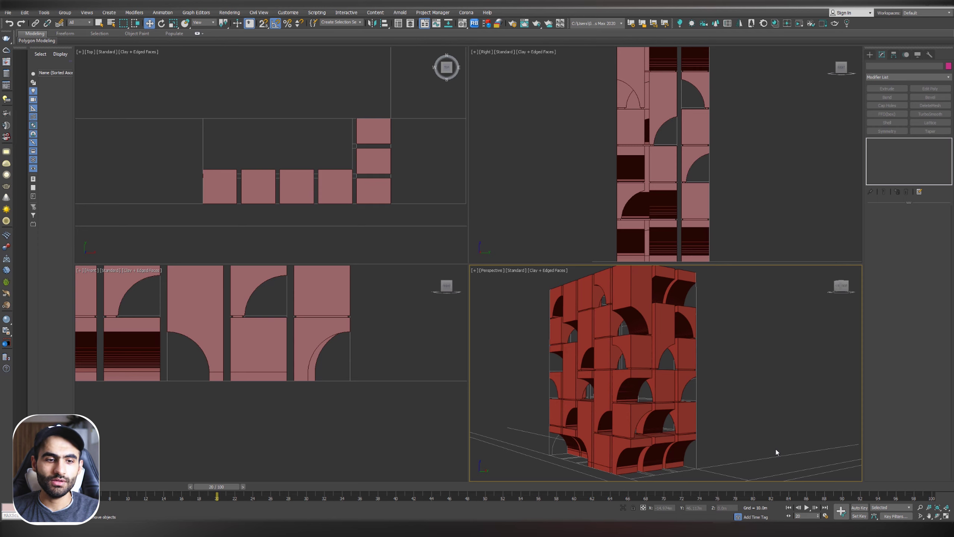
click(659, 418)
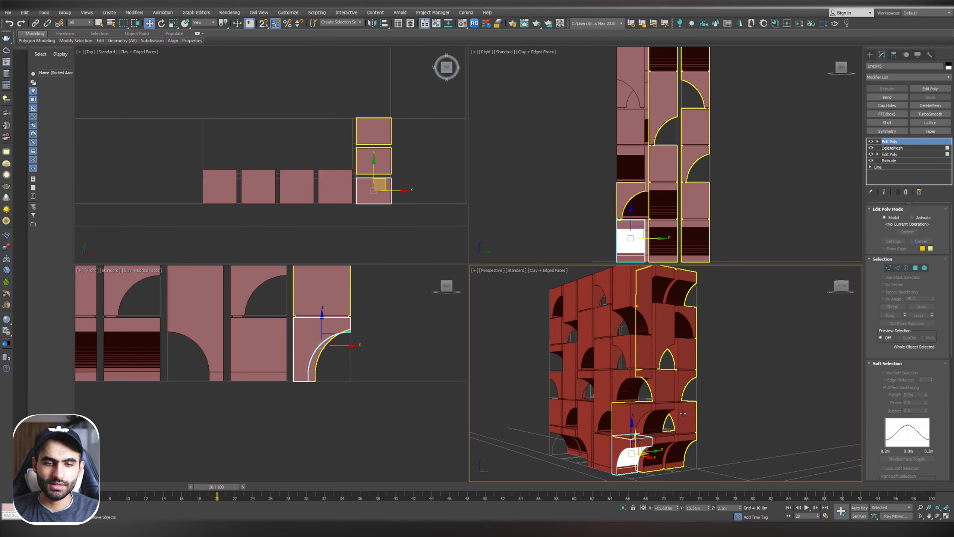
key(alt+w)
scroll(588, 261, up, 5)
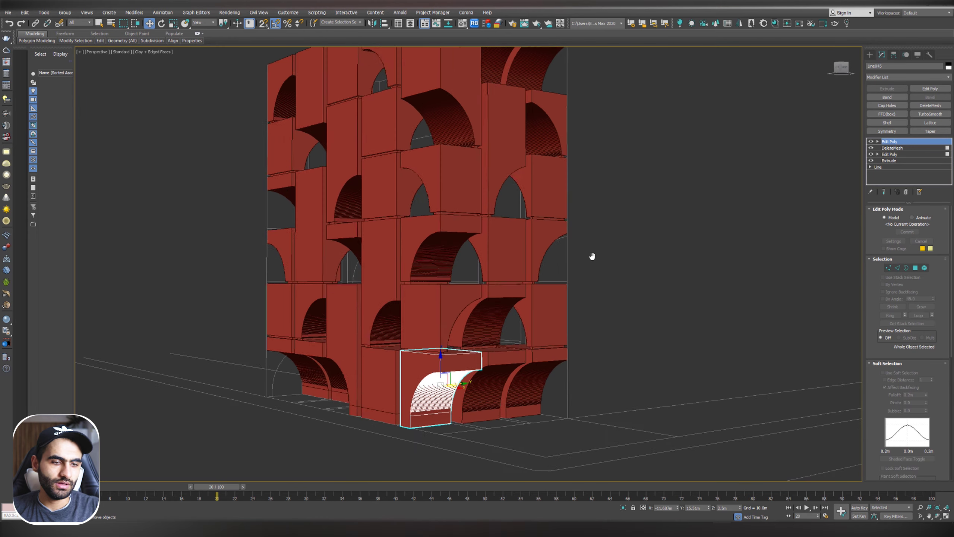
key(alt+Tab)
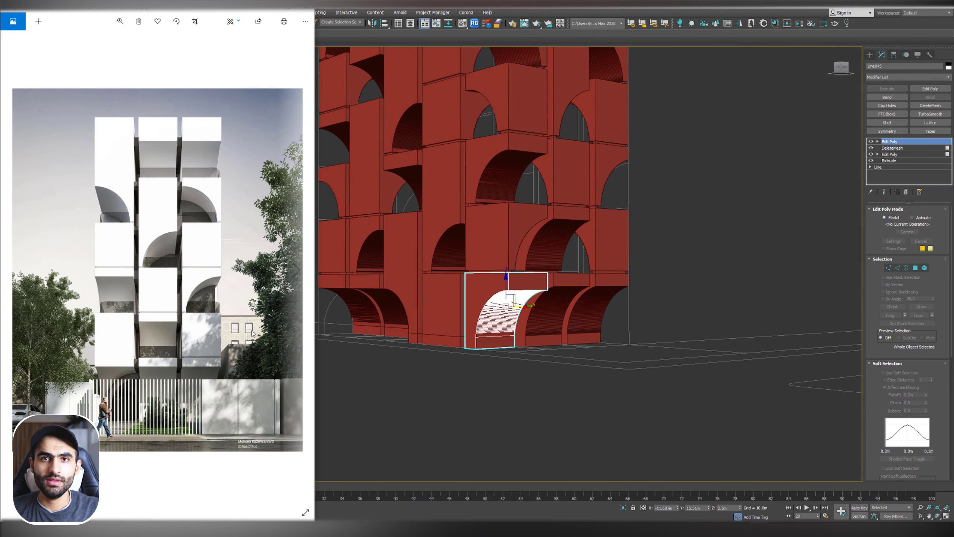
key(Right)
key(alt+Tab)
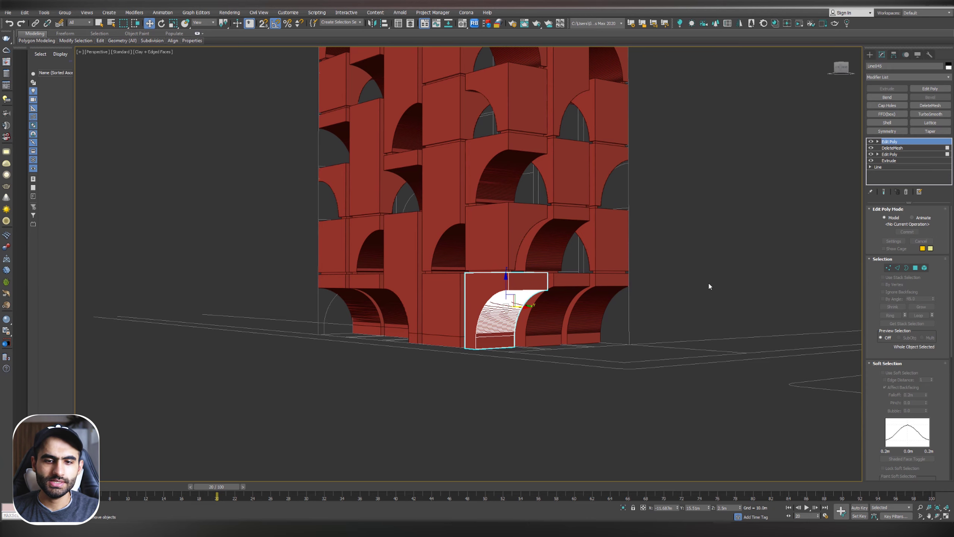
Step: Isolate the fifth column's bottom corner block and inspect its arch from several sides
click(685, 297)
click(504, 269)
key(alt+q)
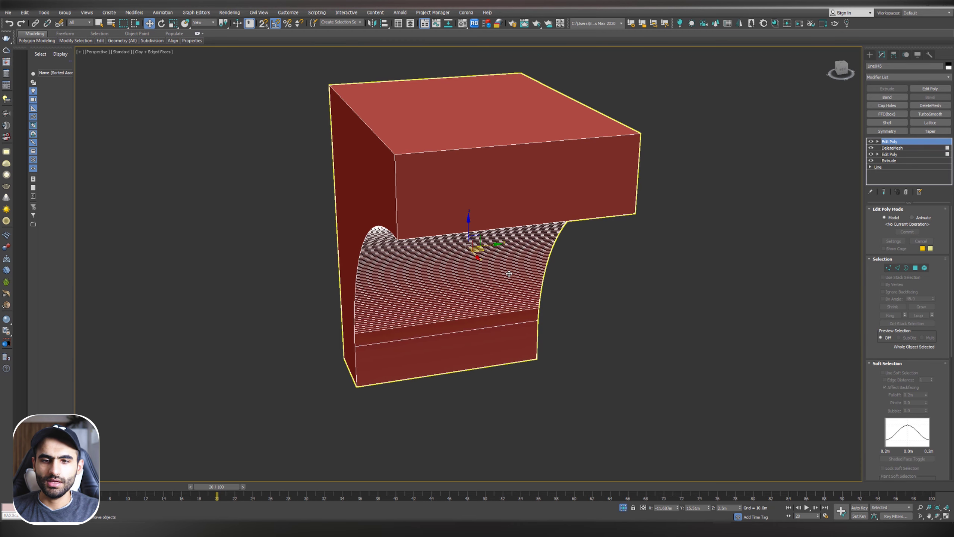
middle_drag(541, 276, 585, 302)
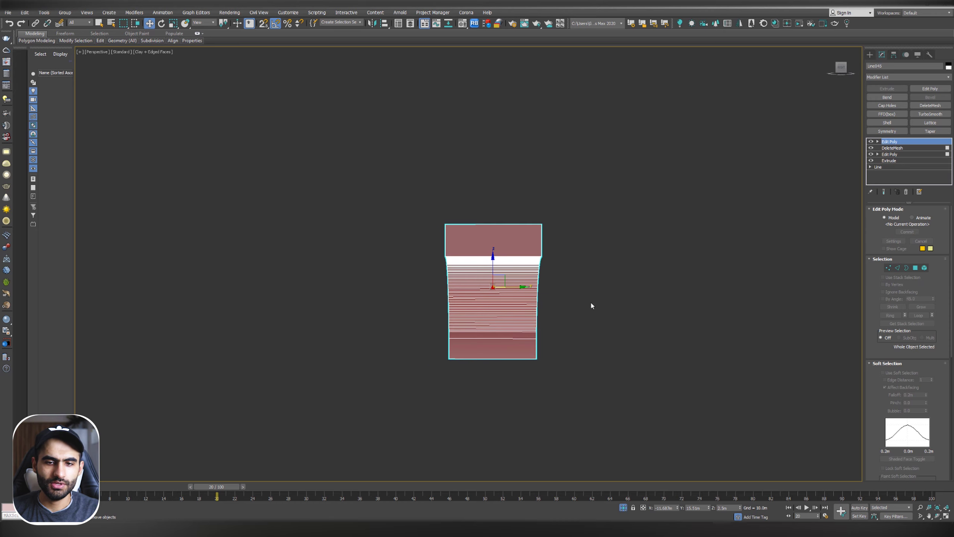
alt+middle_drag(519, 298, 576, 298)
click(576, 298)
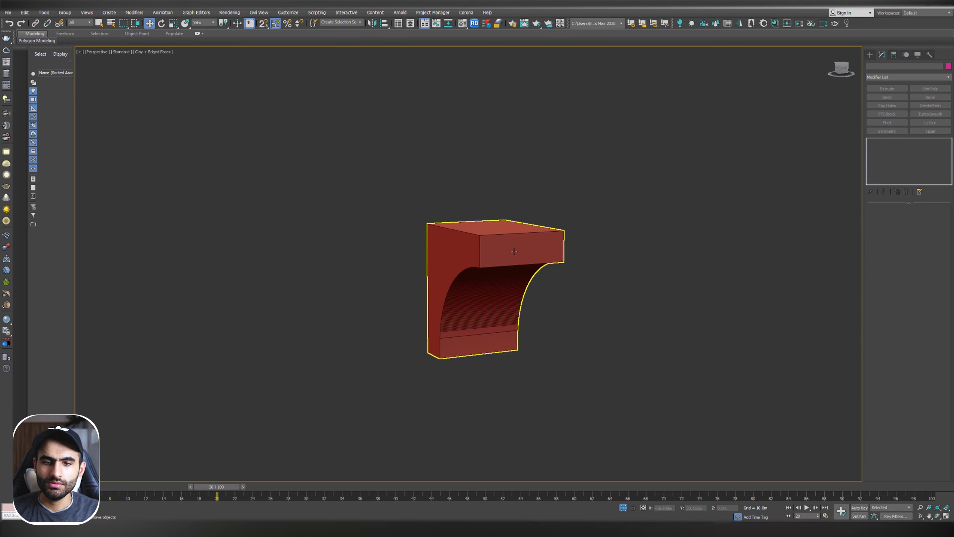
click(514, 251)
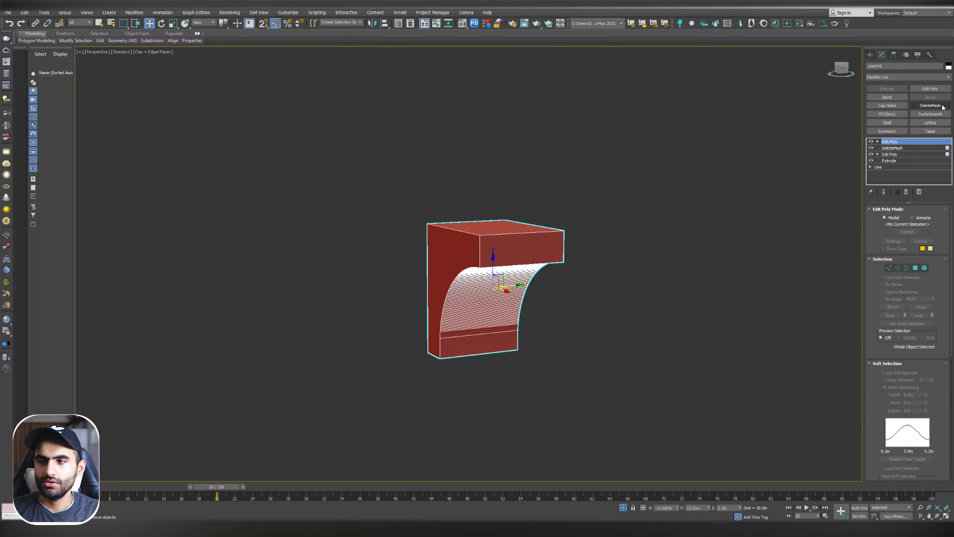
Step: Add a Symmetry modifier to the isolated corner block and rotate its mirror plane to run diagonally across the block
click(889, 132)
alt+middle_drag(581, 229, 578, 251)
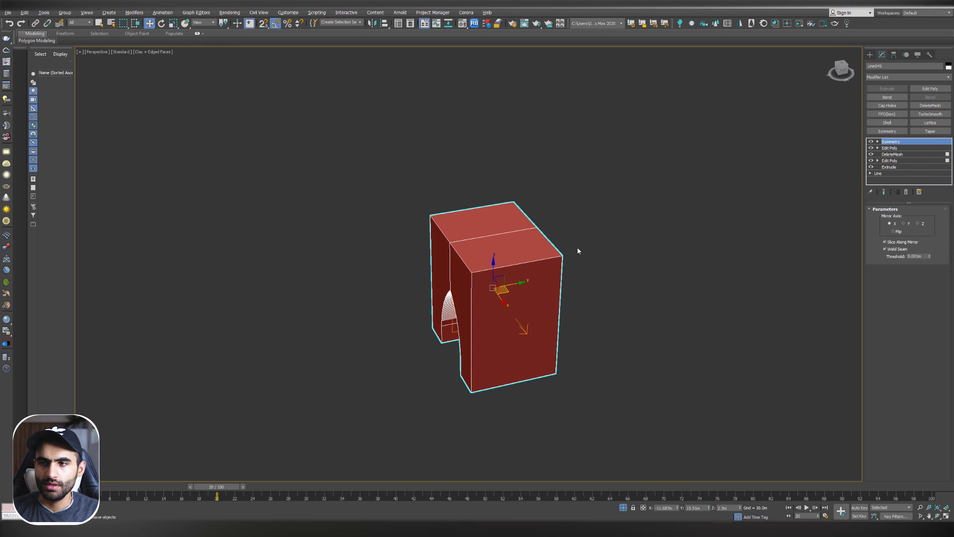
click(878, 142)
click(889, 148)
alt+middle_drag(481, 296, 479, 291)
key(e)
drag(492, 298, 541, 298)
alt+middle_drag(547, 288, 545, 260)
scroll(544, 259, up, 5)
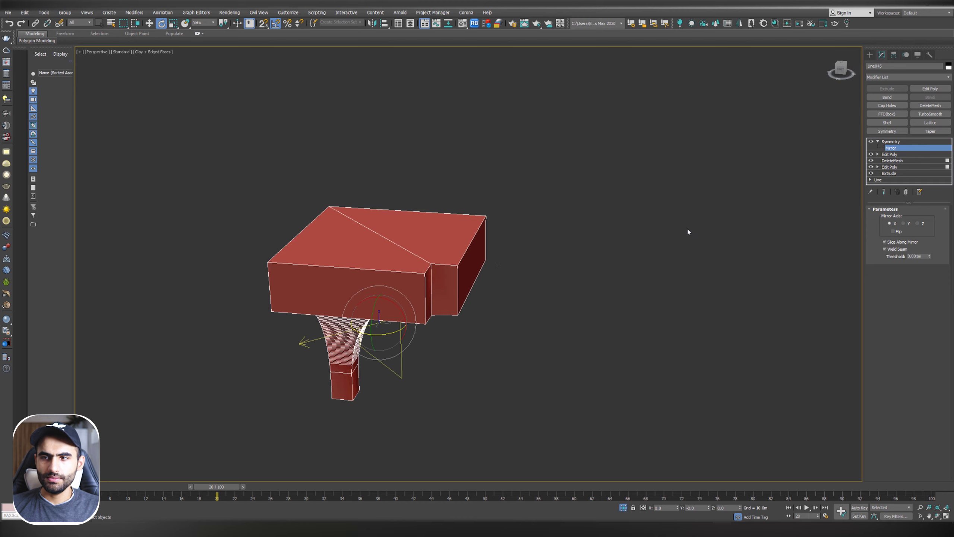
Step: Move the Symmetry mirror plane across the corner block to narrow the notch at the block's corner
scroll(470, 254, up, 2)
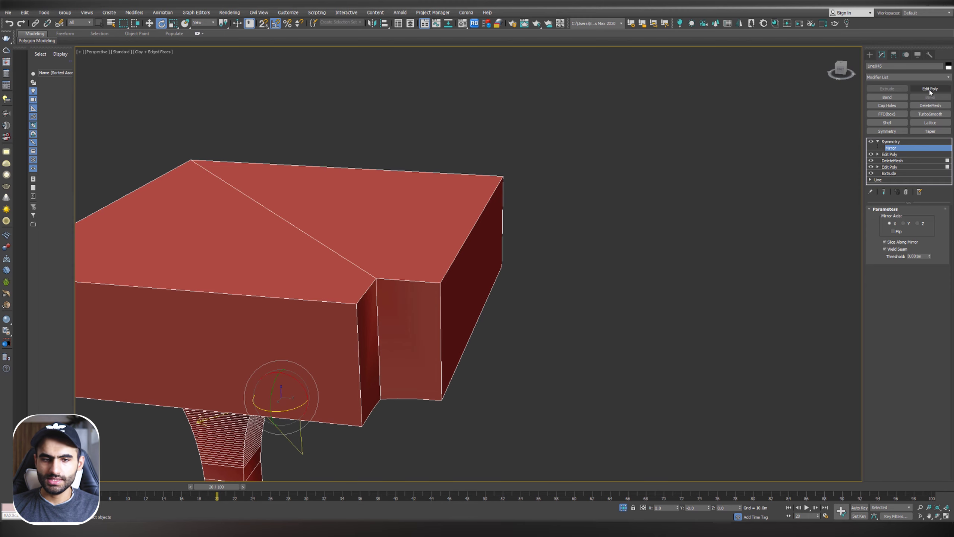
click(930, 91)
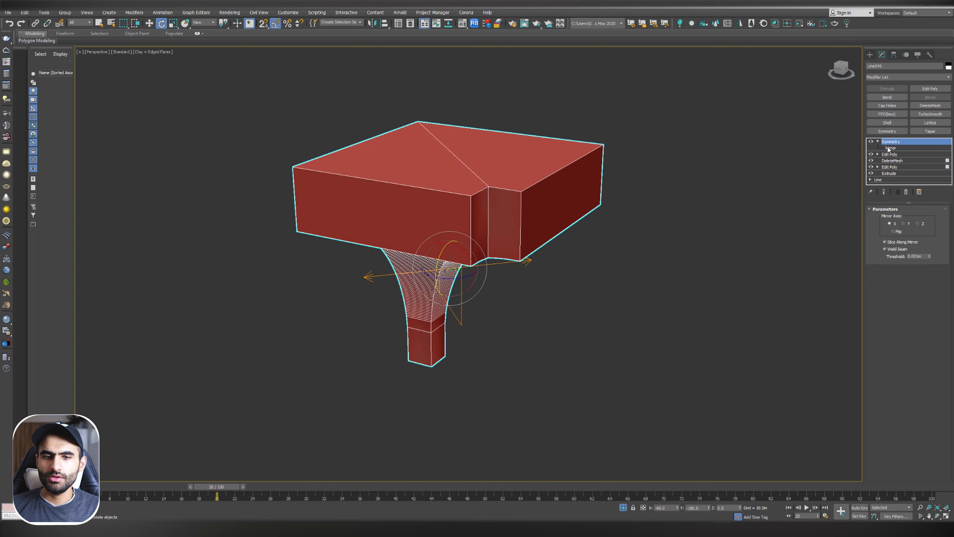
click(889, 148)
key(w)
drag(470, 273, 455, 262)
alt+middle_drag(516, 243, 503, 299)
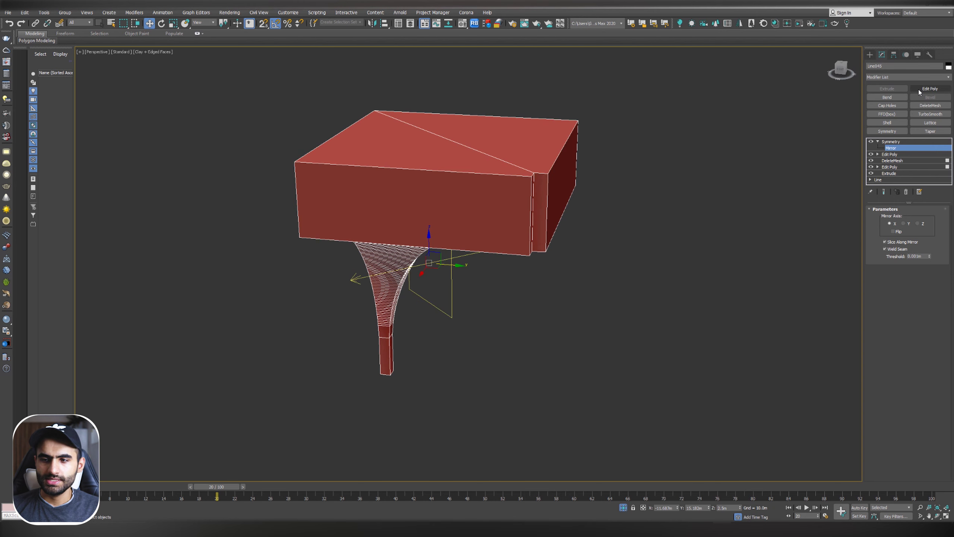
Step: Add an Edit Poly modifier above Symmetry on the corner block and inspect its notch at vertex level in the Front view
click(918, 90)
alt+middle_drag(639, 207, 658, 219)
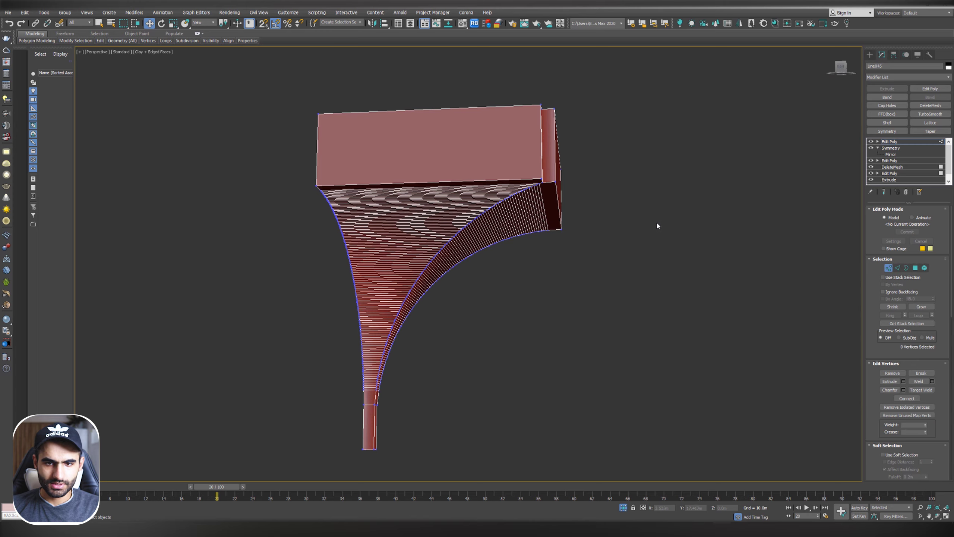
key(f)
middle_drag(615, 186, 594, 236)
key(F3)
scroll(582, 196, up, 5)
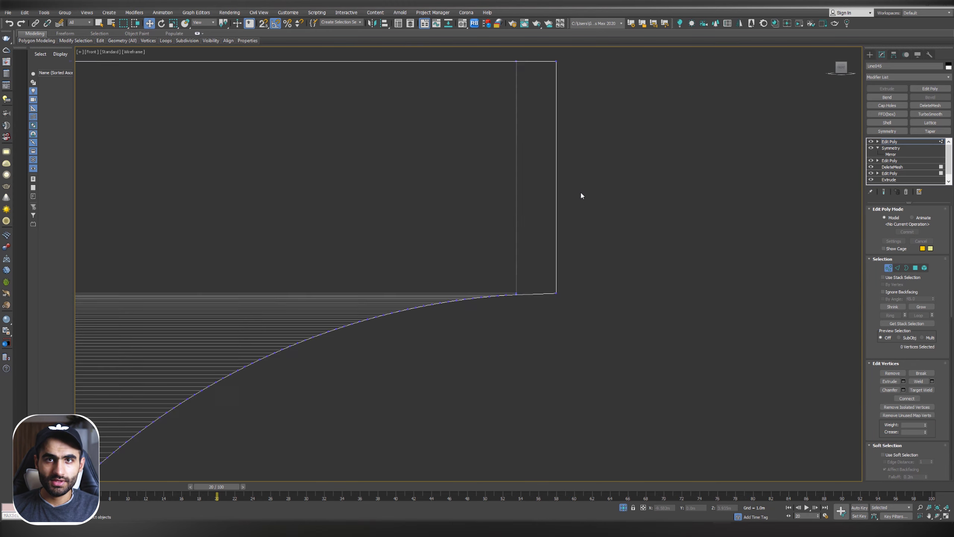
scroll(581, 197, down, 2)
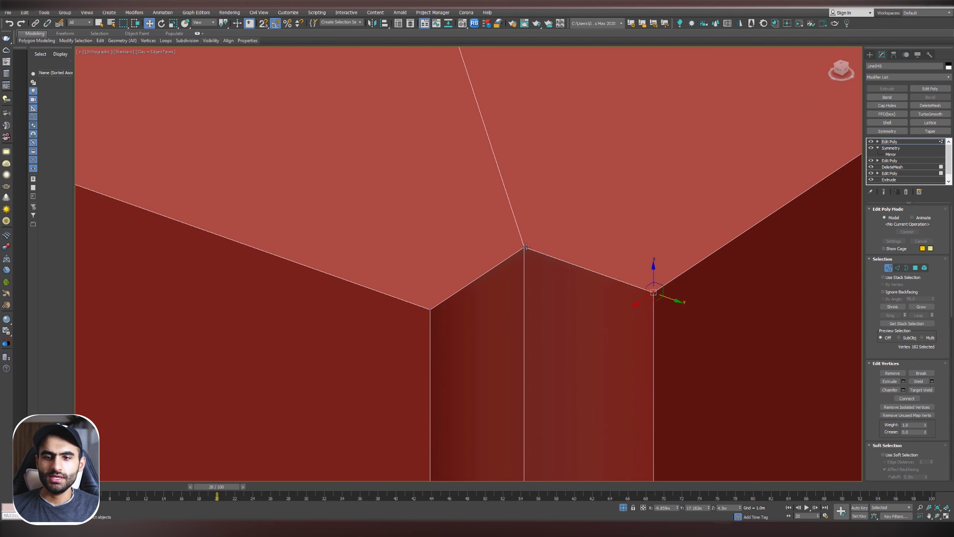
Step: Select the six upper and lower vertices of the corner notch and weld them by raising the weld threshold, closing the notch into one edge
ctrl+click(525, 248)
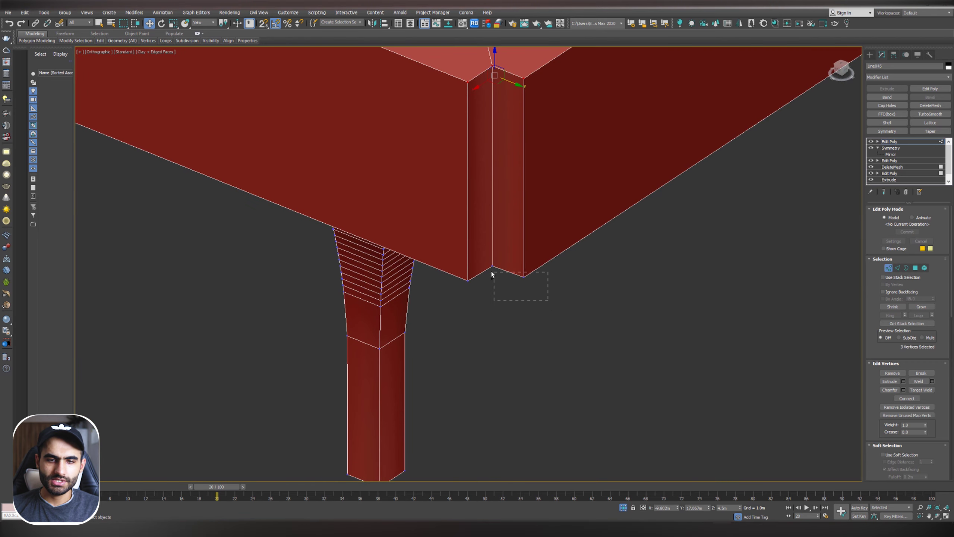
drag(492, 274, 505, 289)
ctrl+click(491, 266)
ctrl+click(491, 266)
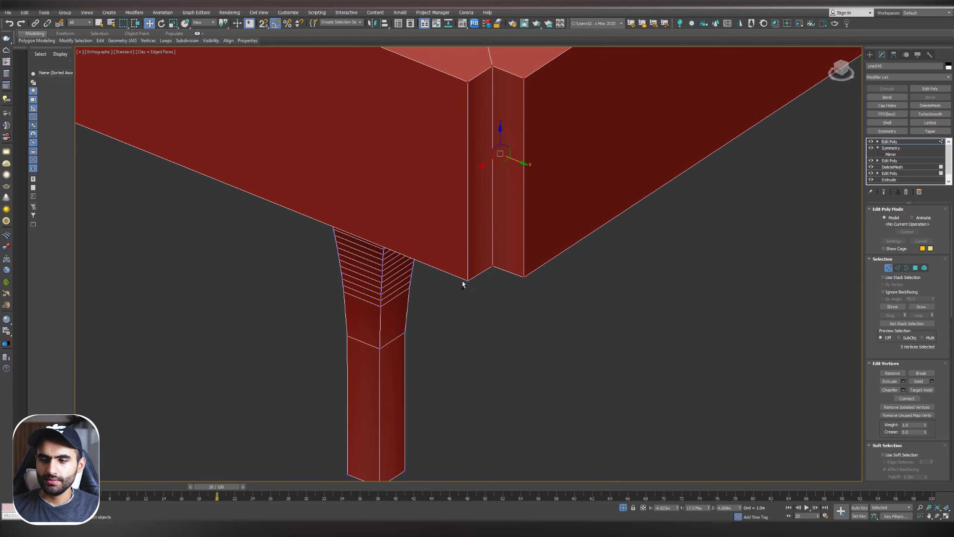
ctrl+click(467, 280)
middle_drag(467, 281, 474, 335)
click(932, 382)
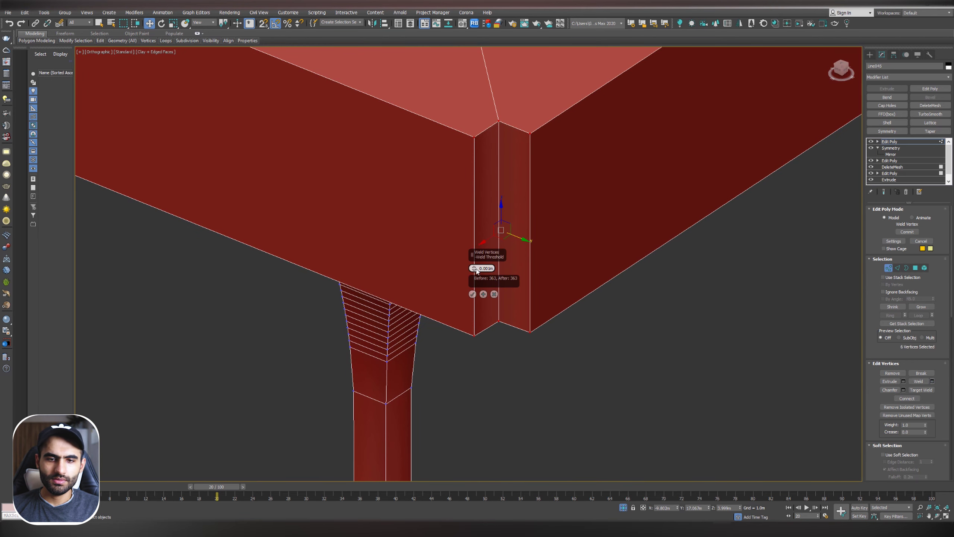
drag(474, 268, 528, 219)
click(472, 295)
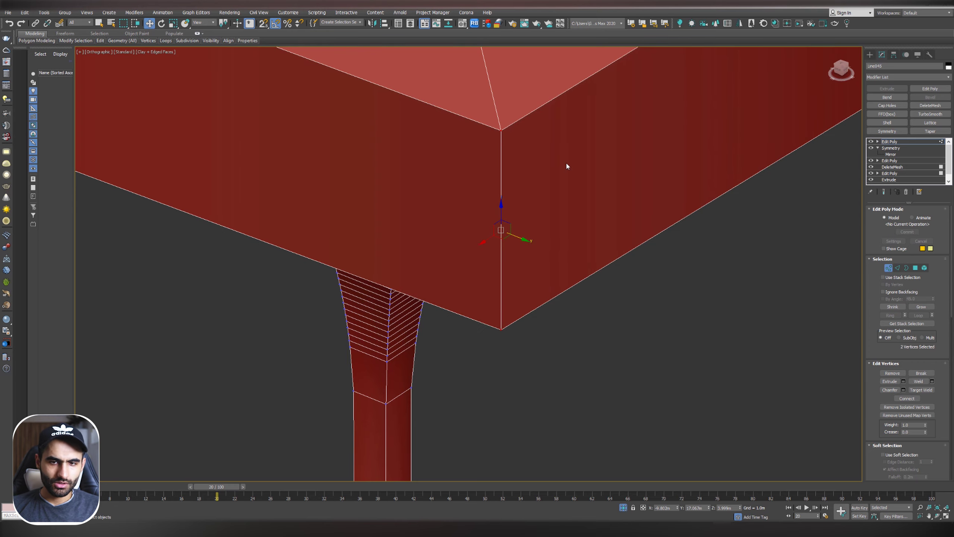
Step: Select the four vertices along the block's outer vertical side in the Front view and align them to one plane in the Right view
scroll(509, 149, down, 5)
alt+middle_drag(532, 213, 548, 202)
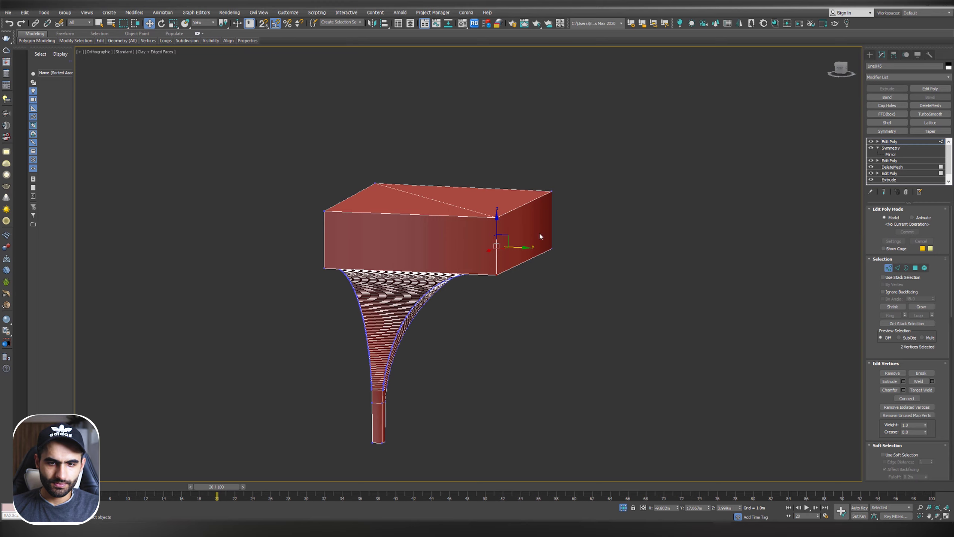
key(f)
scroll(557, 218, down, 3)
key(F3)
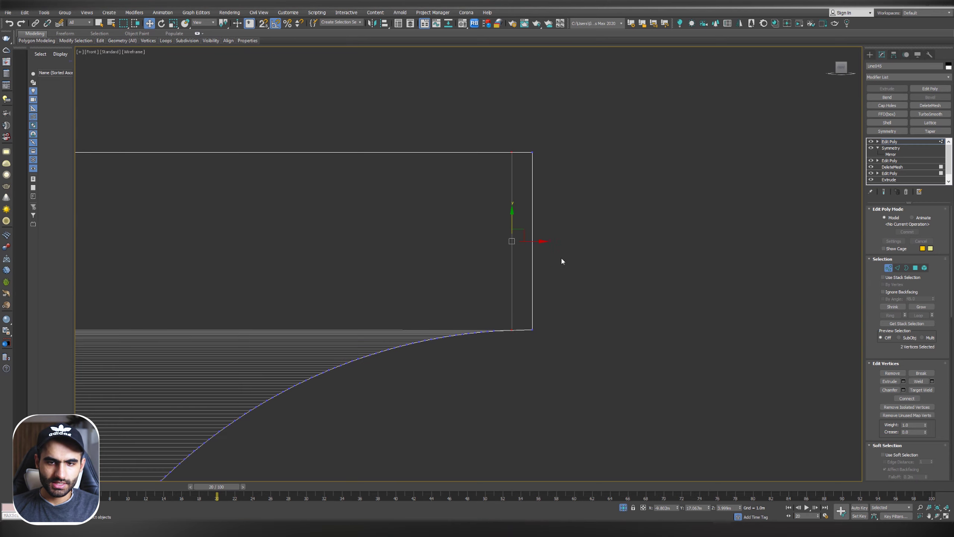
key(F3)
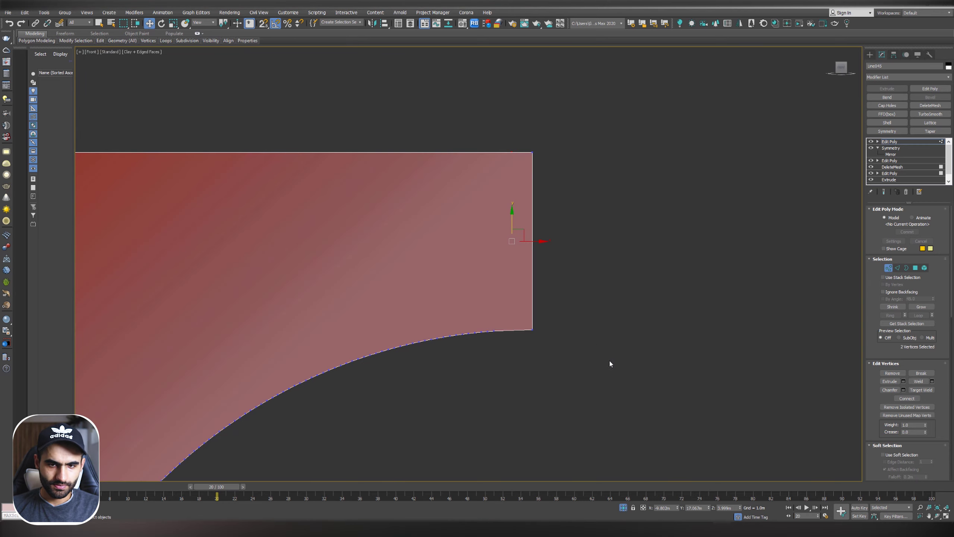
drag(521, 121, 521, 121)
key(F3)
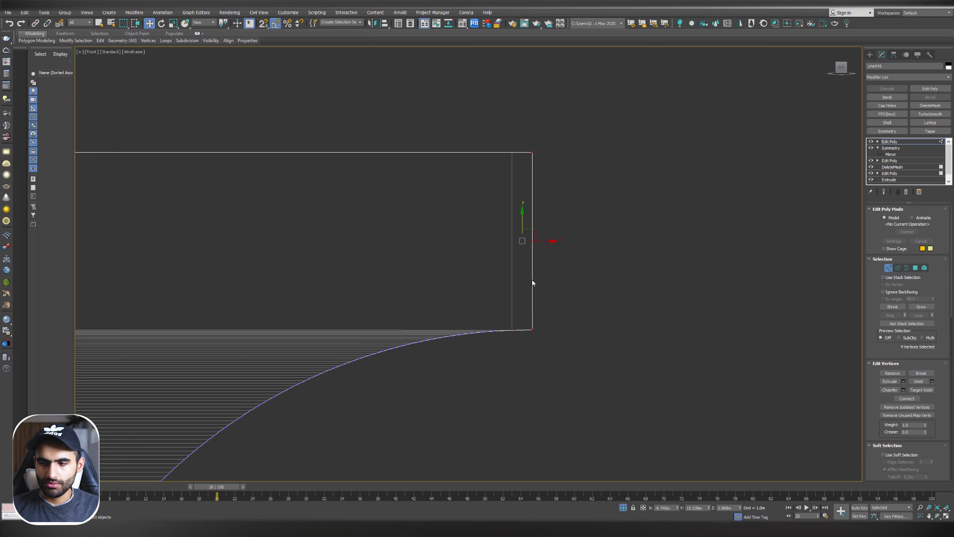
scroll(879, 432, down, 10)
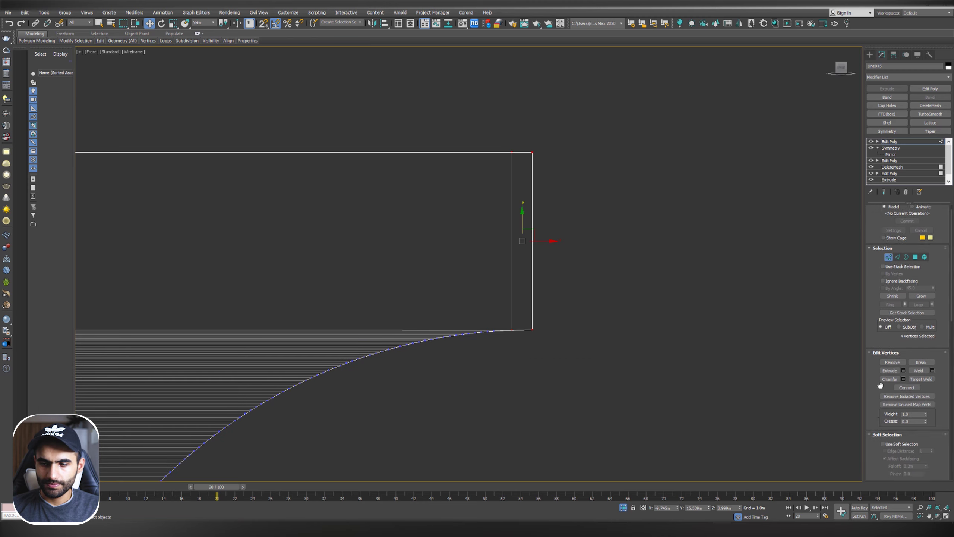
scroll(873, 141, down, 3)
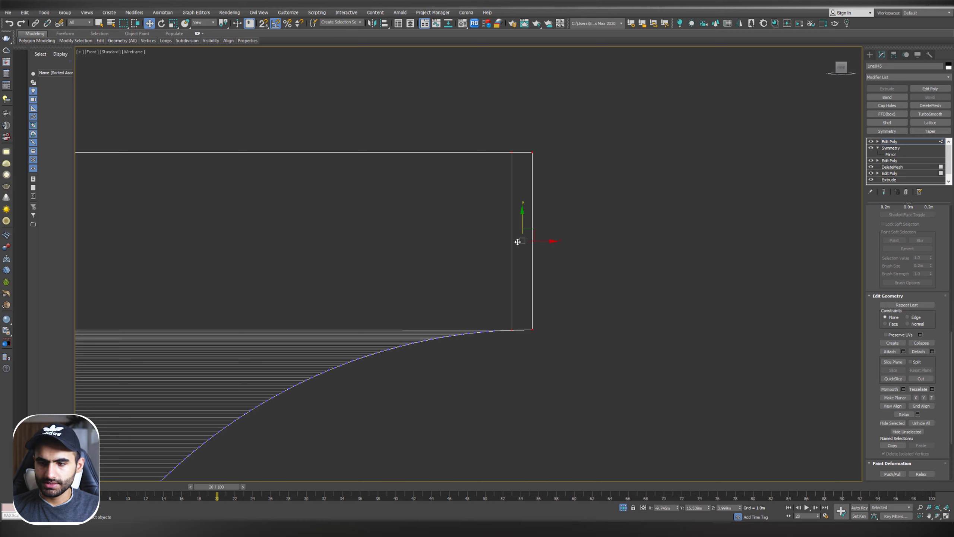
scroll(529, 278, down, 10)
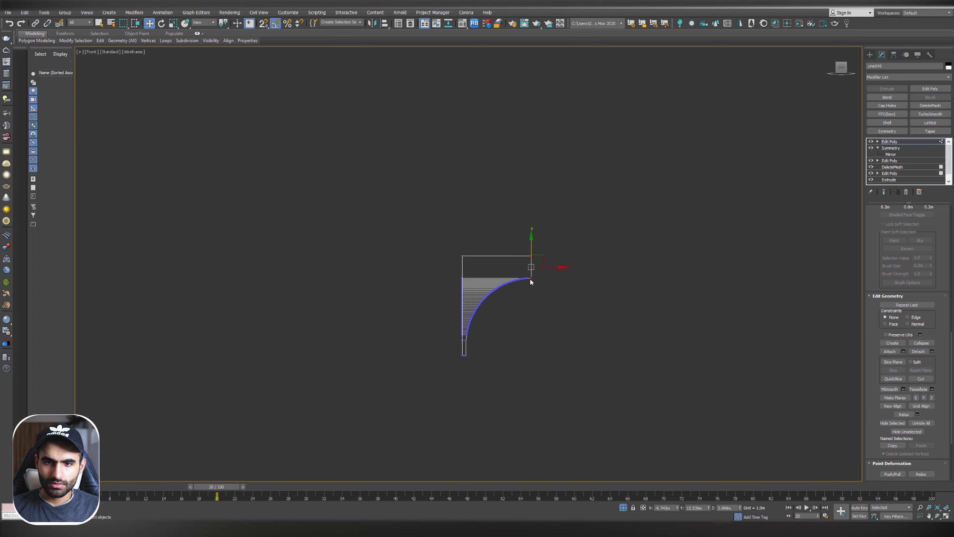
click(849, 68)
scroll(516, 314, up, 9)
click(516, 314)
Step: Select the vertices along the block's outer vertical side in the Right view and align them to the Front view plane
key(F3)
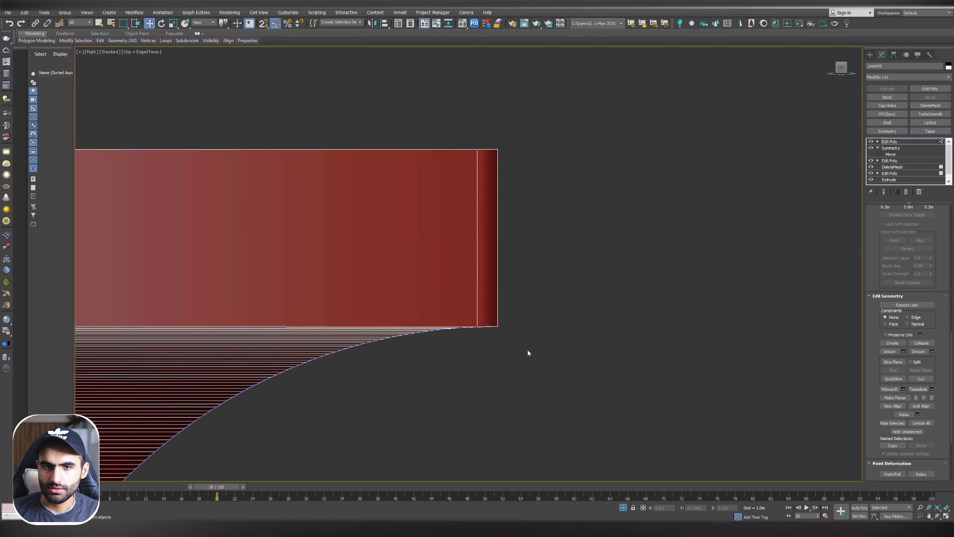
key(F3)
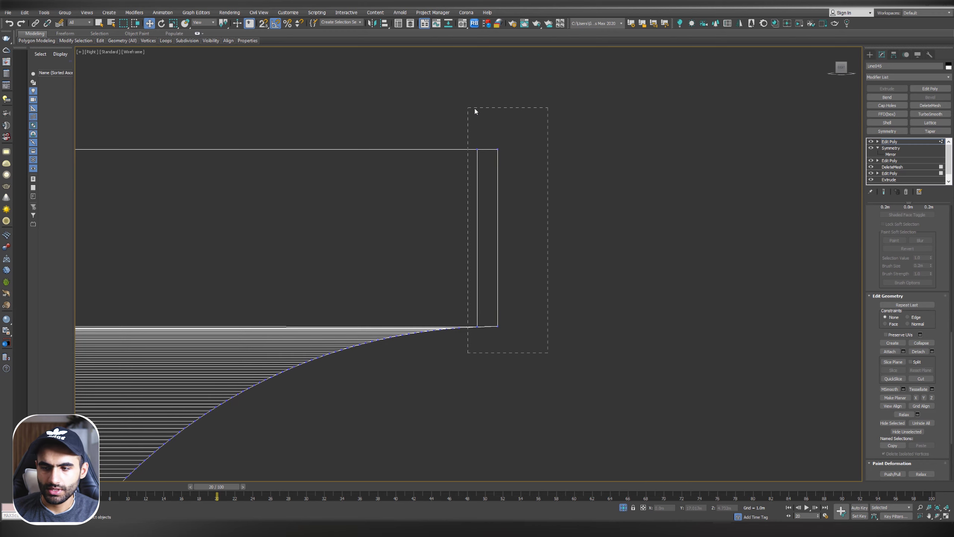
drag(474, 108, 473, 106)
key(f)
click(889, 406)
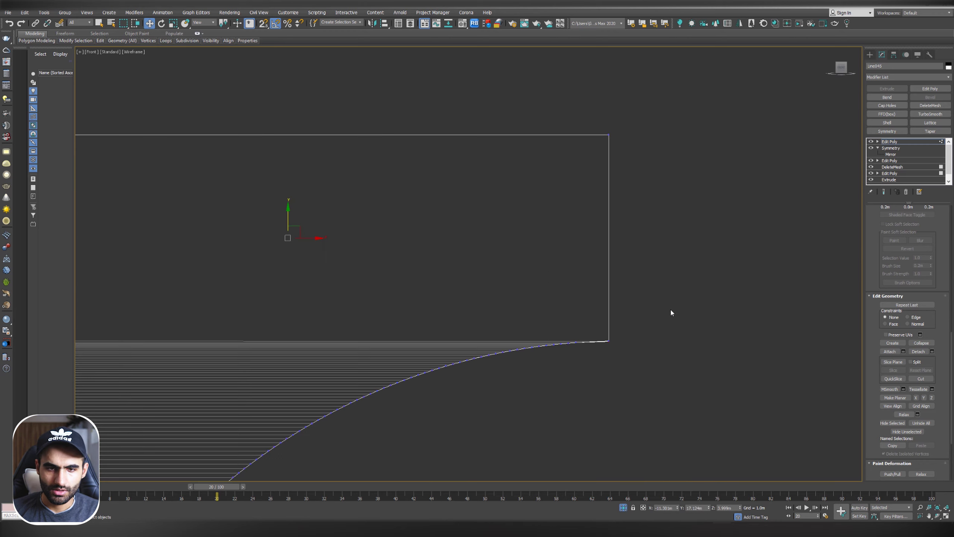
scroll(670, 309, down, 4)
key(F3)
mouse_move(662, 312)
alt+middle_down()
mouse_move(617, 334)
mouse_move(565, 326)
alt+middle_up()
middle_drag(459, 328, 513, 328)
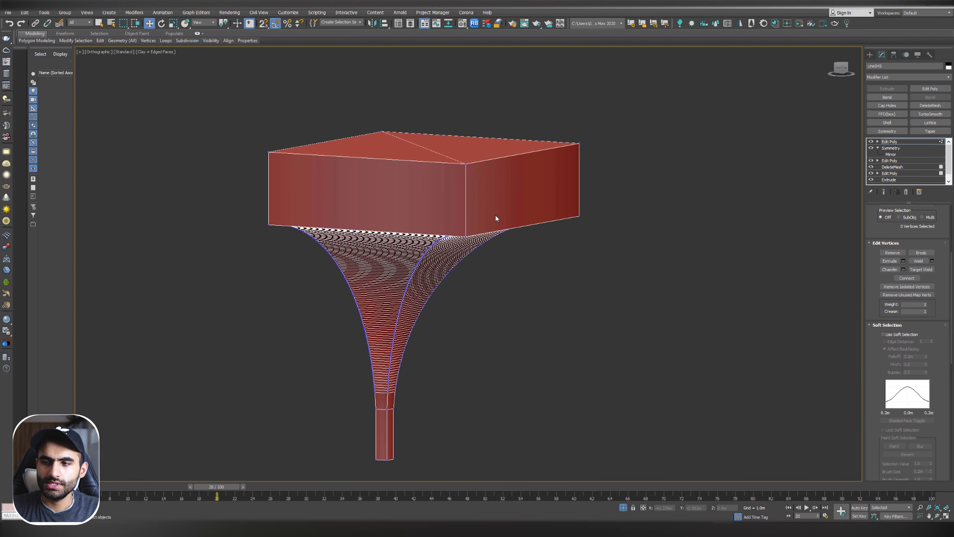
Step: Select all polygons of the corner block and clear their smoothing groups
click(877, 141)
click(893, 167)
key(ctrl+a)
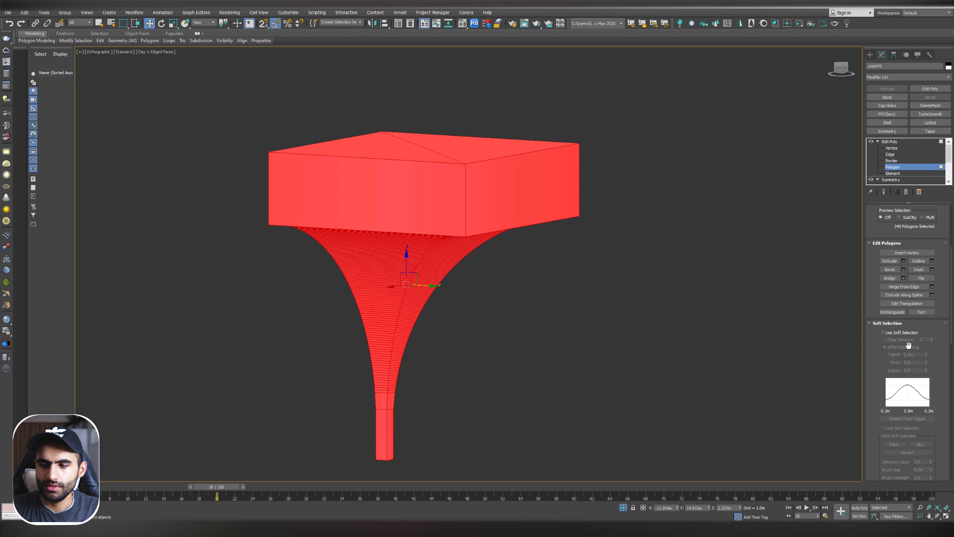
scroll(875, 379, down, 10)
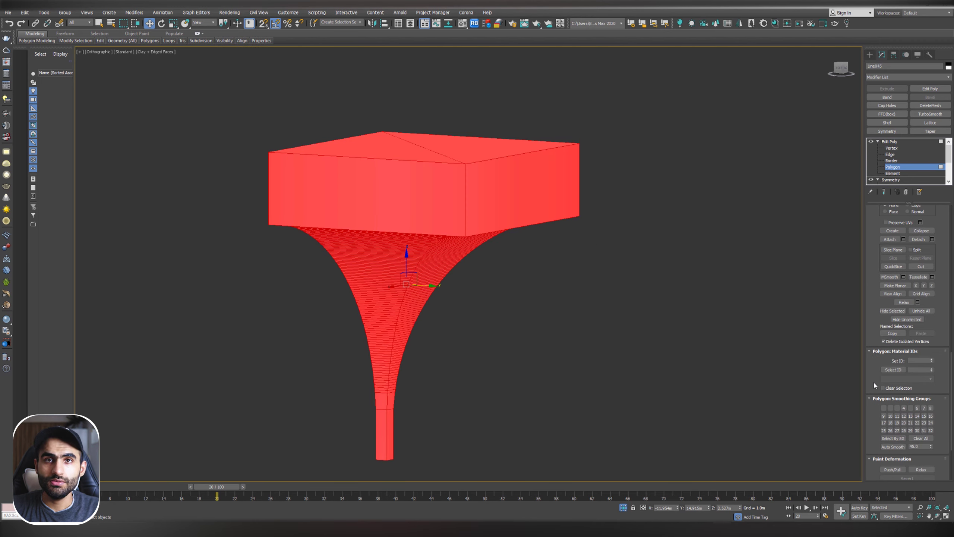
scroll(875, 386, down, 5)
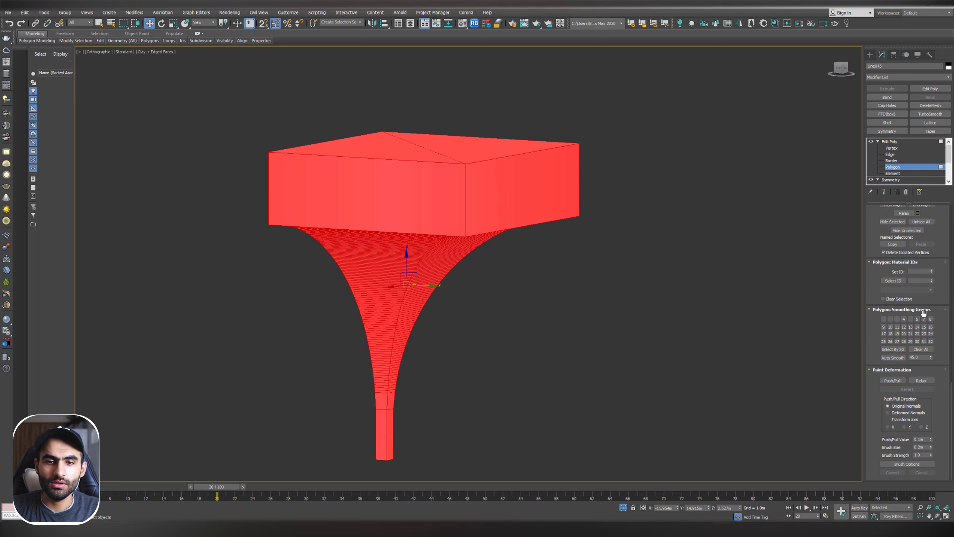
click(925, 351)
click(621, 201)
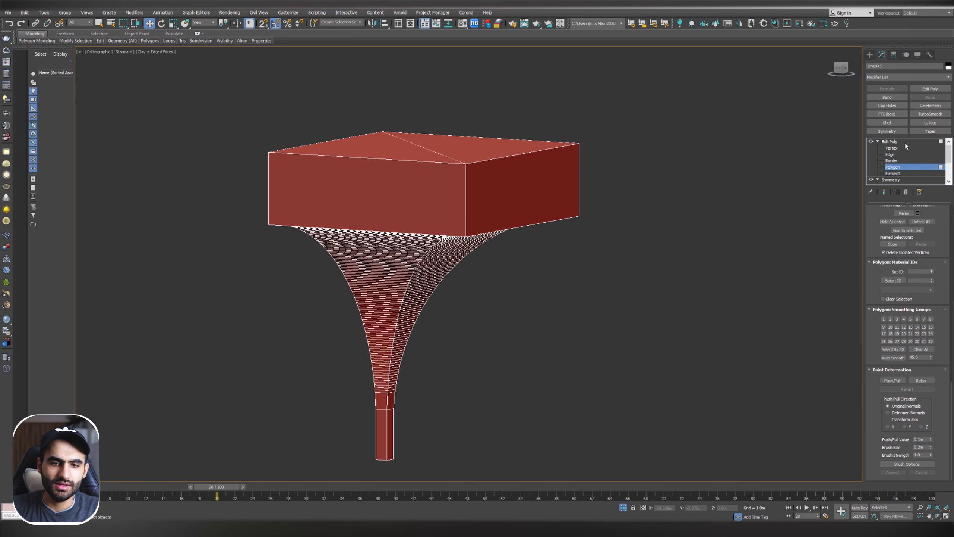
Step: Leave polygon editing on the corner block and end the isolation to bring back the whole building
click(899, 169)
click(660, 163)
click(499, 183)
middle_drag(515, 299, 539, 250)
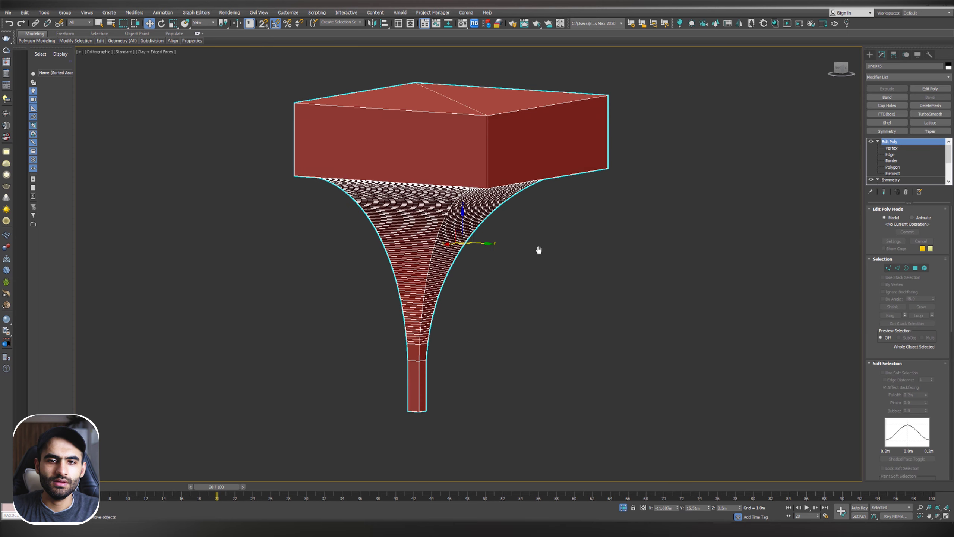
right_click(541, 160)
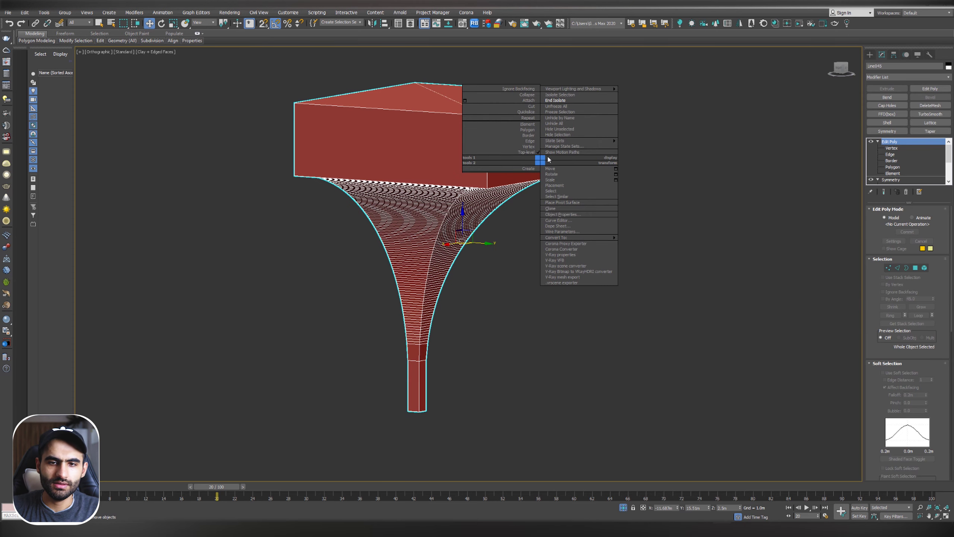
click(555, 100)
alt+middle_drag(529, 222, 555, 239)
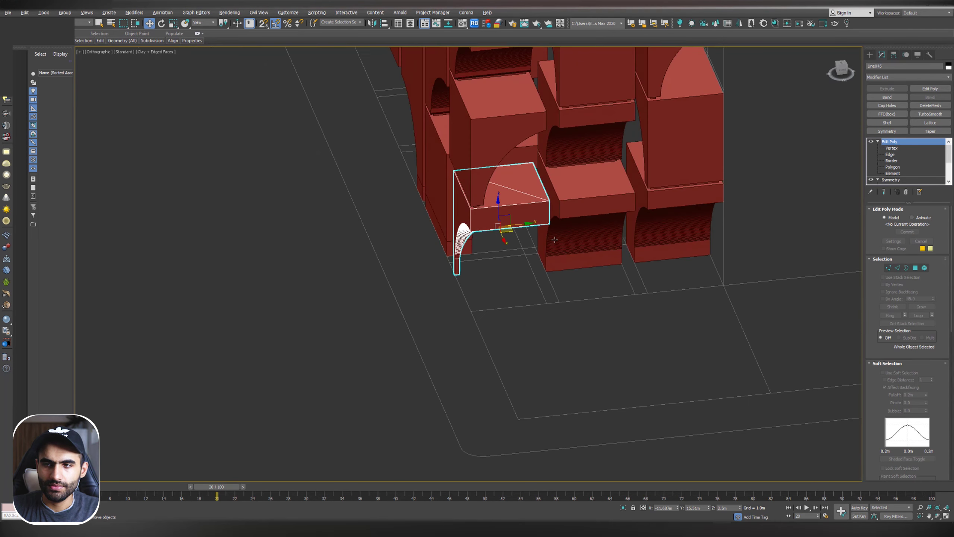
Step: Examine the reshaped corner block among its neighbours and within the whole building in the Perspective view
scroll(554, 240, down, 3)
scroll(555, 239, up, 8)
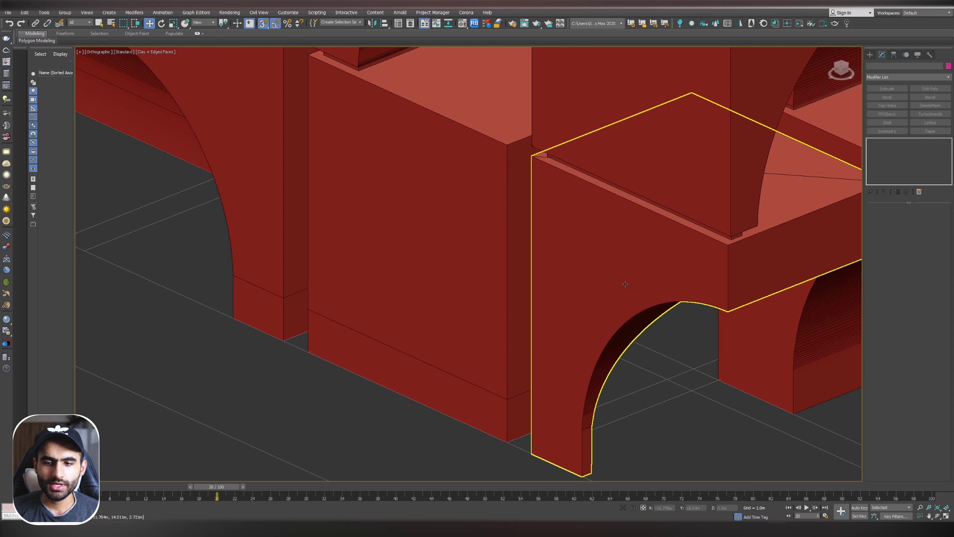
click(626, 284)
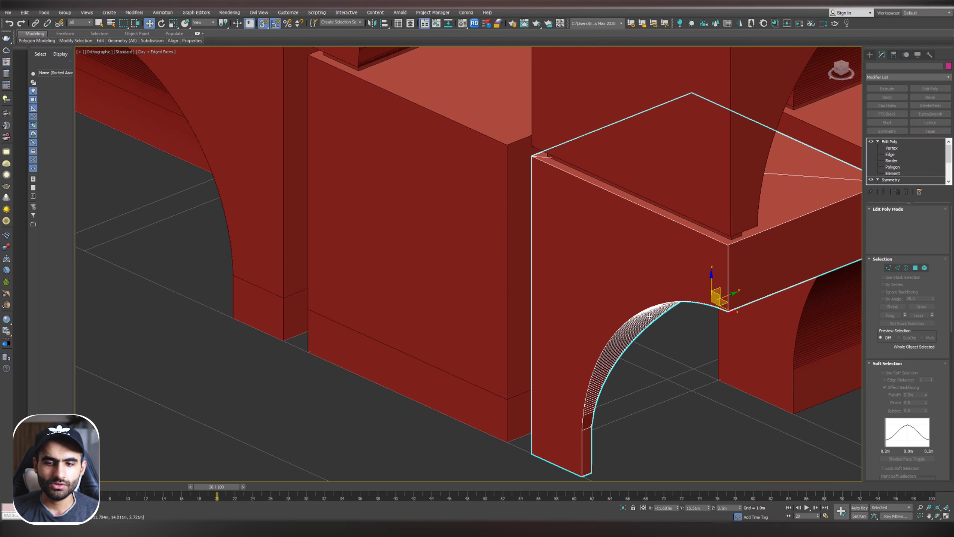
scroll(665, 370, down, 3)
key(p)
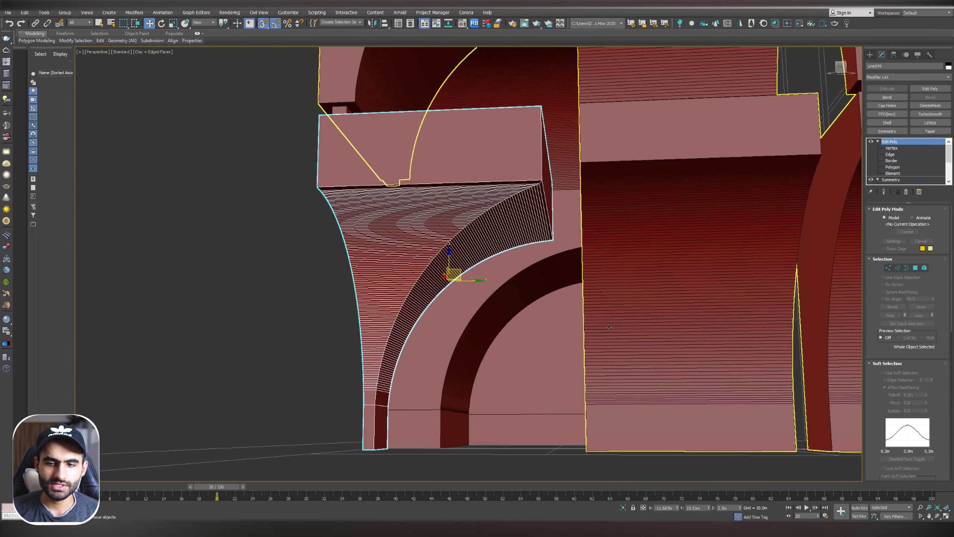
scroll(605, 324, down, 4)
middle_drag(542, 216, 523, 320)
scroll(528, 251, down, 4)
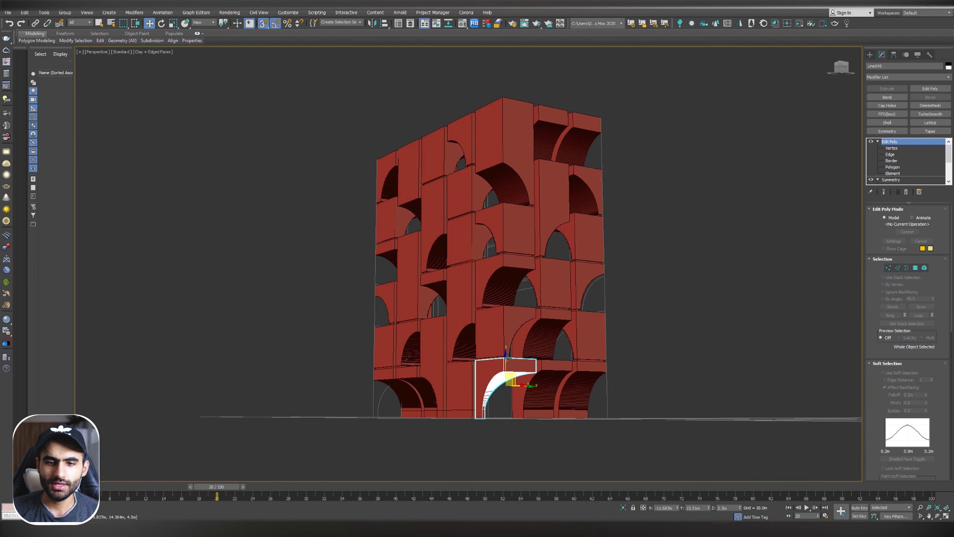
Step: Check how the corner block lines up with the rest of the building in the Front and Top views
key(f)
key(z)
scroll(380, 338, down, 6)
middle_drag(379, 306, 398, 320)
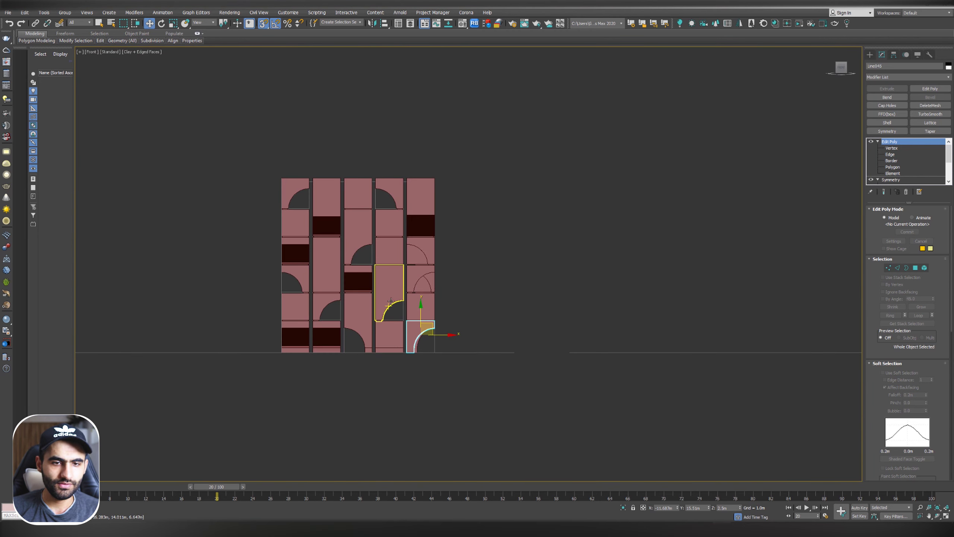
key(alt+w)
middle_drag(743, 175, 735, 199)
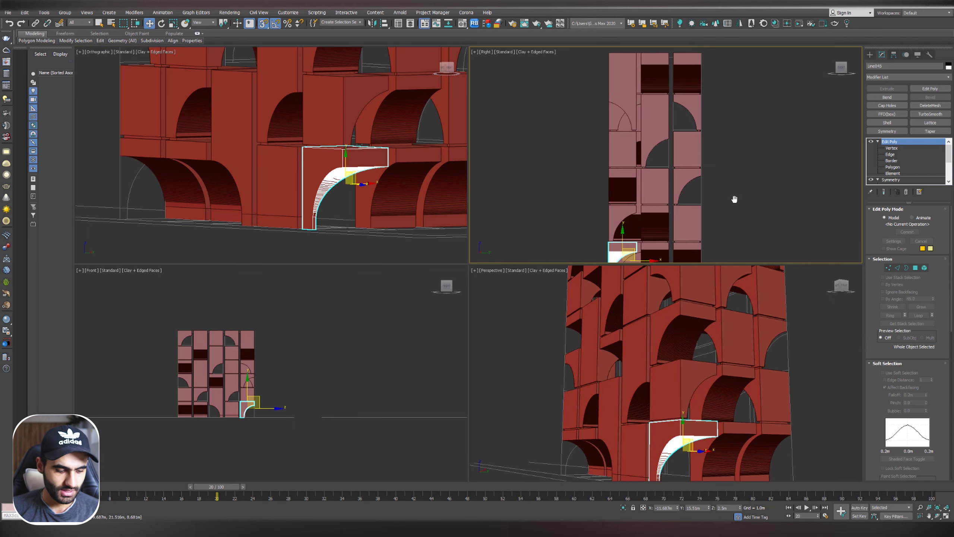
key(t)
key(alt+w)
key(z)
scroll(460, 203, down, 9)
key(s)
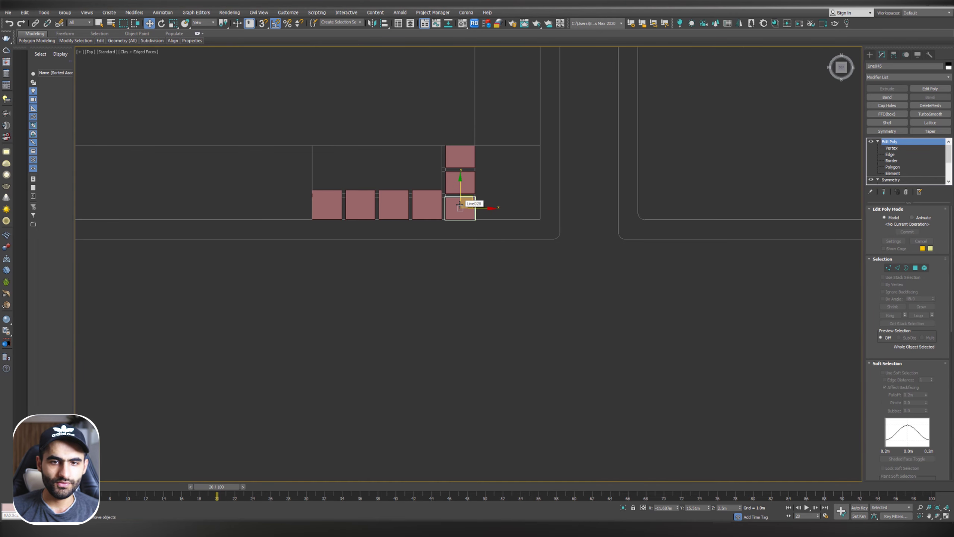
middle_drag(460, 189, 479, 223)
scroll(479, 223, up, 4)
click(526, 225)
Step: Compare the building's side facade in the Perspective view with the reference photo, zooming in on the photo's corner arches
key(alt+w)
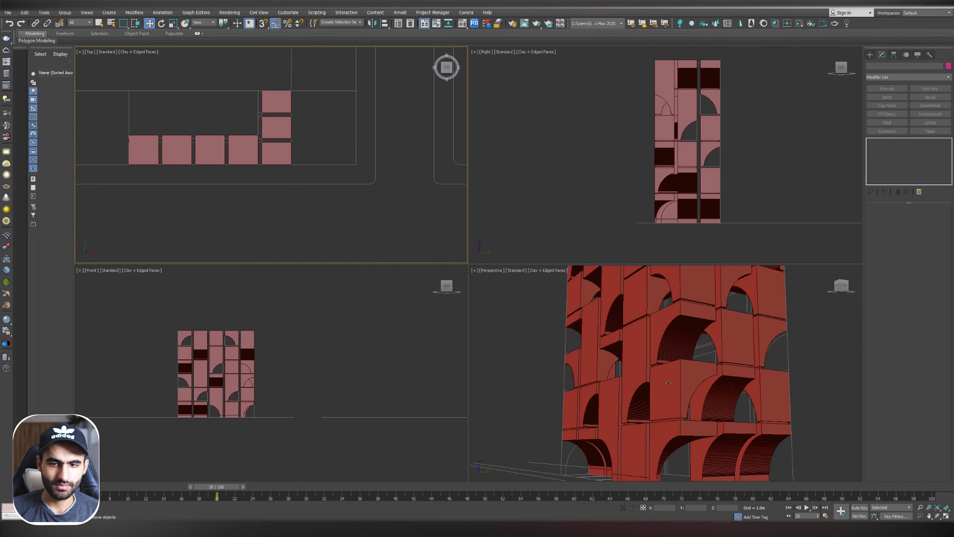
key(alt+w)
scroll(639, 282, down, 3)
click(602, 233)
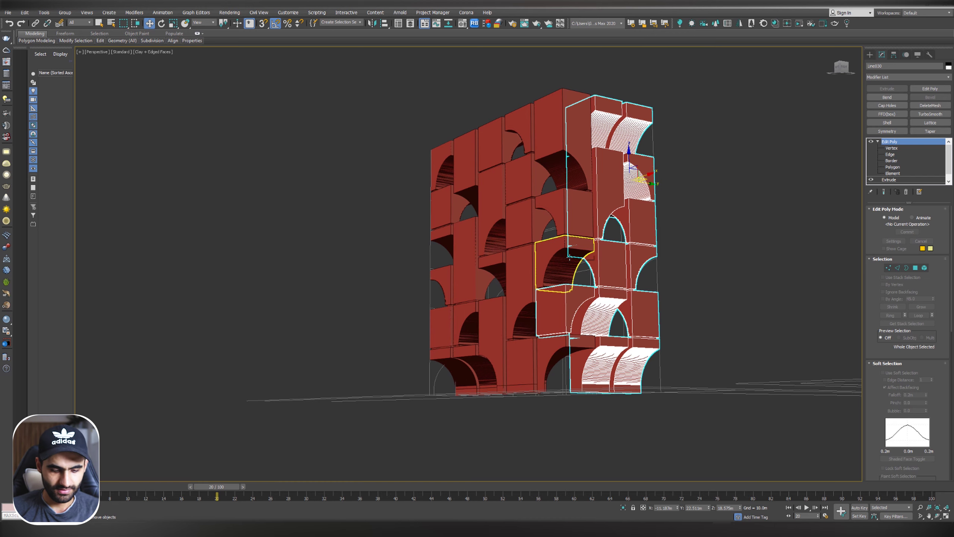
alt+middle_drag(575, 252, 503, 267)
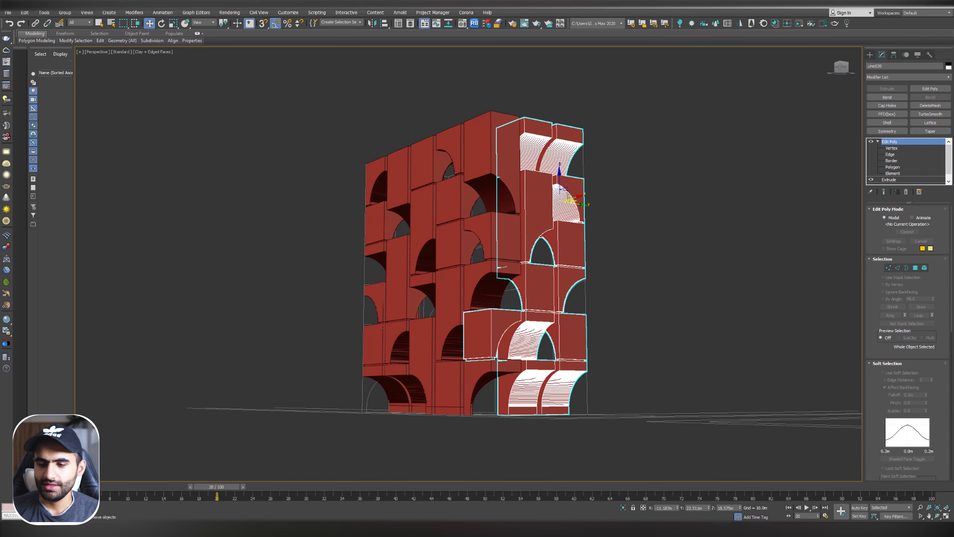
key(alt+Tab)
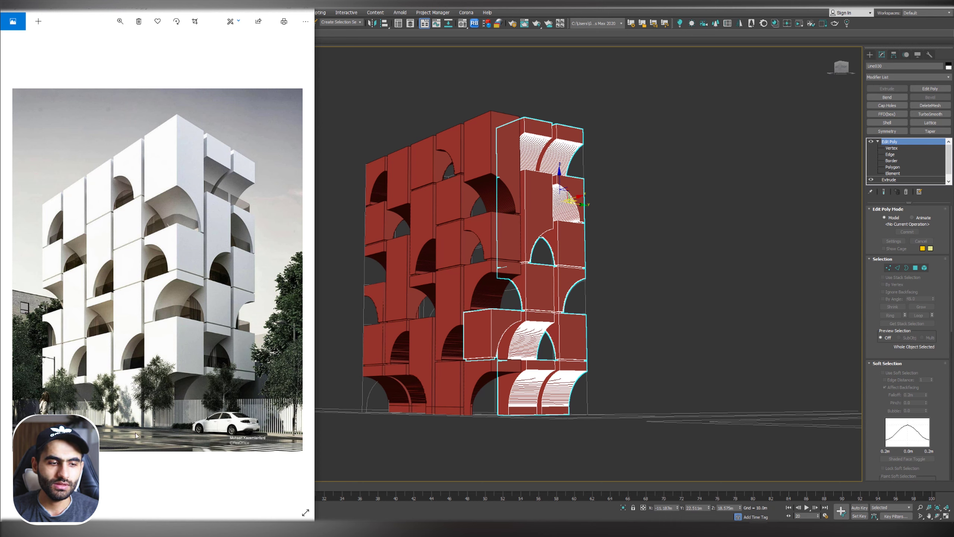
scroll(178, 302, up, 3)
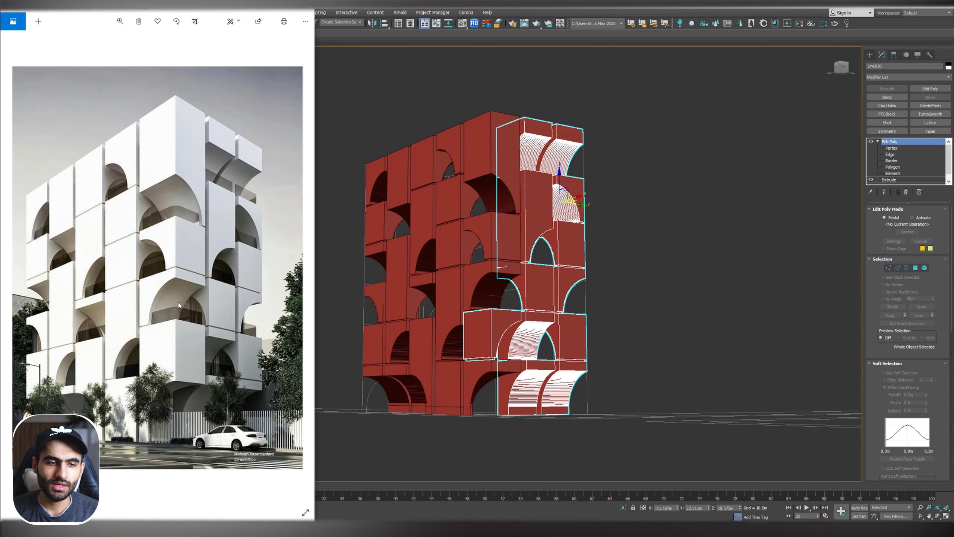
scroll(178, 303, up, 5)
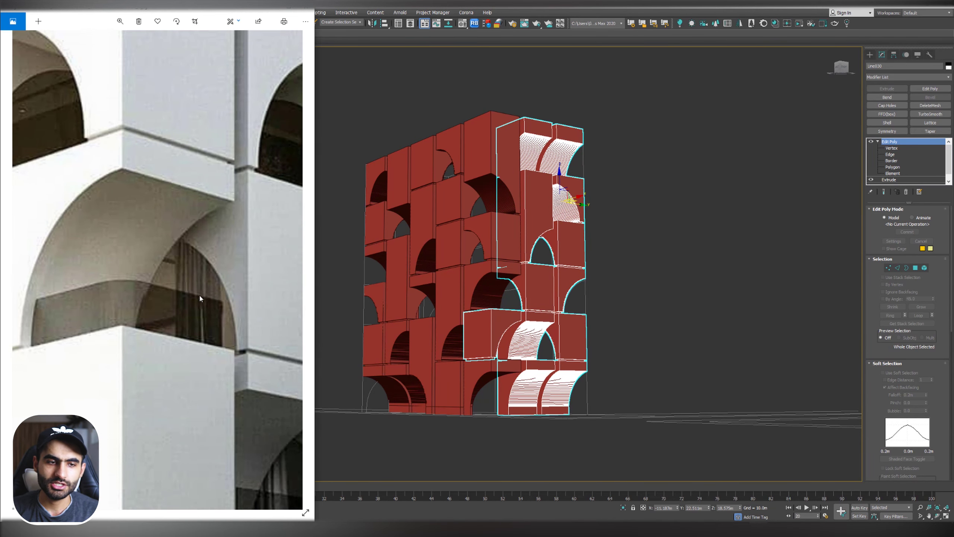
drag(118, 321, 134, 269)
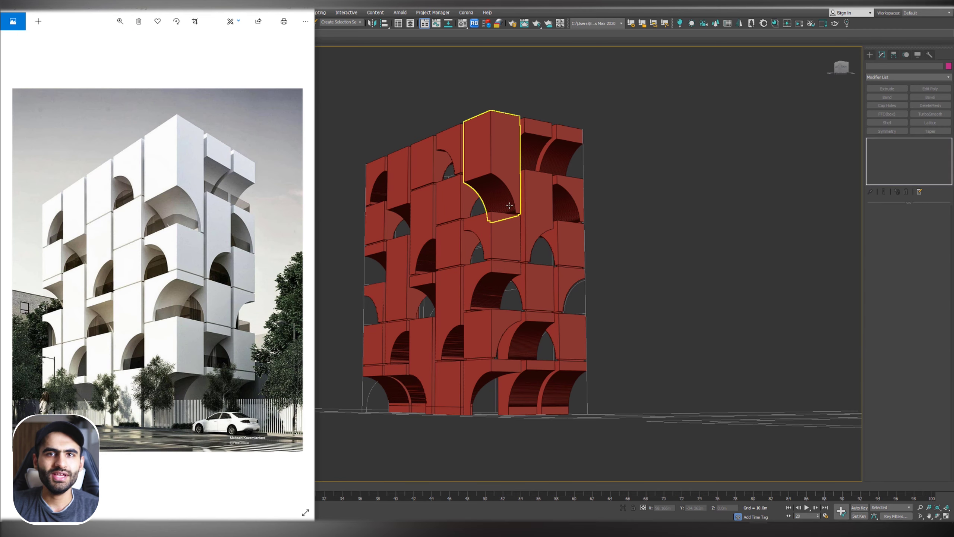